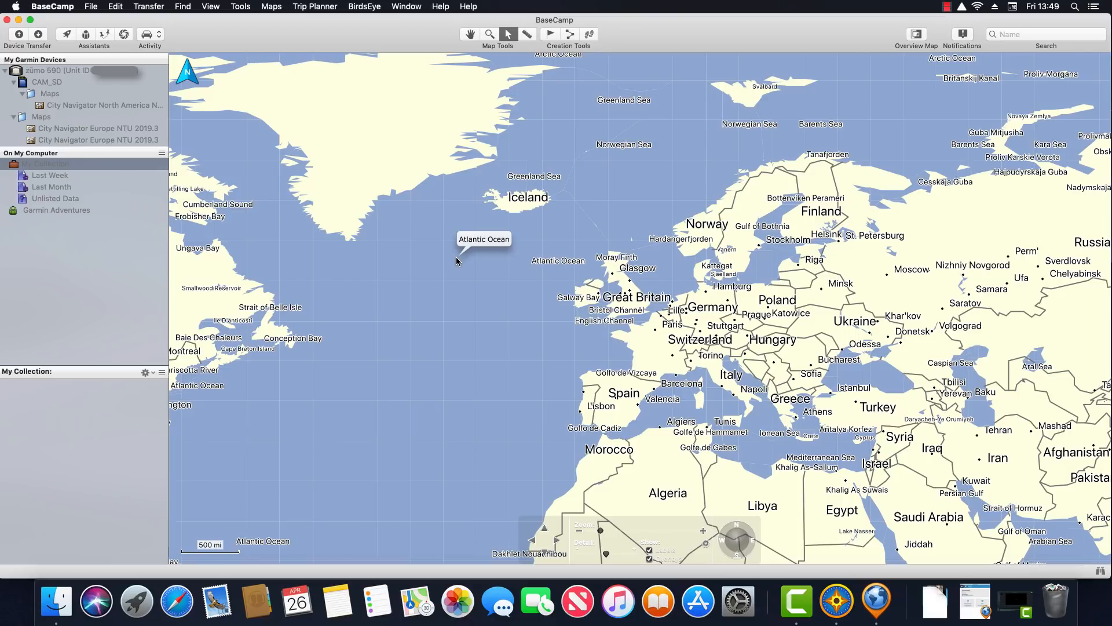
# Box-zoom the map from Great Britain to London, then into central London
pyautogui.click(489, 35)
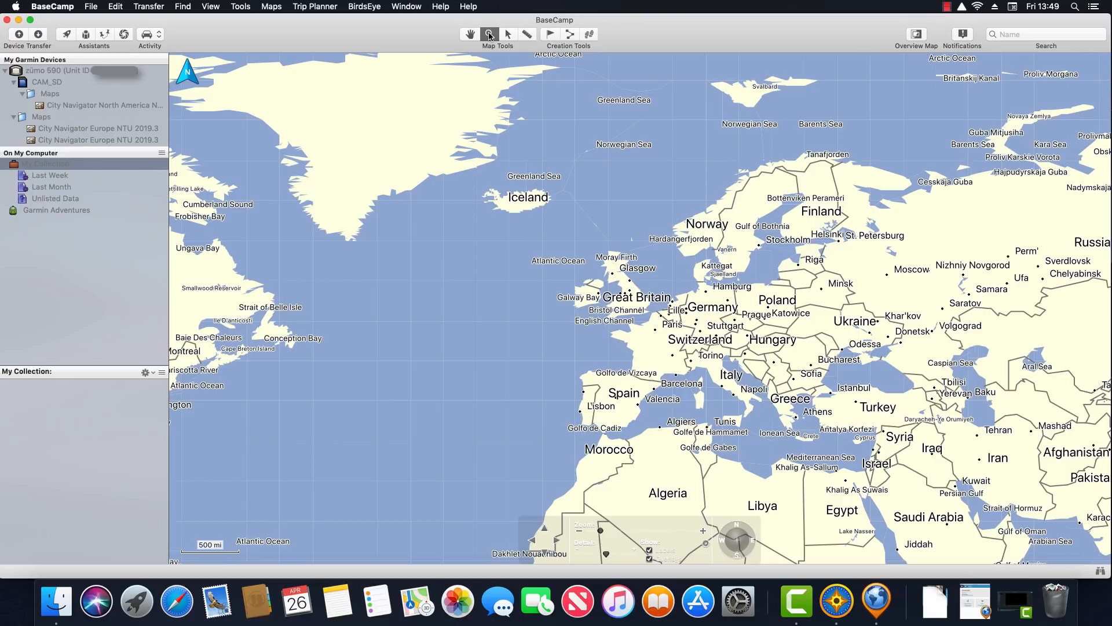
pyautogui.moveTo(611, 286); pyautogui.dragTo(667, 326)
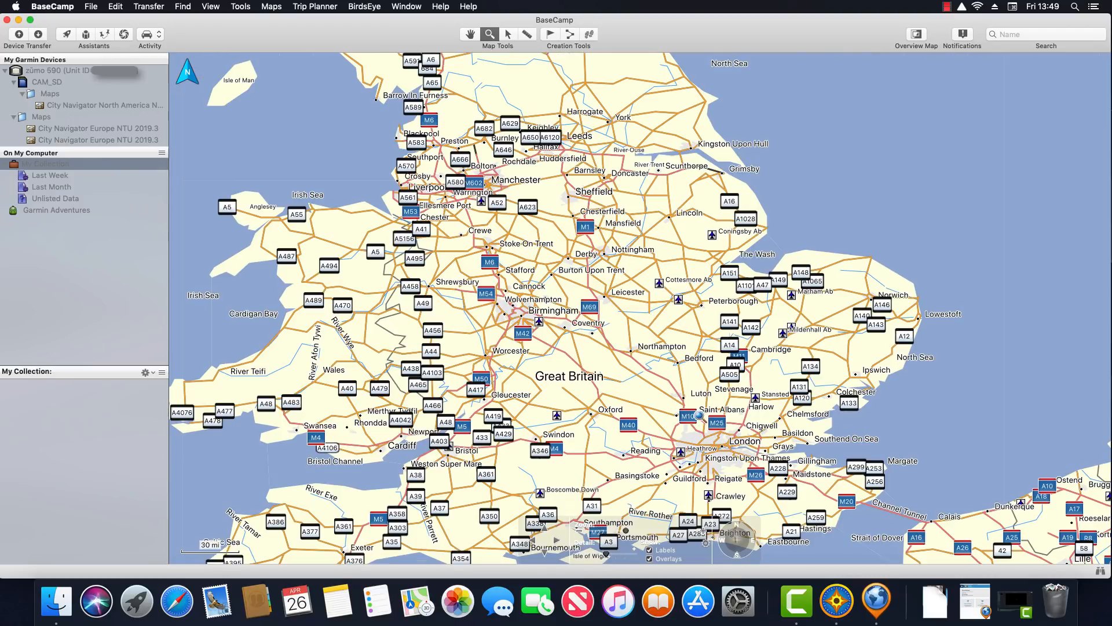
pyautogui.moveTo(663, 414); pyautogui.dragTo(776, 488)
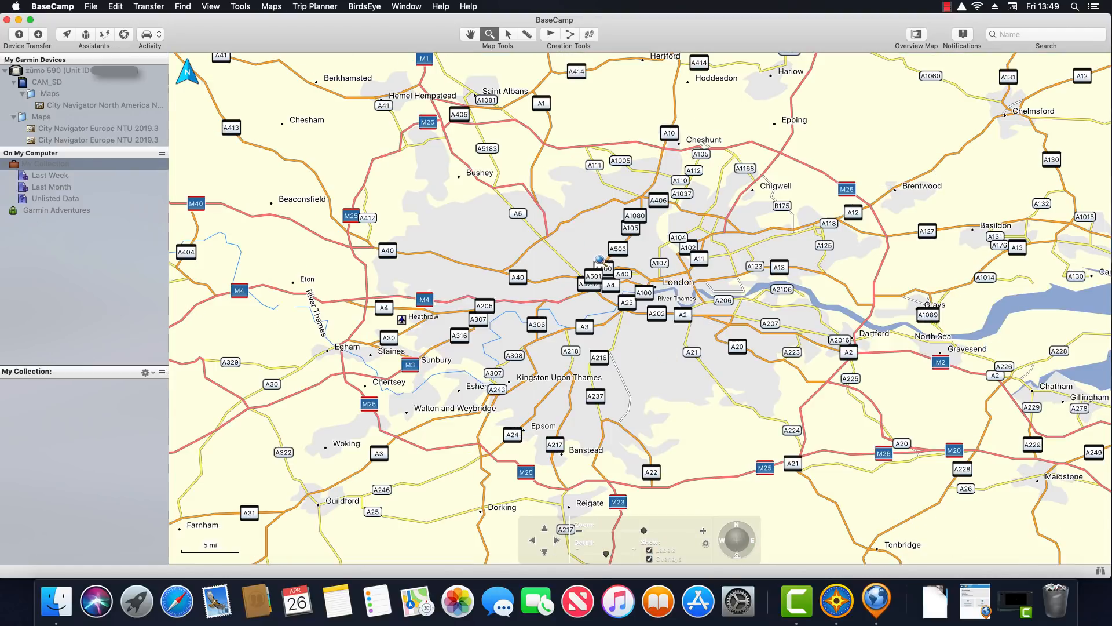
pyautogui.moveTo(599, 261); pyautogui.dragTo(733, 331)
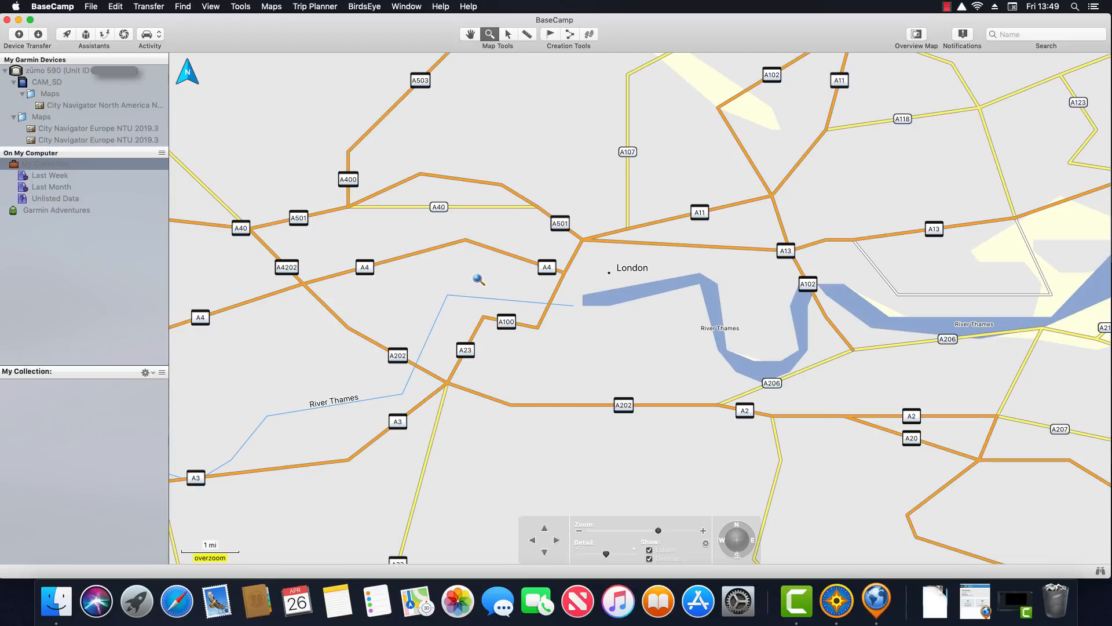
pyautogui.click(509, 34)
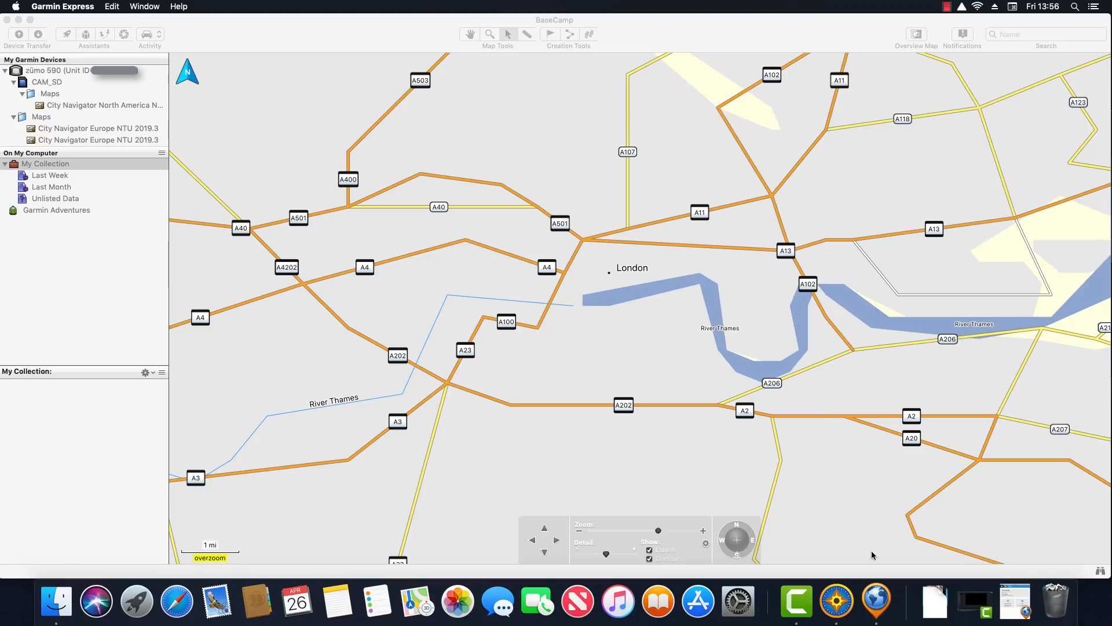
pyautogui.click(876, 600)
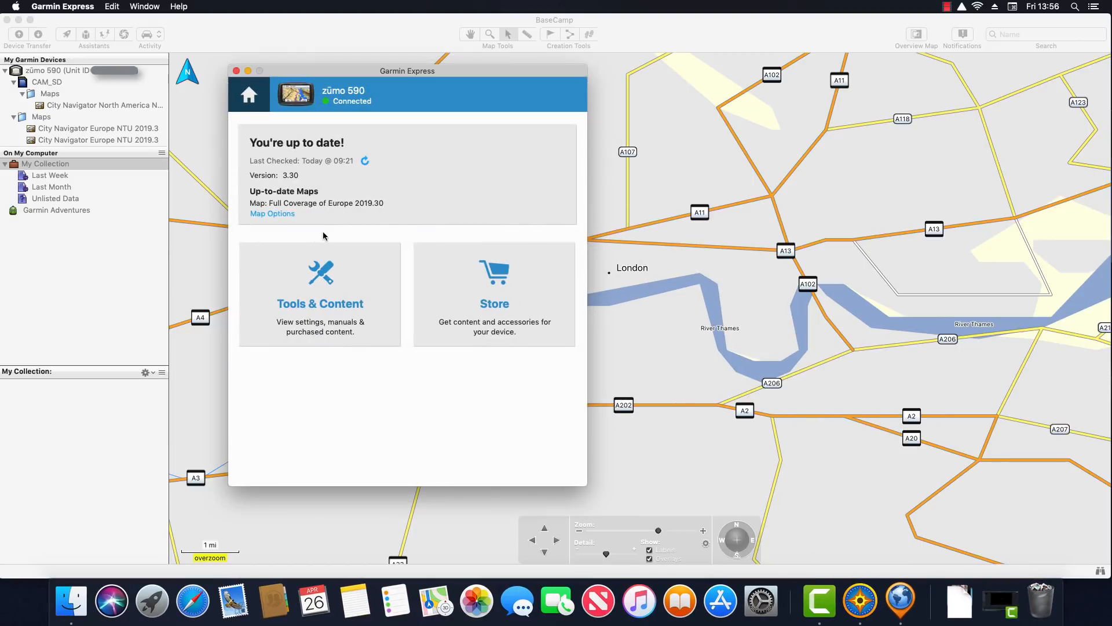
pyautogui.click(276, 214)
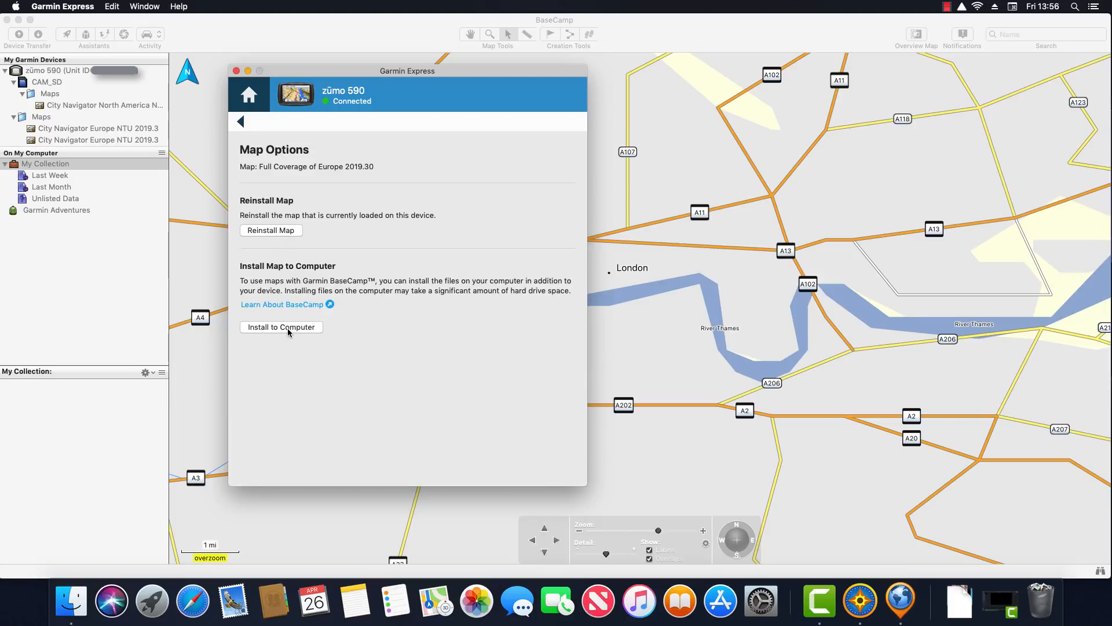
pyautogui.click(248, 71)
pyautogui.click(269, 47)
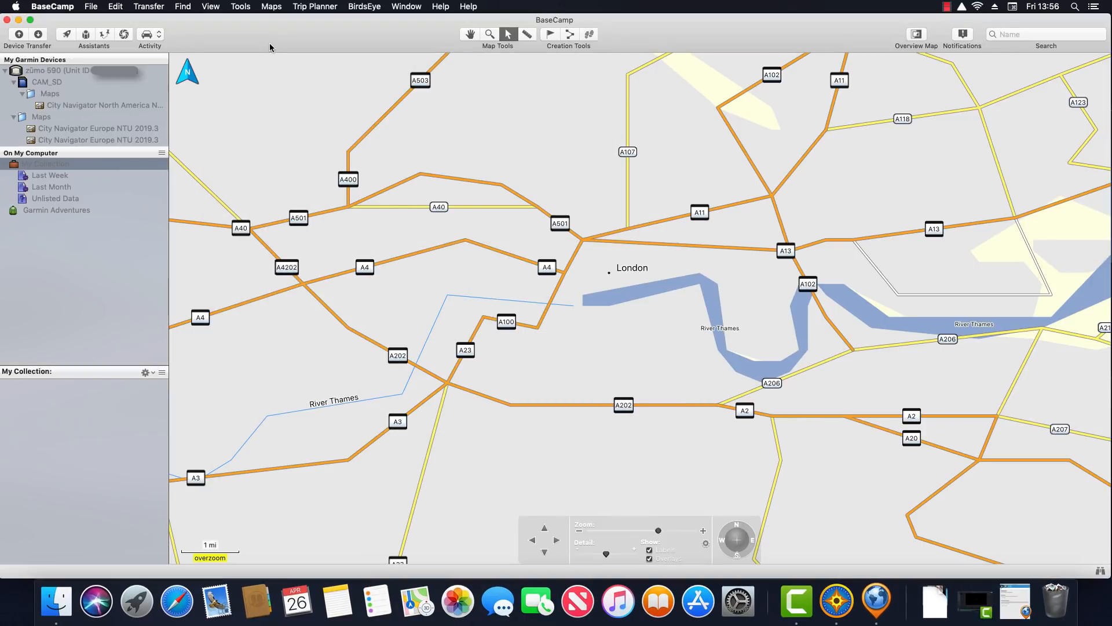
pyautogui.click(272, 7)
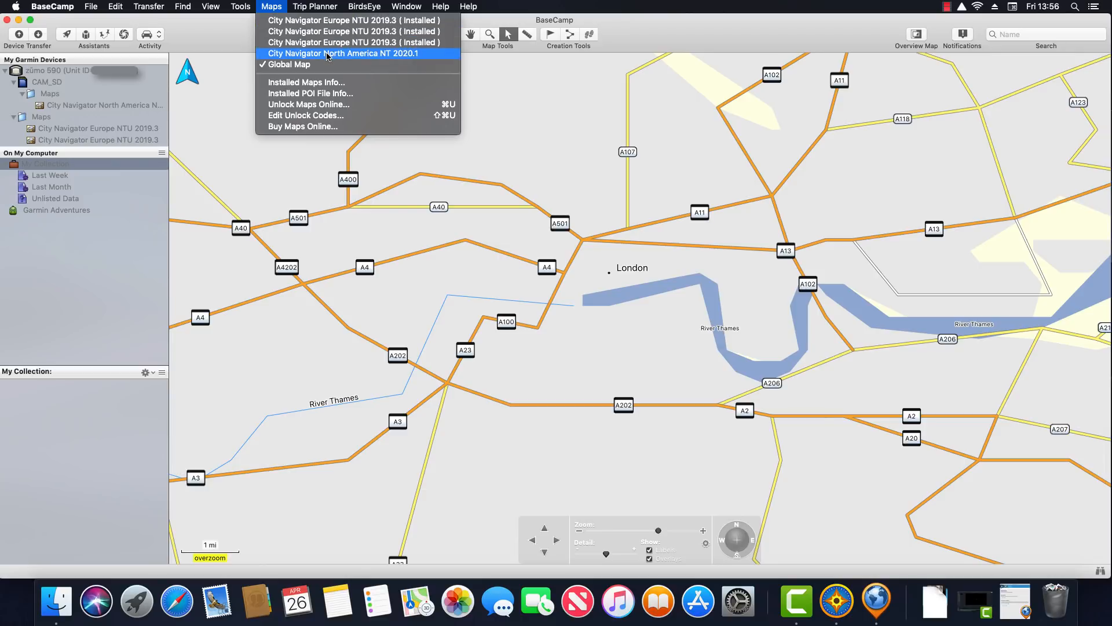
# Display the City Navigator Europe NTU 2019.3 map from the Maps menu
pyautogui.click(325, 22)
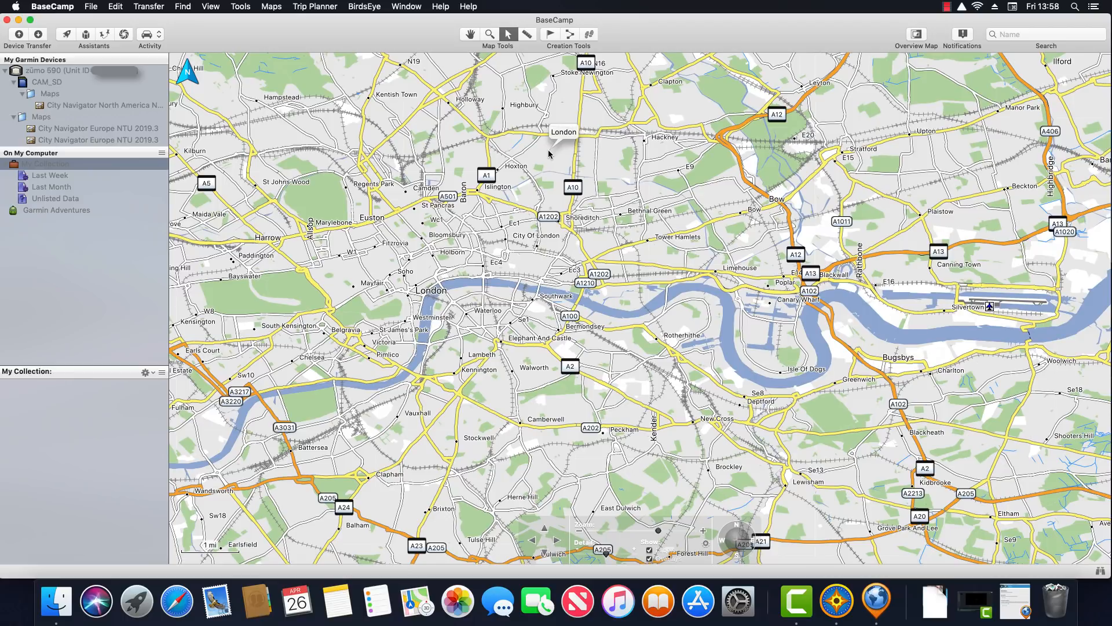
# Add the Currently Displayed Map item to the toolbar via Customize Toolbar
pyautogui.rightClick(377, 33)
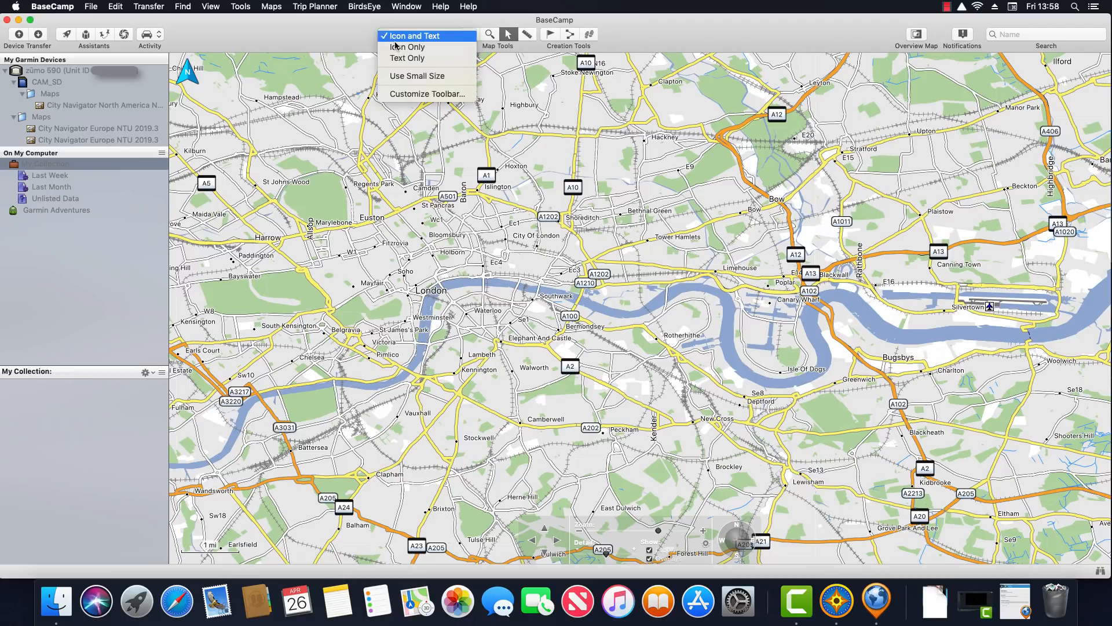
pyautogui.click(447, 95)
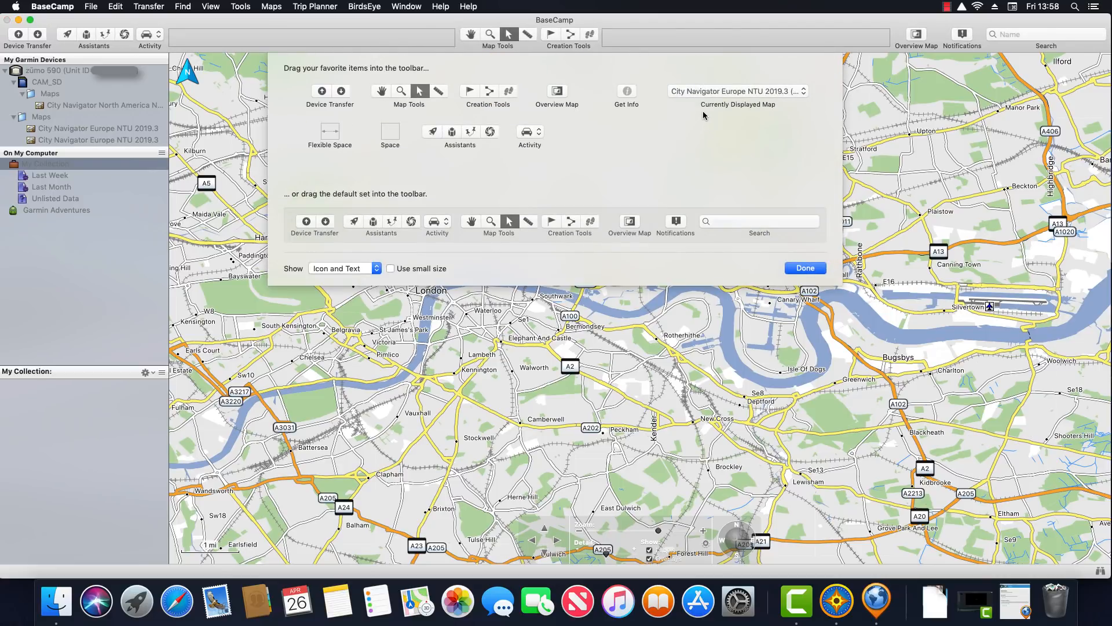
pyautogui.moveTo(721, 100); pyautogui.dragTo(242, 45)
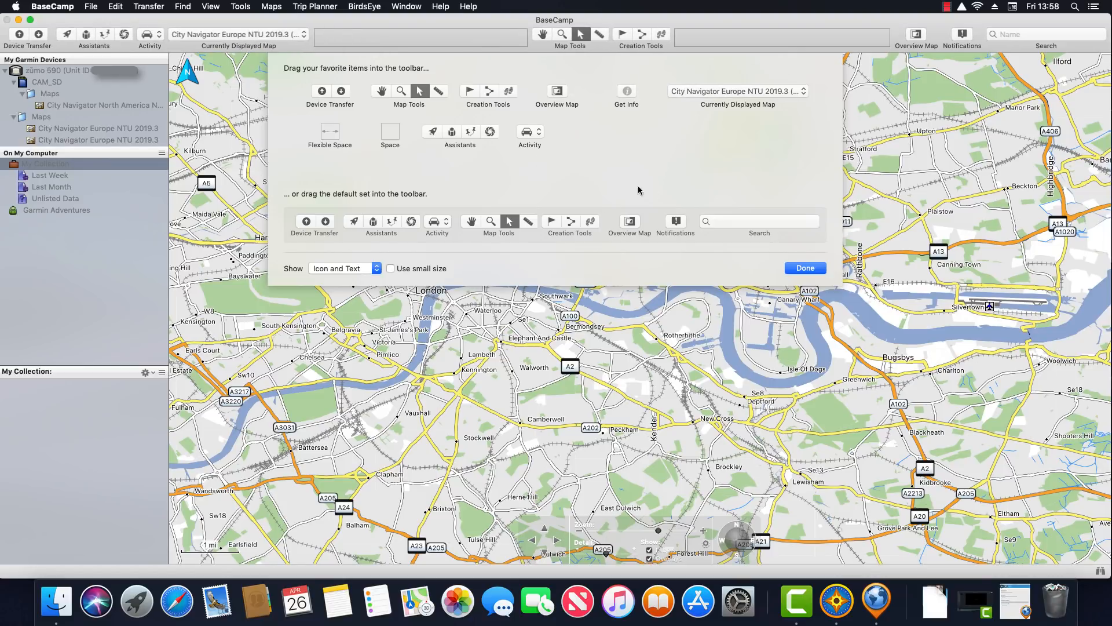
pyautogui.click(806, 268)
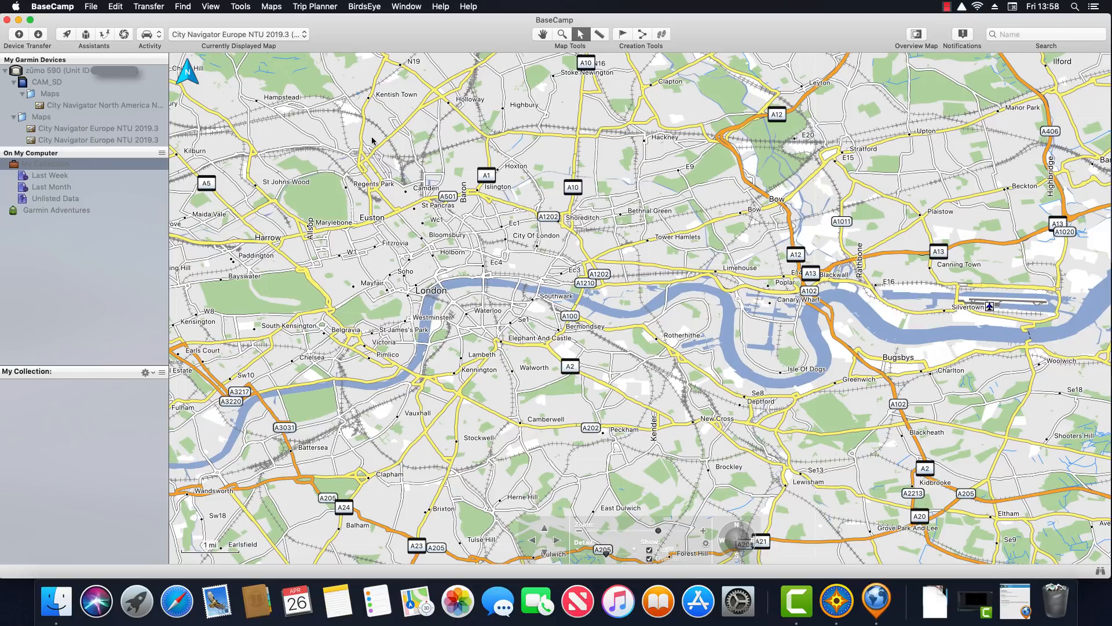
pyautogui.click(304, 36)
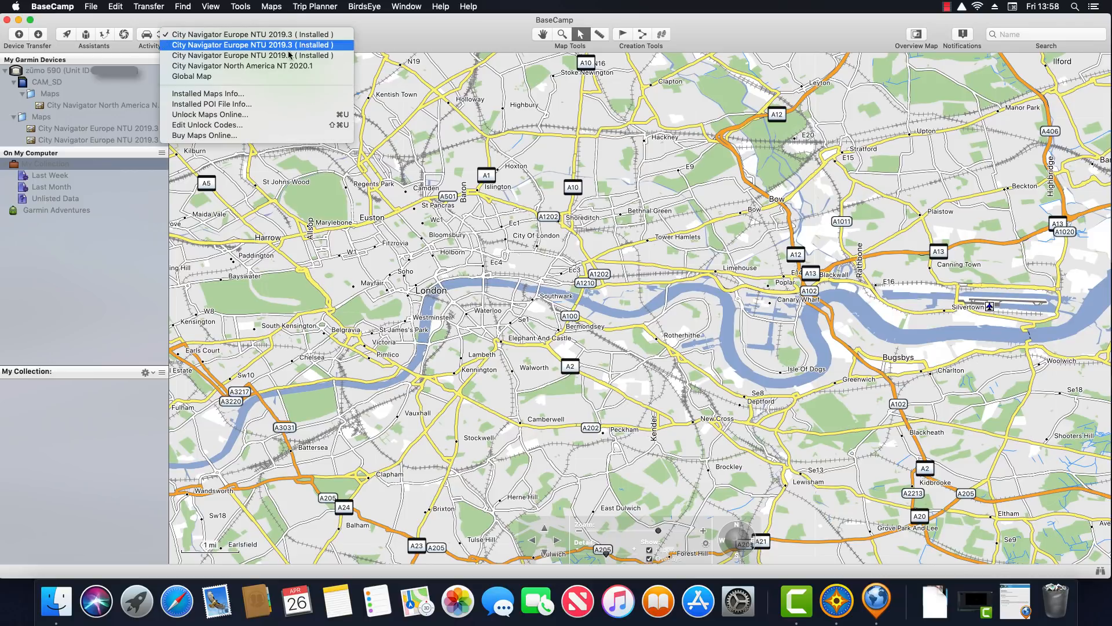
pyautogui.click(197, 76)
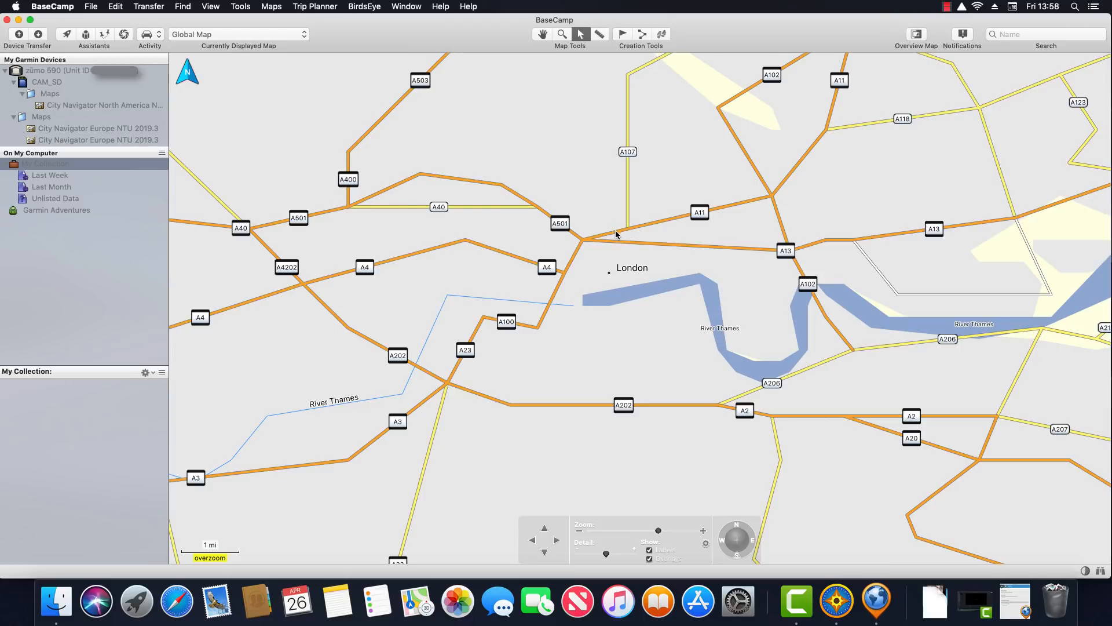
pyautogui.click(305, 36)
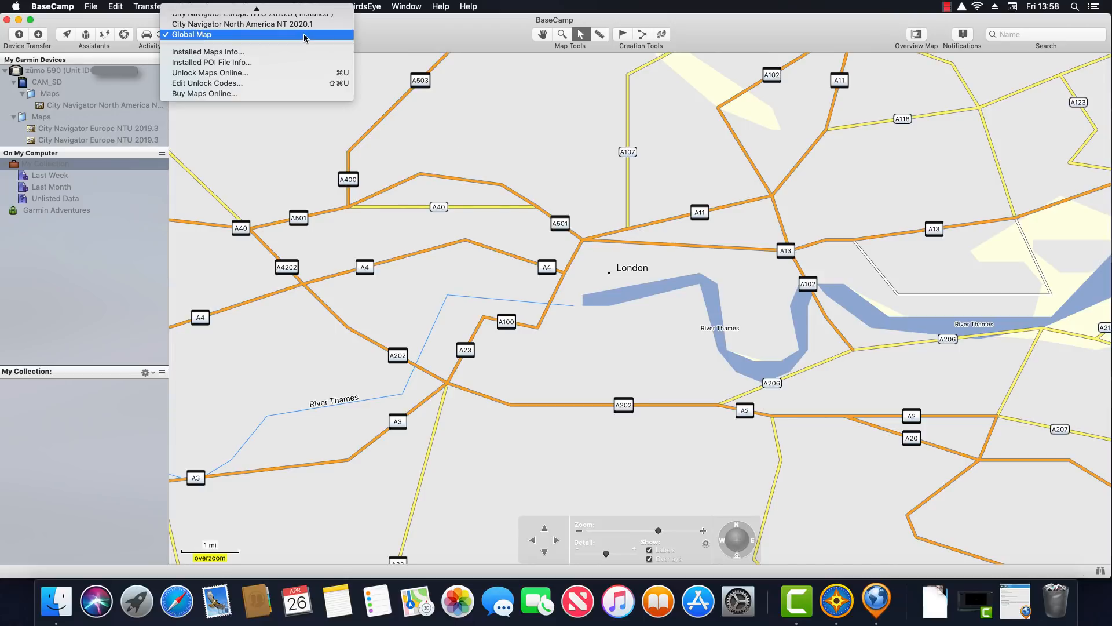
pyautogui.click(287, 13)
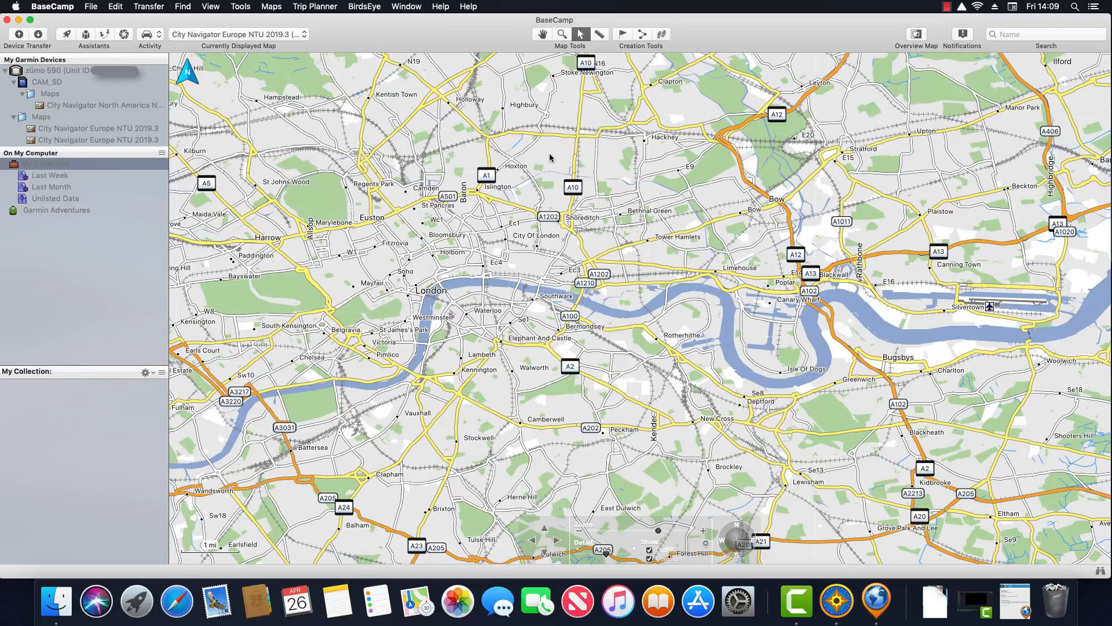
# In BaseCamp Preferences, set the measurement unit to Custom
pyautogui.click(58, 7)
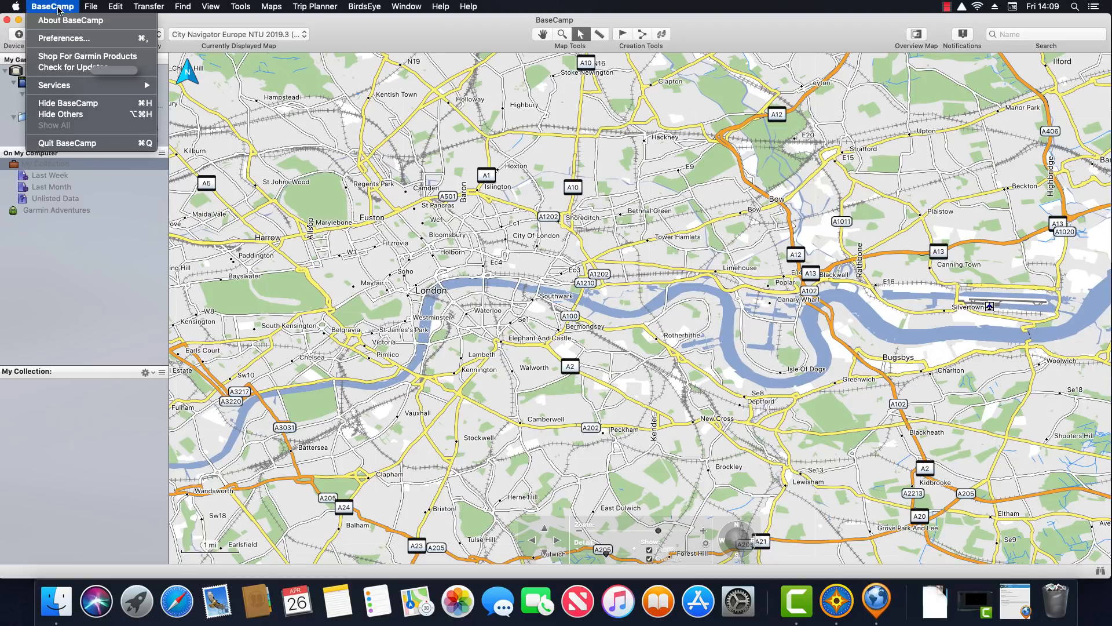
pyautogui.click(96, 40)
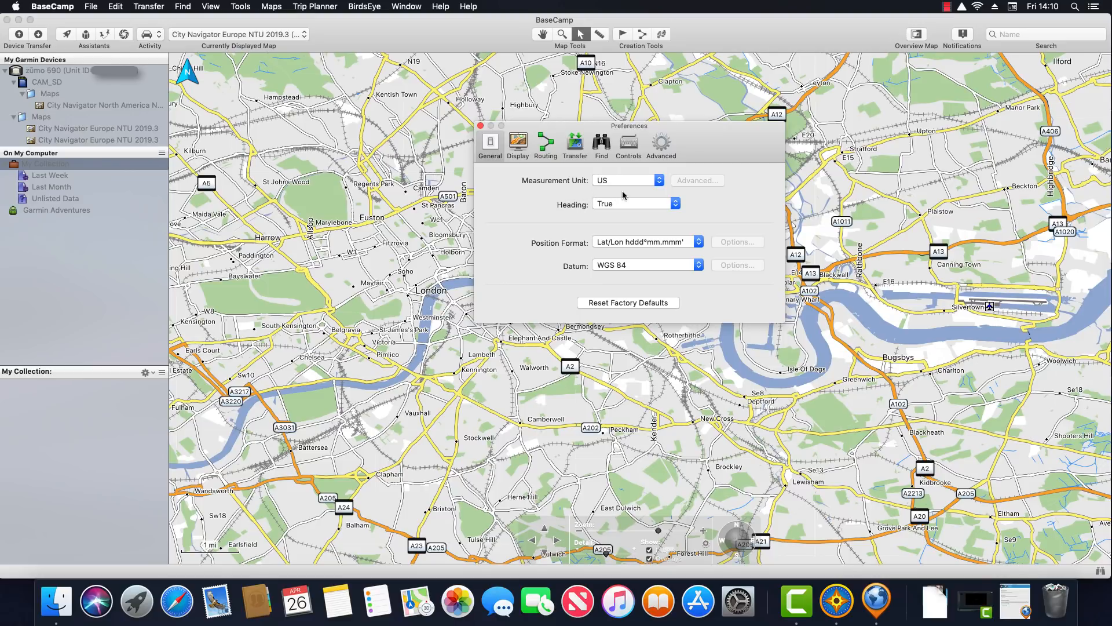
pyautogui.click(659, 182)
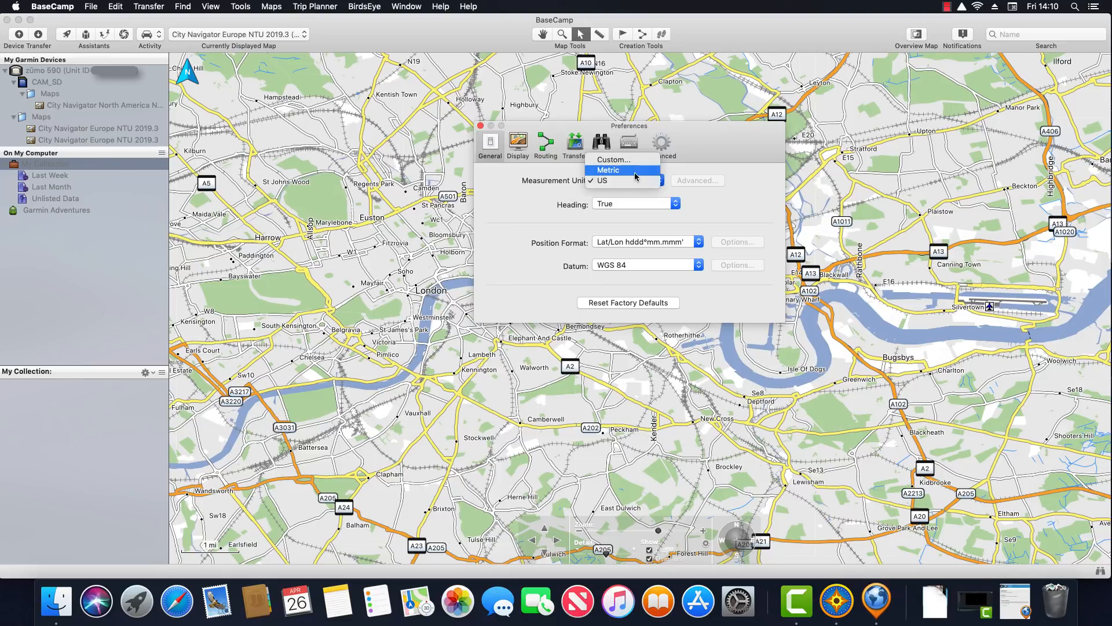
pyautogui.click(635, 172)
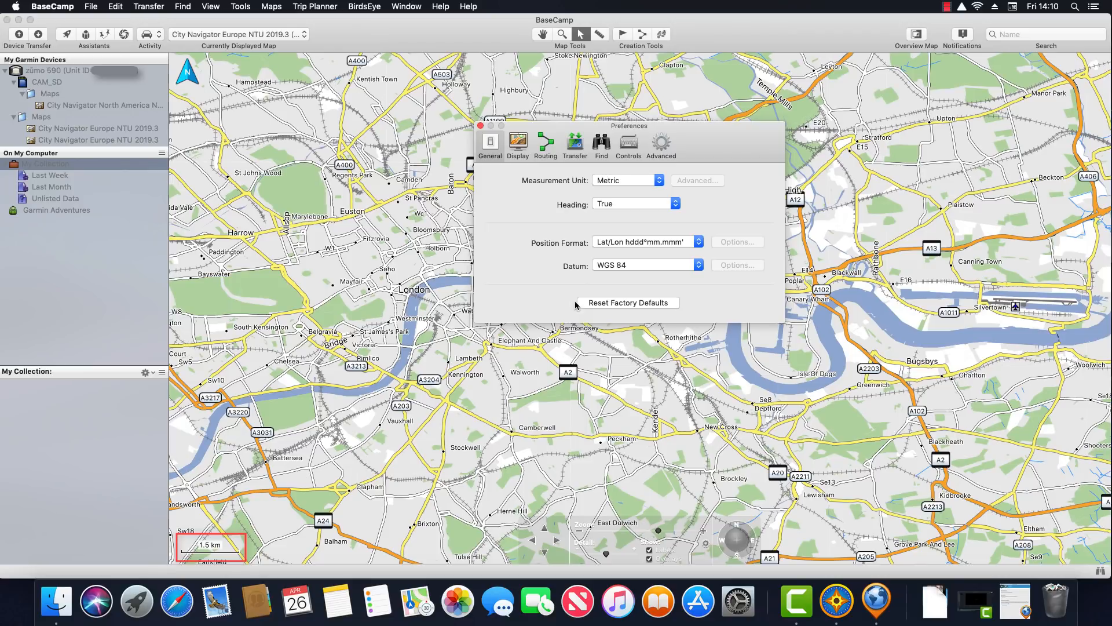
pyautogui.click(652, 181)
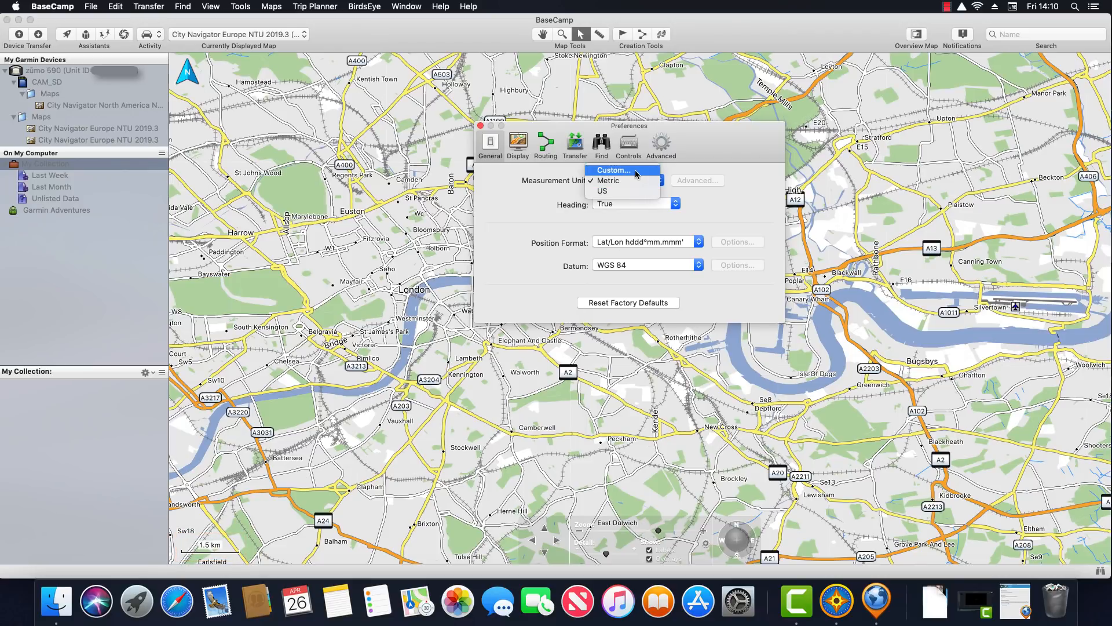
pyautogui.click(636, 171)
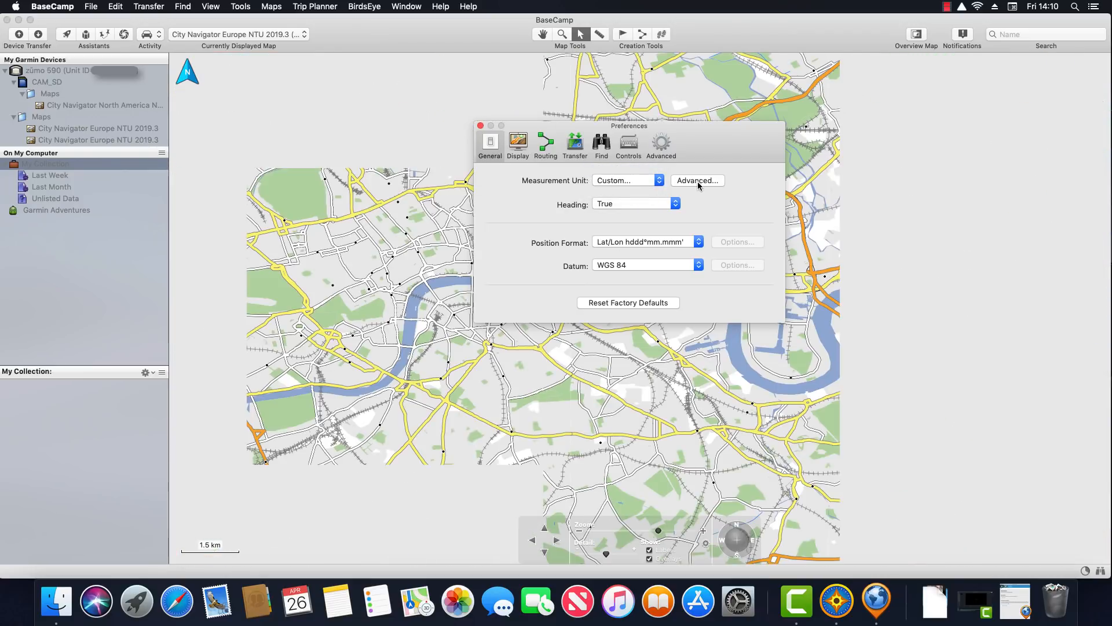
# Set advanced units to Nautical distance, Meters elevation and depth, and Celsius temperature
pyautogui.click(697, 181)
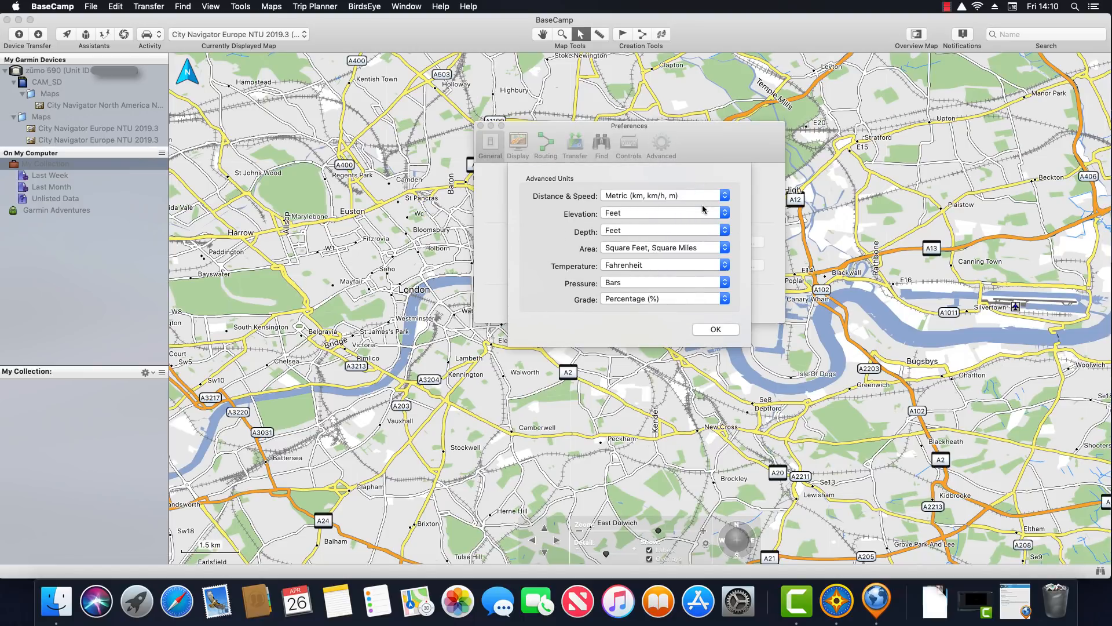
pyautogui.click(724, 198)
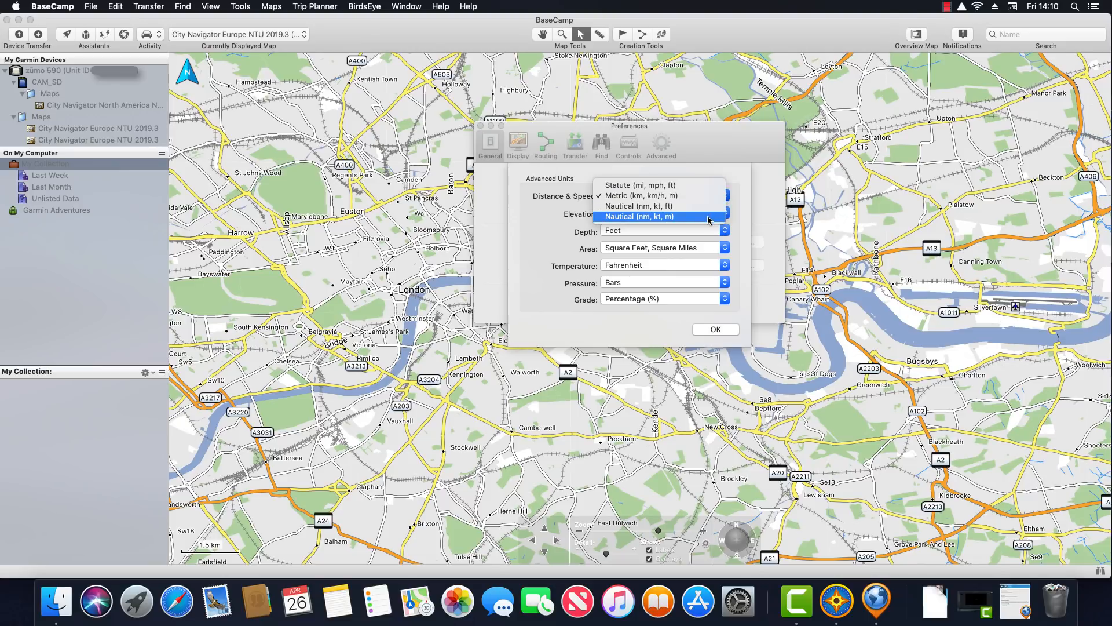
pyautogui.click(708, 216)
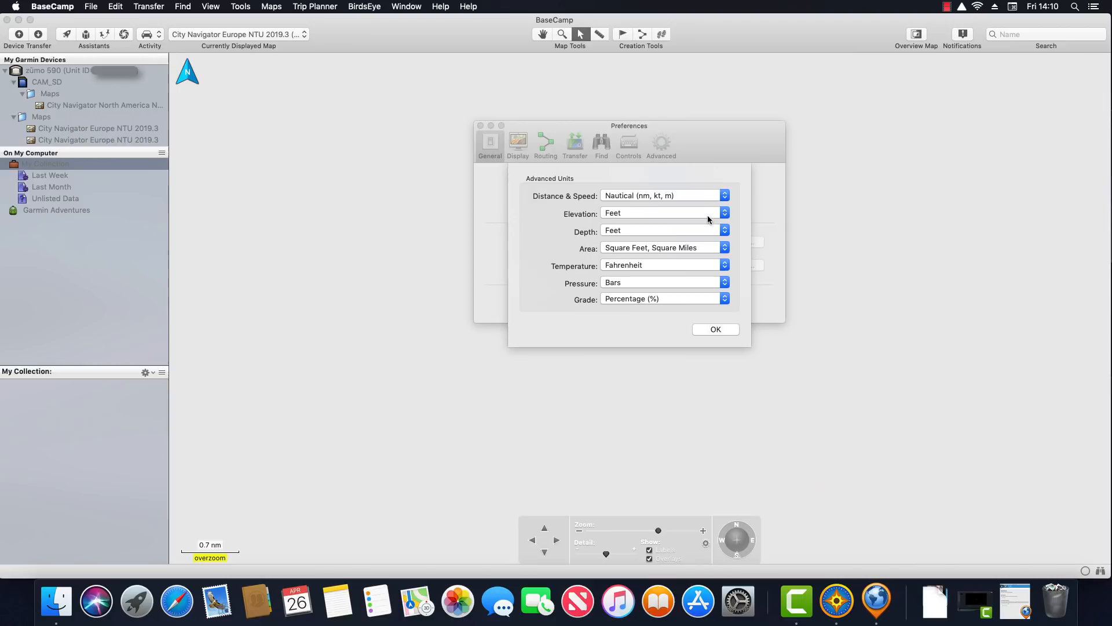
pyautogui.click(648, 213)
pyautogui.click(648, 226)
pyautogui.click(648, 230)
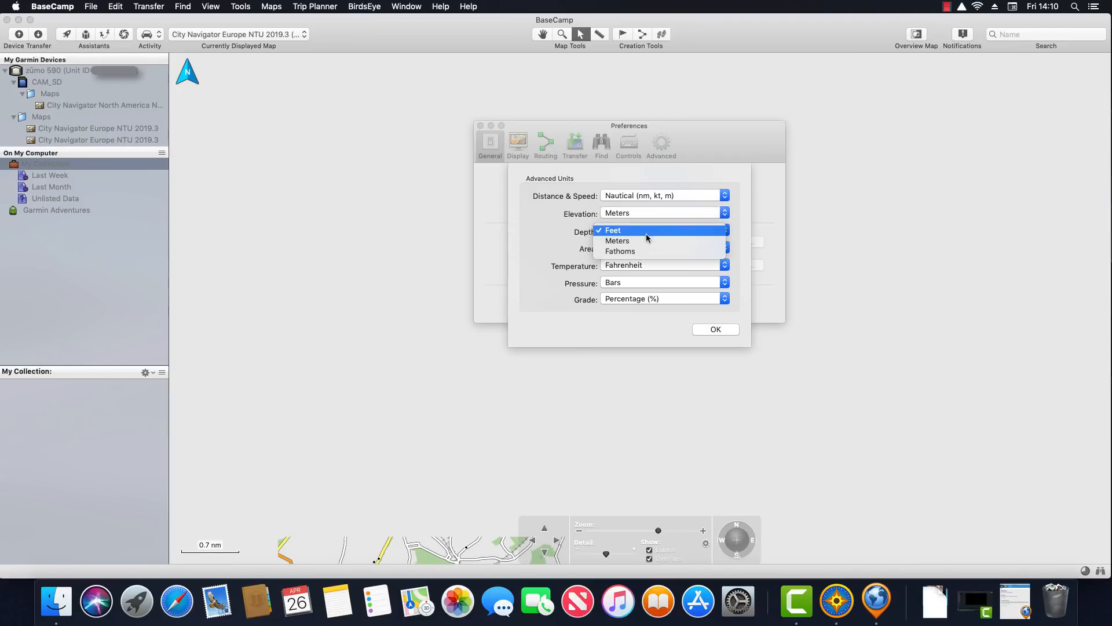
pyautogui.click(645, 240)
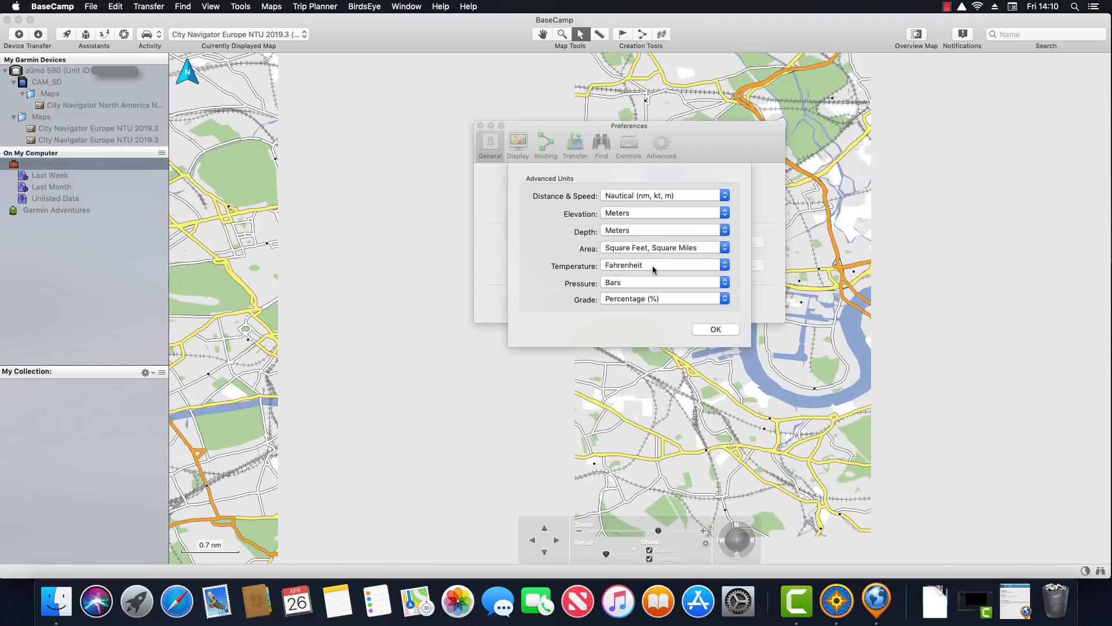
pyautogui.click(650, 270)
pyautogui.click(649, 256)
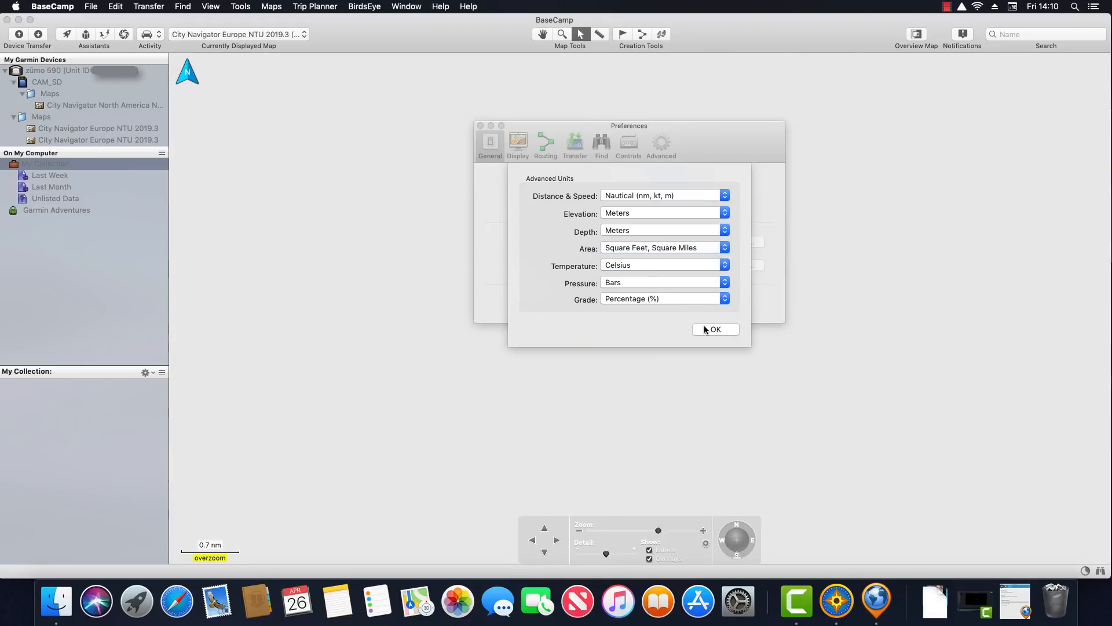
pyautogui.click(712, 329)
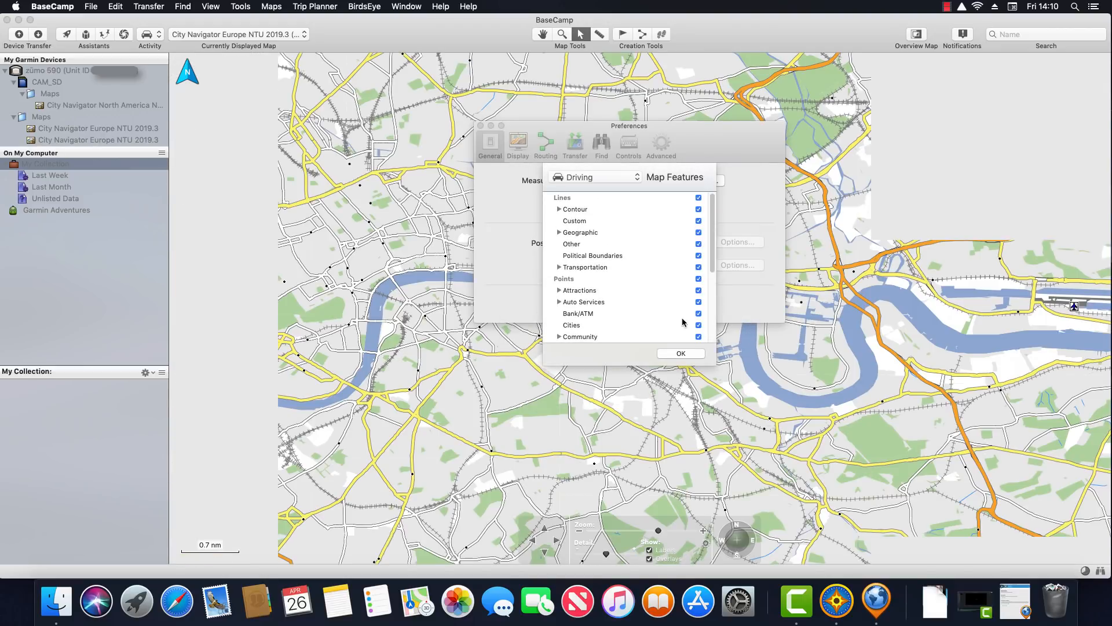
# Close Map Features and Preferences, cancelling the Reset Factory Defaults prompt
pyautogui.click(680, 354)
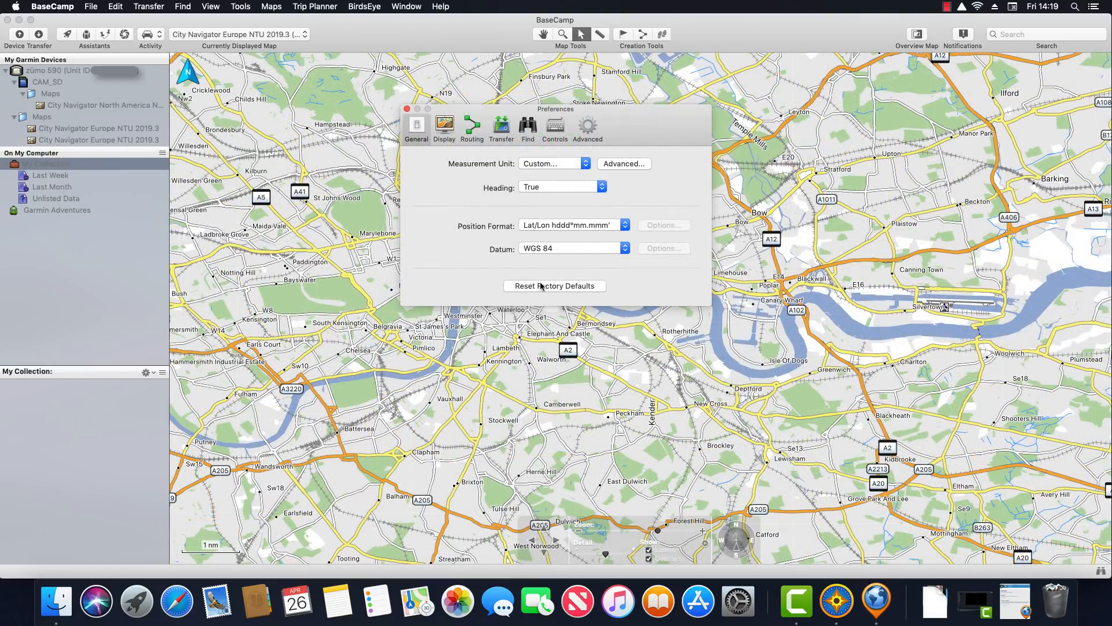
pyautogui.click(564, 289)
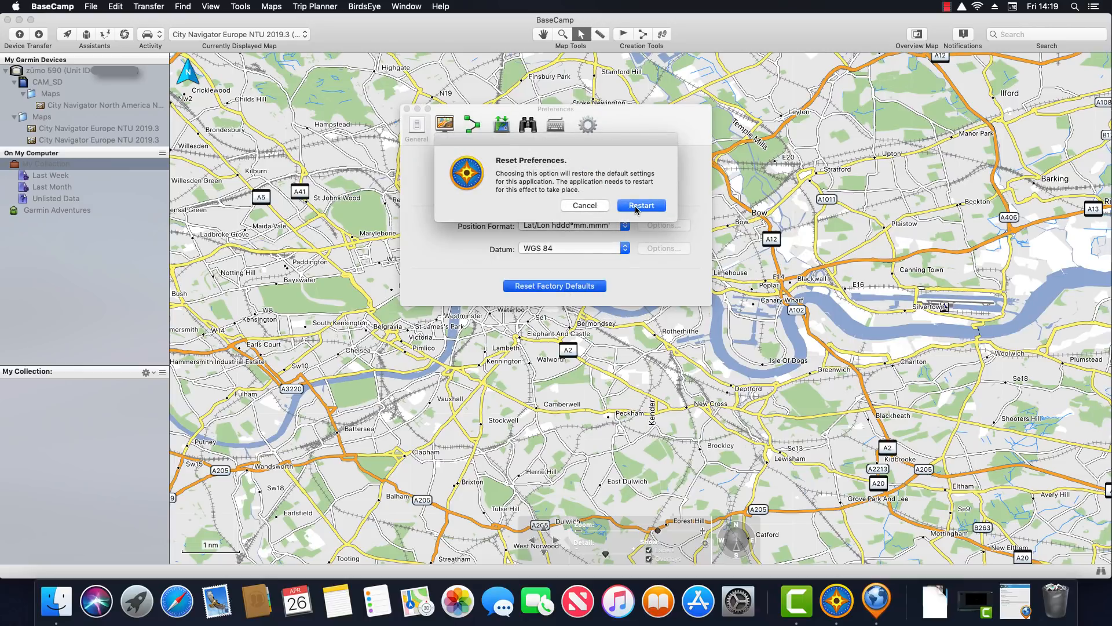
pyautogui.click(586, 207)
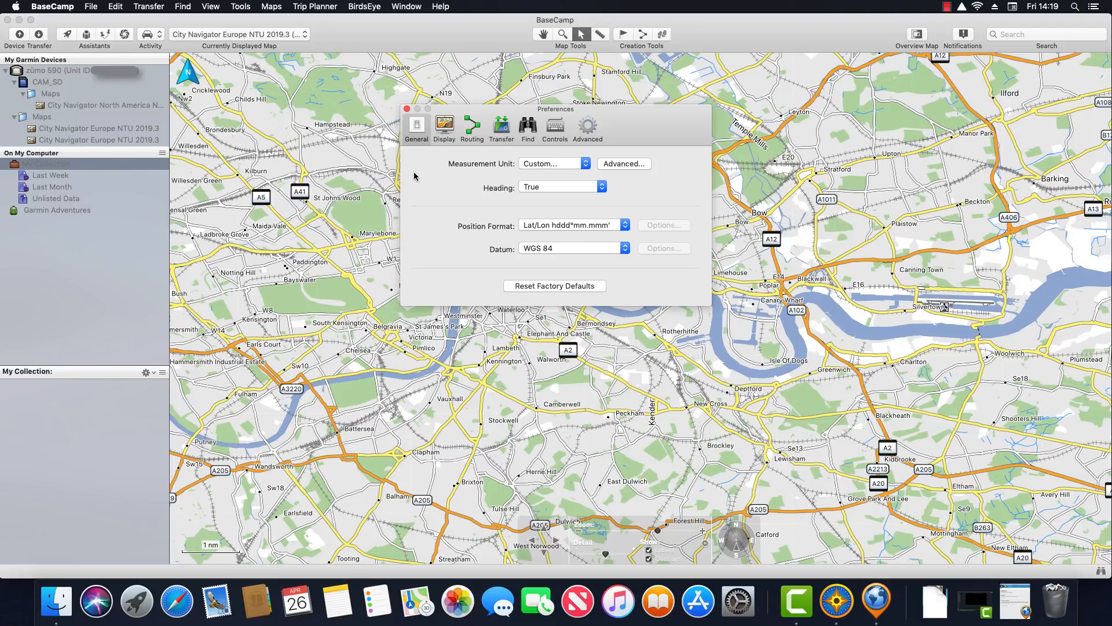
pyautogui.click(407, 109)
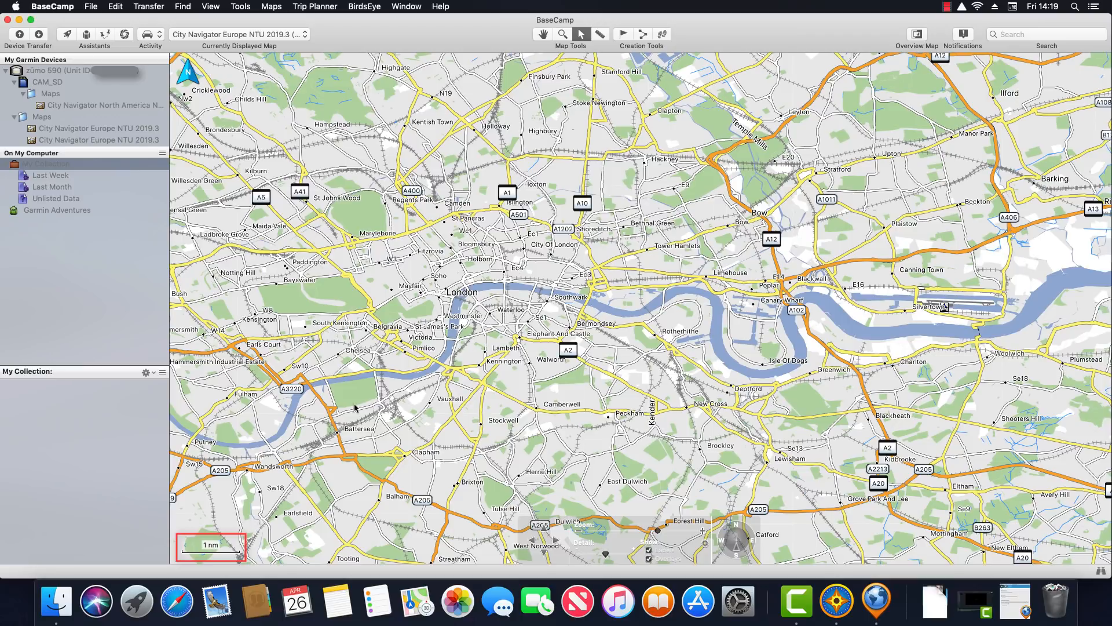
# Draw a route from Stamford Hill to East Dulwich Road and open its details
pyautogui.click(642, 35)
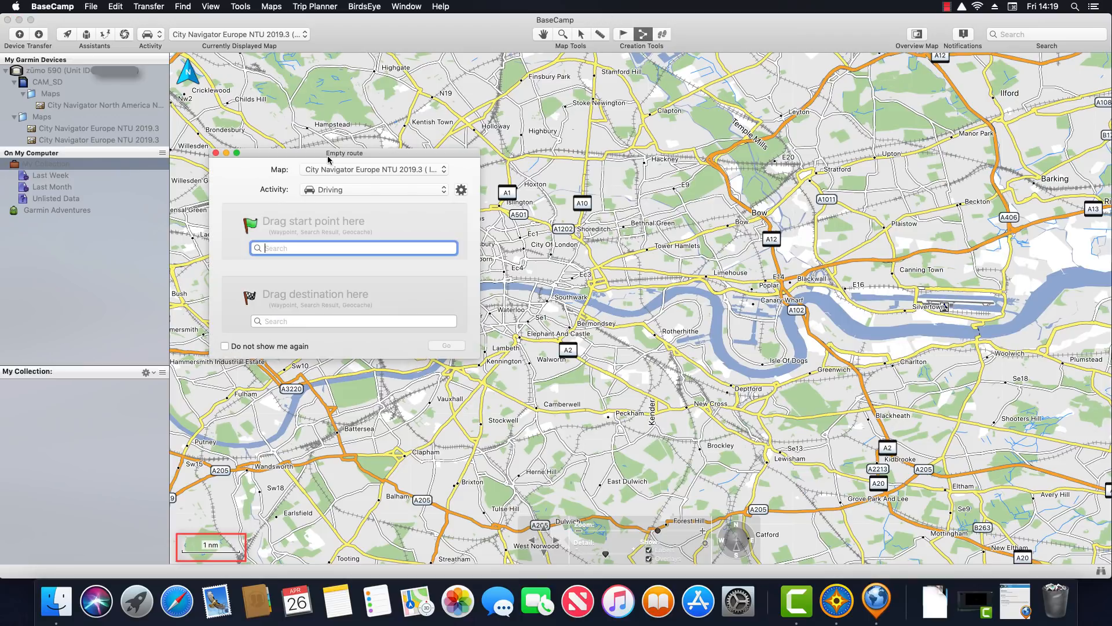
pyautogui.click(216, 154)
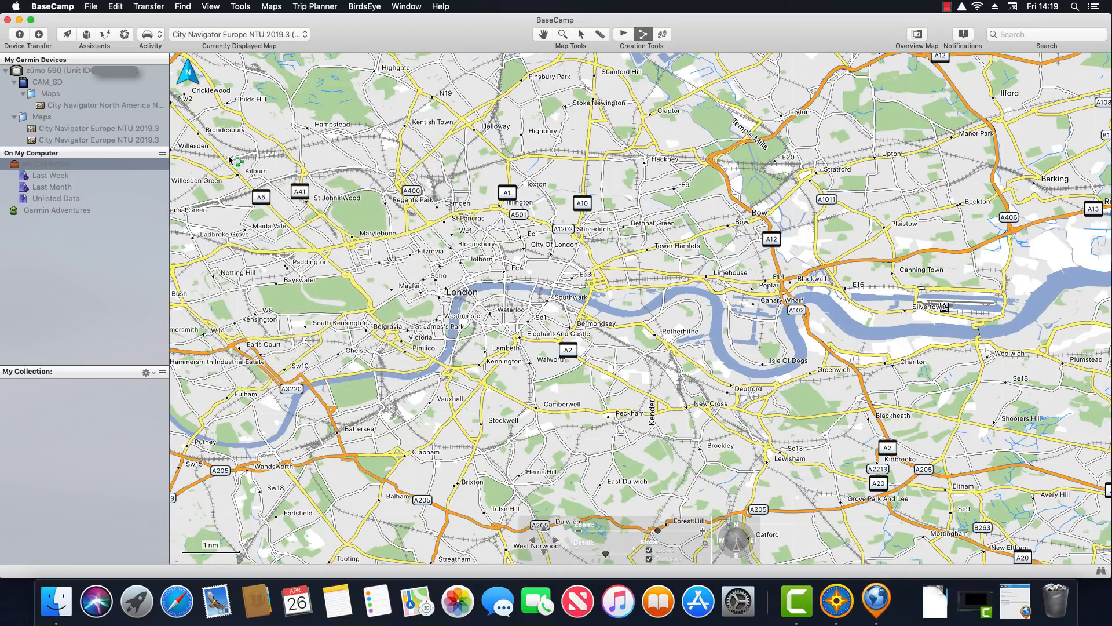
pyautogui.click(597, 68)
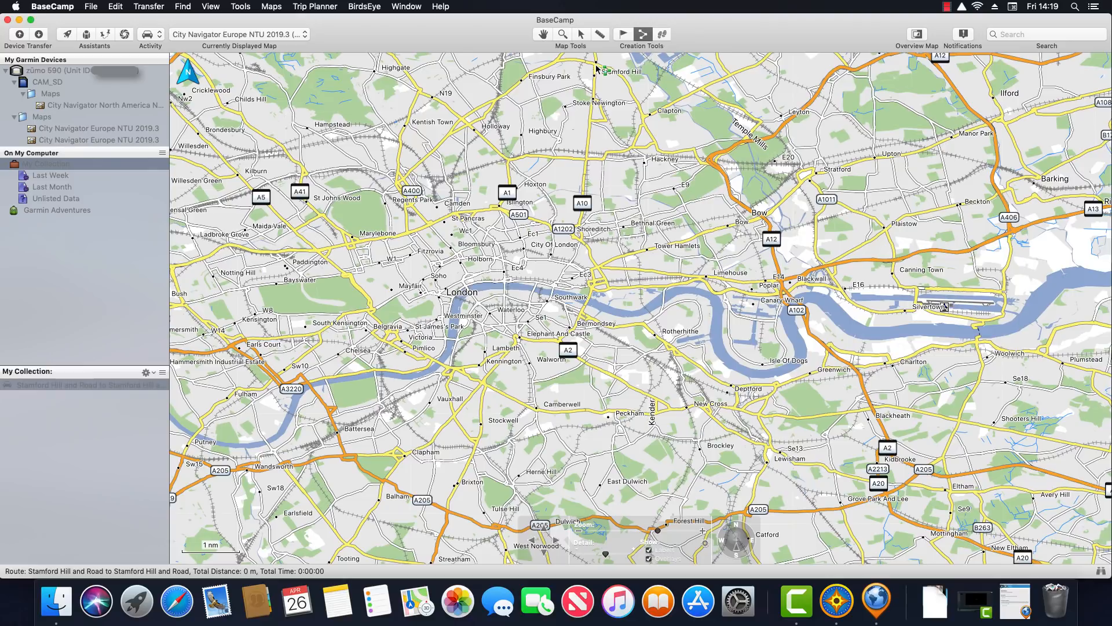
pyautogui.click(589, 459)
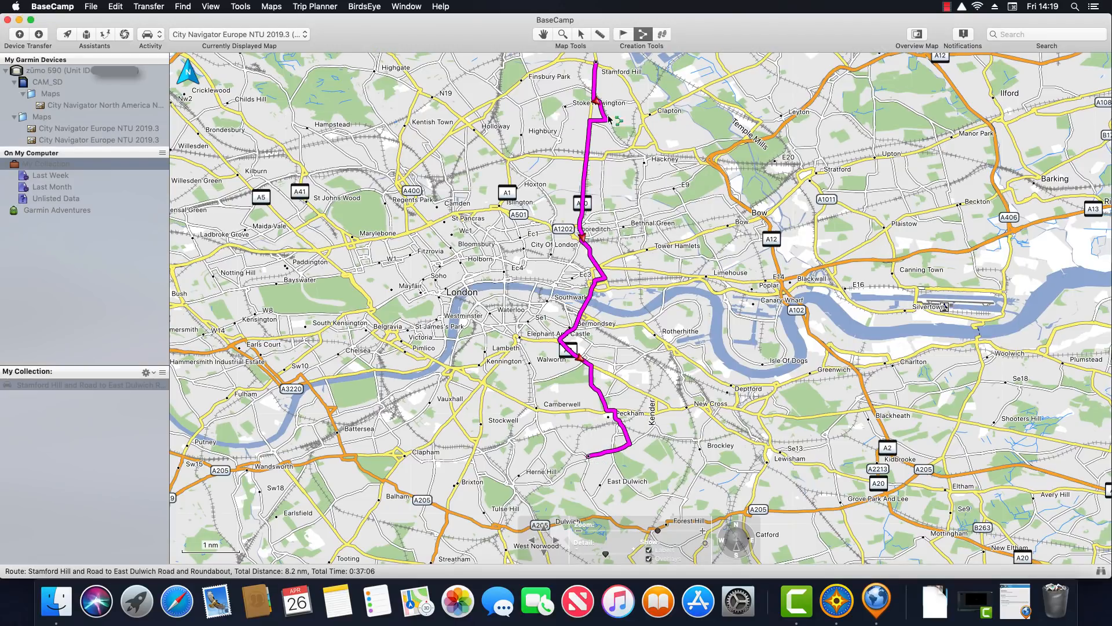
pyautogui.click(581, 35)
pyautogui.doubleClick(47, 383)
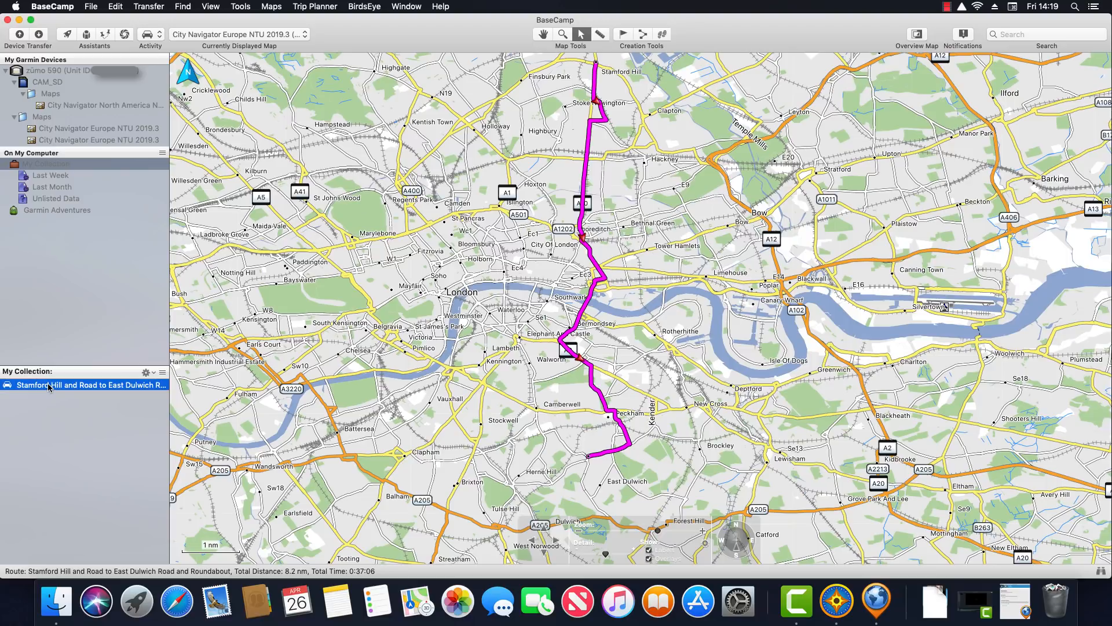
# Review the route's directions and its 8.2 nm total distance, then close the window
pyautogui.click(262, 176)
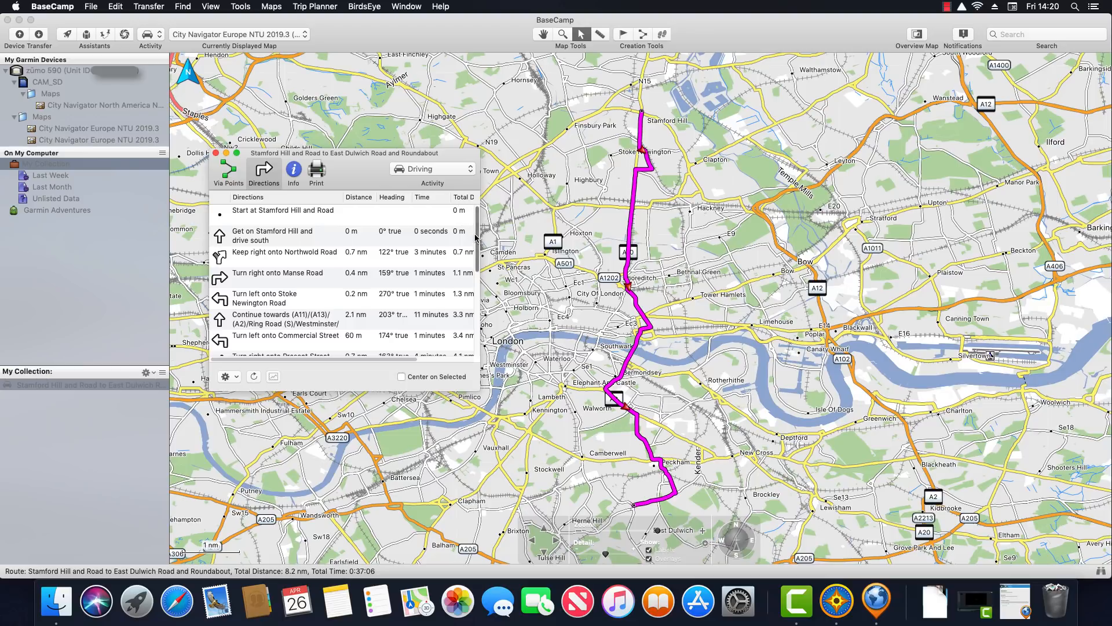
pyautogui.moveTo(477, 240); pyautogui.dragTo(464, 348)
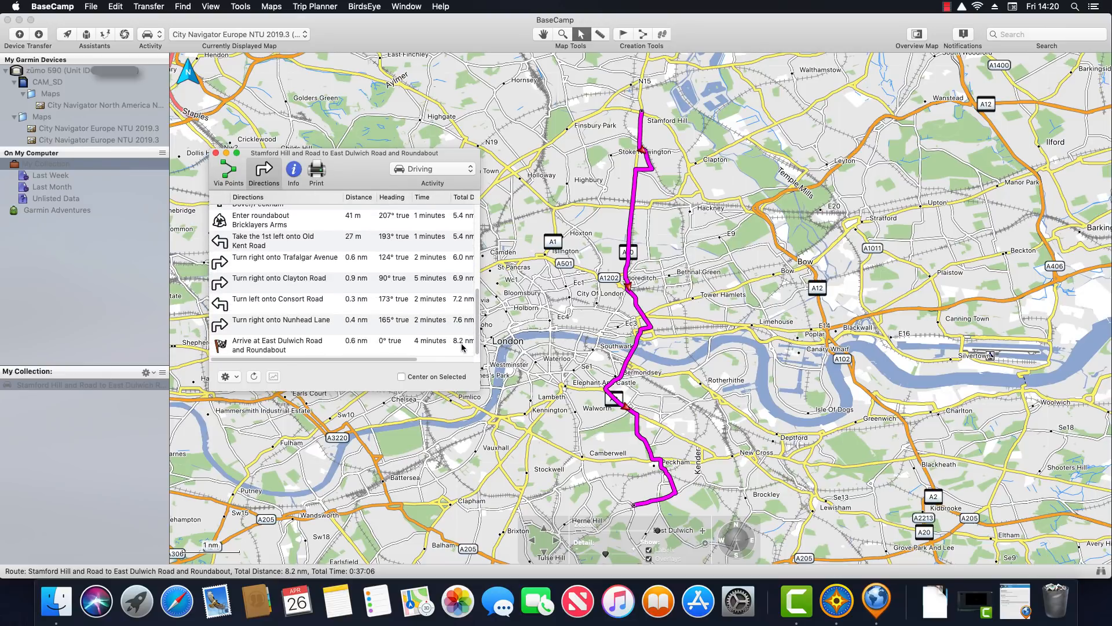
pyautogui.click(294, 172)
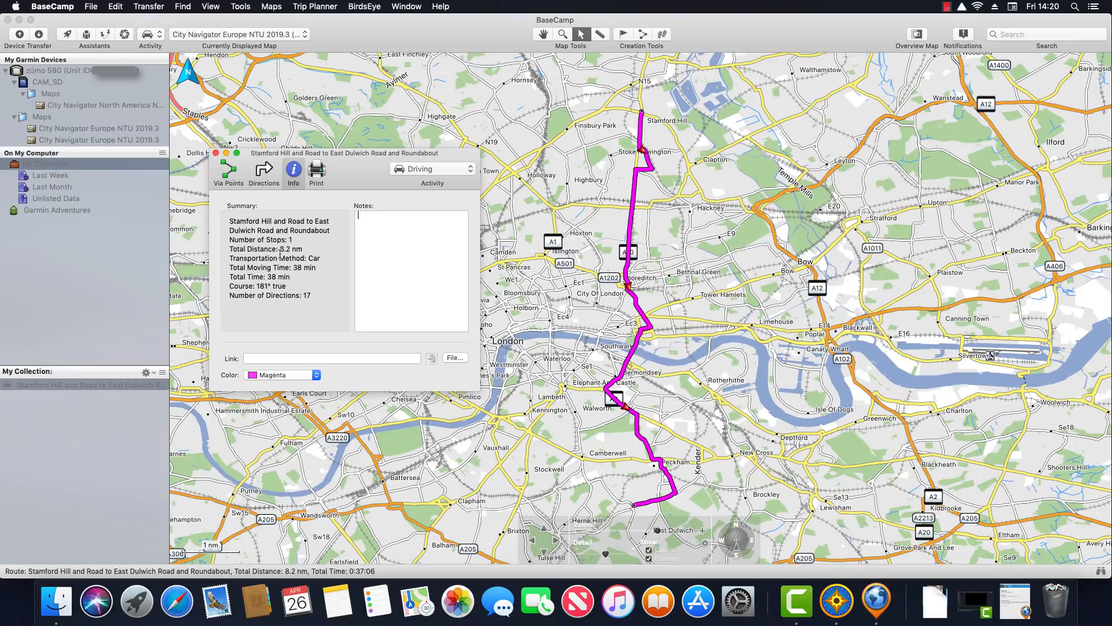
pyautogui.moveTo(282, 250); pyautogui.dragTo(305, 251)
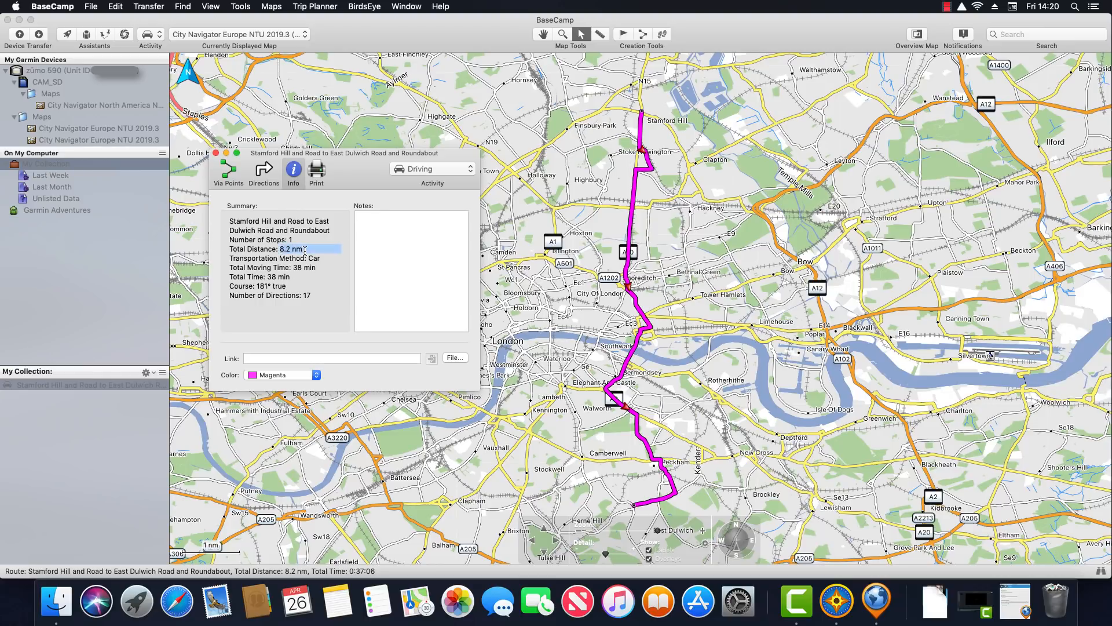
pyautogui.click(216, 153)
# Switch the measurement unit to Metric in Preferences
pyautogui.click(54, 7)
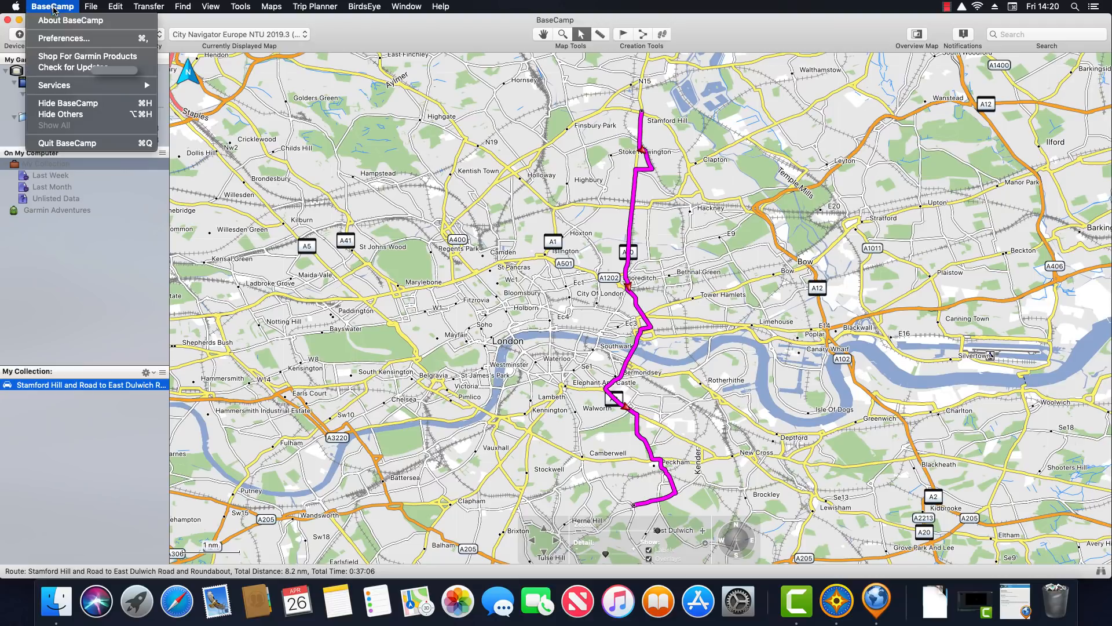
pyautogui.click(58, 37)
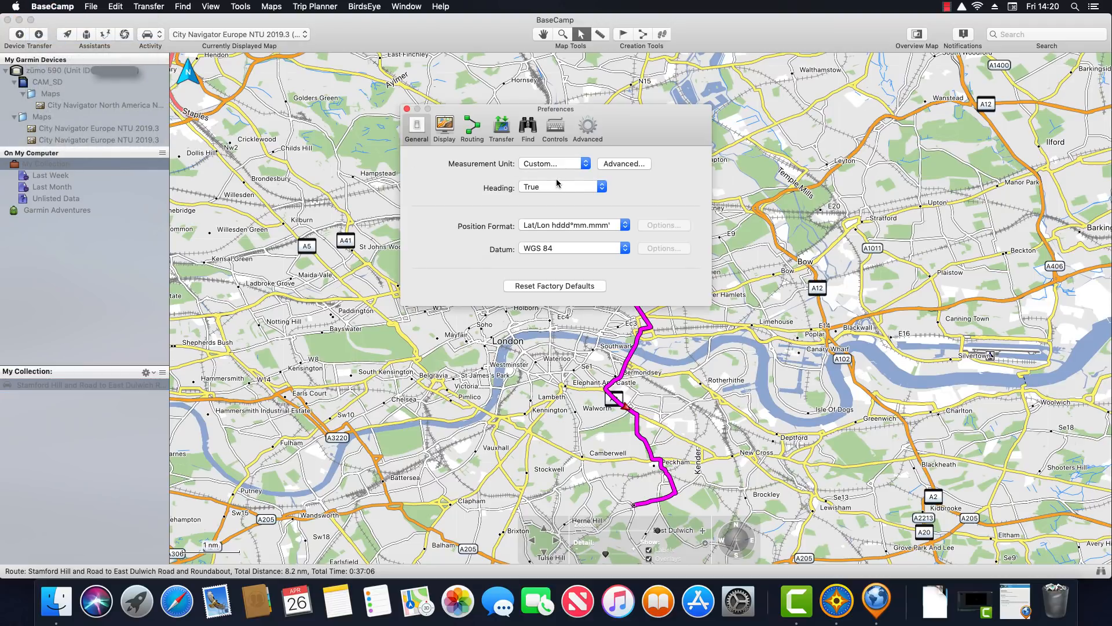
pyautogui.click(571, 164)
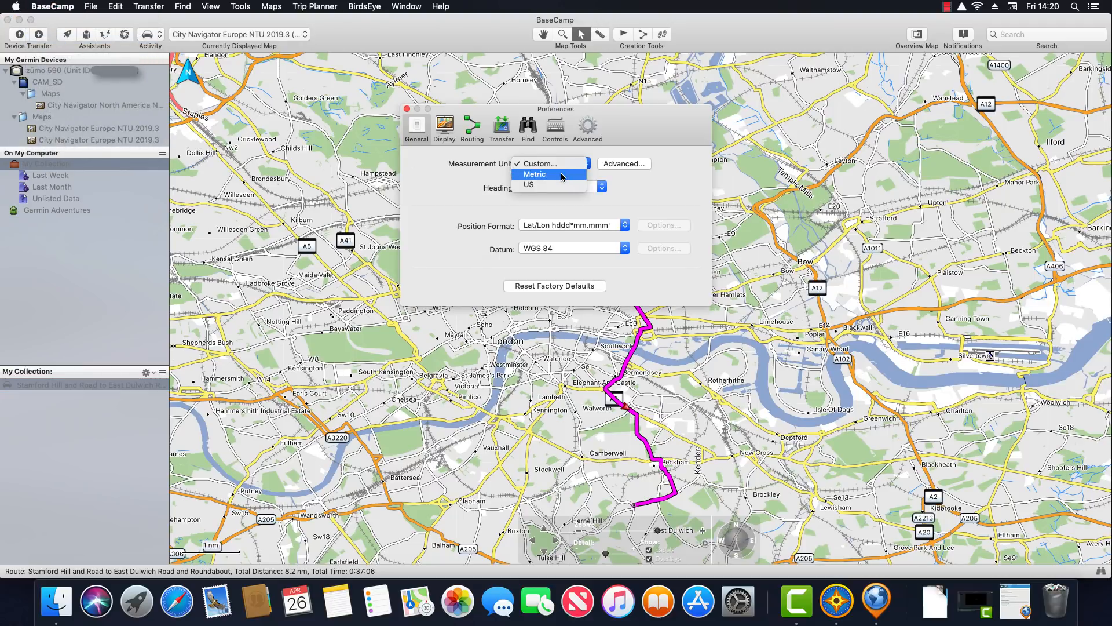
pyautogui.click(561, 174)
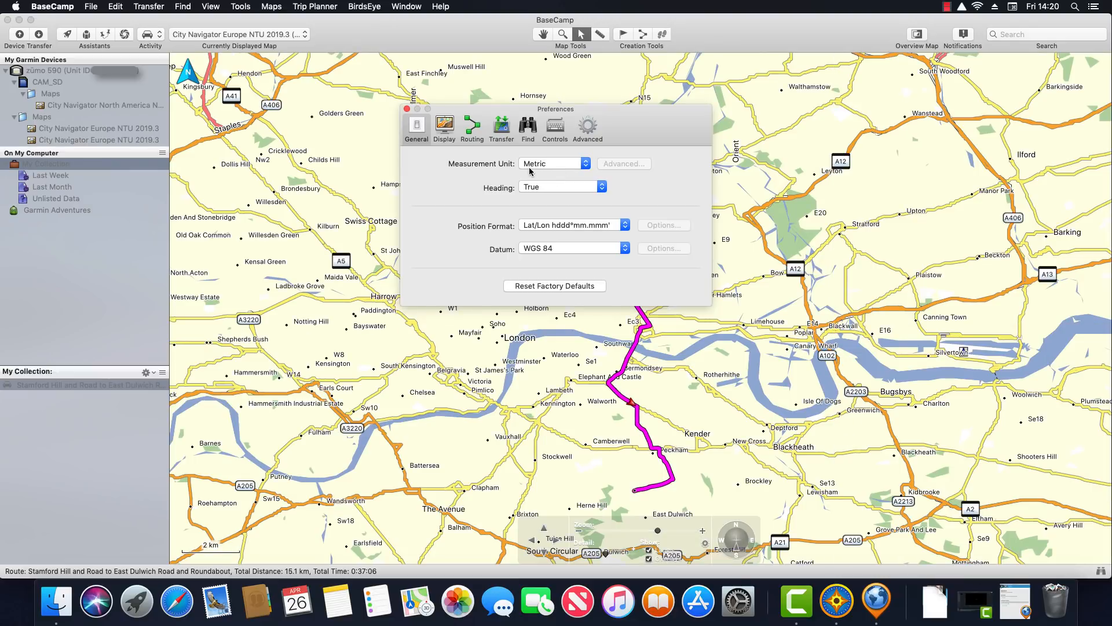
# Check the route's directions and its 15.1 km total distance
pyautogui.click(408, 110)
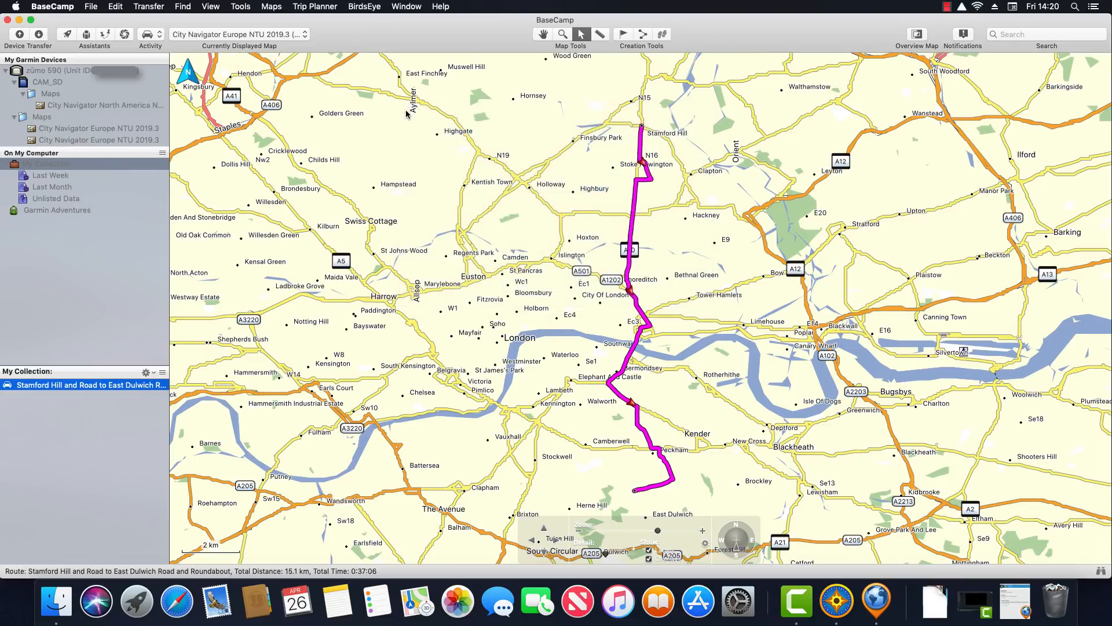
pyautogui.doubleClick(72, 386)
pyautogui.click(264, 174)
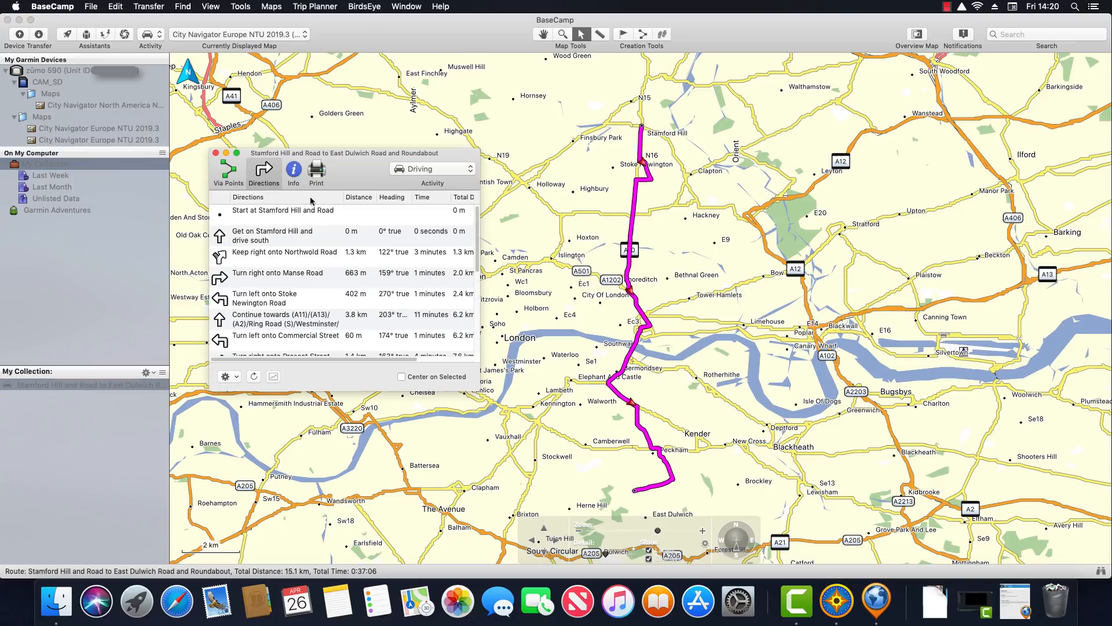
pyautogui.scroll(-1, 478, 232)
pyautogui.scroll(-10, 478, 233)
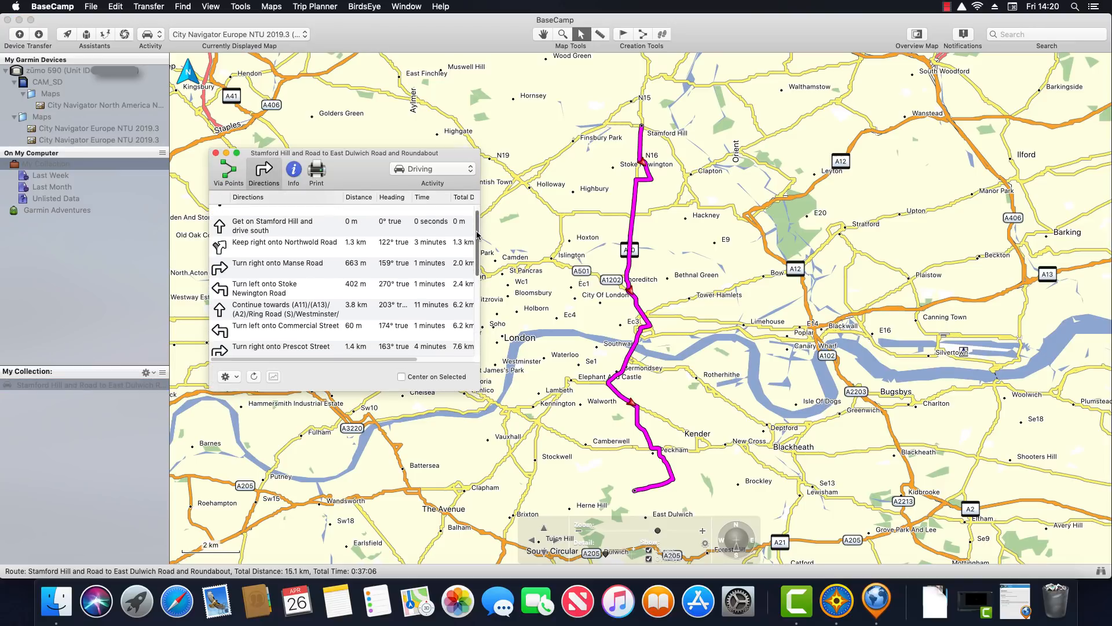
pyautogui.click(293, 174)
pyautogui.moveTo(280, 250); pyautogui.dragTo(307, 251)
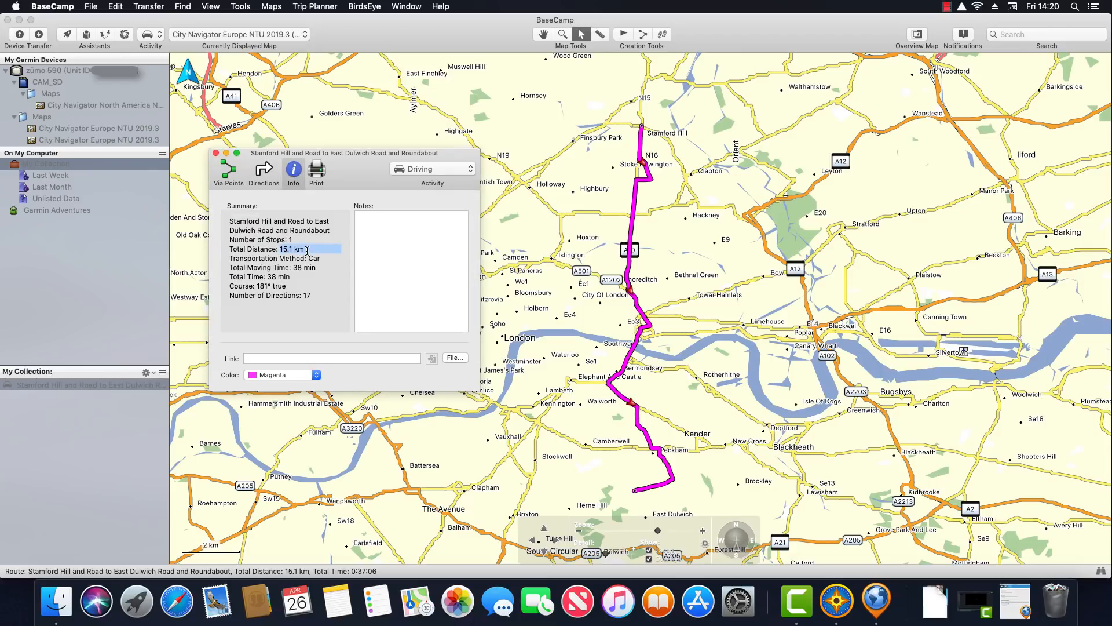
pyautogui.click(216, 153)
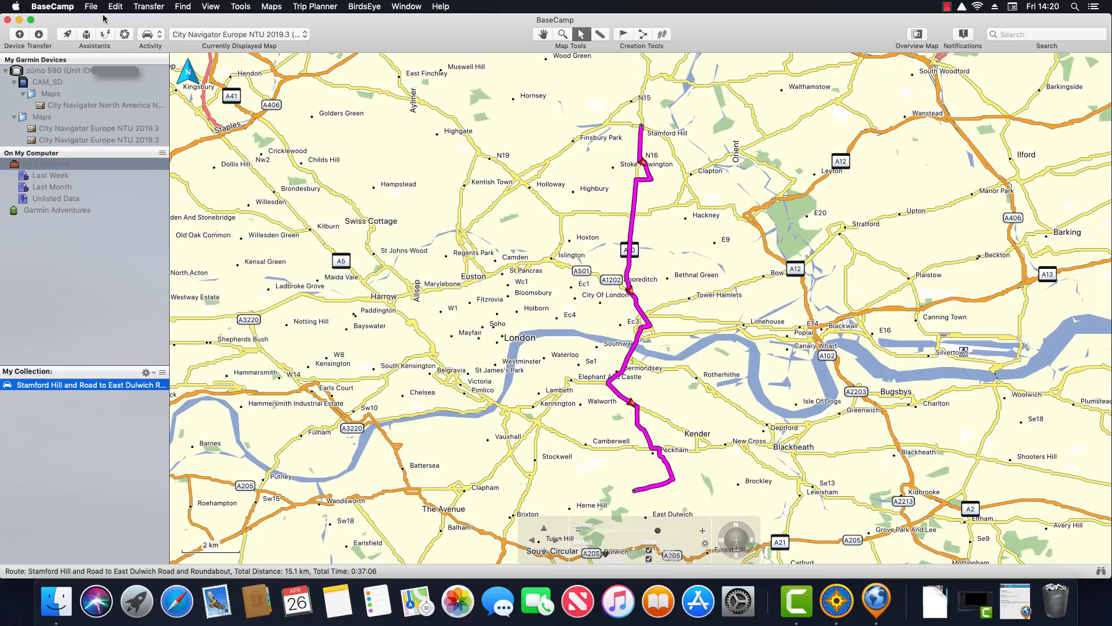
# Switch the measurement unit to US in Preferences
pyautogui.click(53, 6)
pyautogui.click(65, 38)
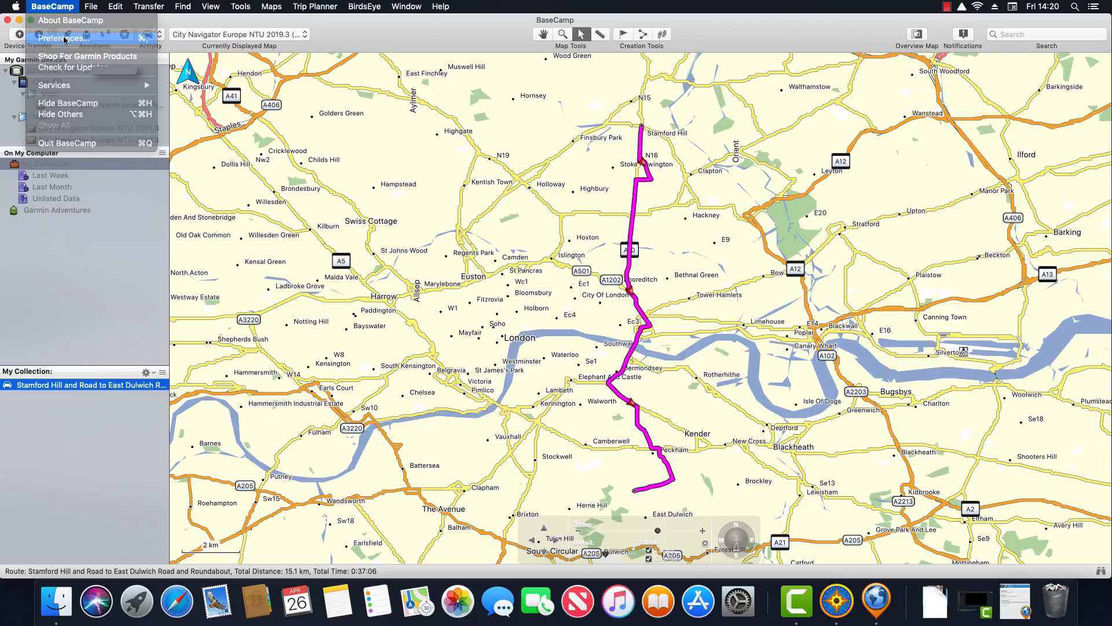
pyautogui.click(586, 164)
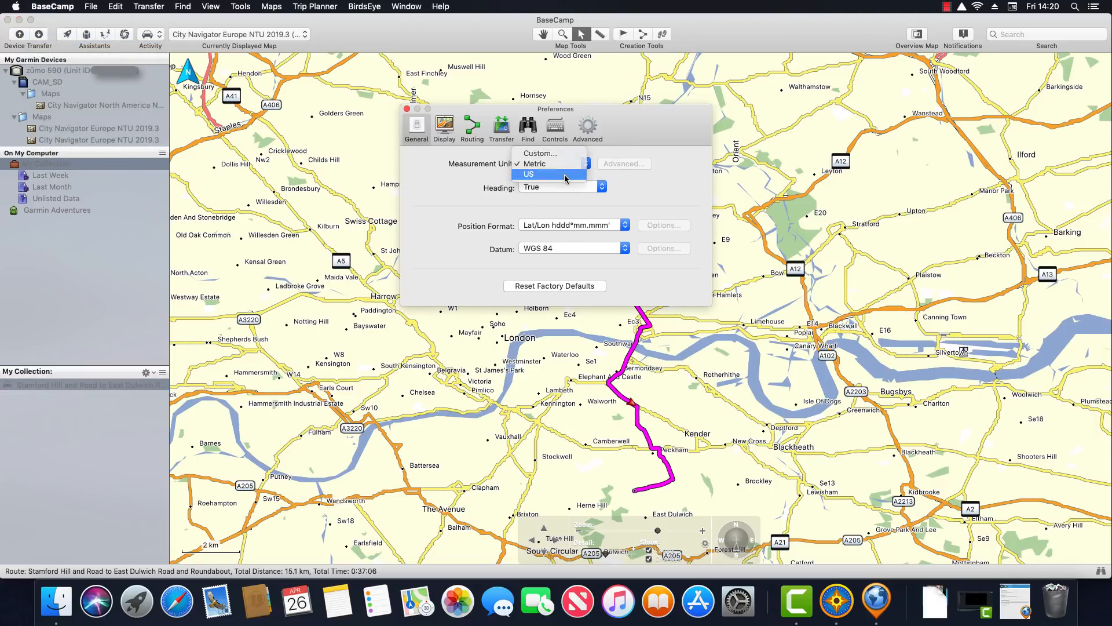
pyautogui.click(565, 175)
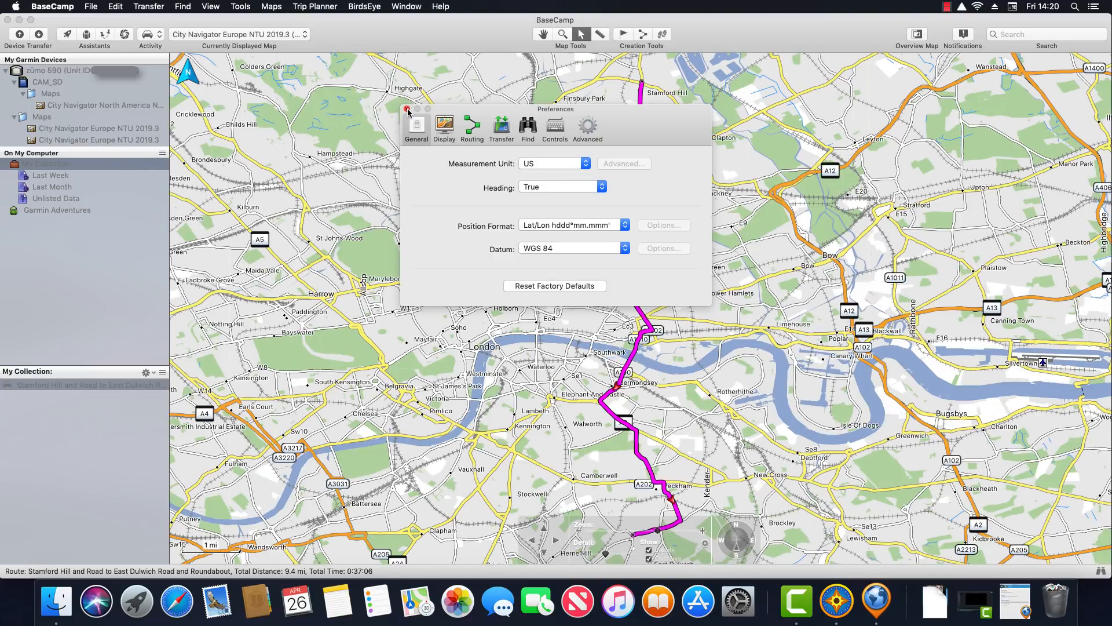
pyautogui.click(408, 109)
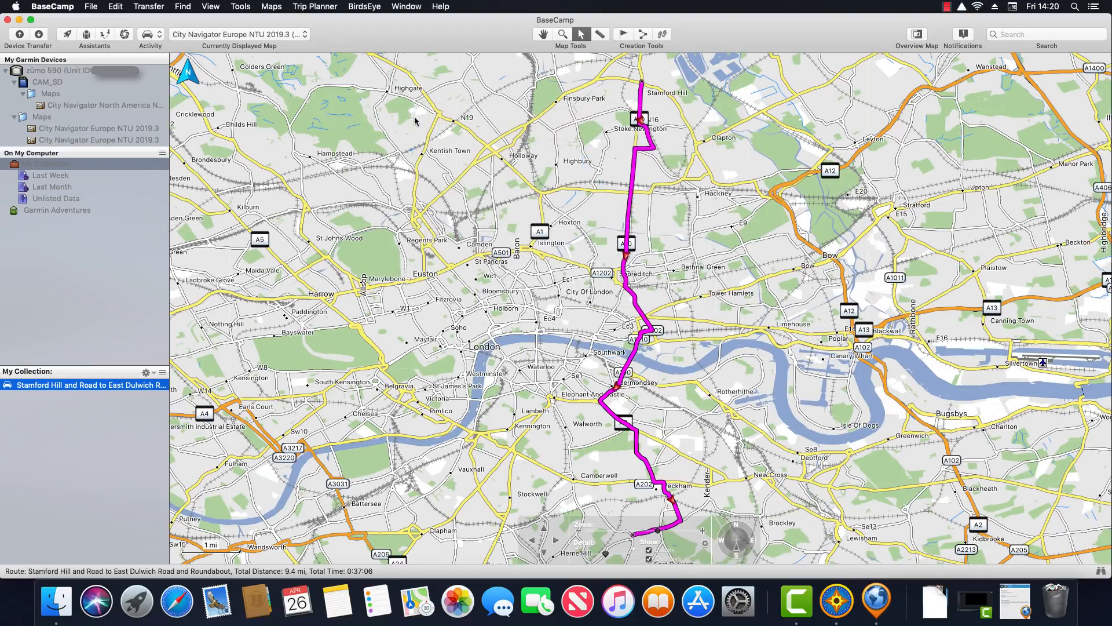
# Reopen the route's directions and Info, confirming the 9.4 mi total, then close it
pyautogui.doubleClick(114, 387)
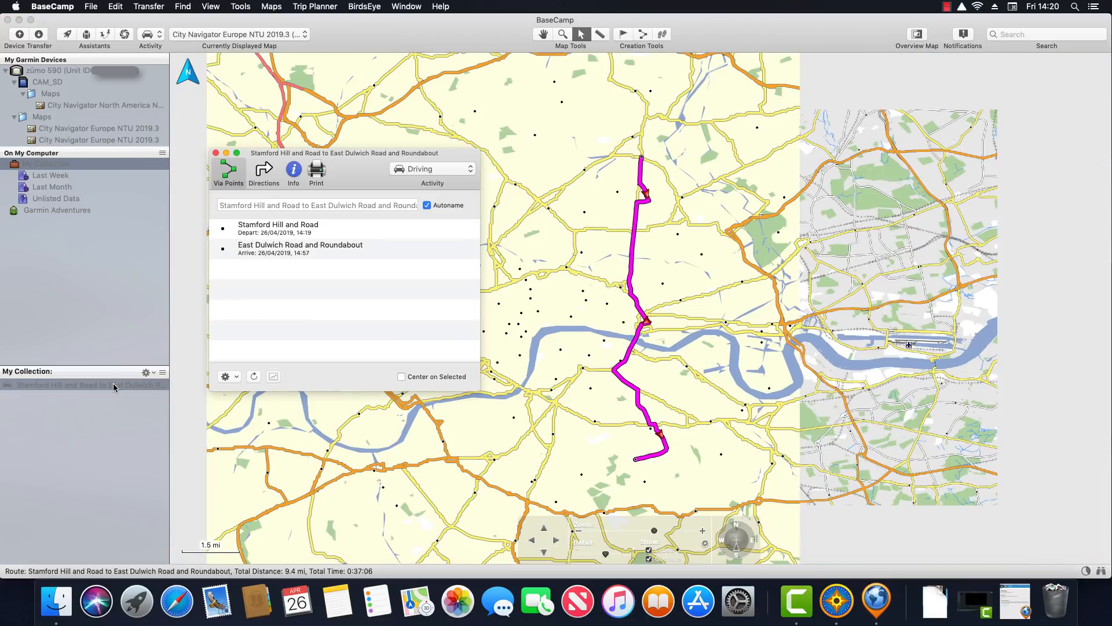
pyautogui.click(265, 173)
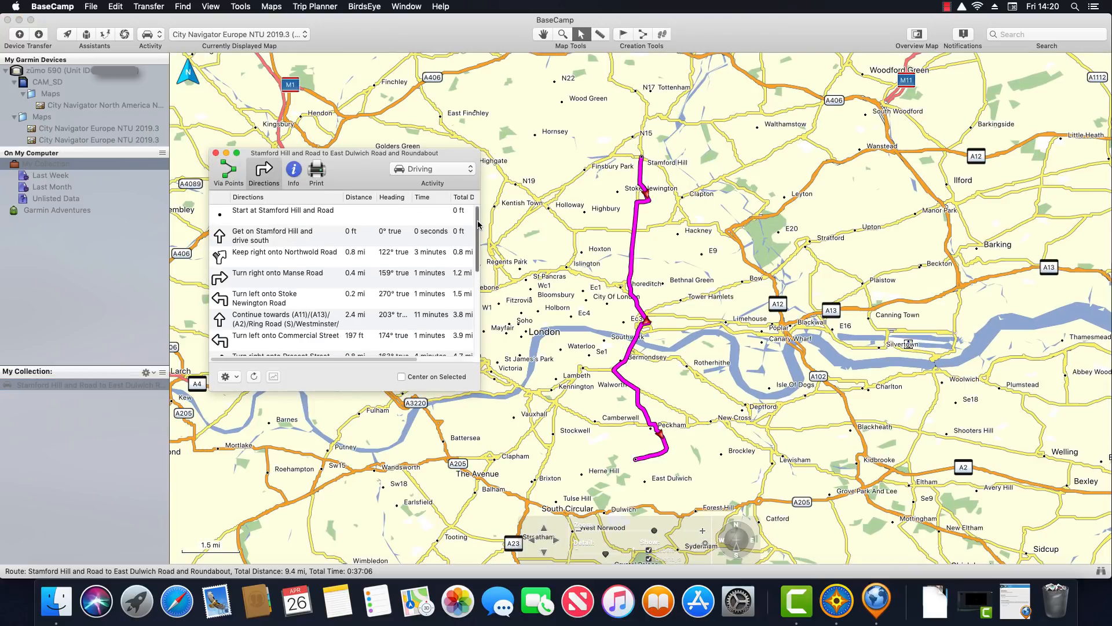
pyautogui.moveTo(474, 238); pyautogui.dragTo(473, 320)
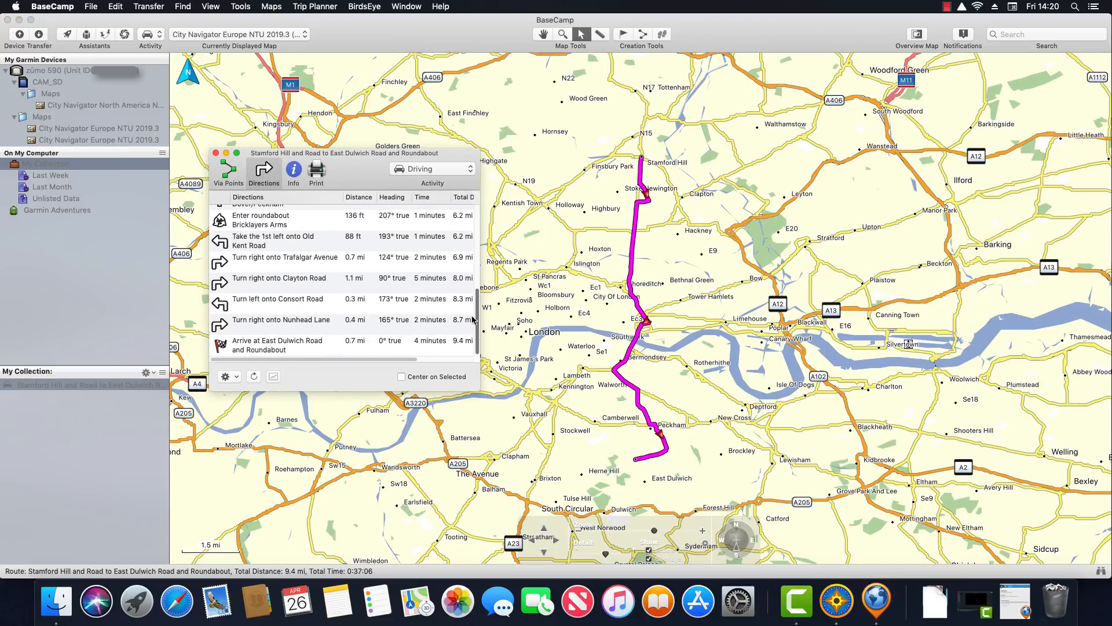
pyautogui.click(297, 175)
pyautogui.moveTo(281, 253); pyautogui.dragTo(336, 255)
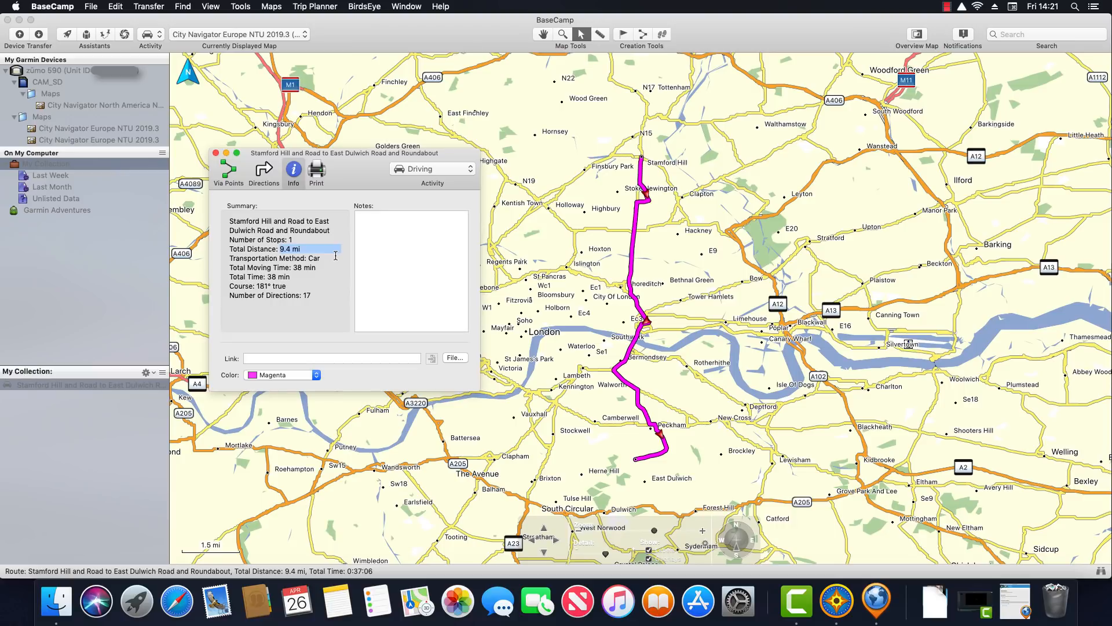
pyautogui.click(215, 153)
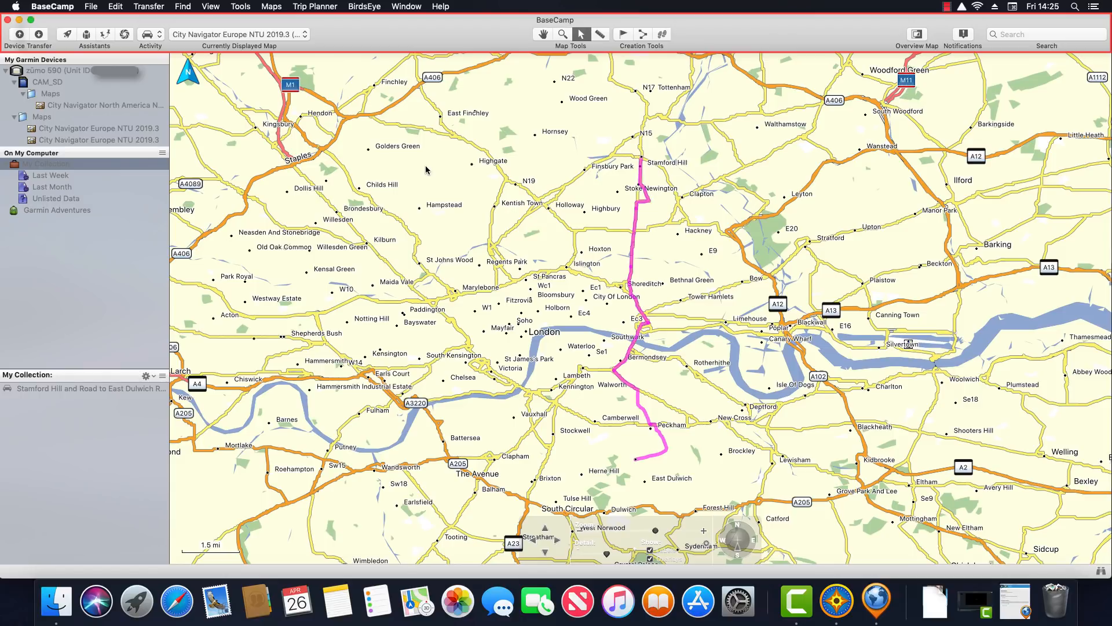
pyautogui.rightClick(404, 31)
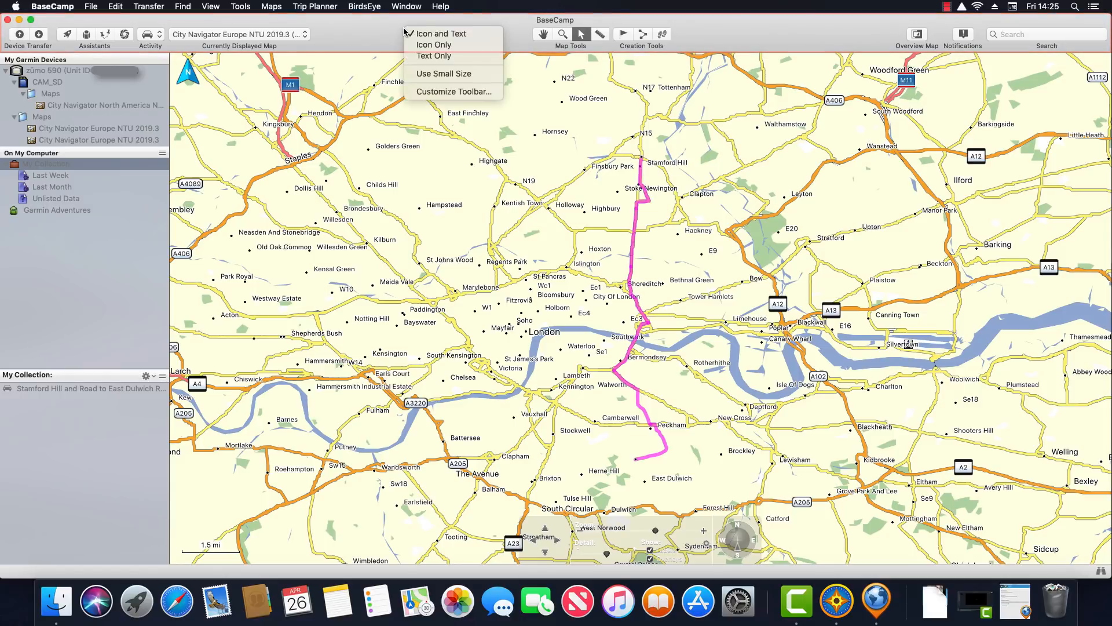
pyautogui.click(460, 93)
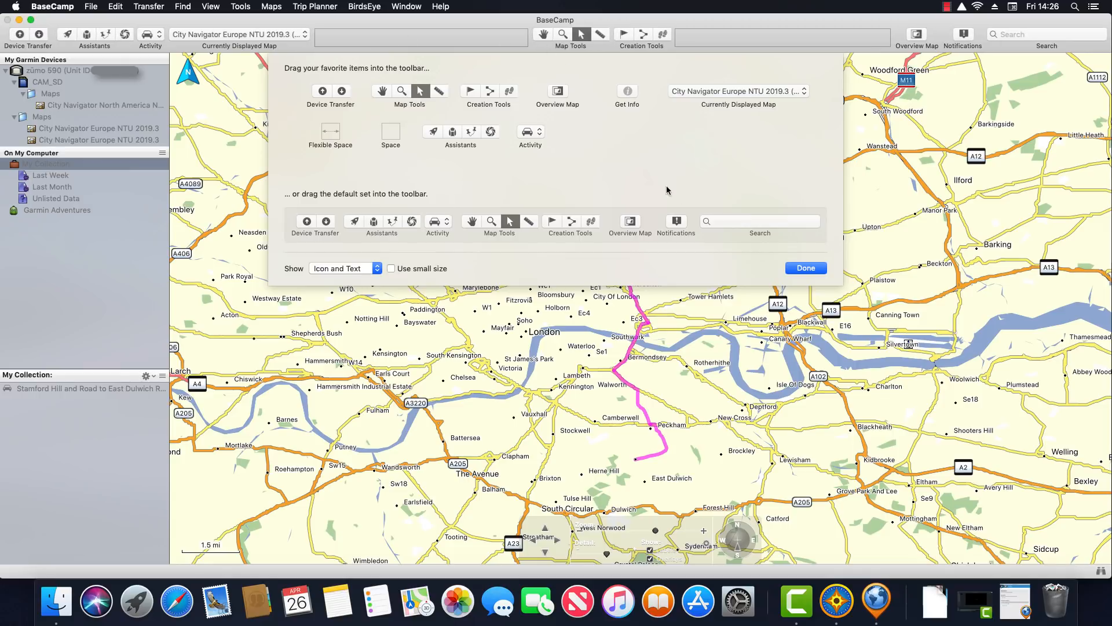
pyautogui.click(804, 269)
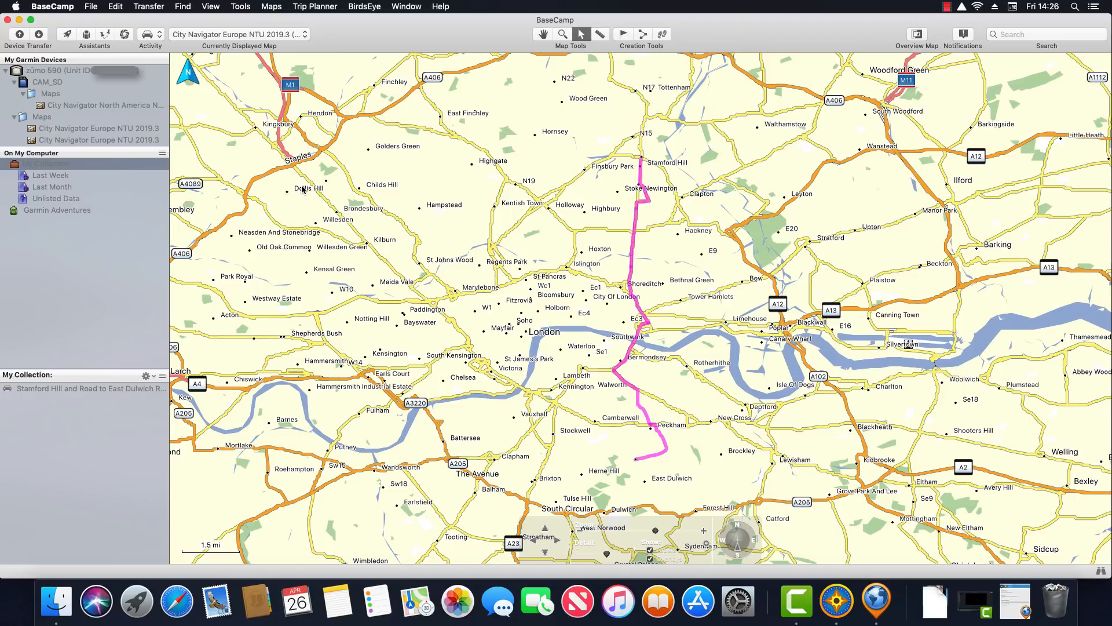
pyautogui.click(19, 36)
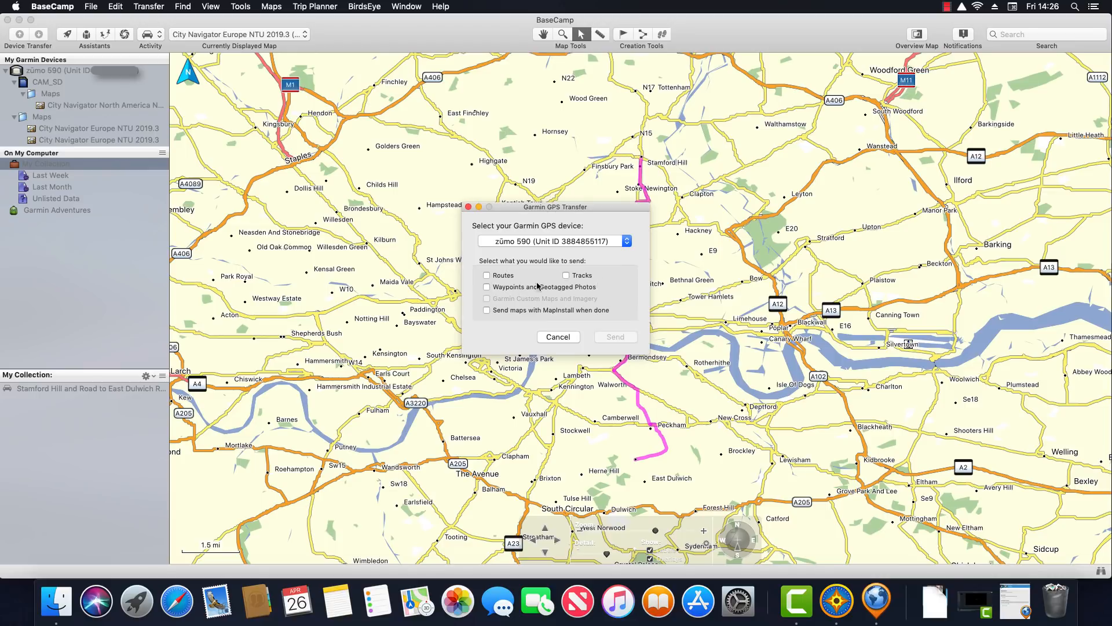
pyautogui.click(557, 337)
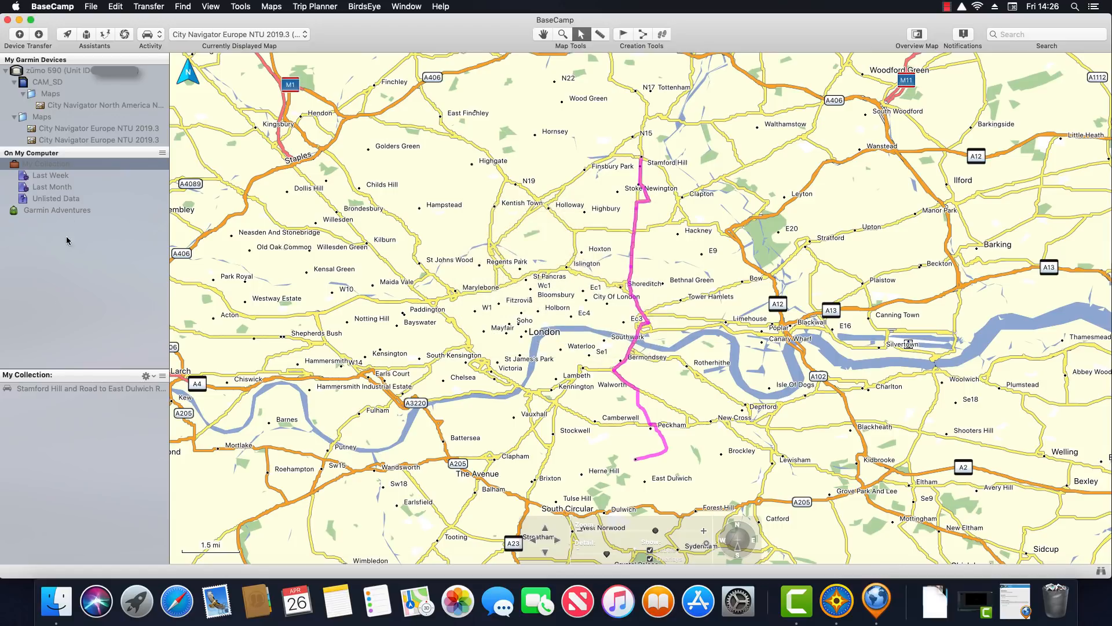
pyautogui.rightClick(62, 392)
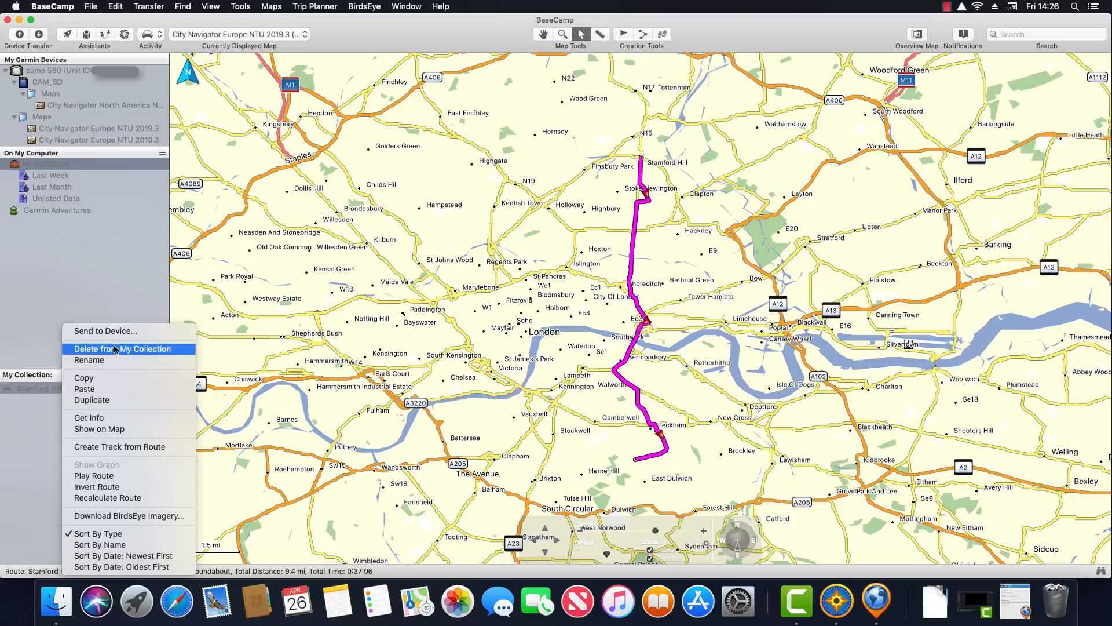
pyautogui.click(139, 331)
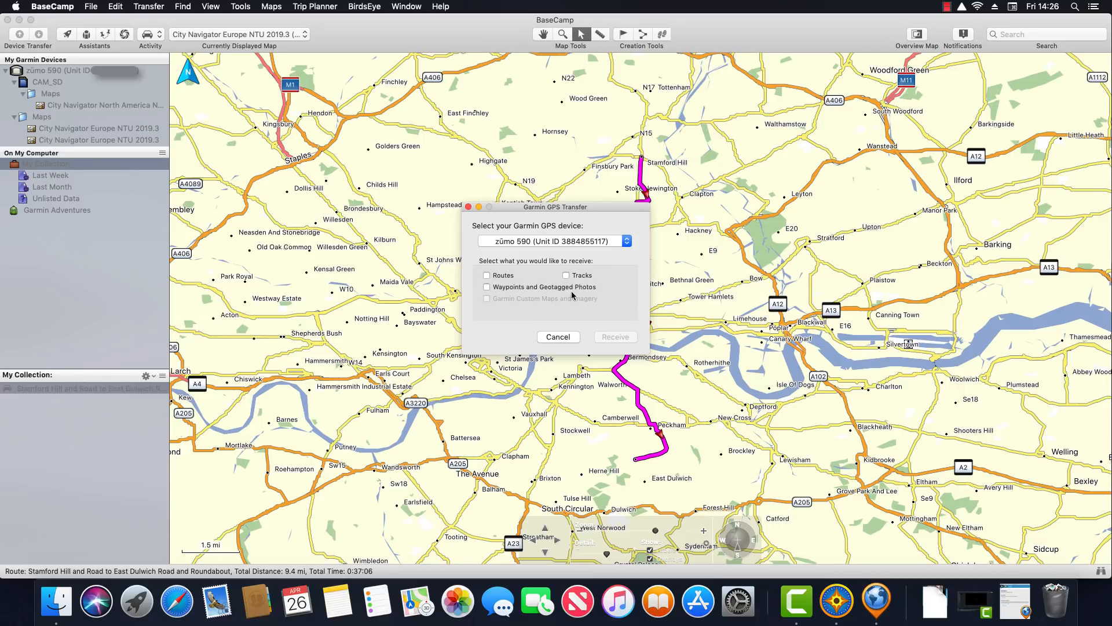
pyautogui.click(566, 338)
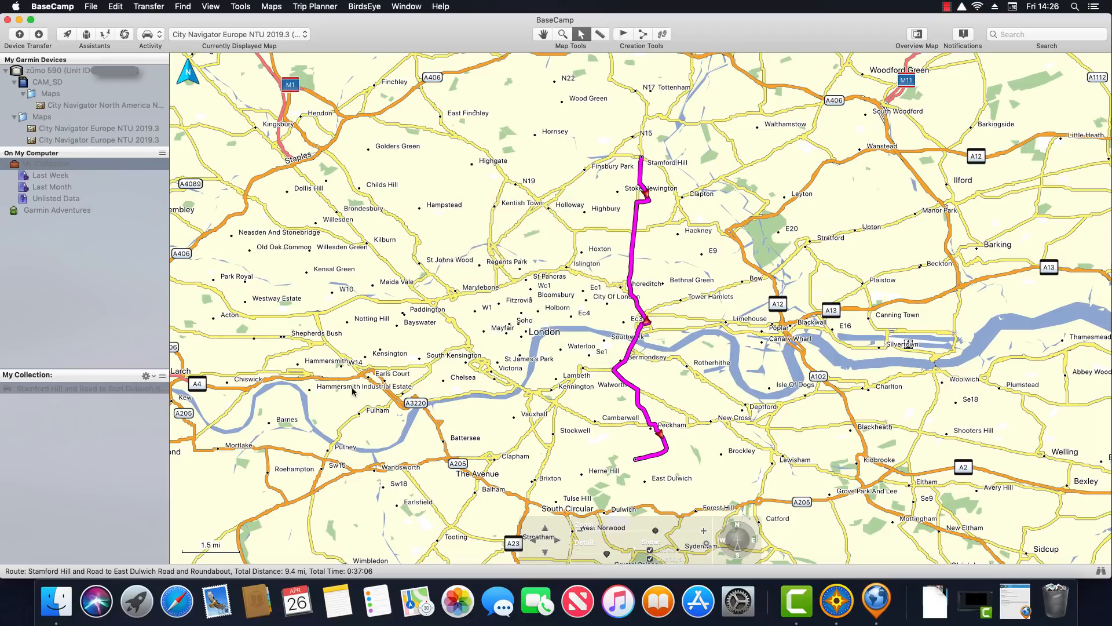
pyautogui.click(51, 72)
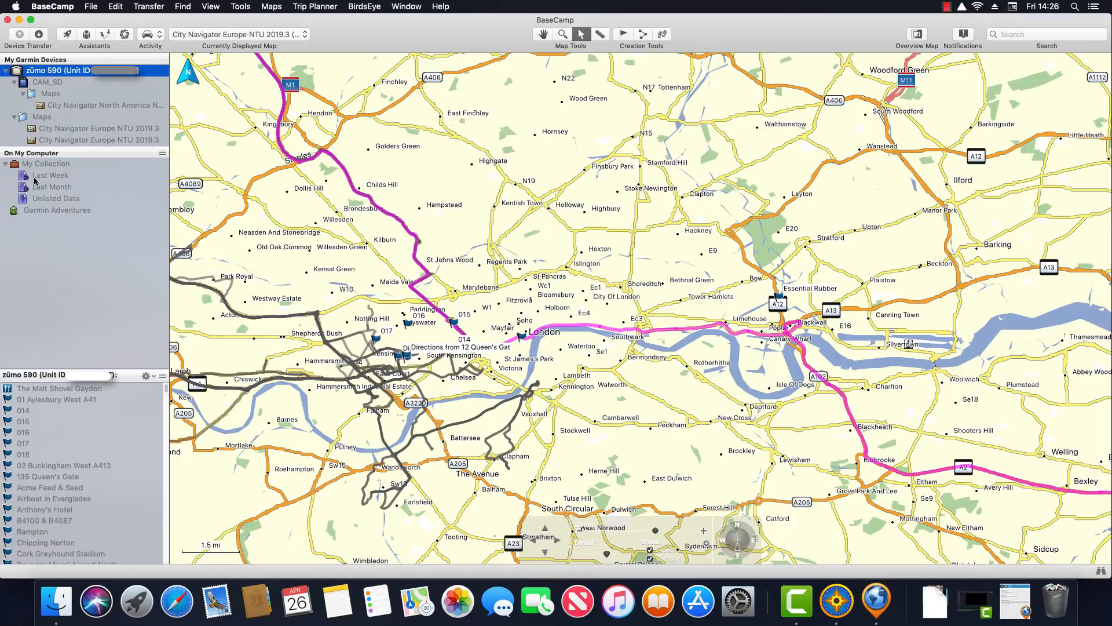
pyautogui.click(56, 392)
pyautogui.rightClick(55, 393)
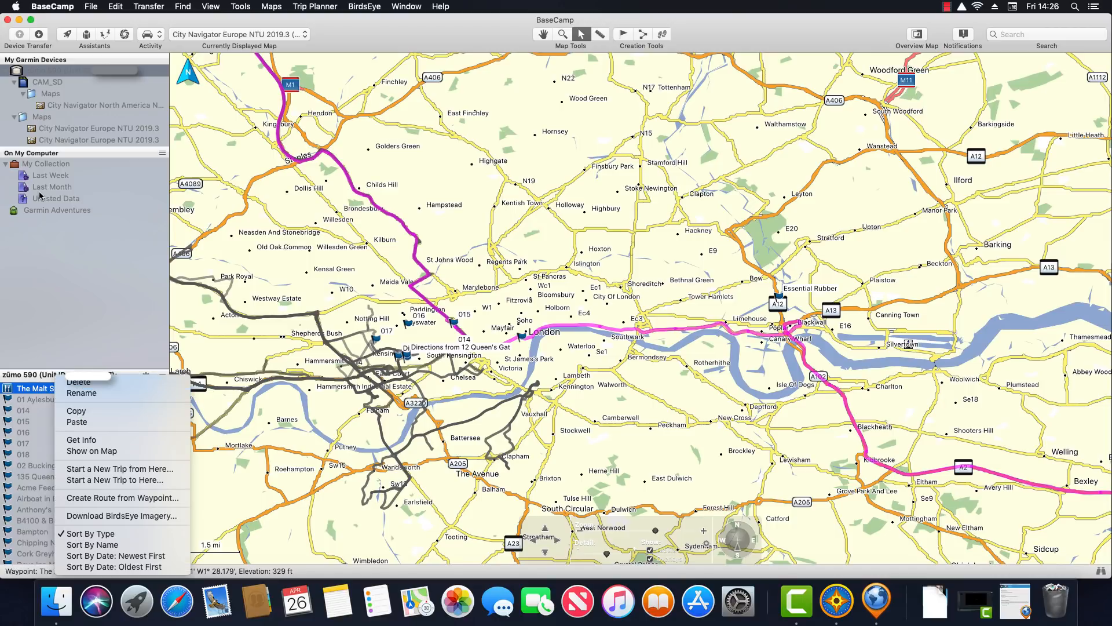
pyautogui.click(107, 273)
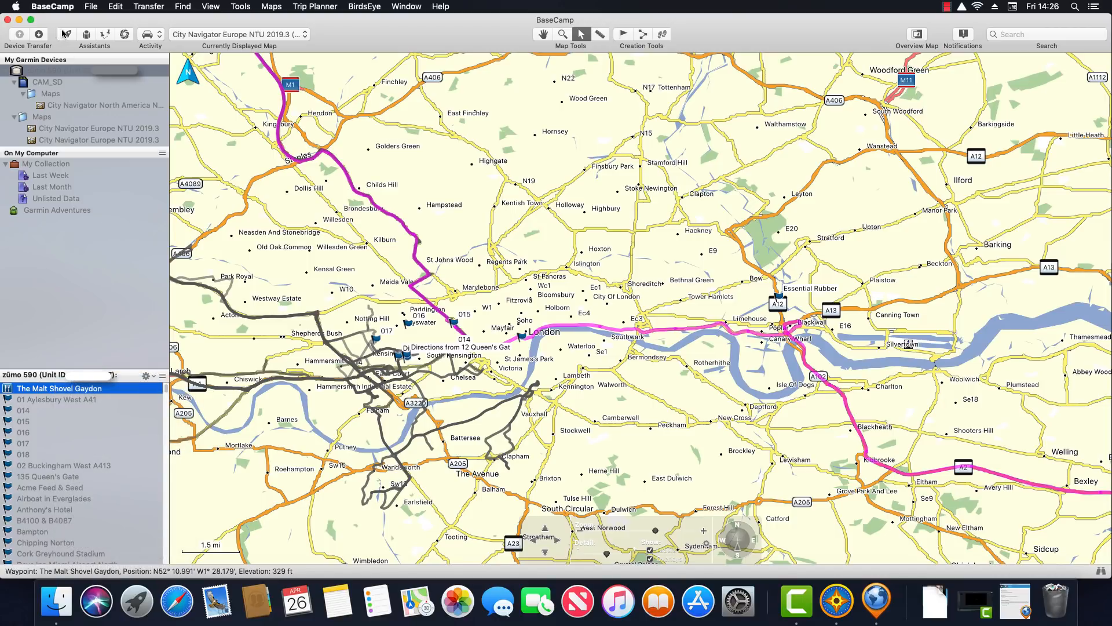
pyautogui.click(50, 164)
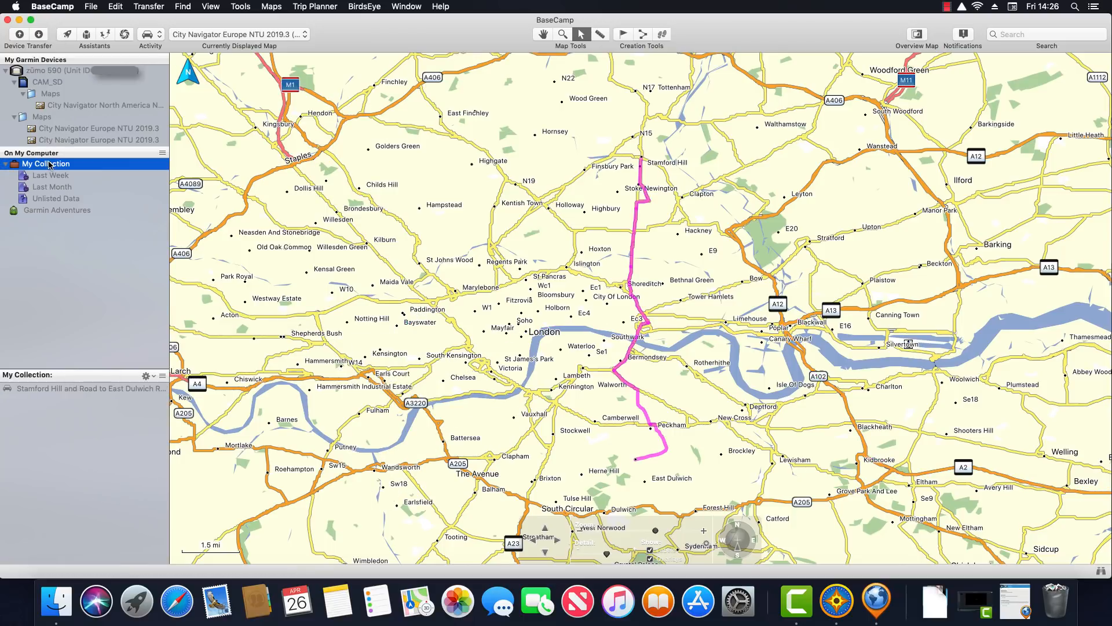
pyautogui.click(66, 36)
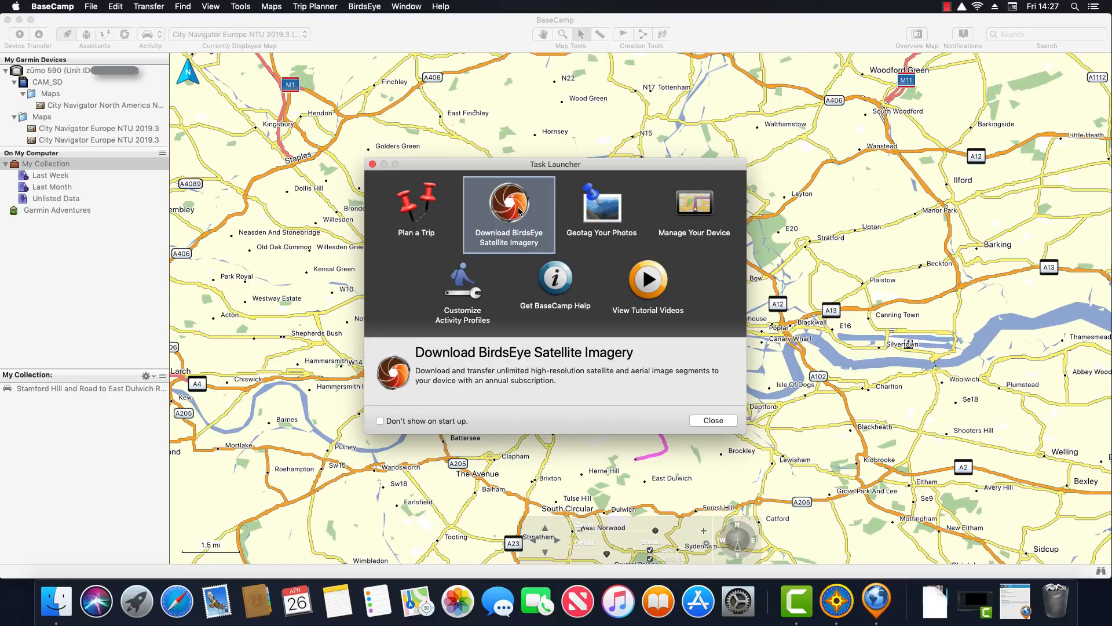
pyautogui.click(705, 422)
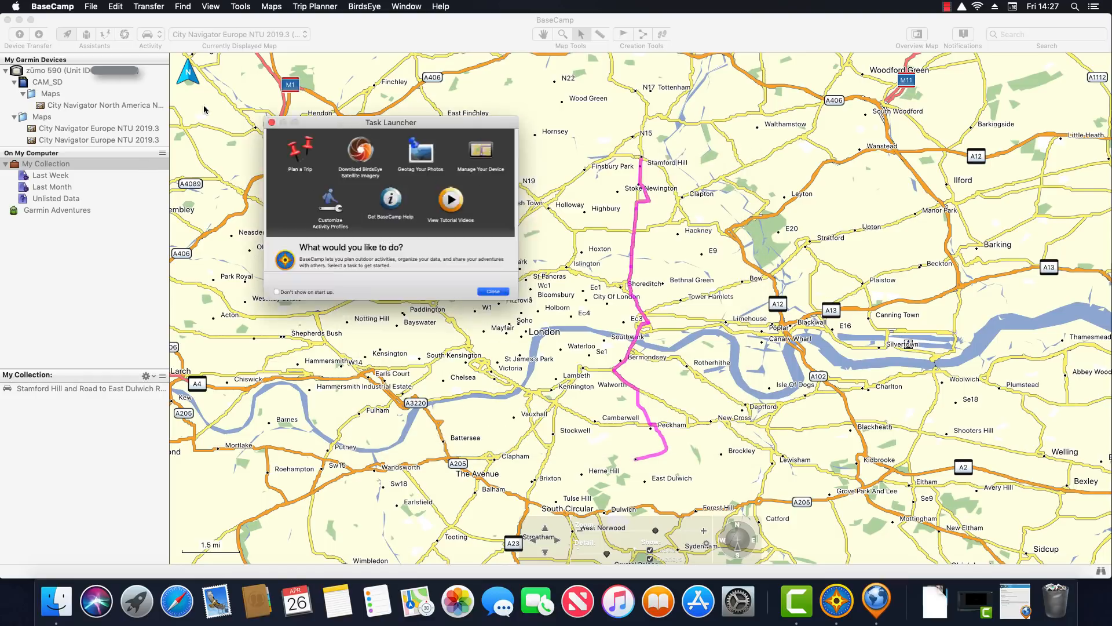
pyautogui.click(87, 36)
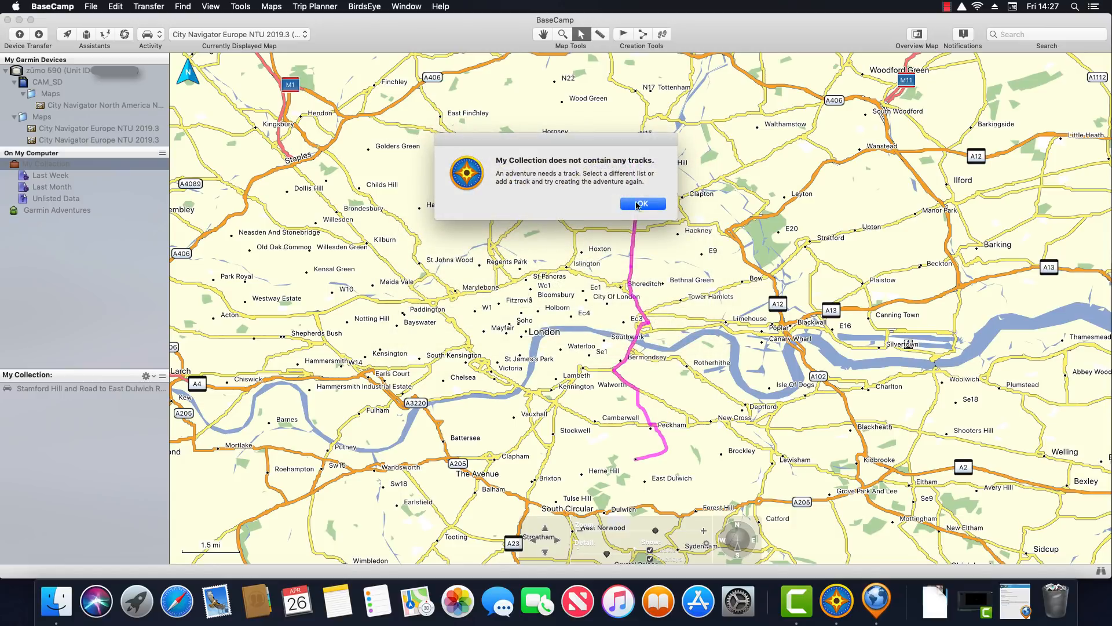
pyautogui.click(640, 204)
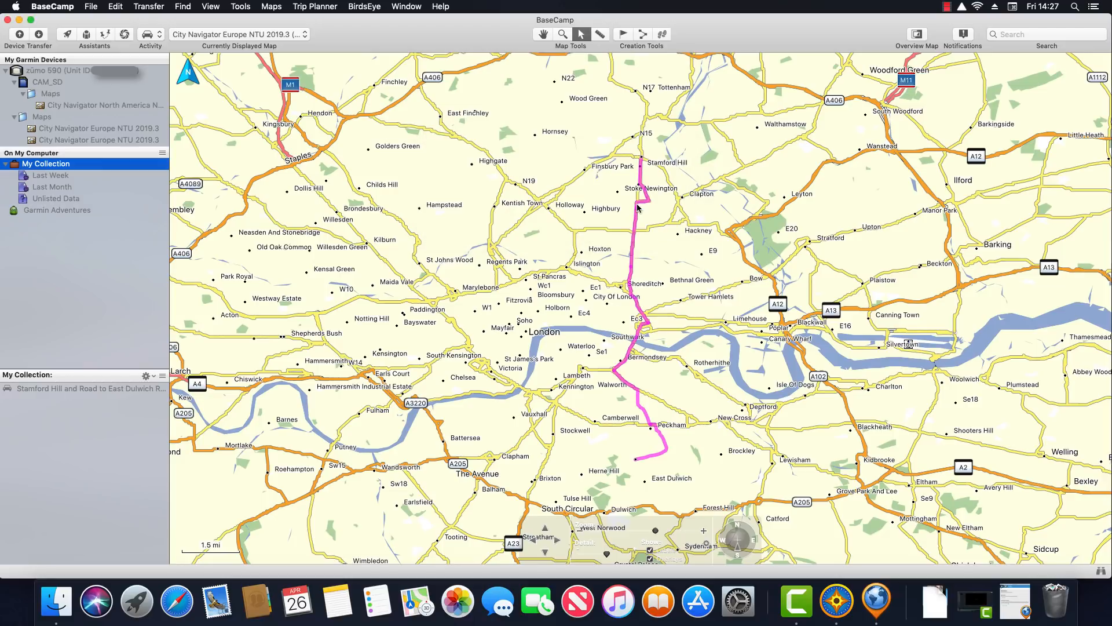
pyautogui.click(103, 36)
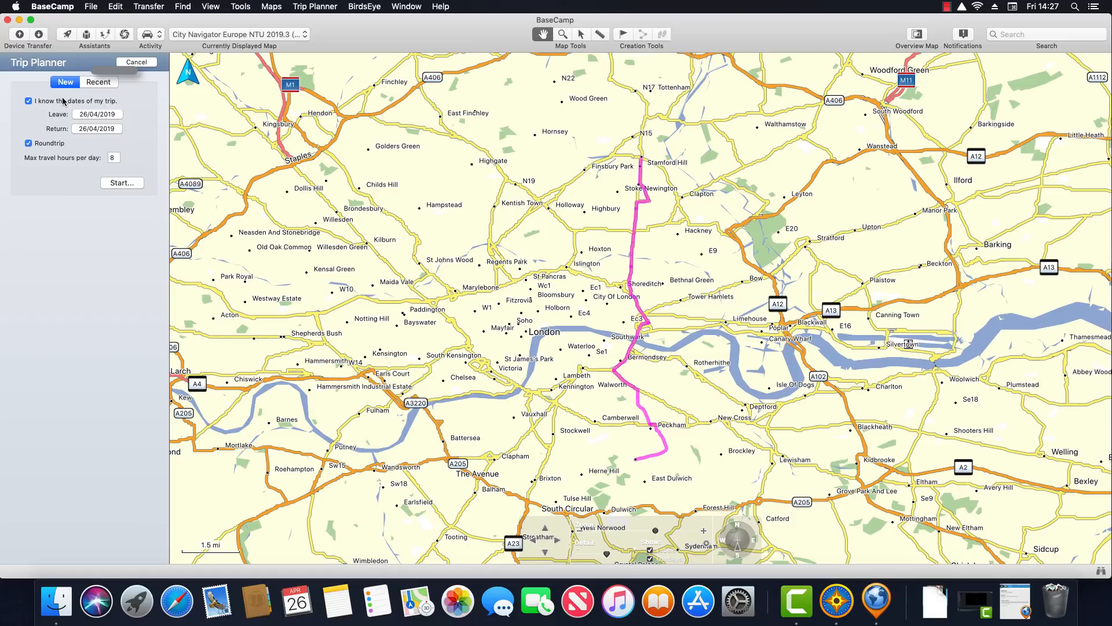
pyautogui.click(132, 62)
pyautogui.click(124, 36)
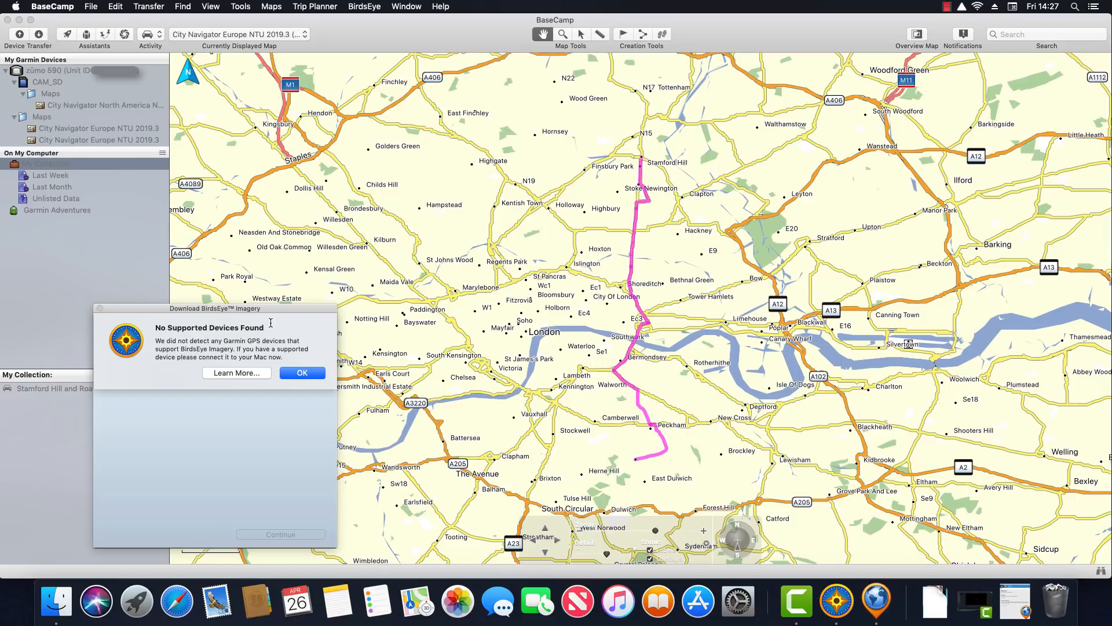
pyautogui.click(293, 370)
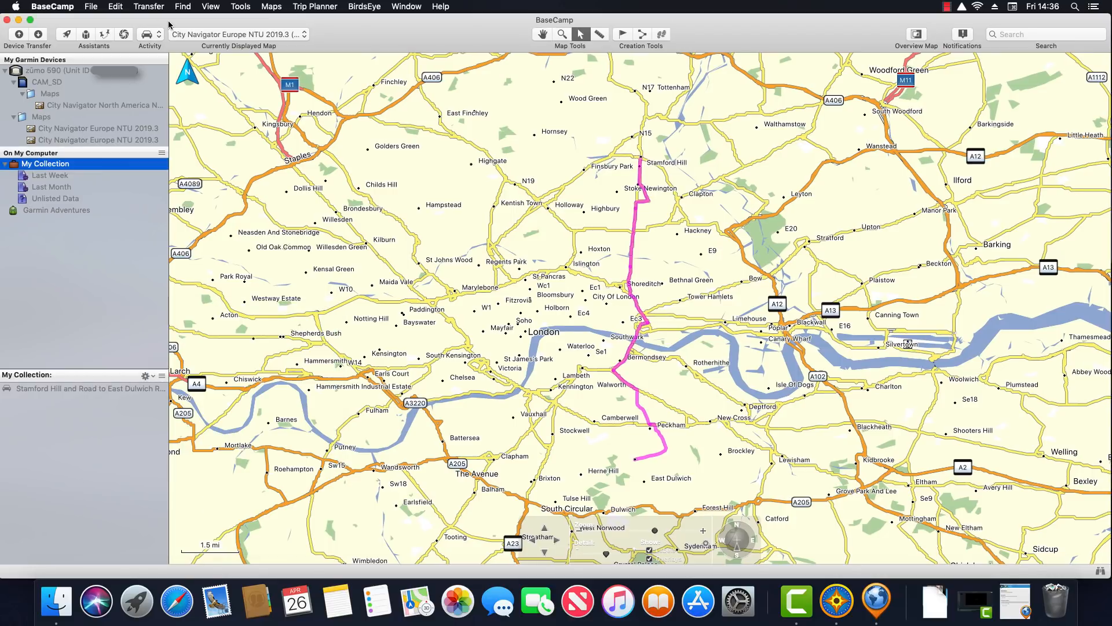
# Choose Manage Activities… from the toolbar's Activity dropdown
pyautogui.click(161, 38)
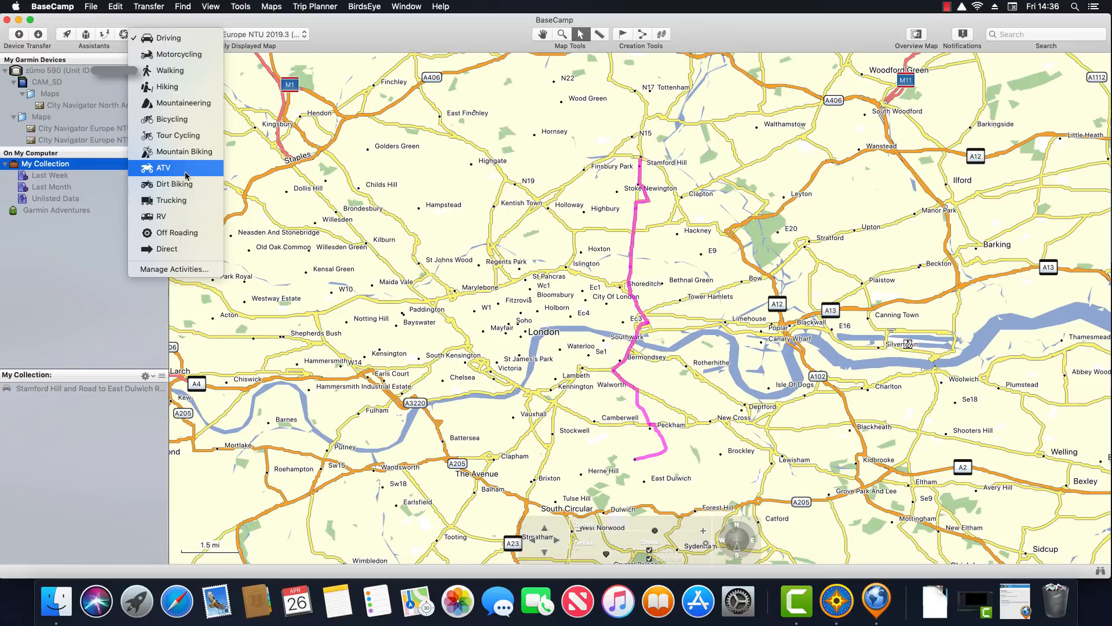
pyautogui.click(182, 269)
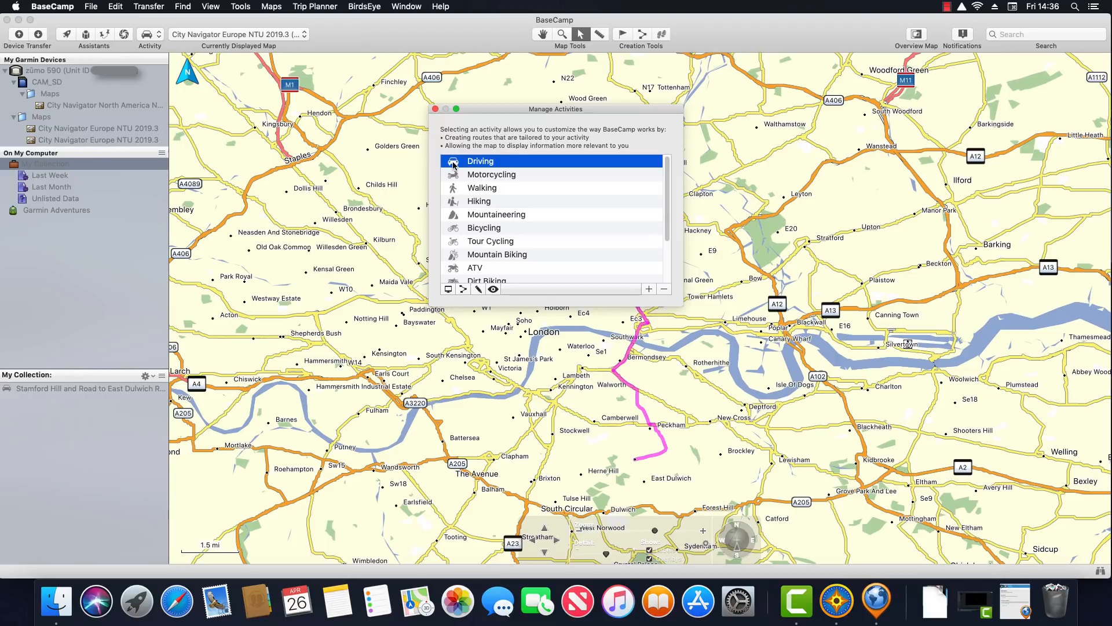
# Toggle the Shopping and Marine map features in the Driving display preferences
pyautogui.click(448, 290)
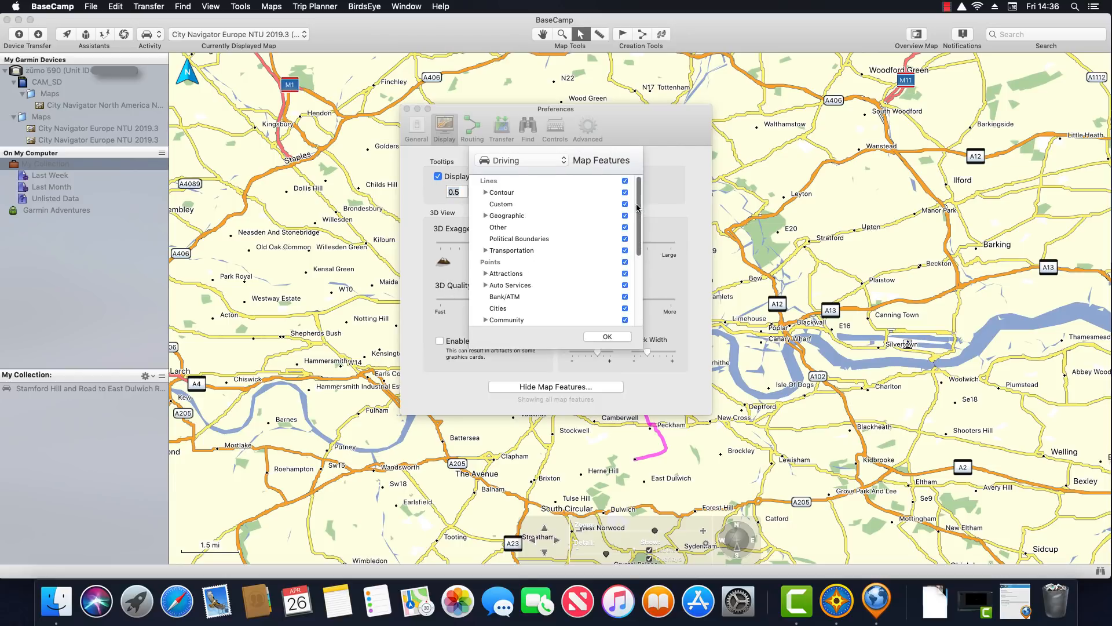
pyautogui.scroll(-5, 640, 214)
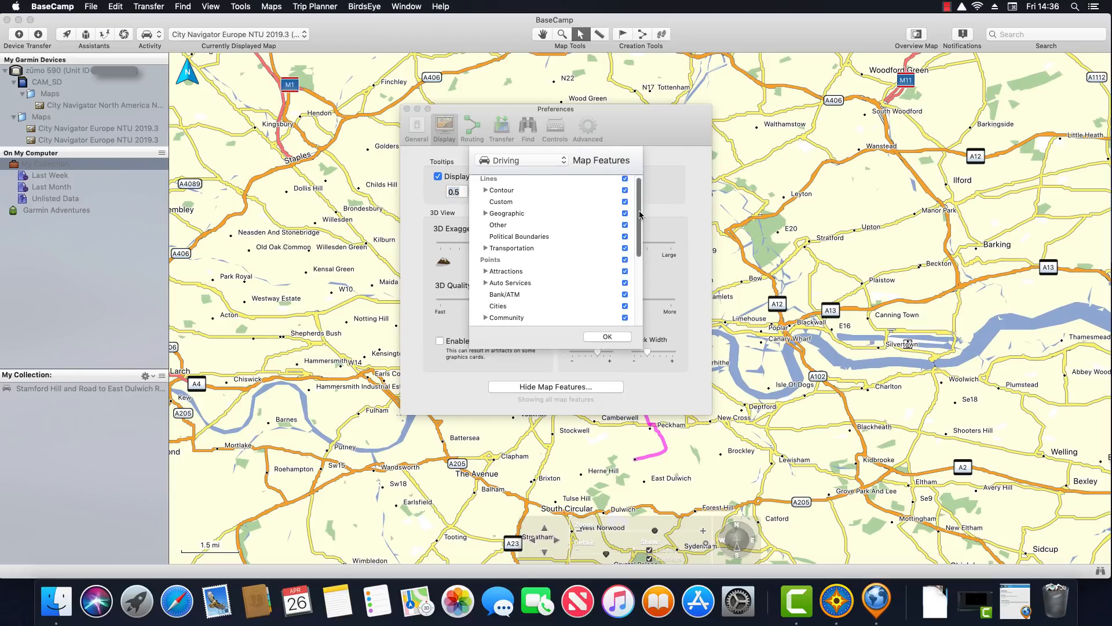
pyautogui.click(624, 309)
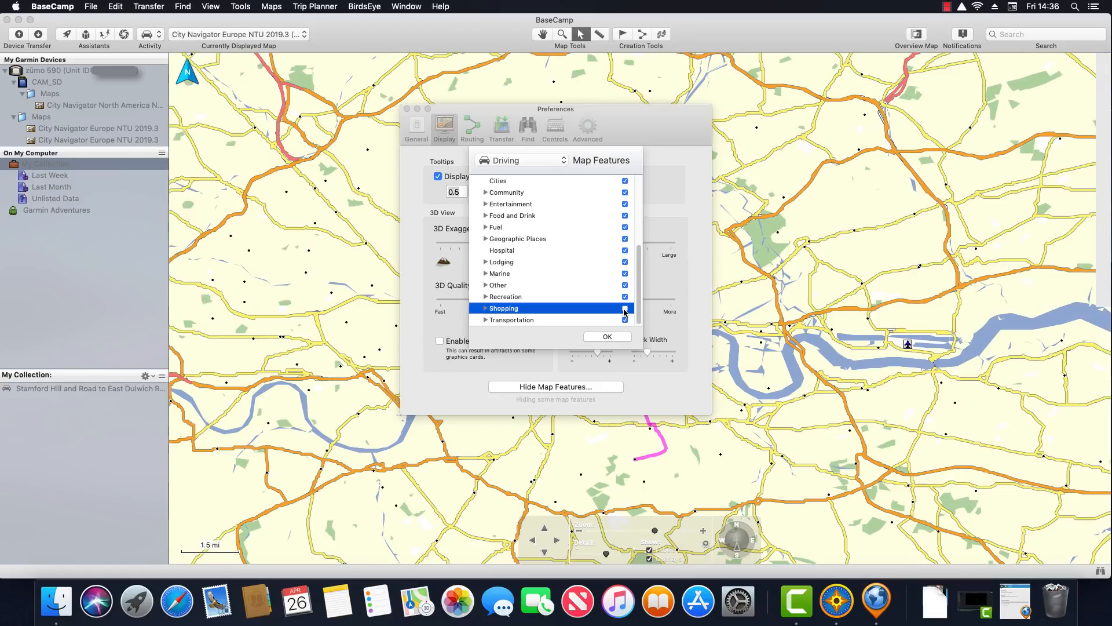
pyautogui.click(624, 274)
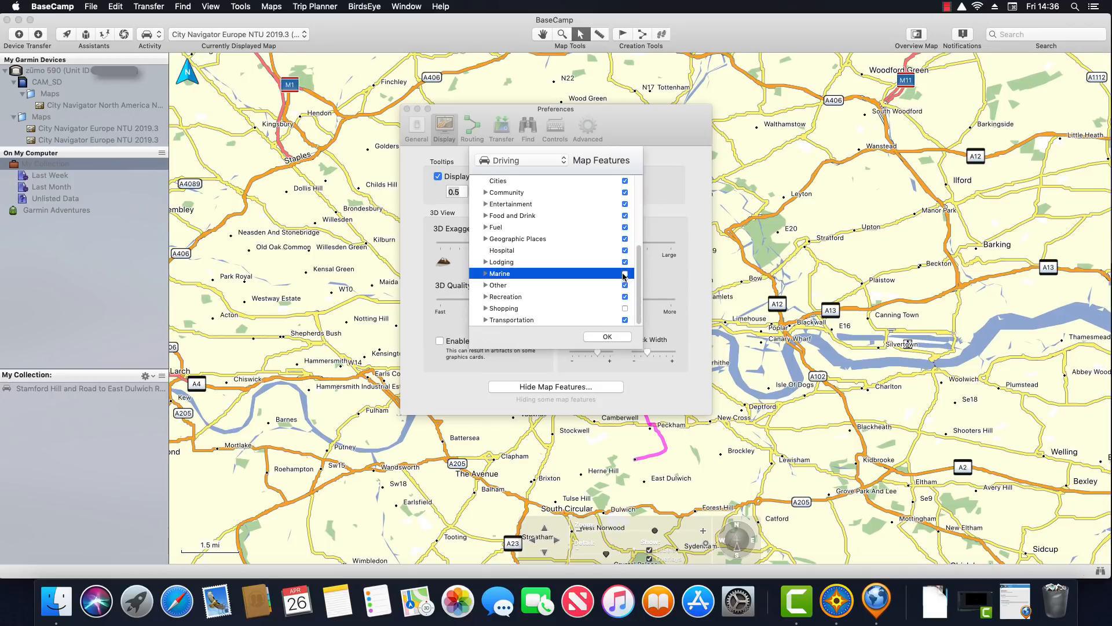
# Hide Shopping and Recreation map features for the Motorcycling profile, then close Preferences
pyautogui.click(561, 161)
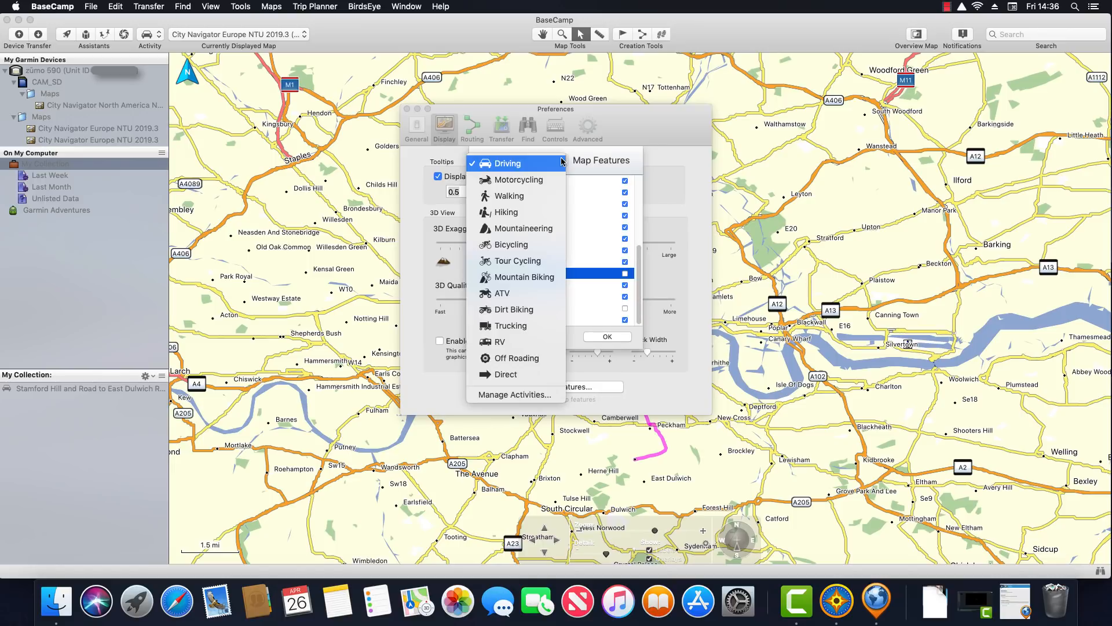
pyautogui.click(541, 181)
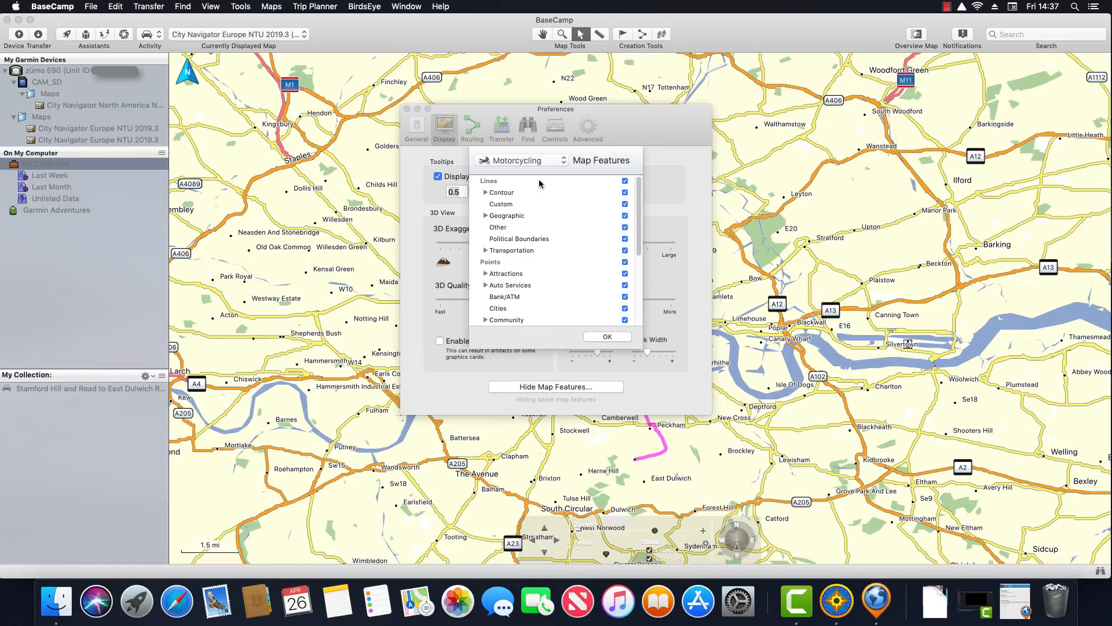
pyautogui.moveTo(640, 204); pyautogui.dragTo(640, 286)
pyautogui.click(625, 311)
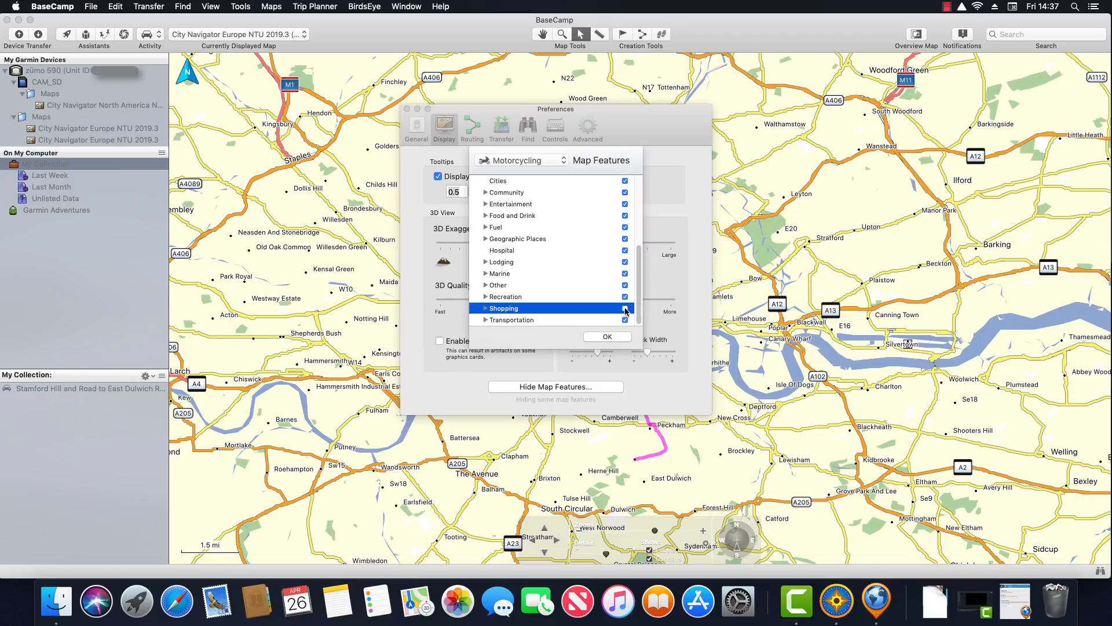
pyautogui.click(625, 298)
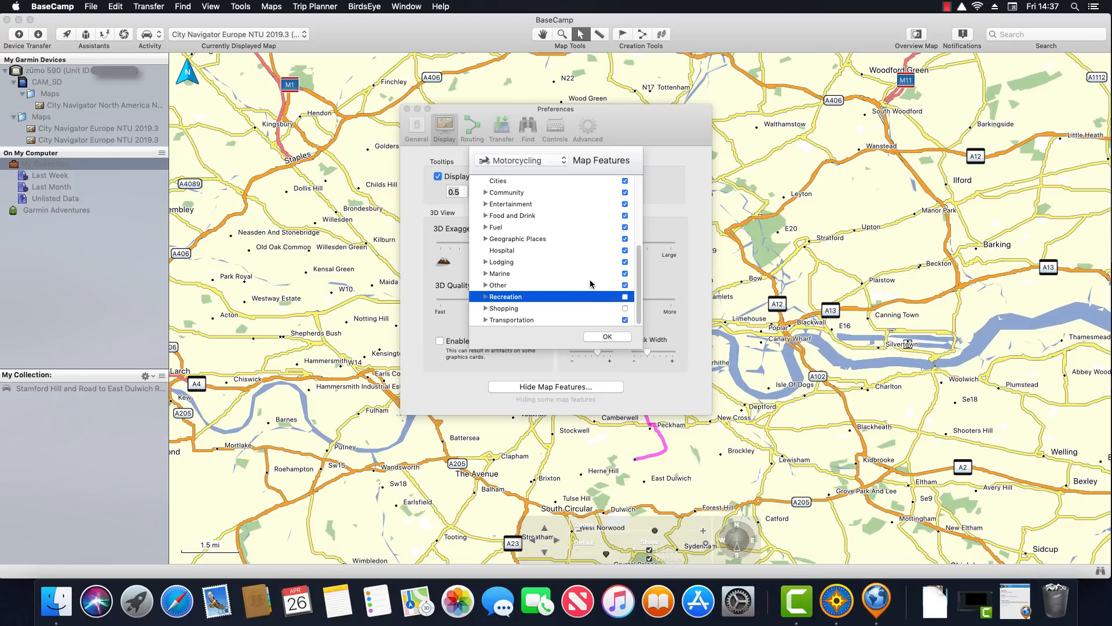
pyautogui.click(607, 338)
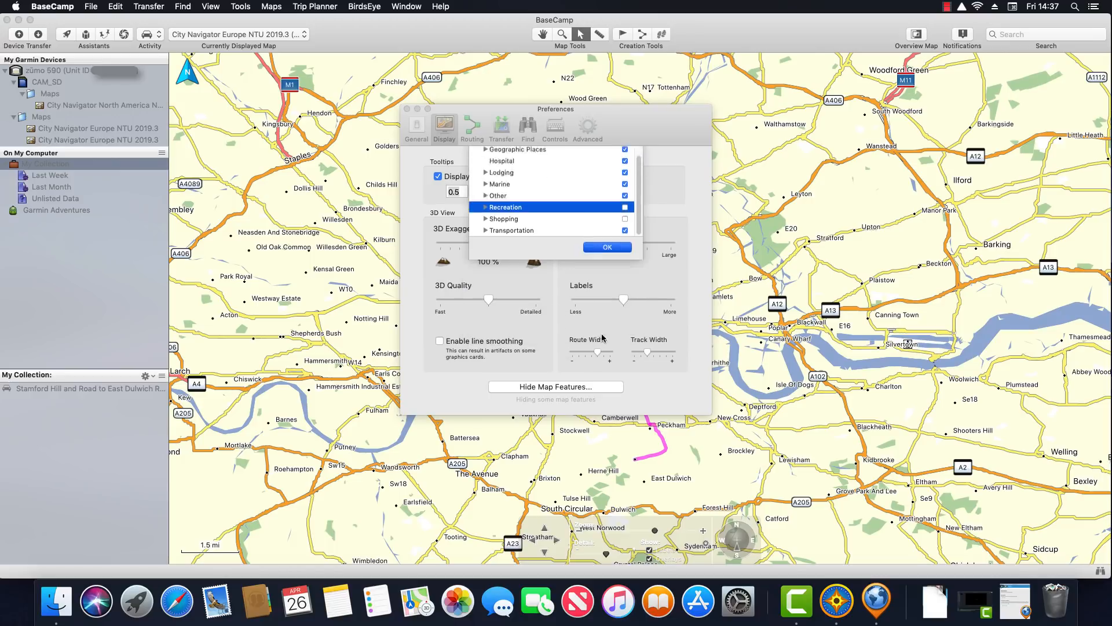
pyautogui.click(407, 110)
pyautogui.click(453, 161)
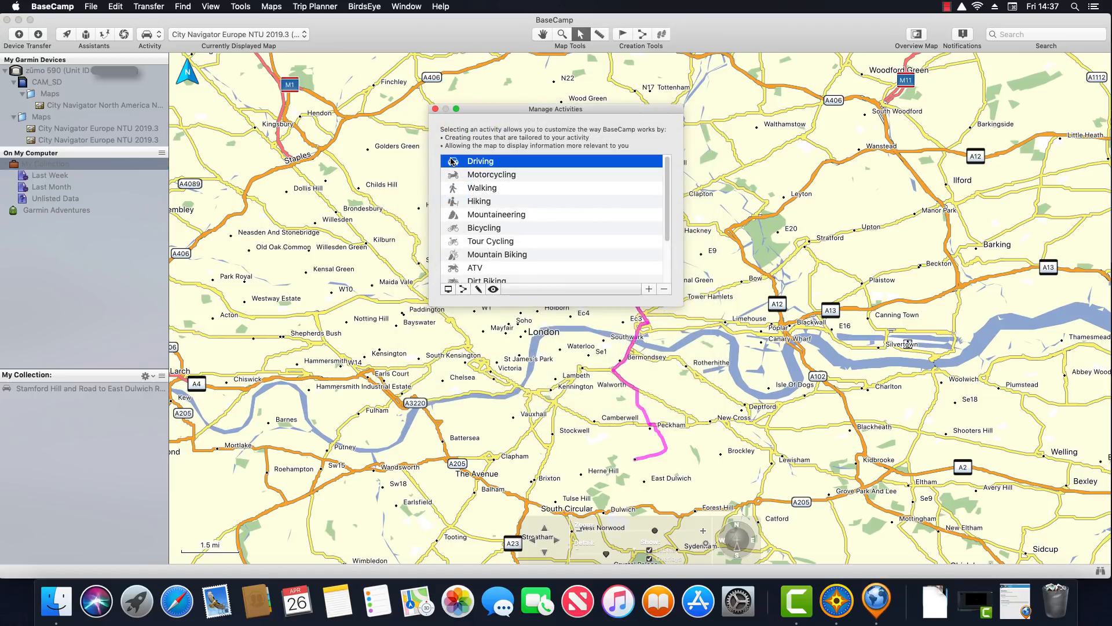
# Review Driving, Motorcycling and Walking routing preferences, return to Driving, and close both windows
pyautogui.click(463, 289)
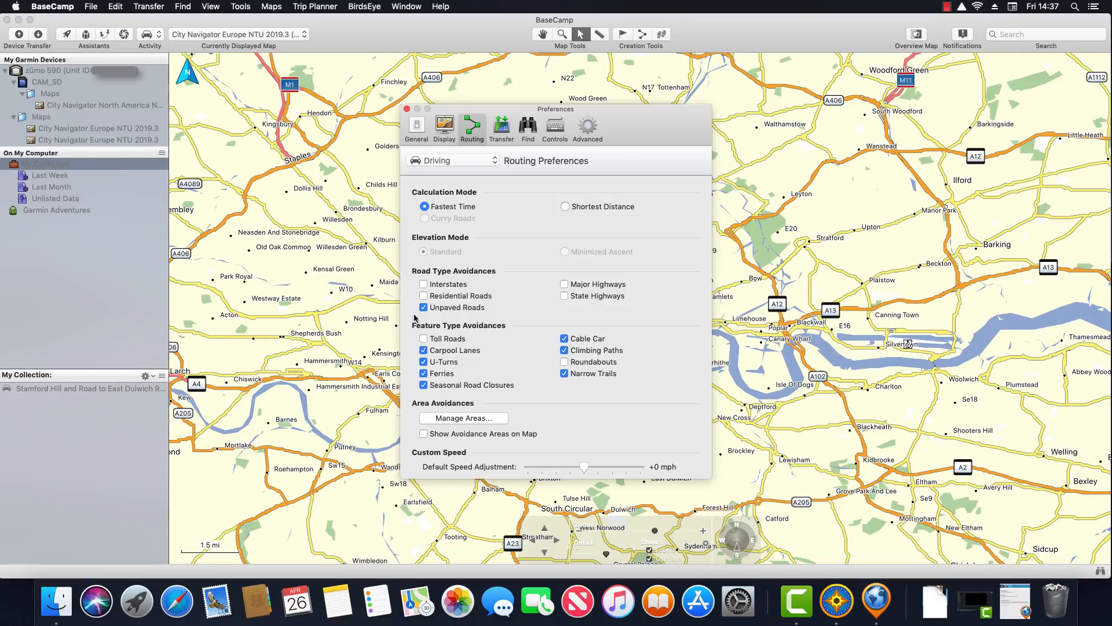
pyautogui.click(495, 160)
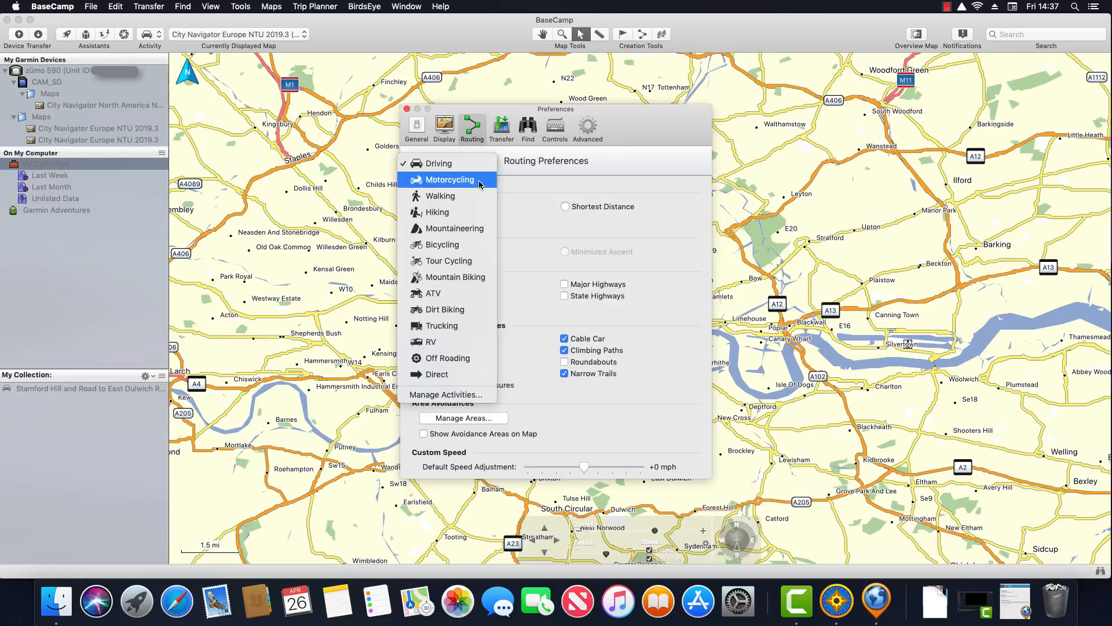
pyautogui.click(479, 178)
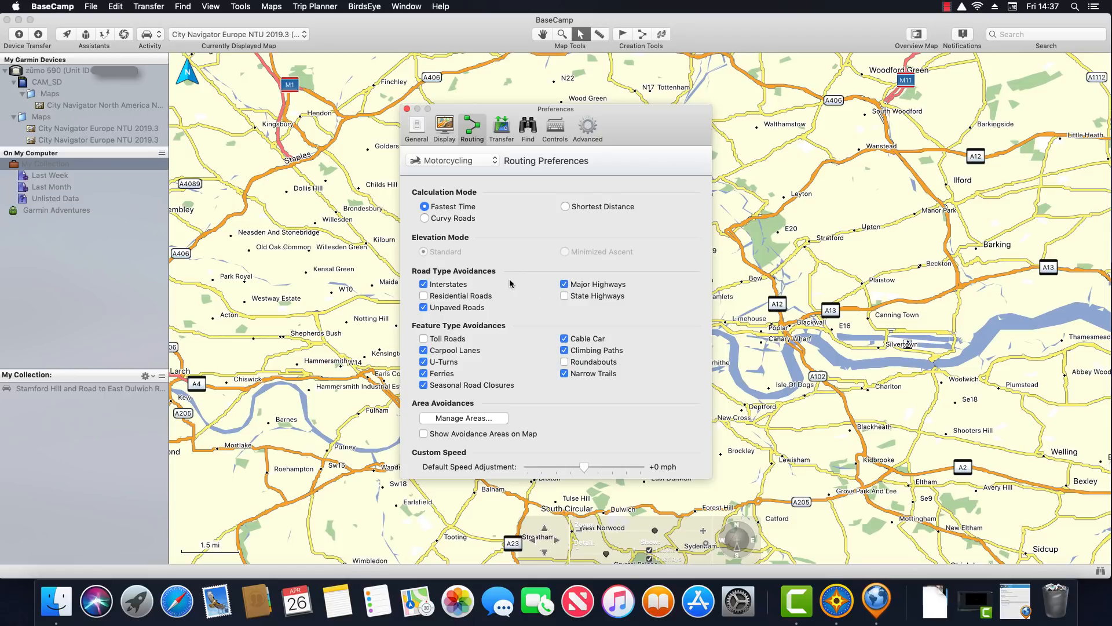
pyautogui.click(494, 162)
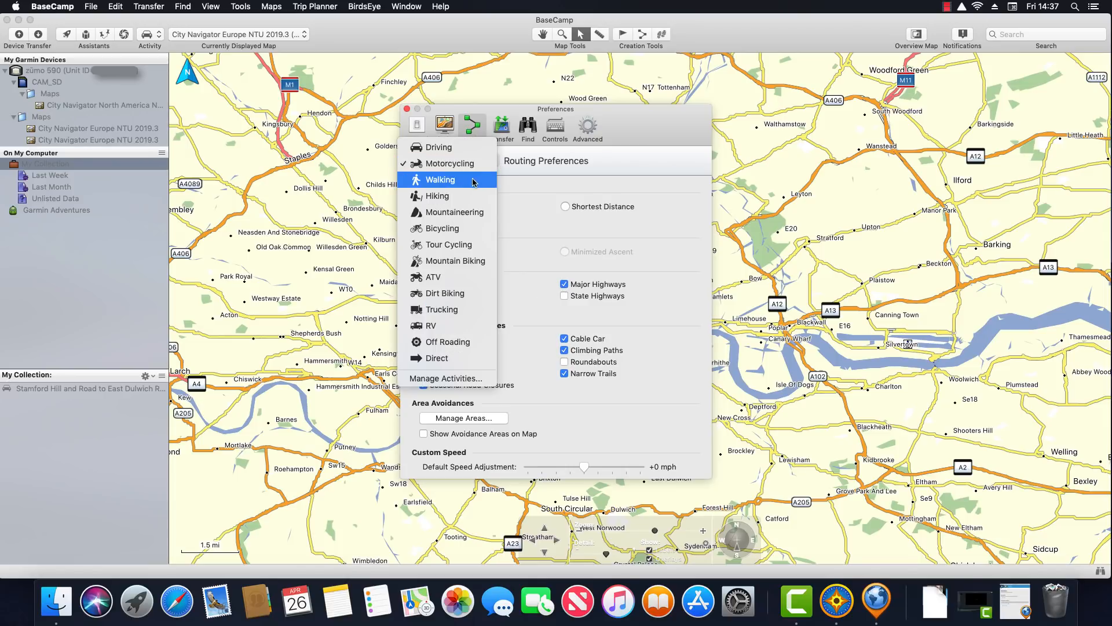
pyautogui.click(473, 181)
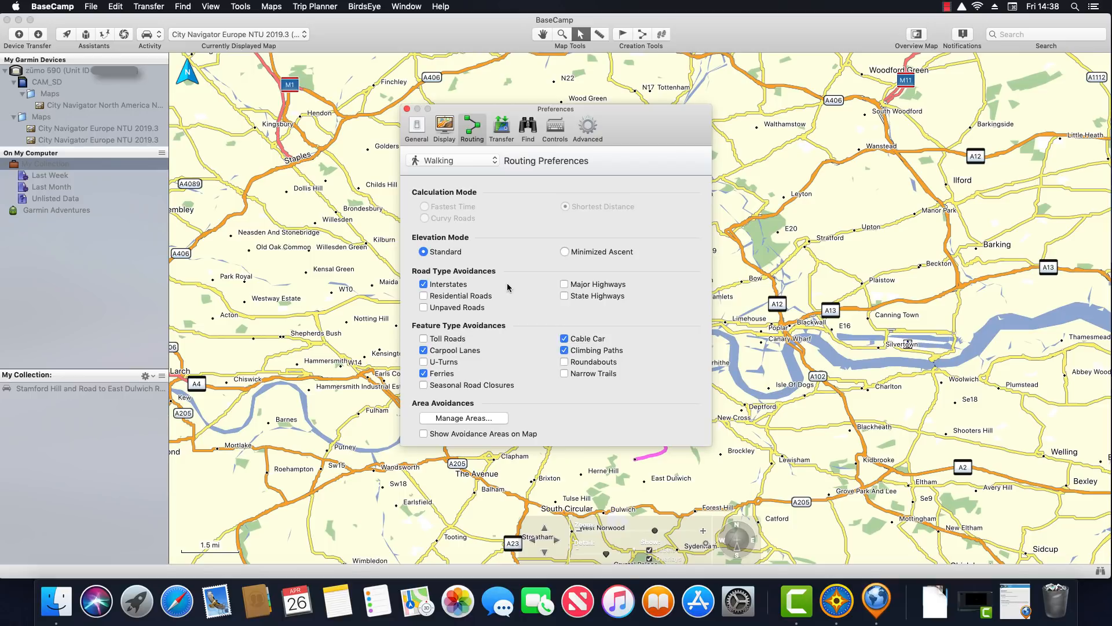
pyautogui.click(491, 161)
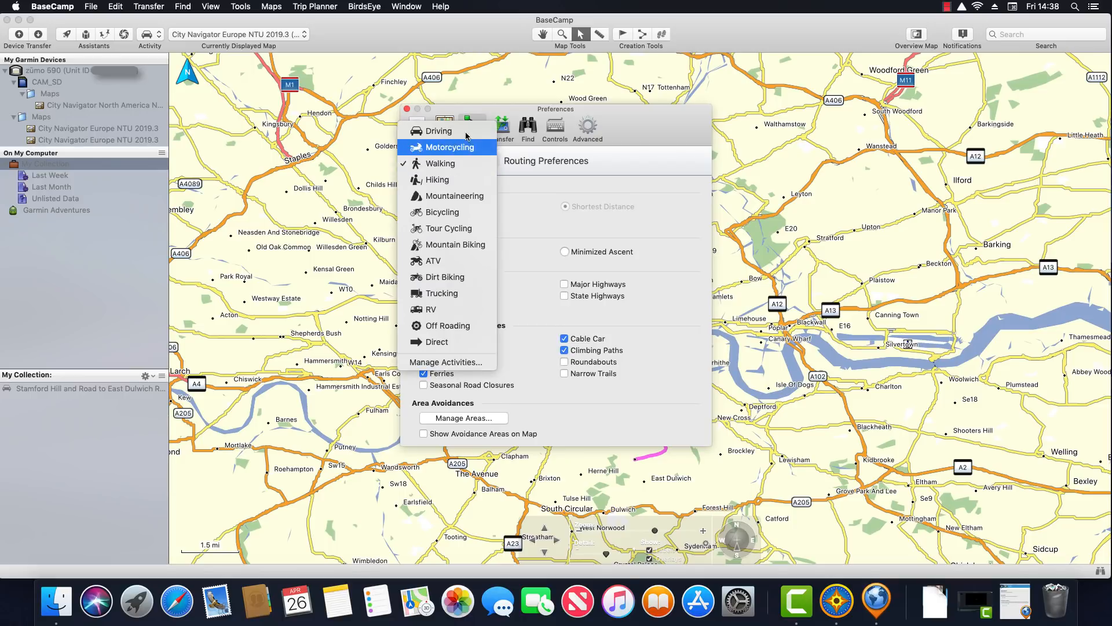
pyautogui.click(480, 131)
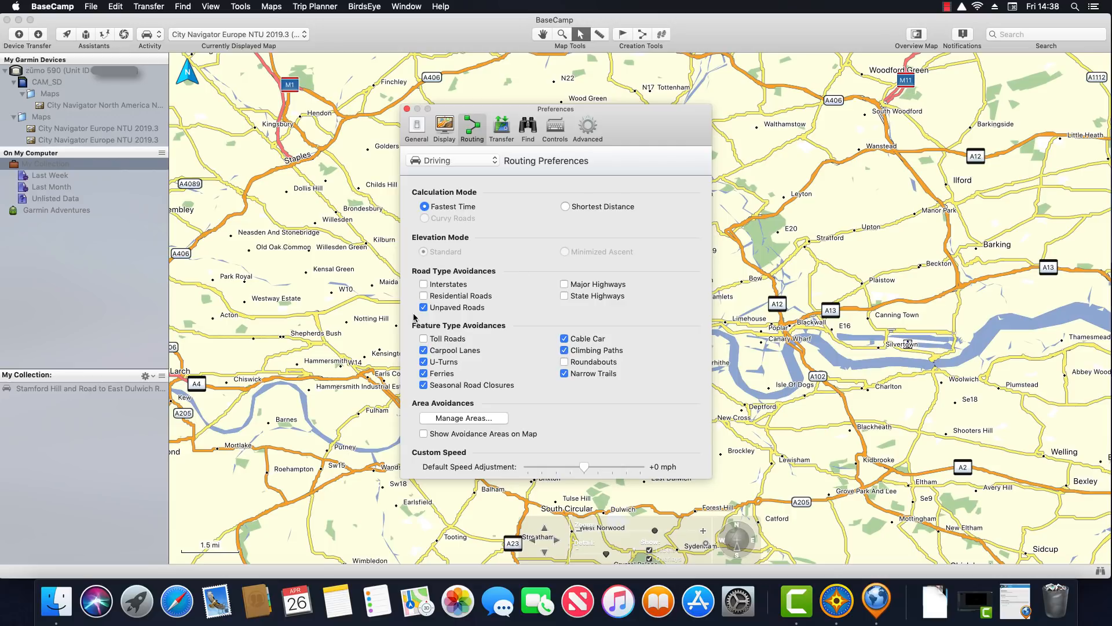
pyautogui.click(407, 109)
pyautogui.click(435, 109)
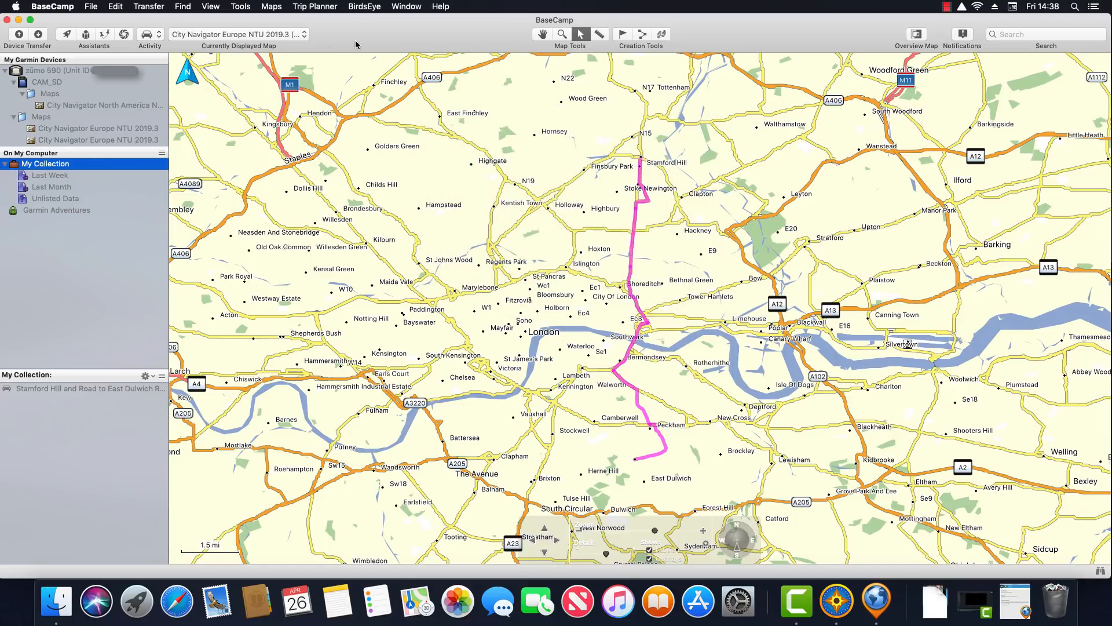
# View the Global Map, then switch to City Navigator North America
pyautogui.click(306, 35)
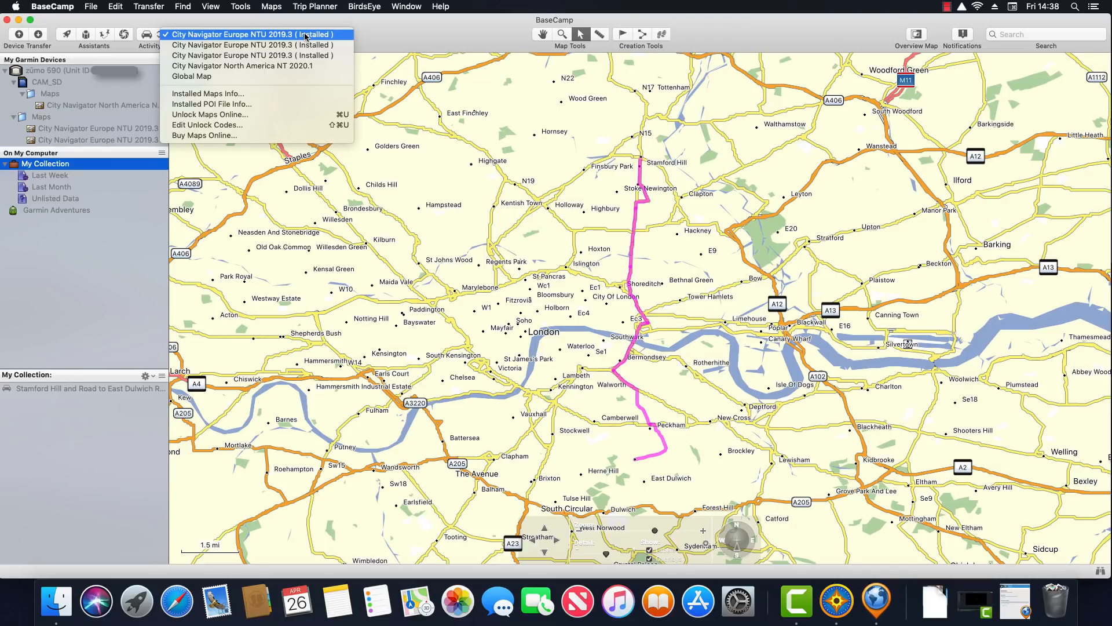
pyautogui.click(284, 77)
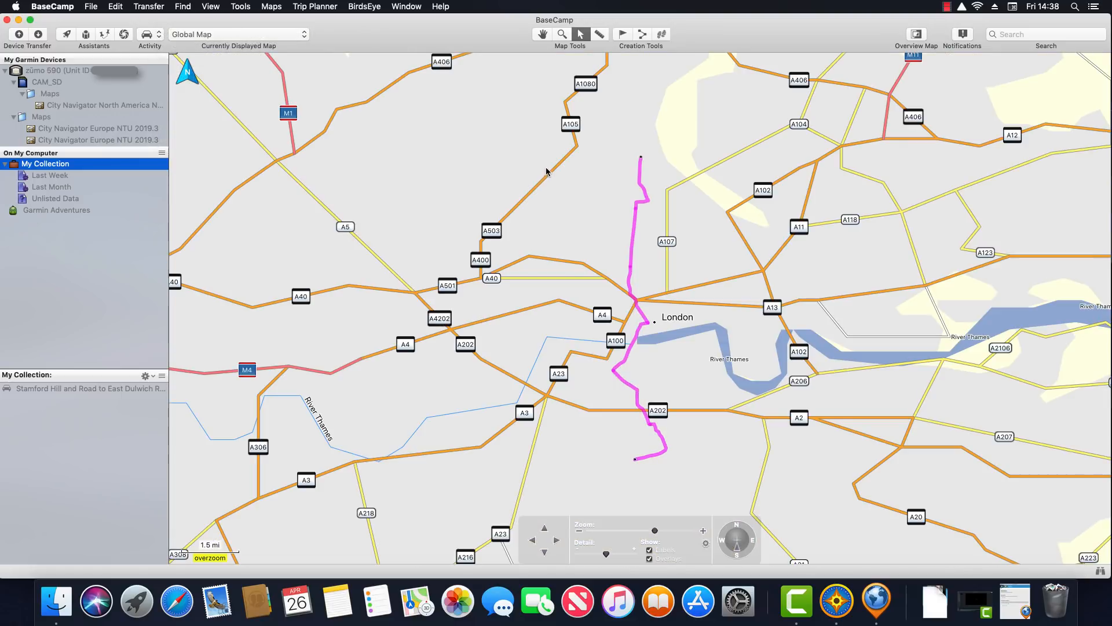
pyautogui.click(303, 36)
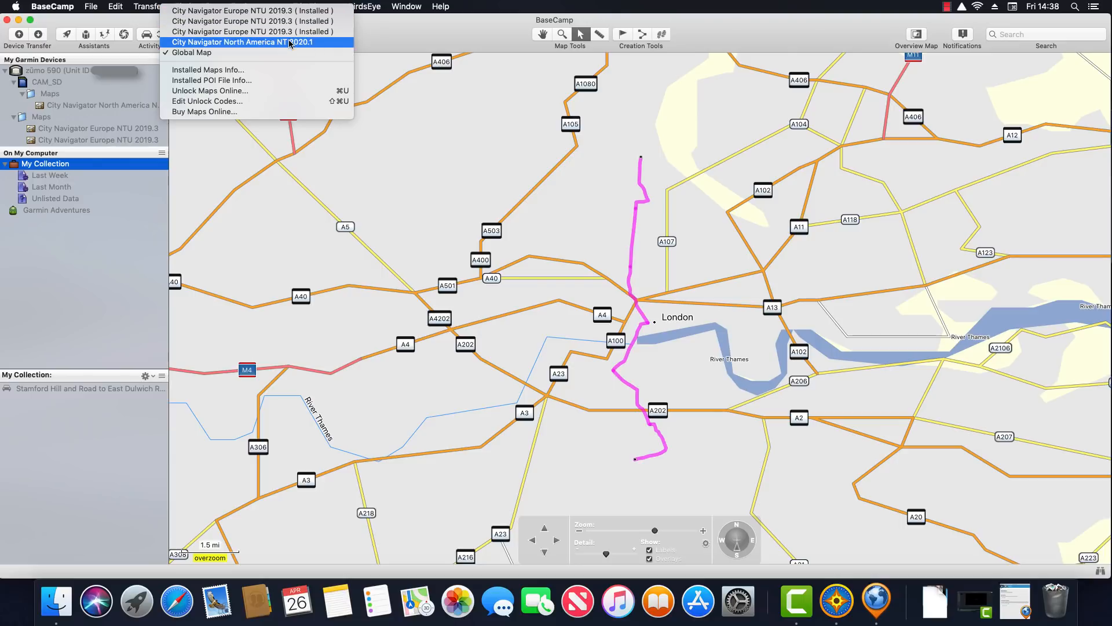
pyautogui.click(290, 42)
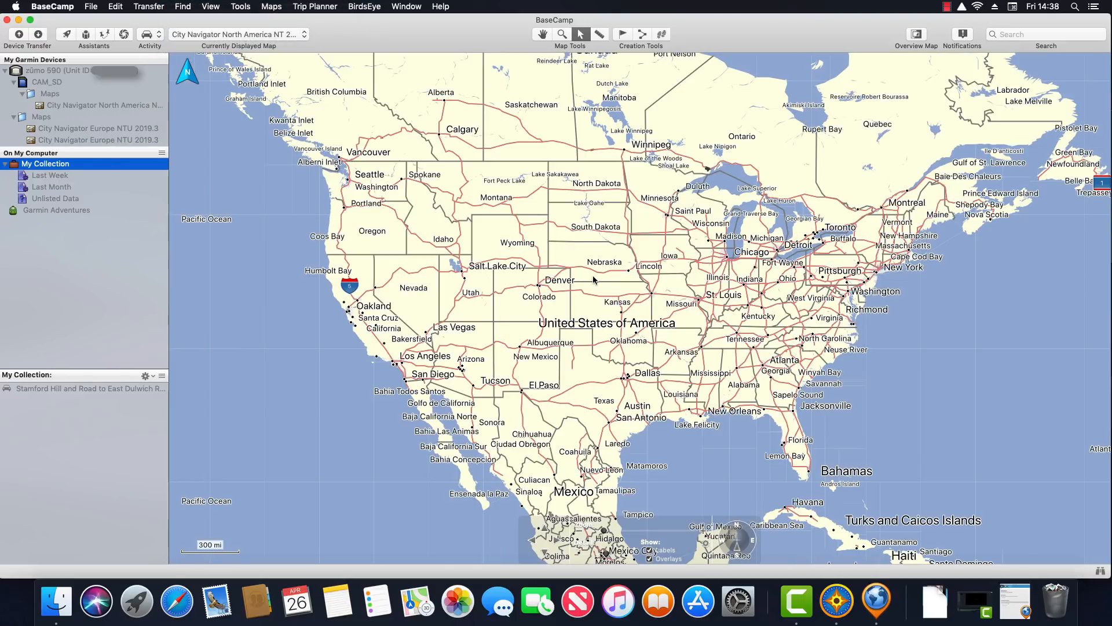
# Zoom via the Carolinas and south Florida to Miami, then return to City Navigator Europe
pyautogui.click(562, 36)
pyautogui.moveTo(744, 271); pyautogui.dragTo(899, 357)
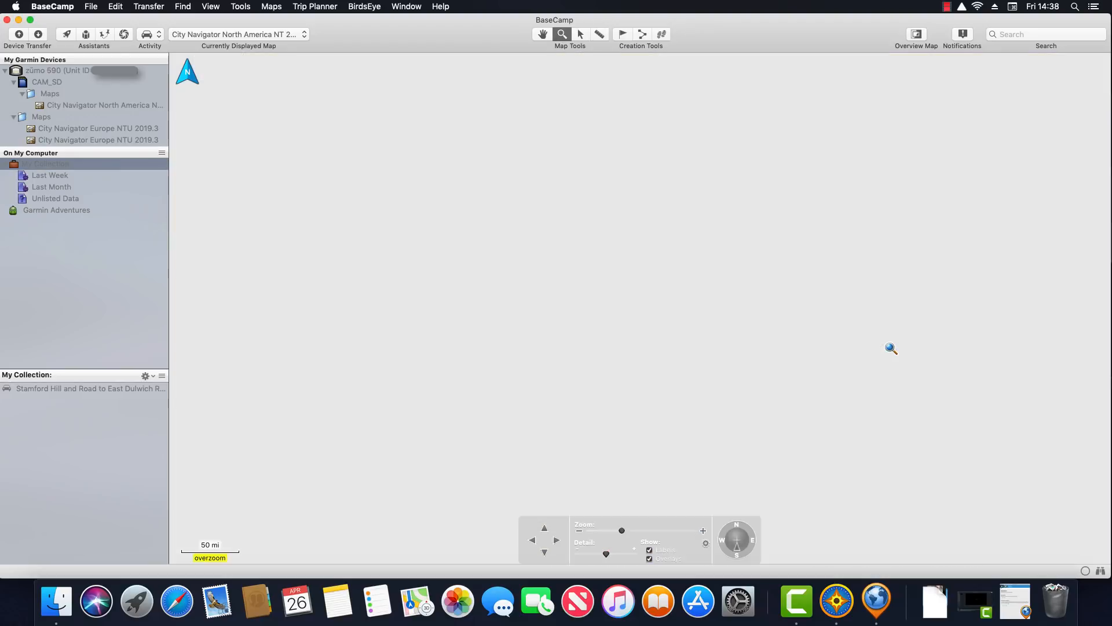
pyautogui.scroll(-8, 665, 292)
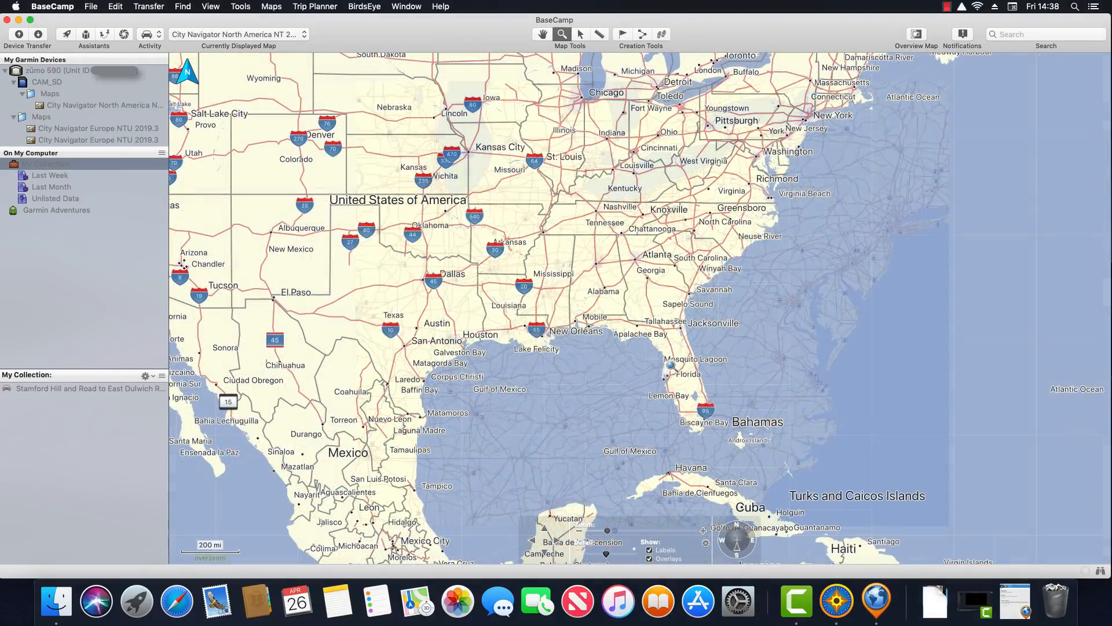
pyautogui.moveTo(671, 383); pyautogui.dragTo(782, 475)
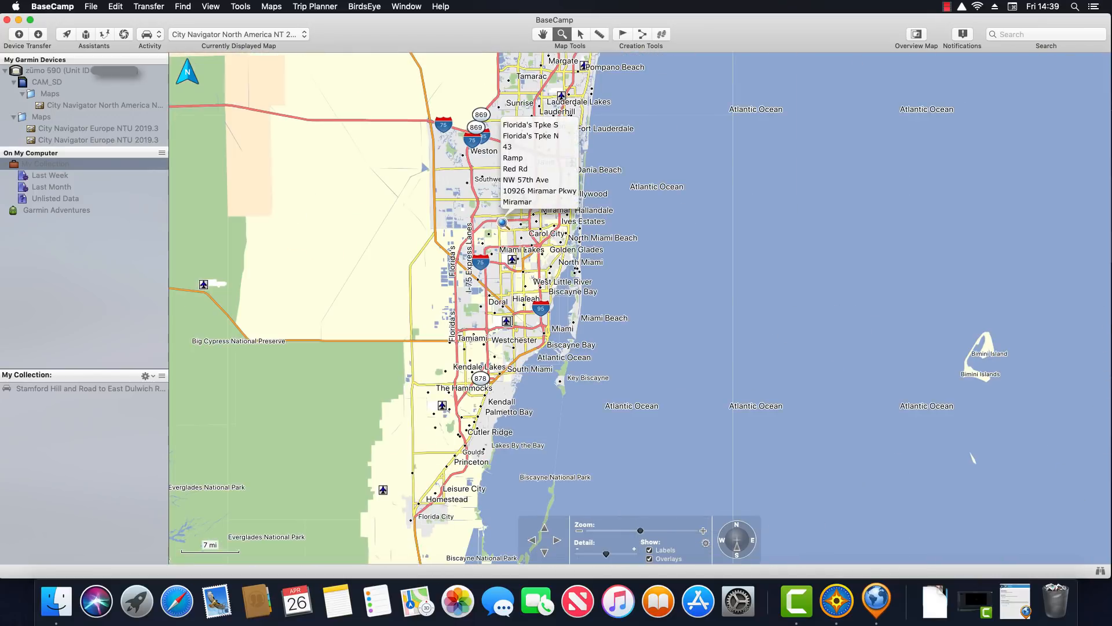
pyautogui.click(574, 307)
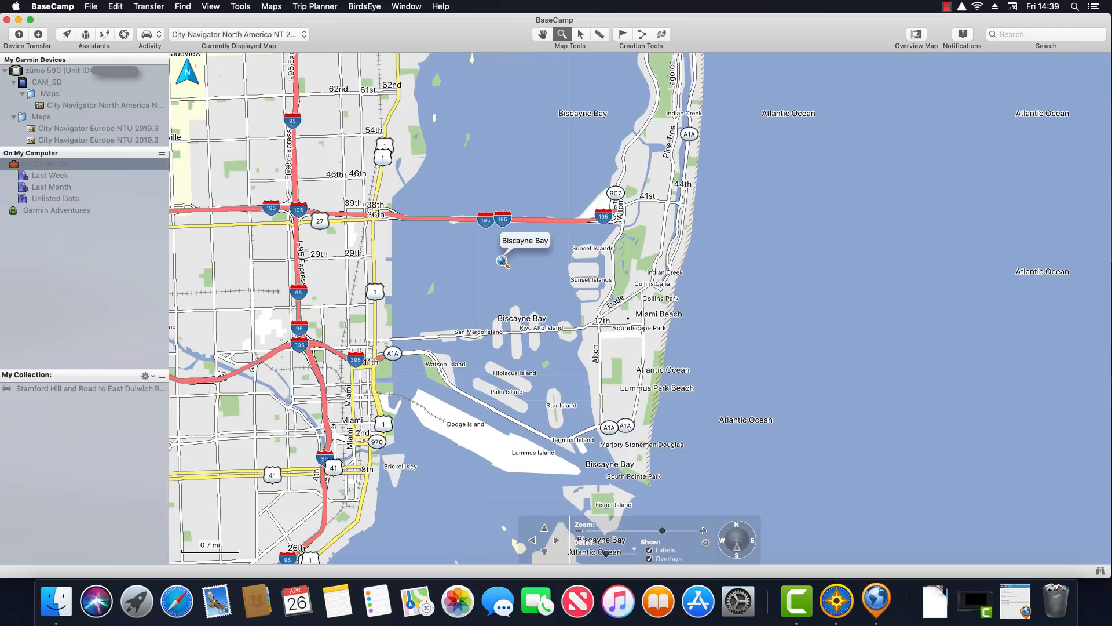
pyautogui.click(305, 37)
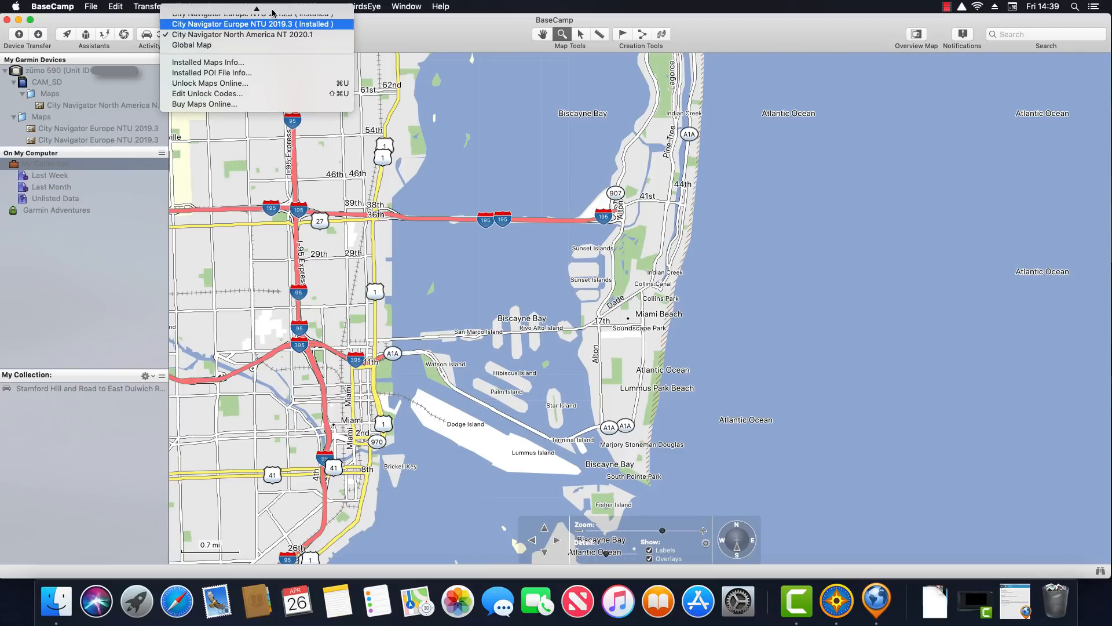
pyautogui.click(272, 12)
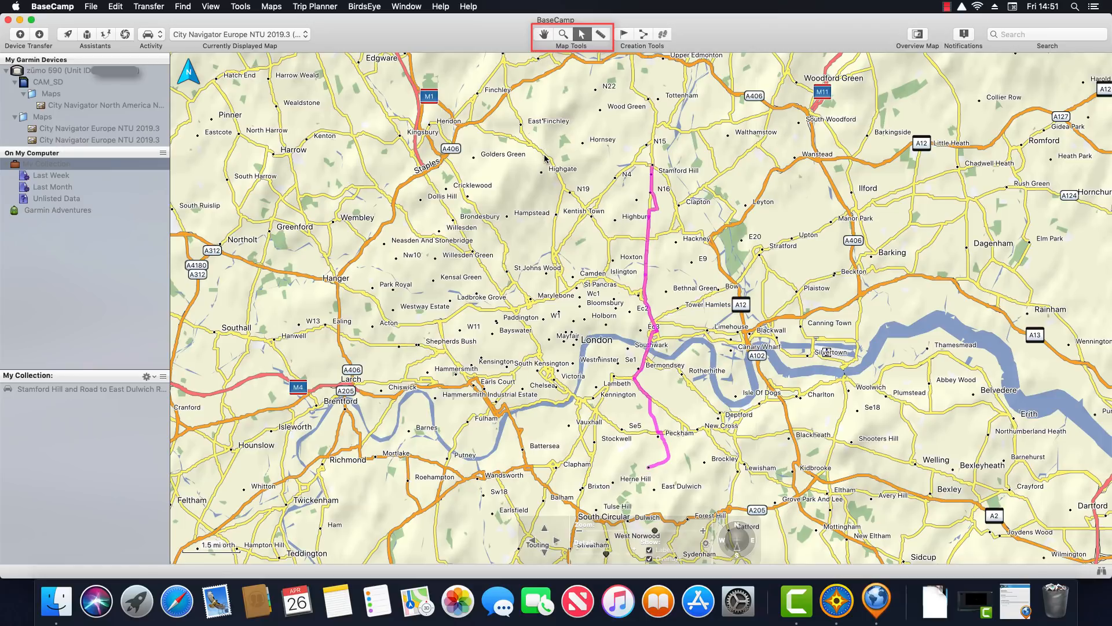
# Move the Stamford Hill route's start toward Tottenham, end to South Circular, and route it through Paddington
pyautogui.click(543, 35)
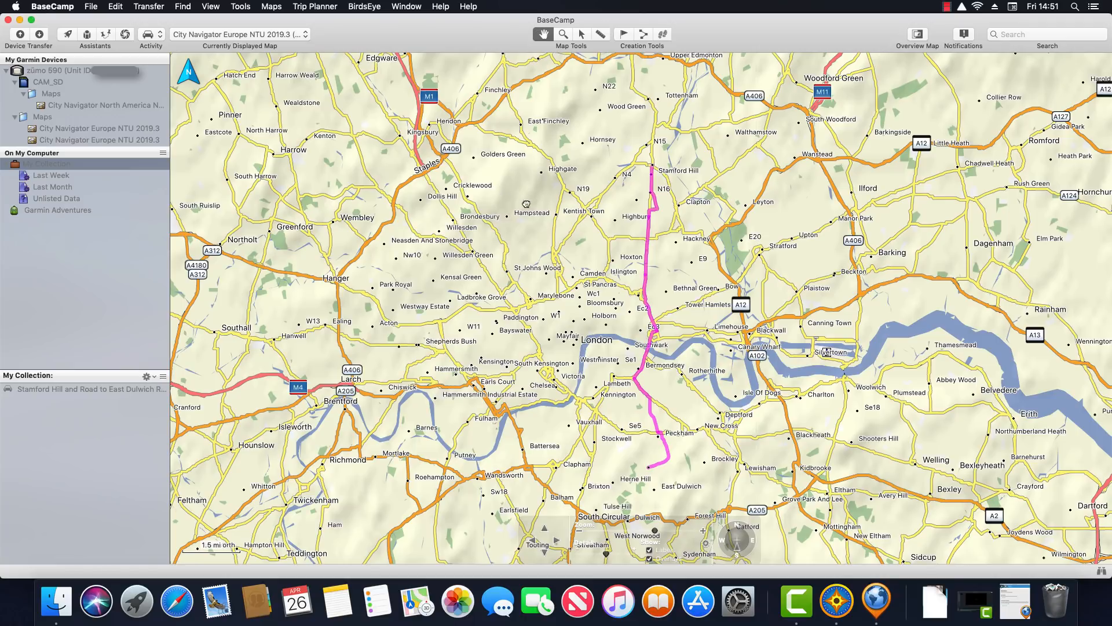
pyautogui.moveTo(500, 203)
pyautogui.mouseDown()
pyautogui.moveTo(603, 205)
pyautogui.moveTo(519, 207)
pyautogui.mouseUp()
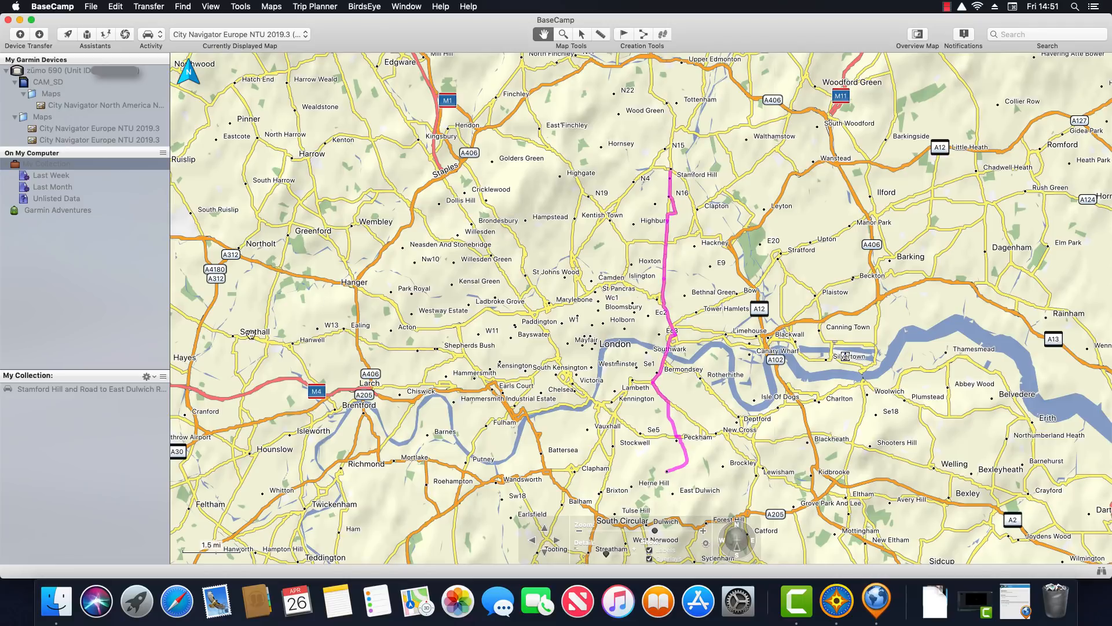
pyautogui.click(112, 390)
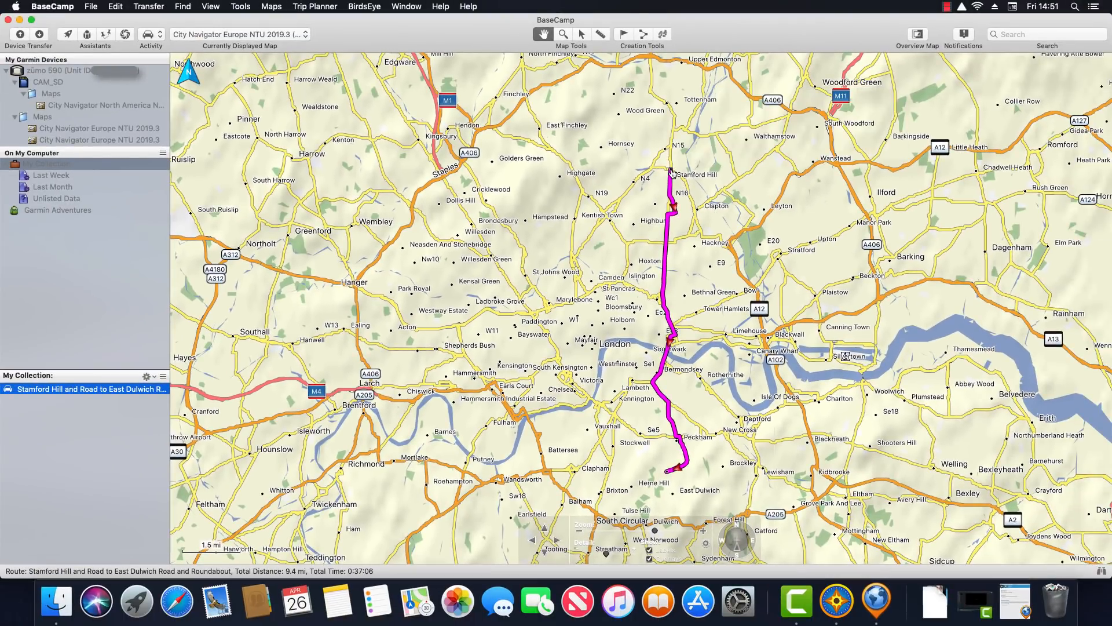
pyautogui.moveTo(672, 172); pyautogui.dragTo(692, 116)
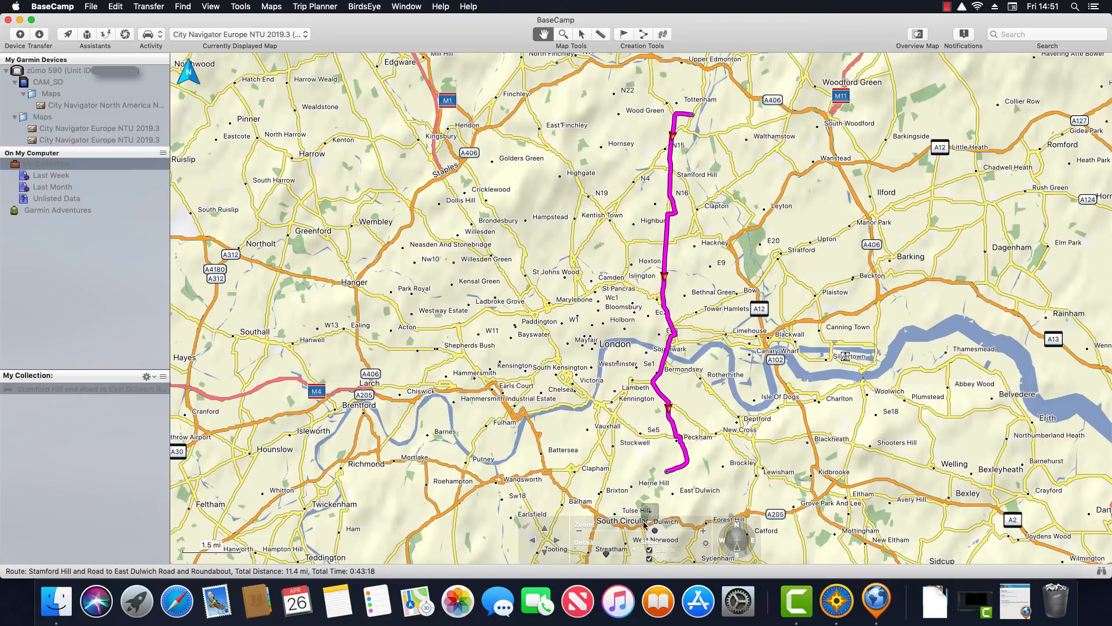
pyautogui.moveTo(643, 528); pyautogui.dragTo(642, 528)
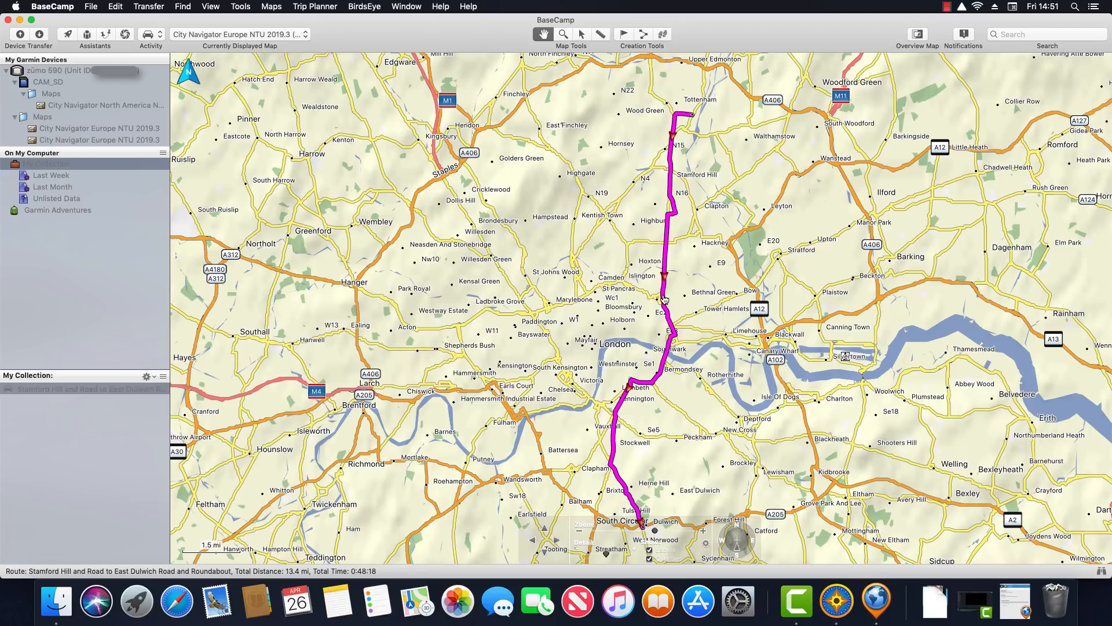
pyautogui.moveTo(664, 299)
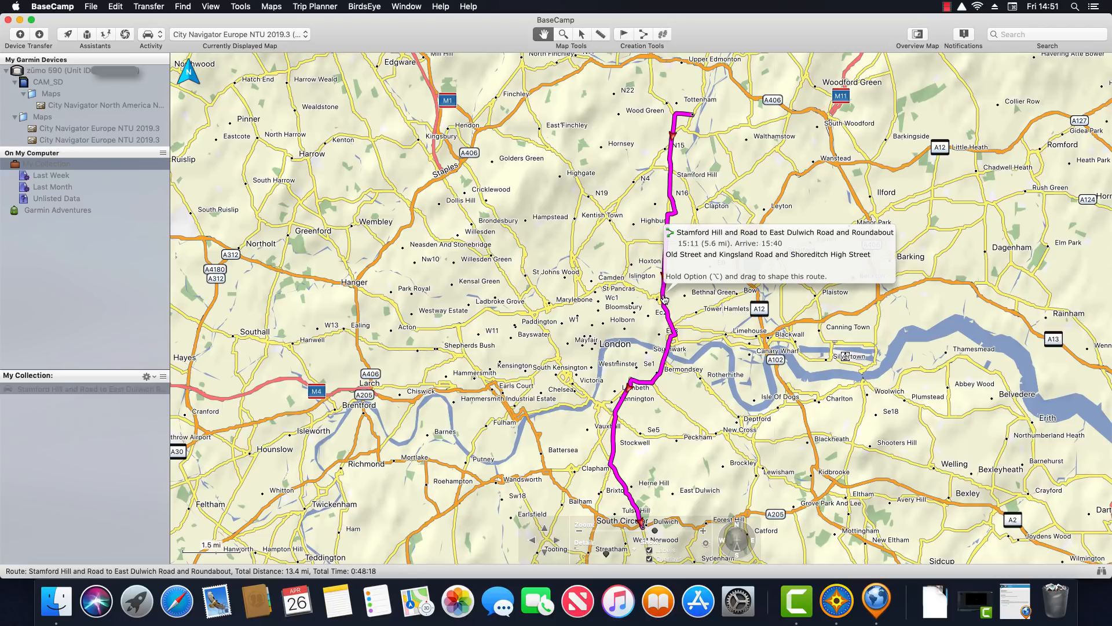
pyautogui.moveTo(664, 299); pyautogui.dragTo(530, 313)
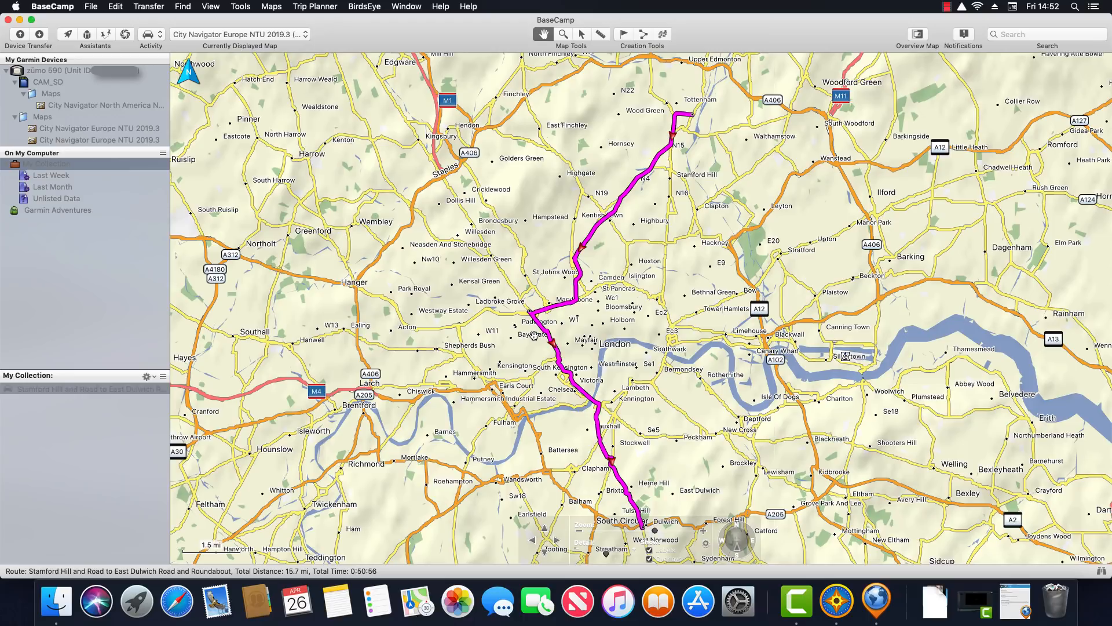
pyautogui.moveTo(536, 206)
pyautogui.mouseDown()
pyautogui.moveTo(593, 194)
pyautogui.moveTo(539, 197)
pyautogui.mouseUp()
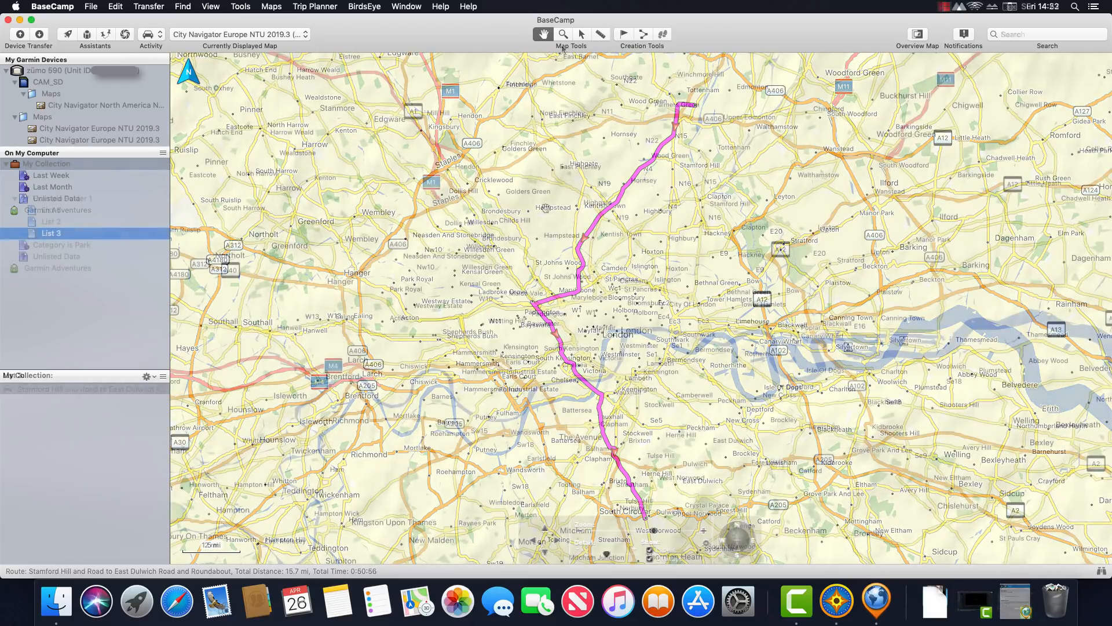
# Draw a two-point track from Palmers Green to Southwark
pyautogui.click(663, 36)
pyautogui.click(680, 114)
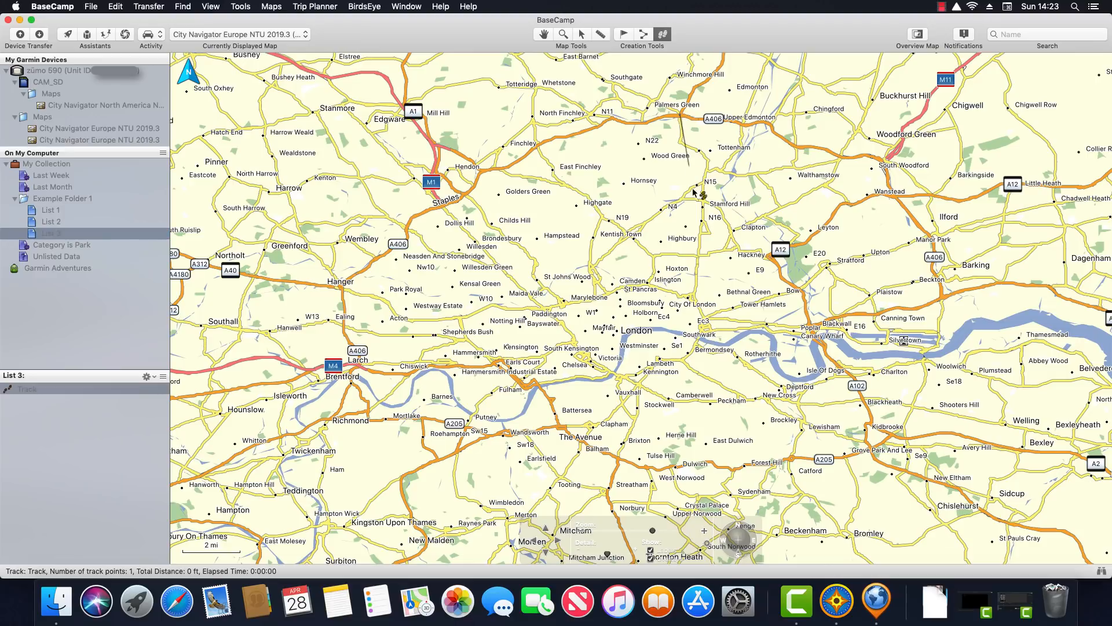
pyautogui.click(706, 335)
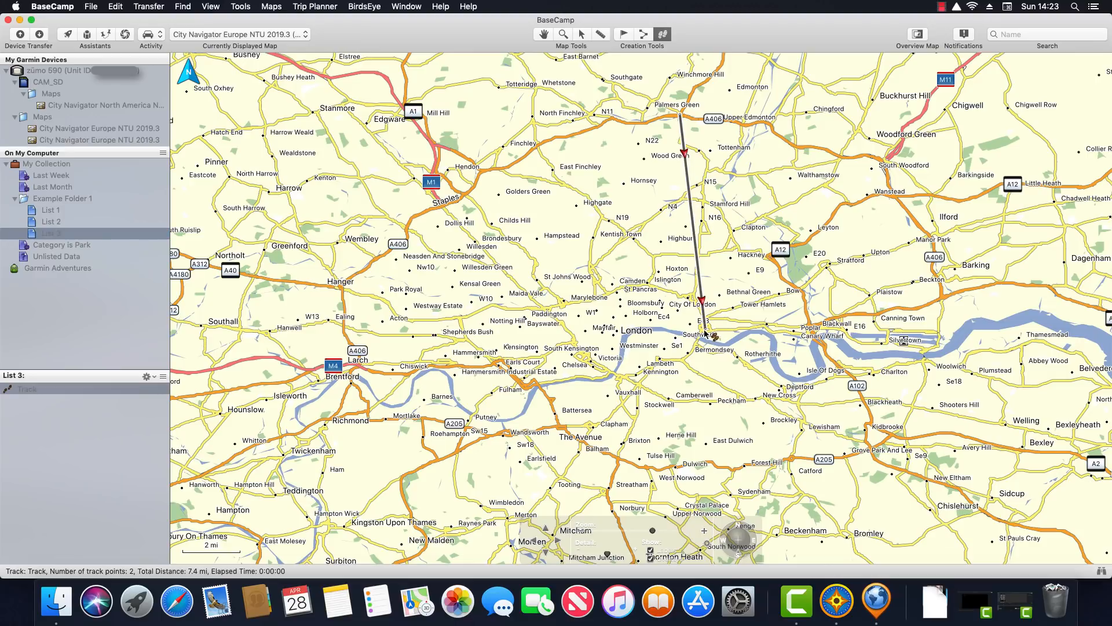
# Drag the track's start to Finchley and bend it to pass near Marylebone
pyautogui.click(544, 35)
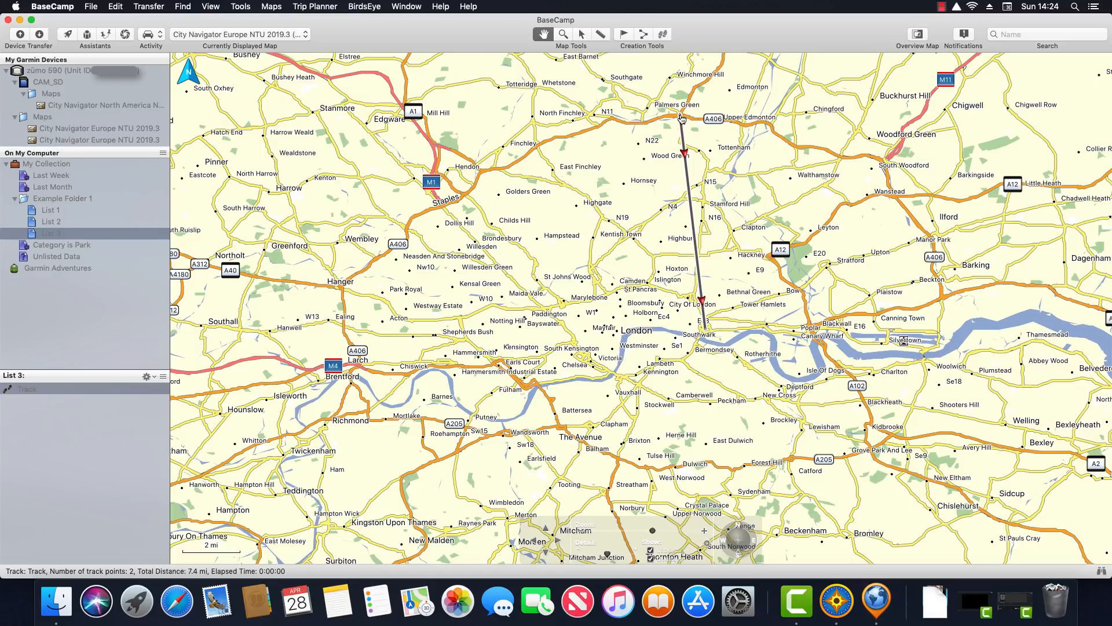
pyautogui.moveTo(681, 118); pyautogui.dragTo(536, 147)
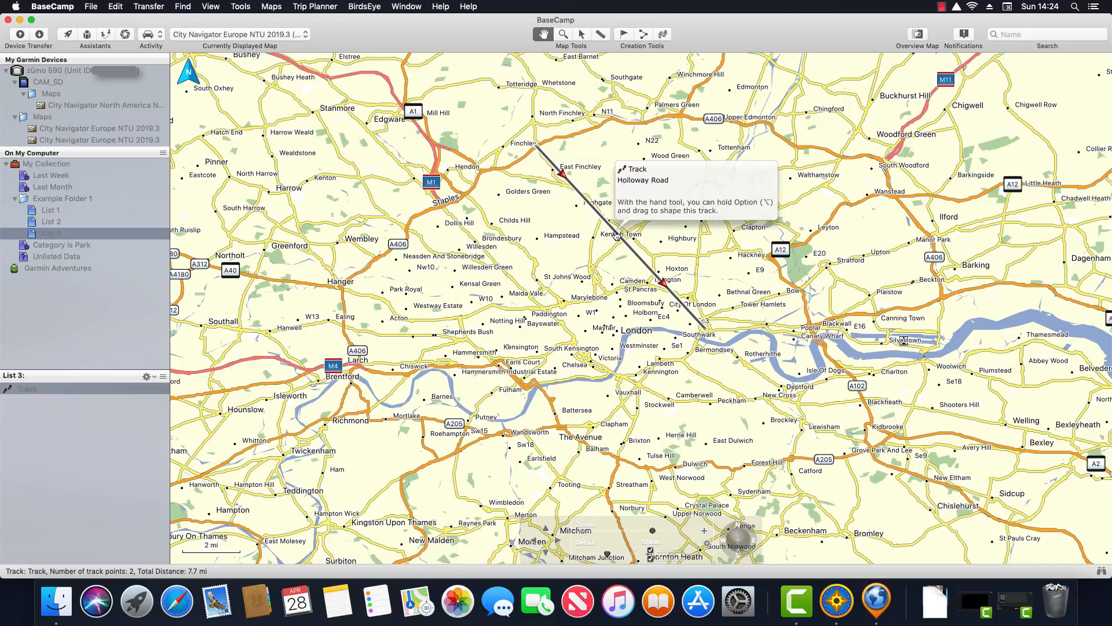
pyautogui.moveTo(617, 235); pyautogui.dragTo(558, 305)
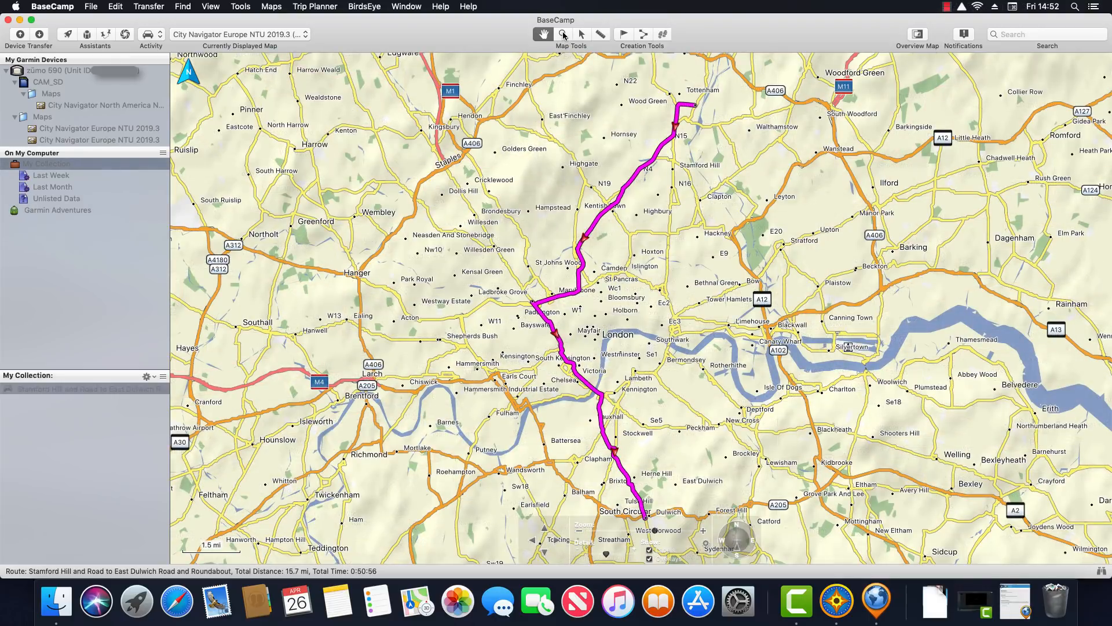
# Zoom in around Hampstead, back out, then into the route's northern end near Tottenham
pyautogui.click(563, 34)
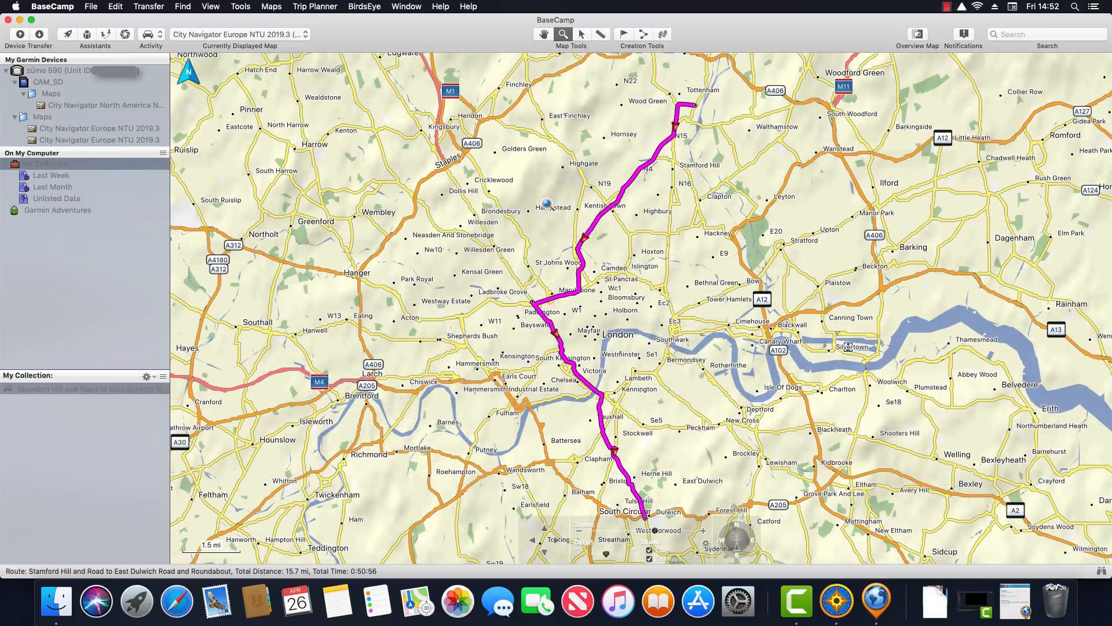
pyautogui.click(551, 236)
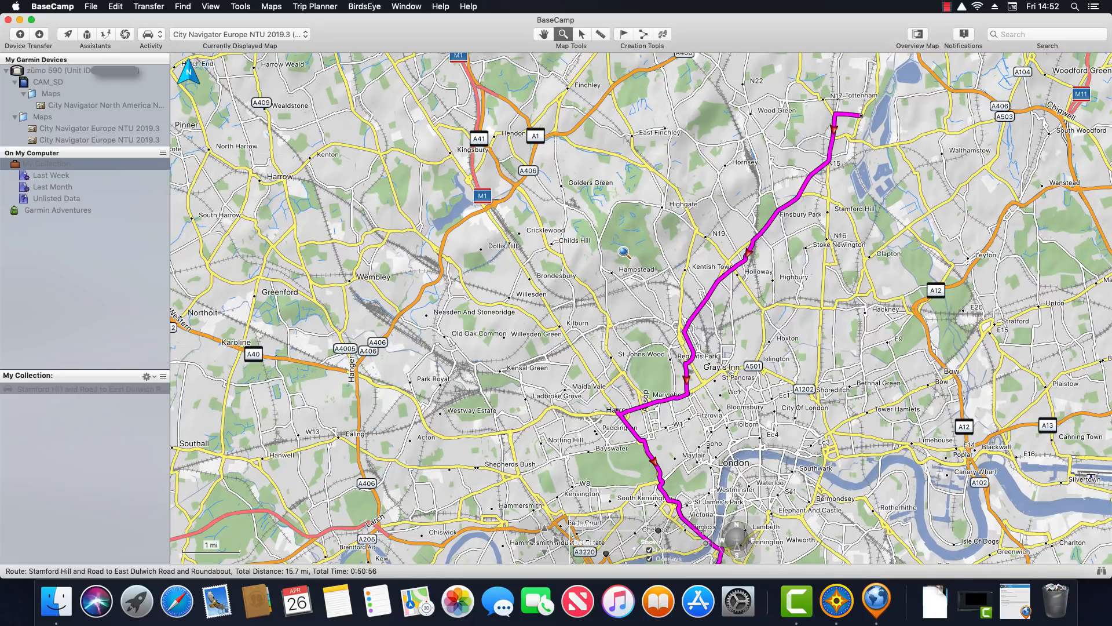
pyautogui.rightClick(623, 253)
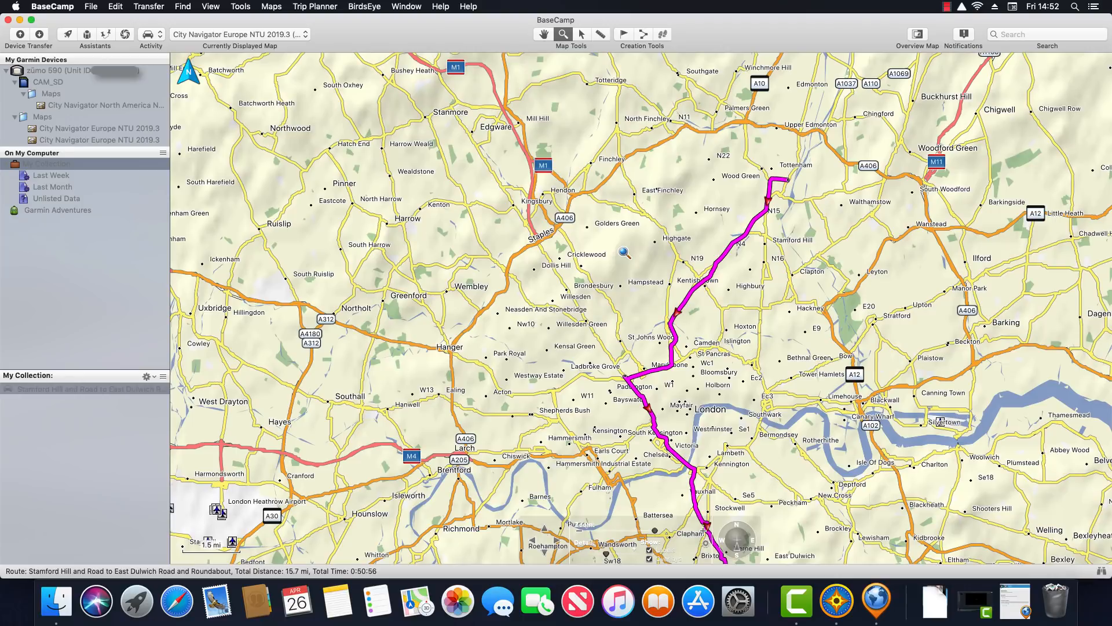
pyautogui.rightClick(623, 252)
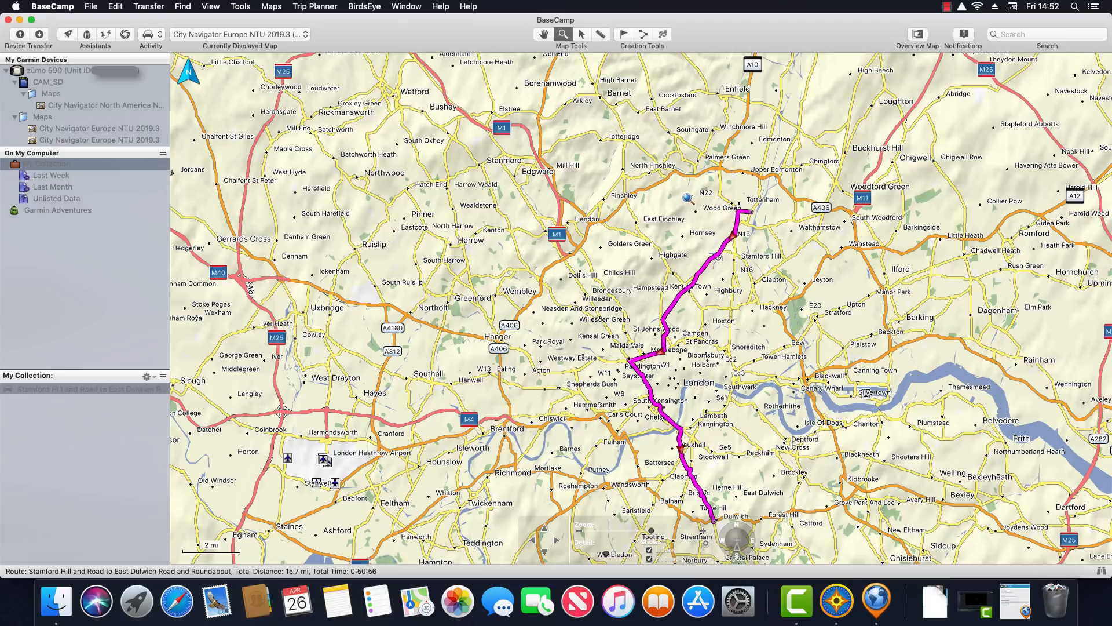
pyautogui.moveTo(688, 201); pyautogui.dragTo(764, 253)
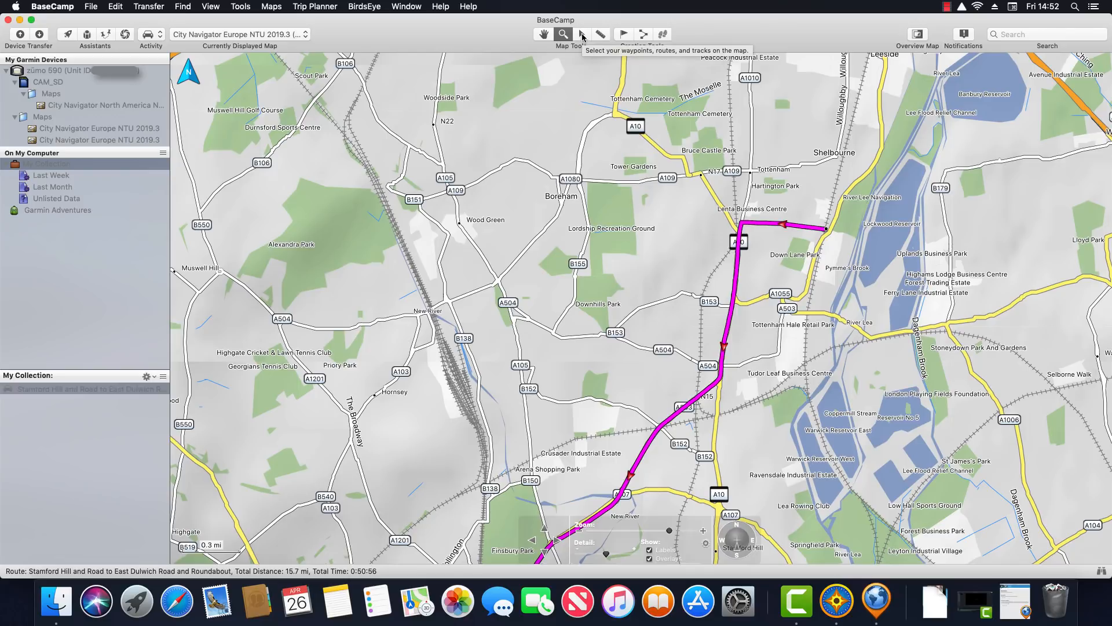
# Select the Stamford Hill to East Dulwich route and show its info card on the map
pyautogui.click(582, 36)
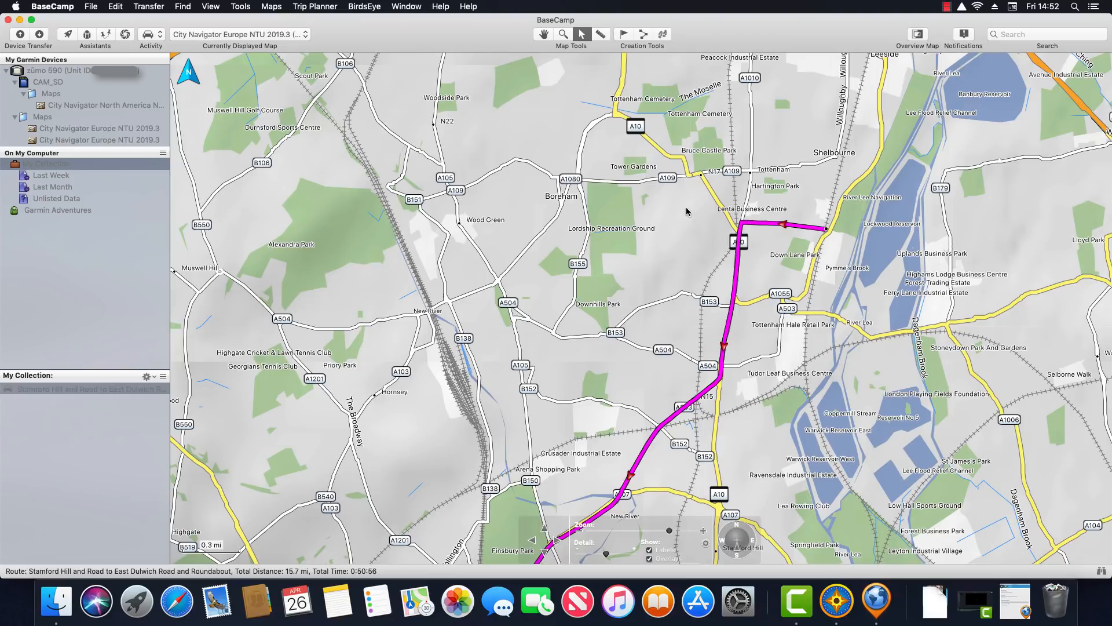
pyautogui.click(108, 392)
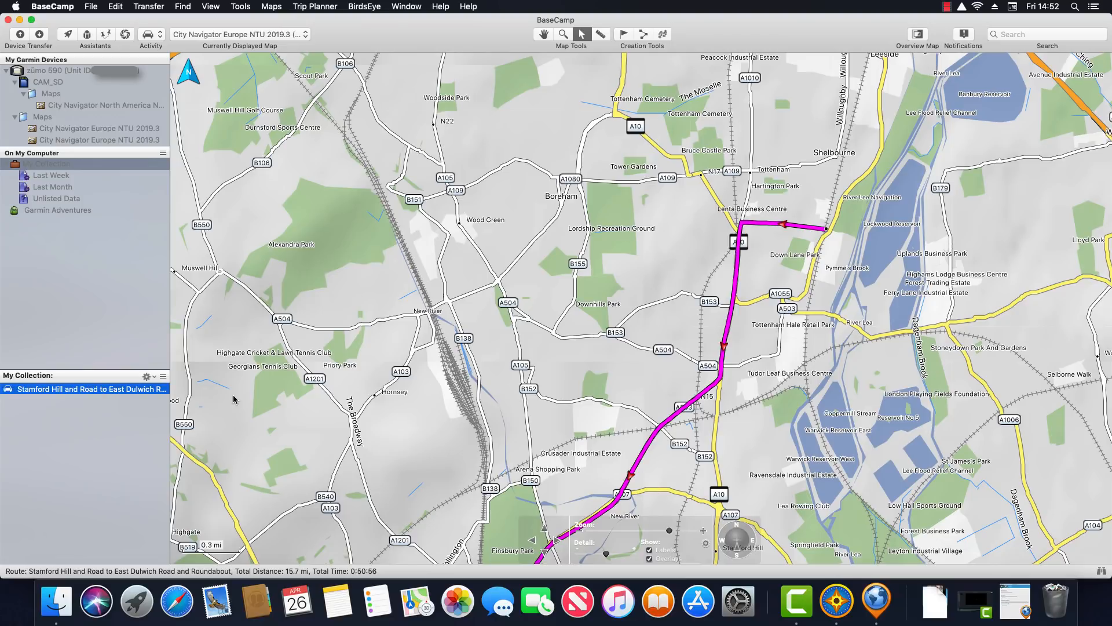
pyautogui.click(826, 230)
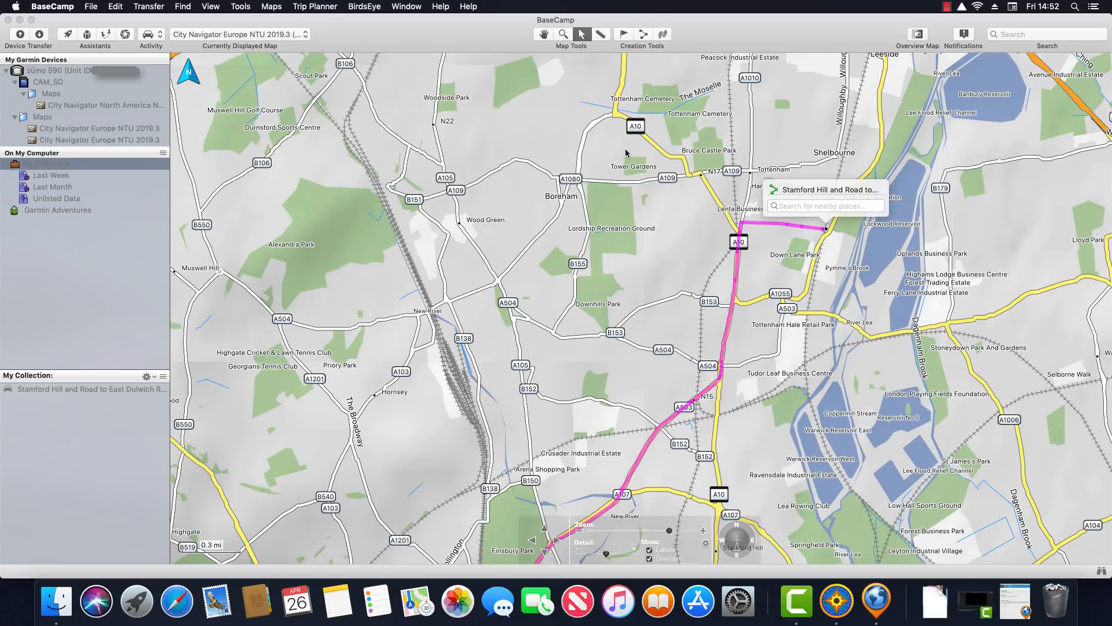
# Drop The Moselle waypoint at Lordship Recreation Ground and close its properties
pyautogui.click(625, 34)
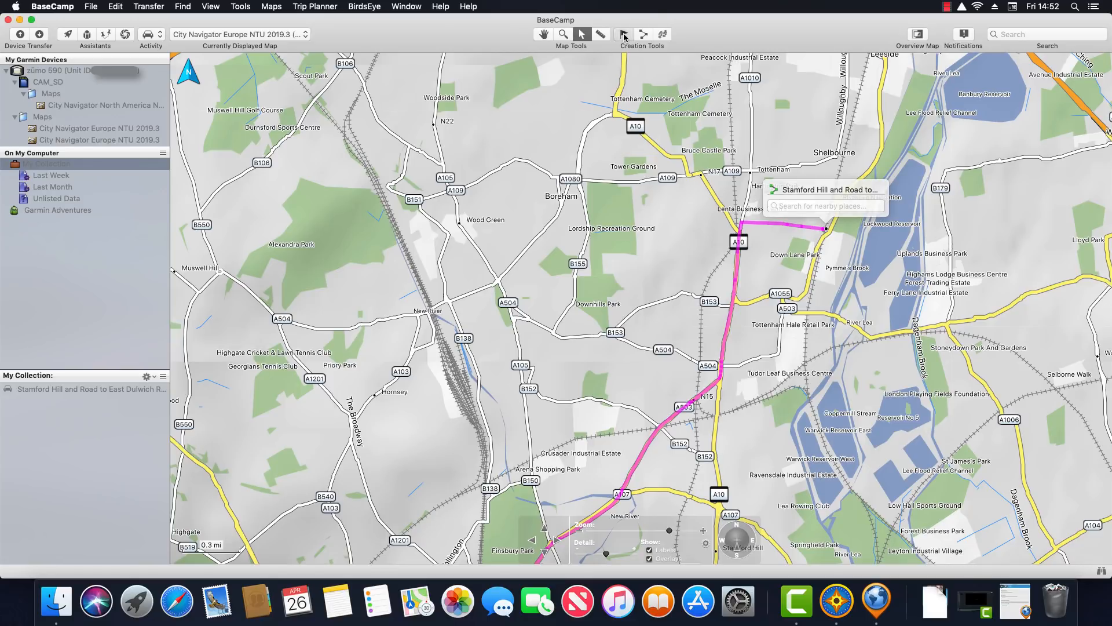
pyautogui.click(620, 228)
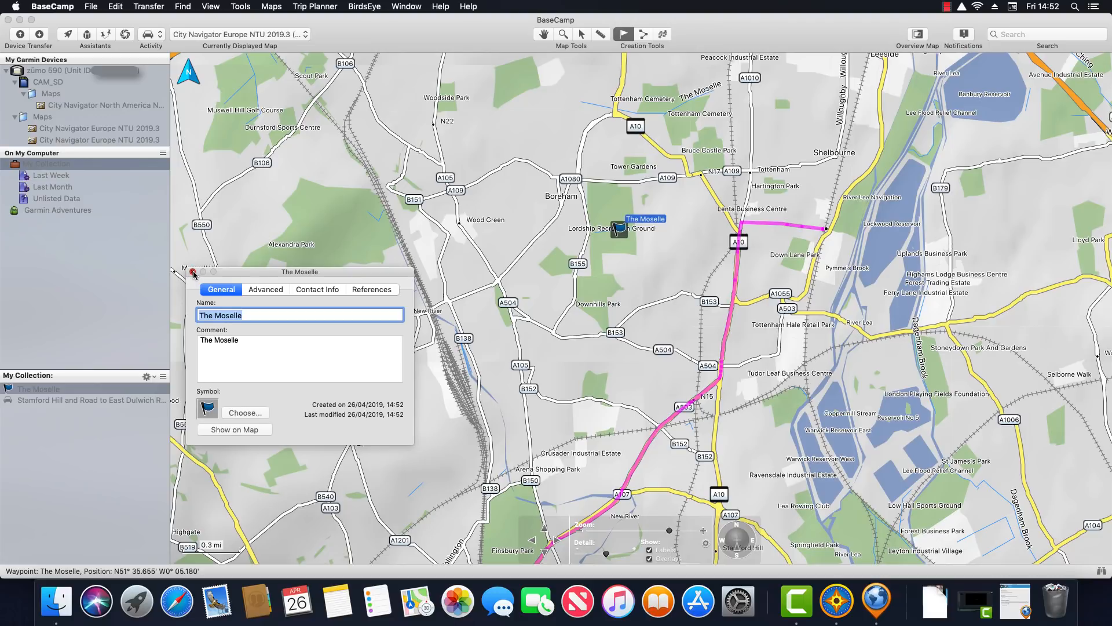
pyautogui.click(193, 272)
pyautogui.click(582, 35)
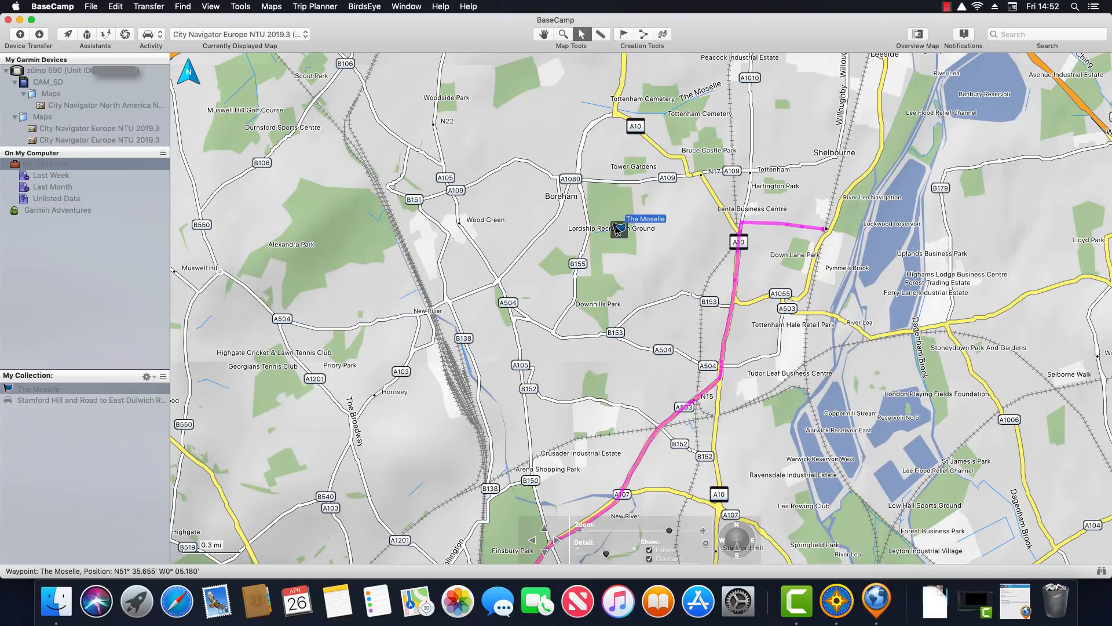
# Select The Moselle, then the Stamford Hill to East Dulwich route, in My Collection
pyautogui.moveTo(619, 231)
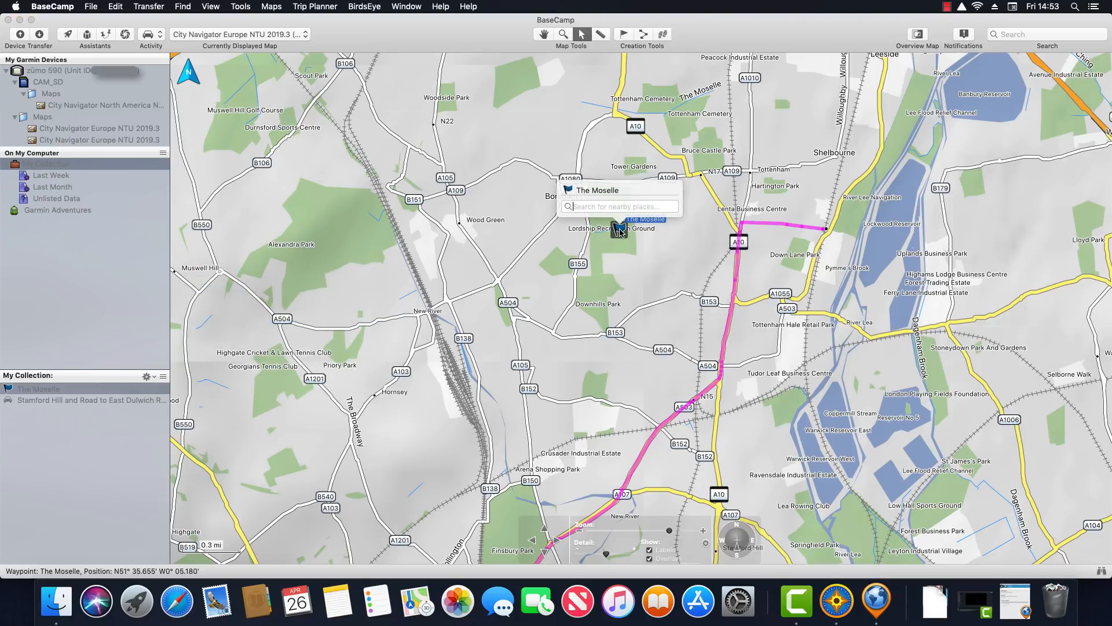
pyautogui.click(52, 392)
pyautogui.click(51, 401)
pyautogui.click(54, 393)
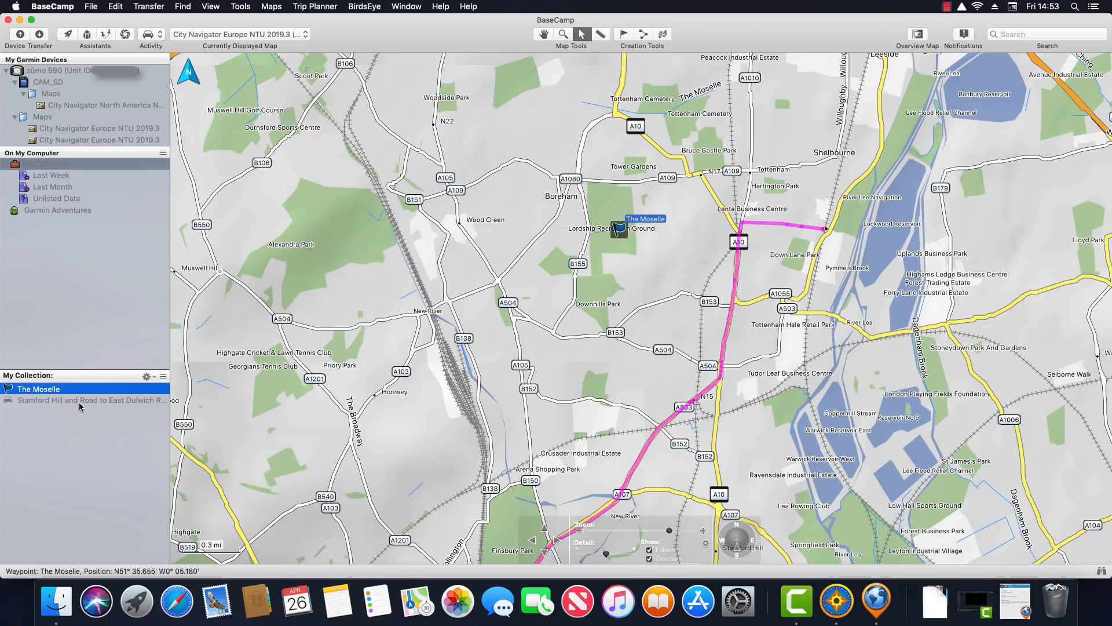
pyautogui.click(81, 401)
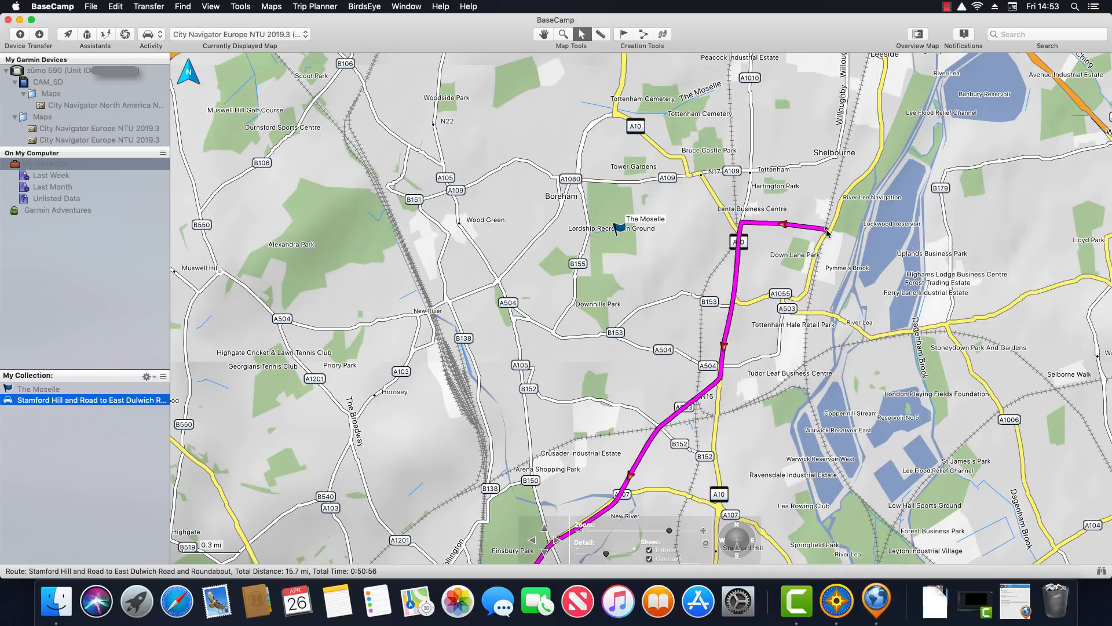
# Extend the route's end north and pull a segment east through Hoxton, making it 19.6 mi
pyautogui.moveTo(826, 230); pyautogui.dragTo(882, 145)
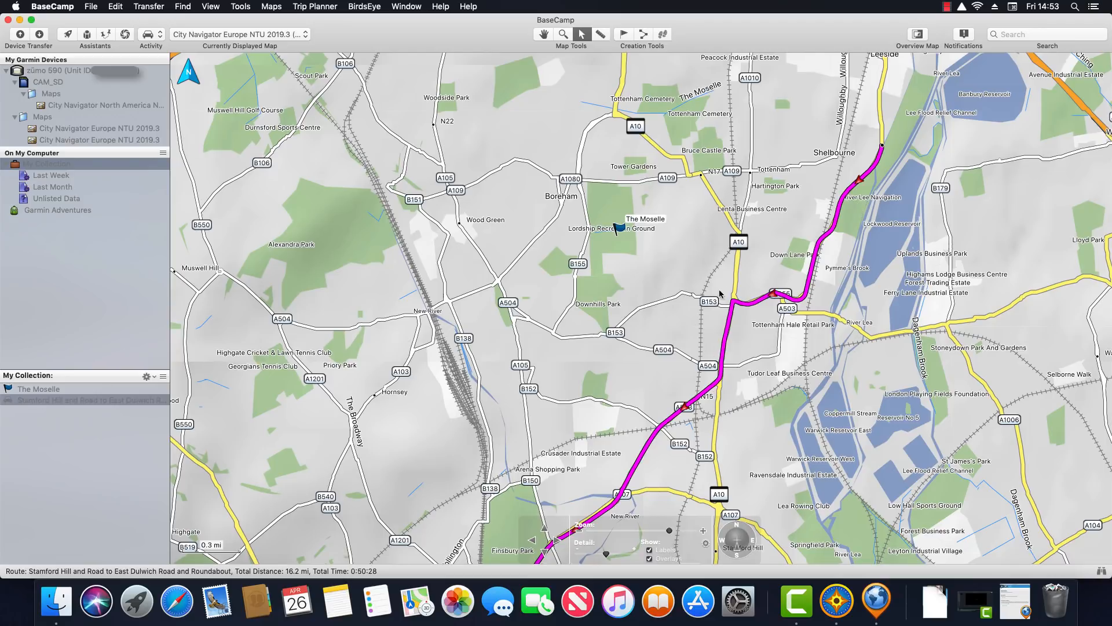
pyautogui.click(548, 36)
pyautogui.moveTo(679, 353); pyautogui.dragTo(726, 158)
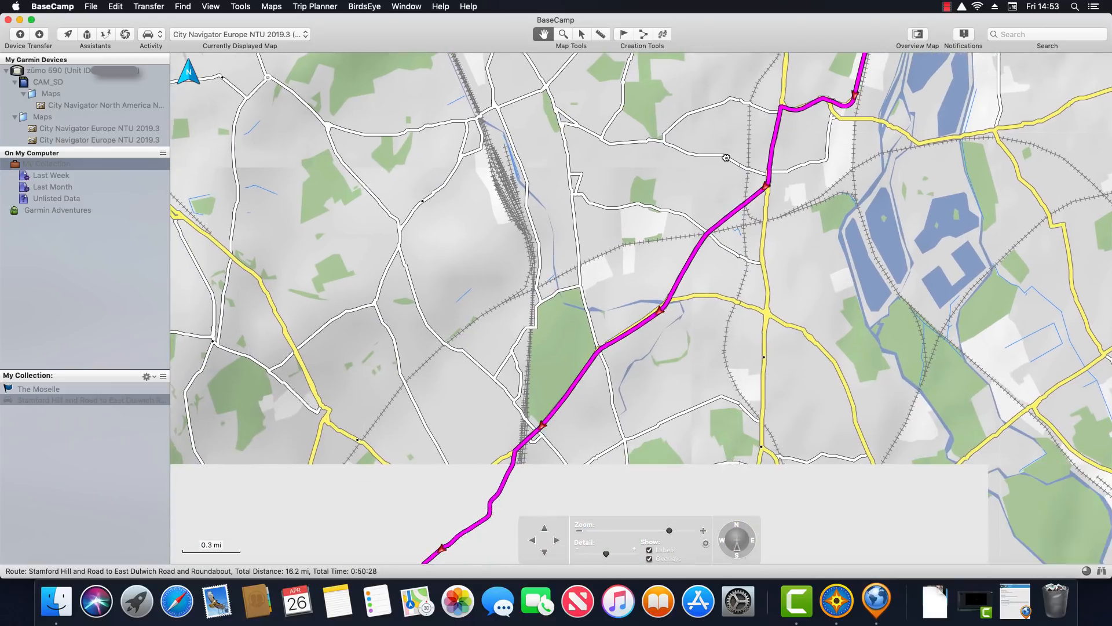
pyautogui.rightClick(92, 401)
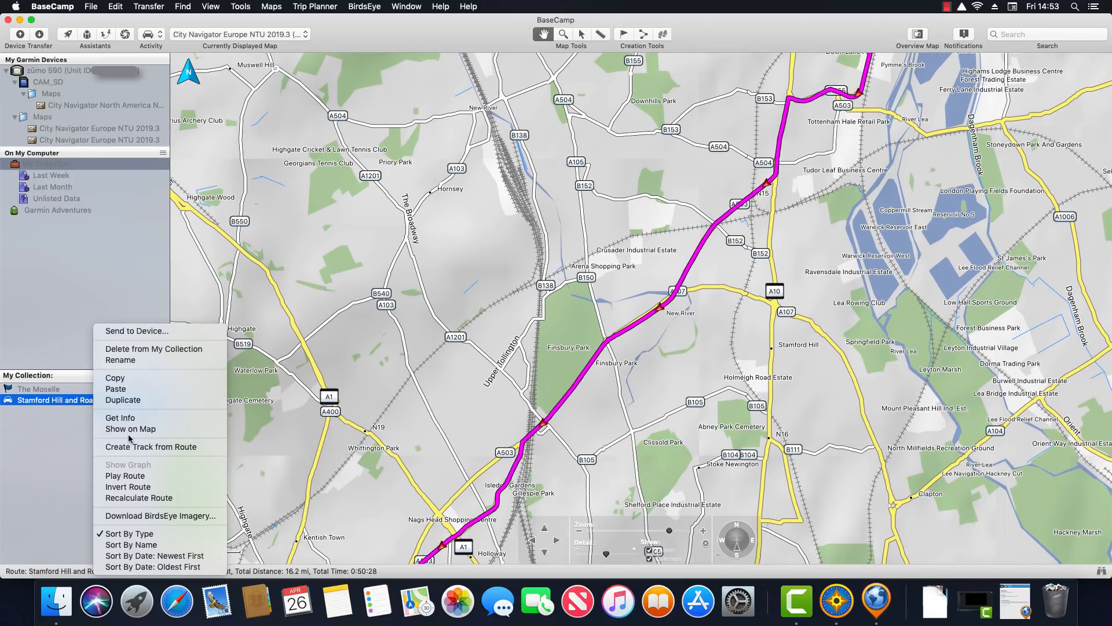
pyautogui.click(180, 431)
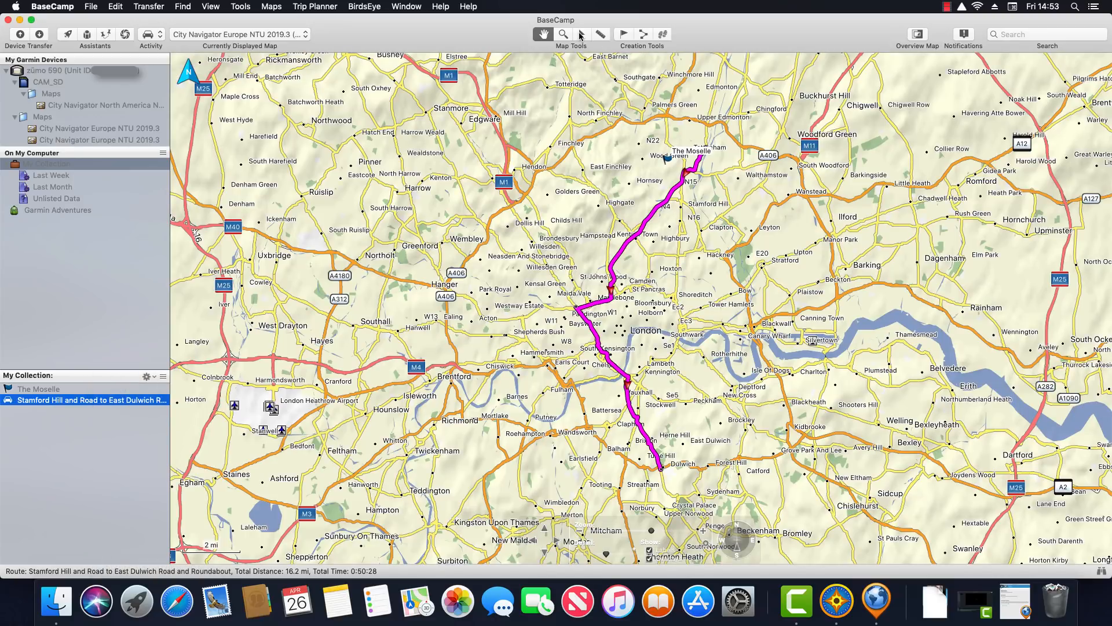
pyautogui.click(581, 35)
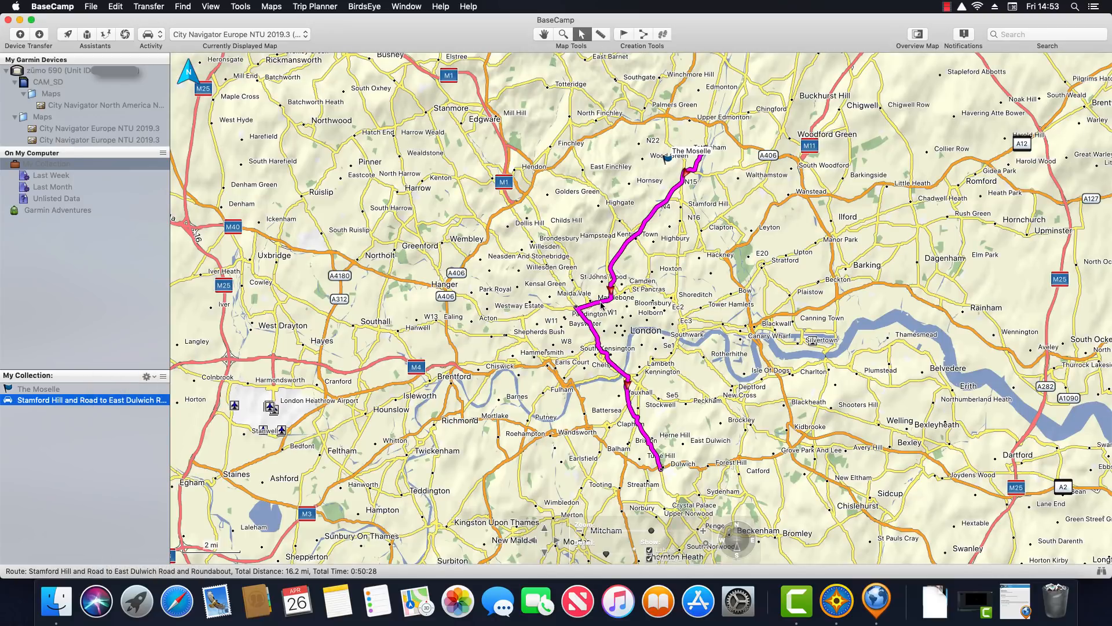
pyautogui.moveTo(621, 313); pyautogui.dragTo(682, 318)
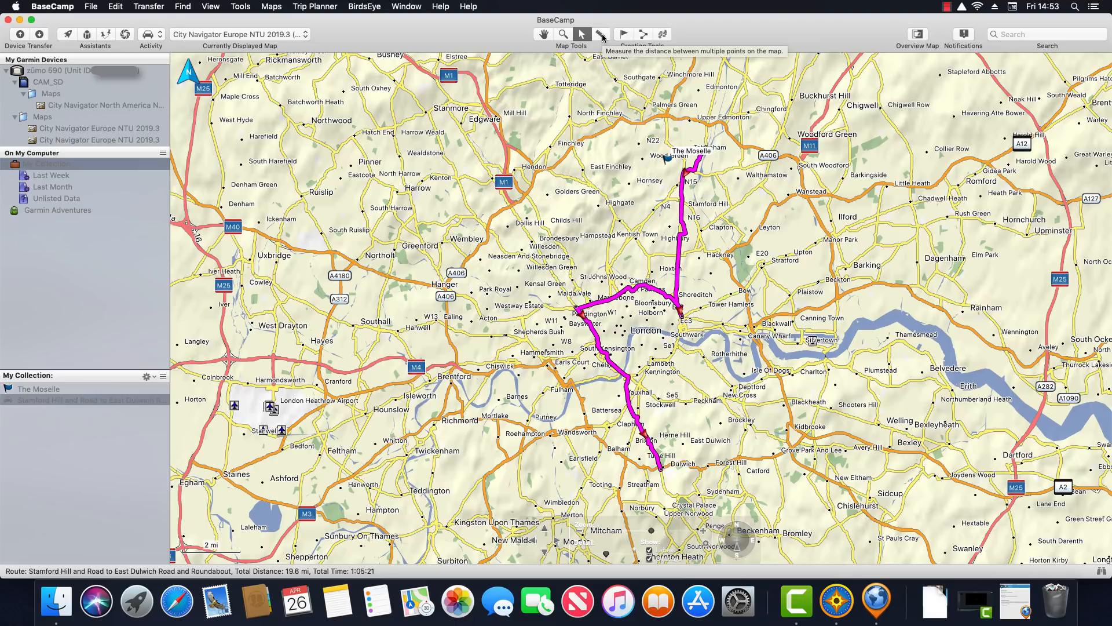
# Measure from Southall to Ealing, about 4.63 mi in a straight line
pyautogui.click(602, 36)
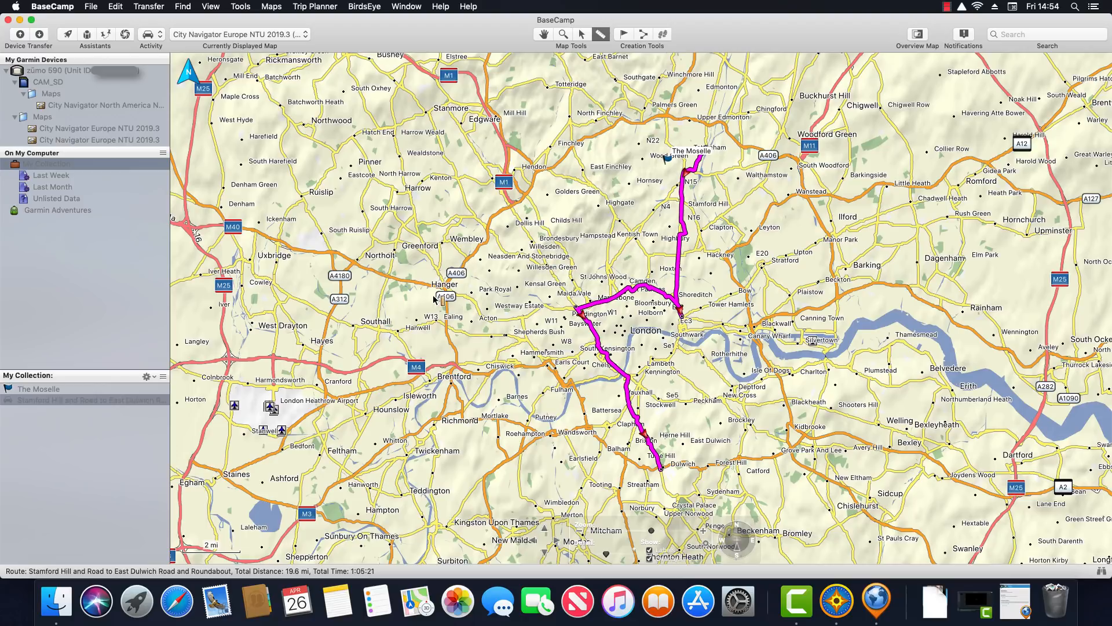
pyautogui.click(330, 316)
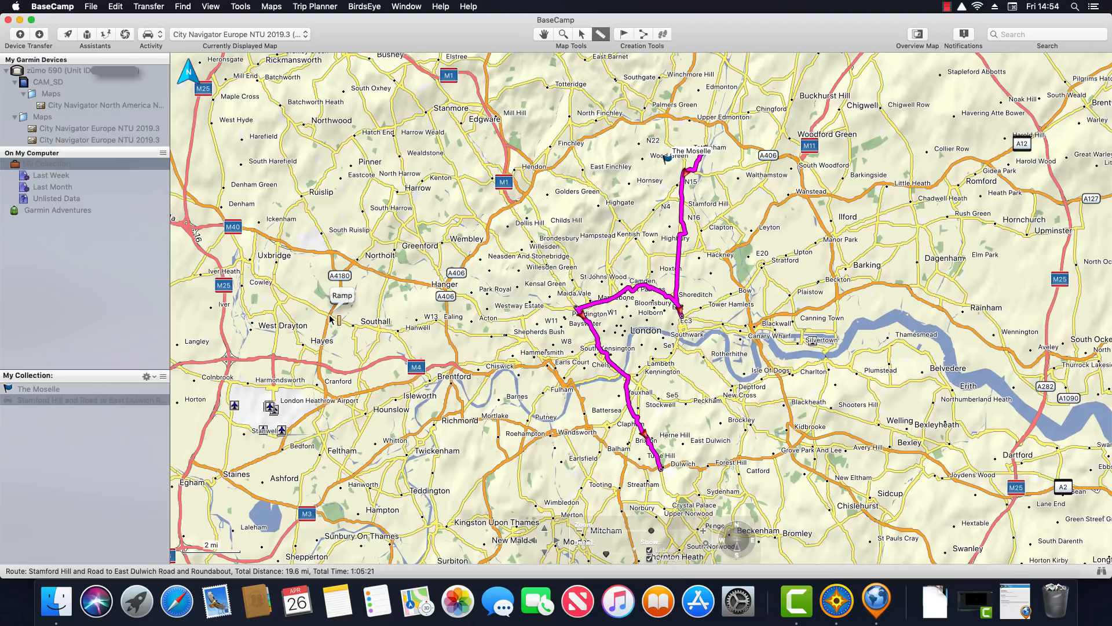
pyautogui.click(446, 327)
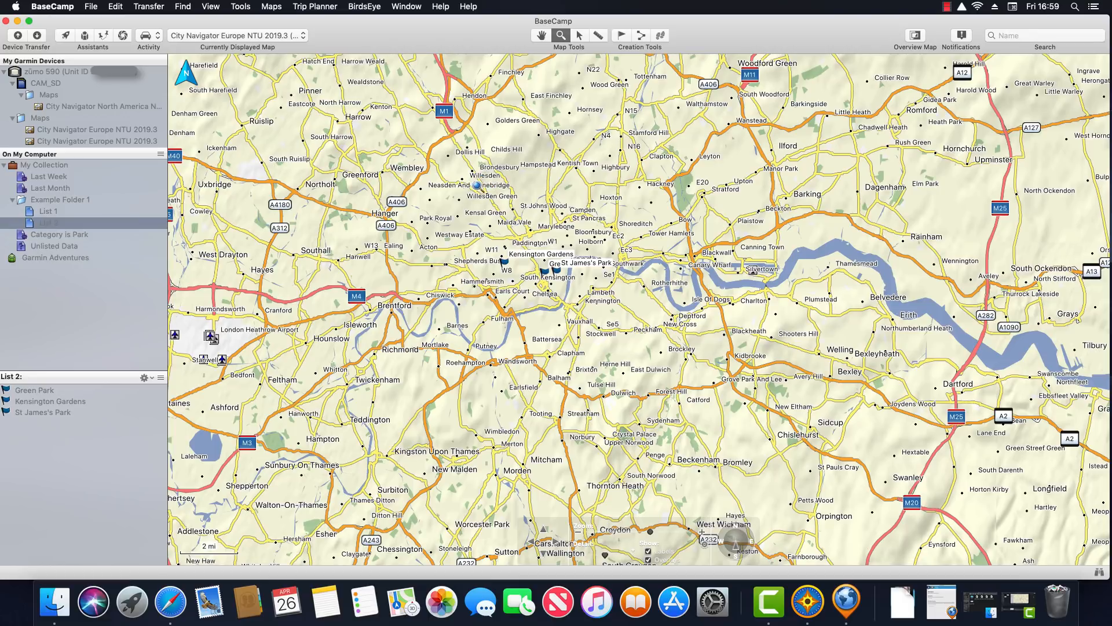
# Zoom to Regent's Park and trace its western and southwestern edge with the Measure tool
pyautogui.moveTo(471, 185); pyautogui.dragTo(664, 327)
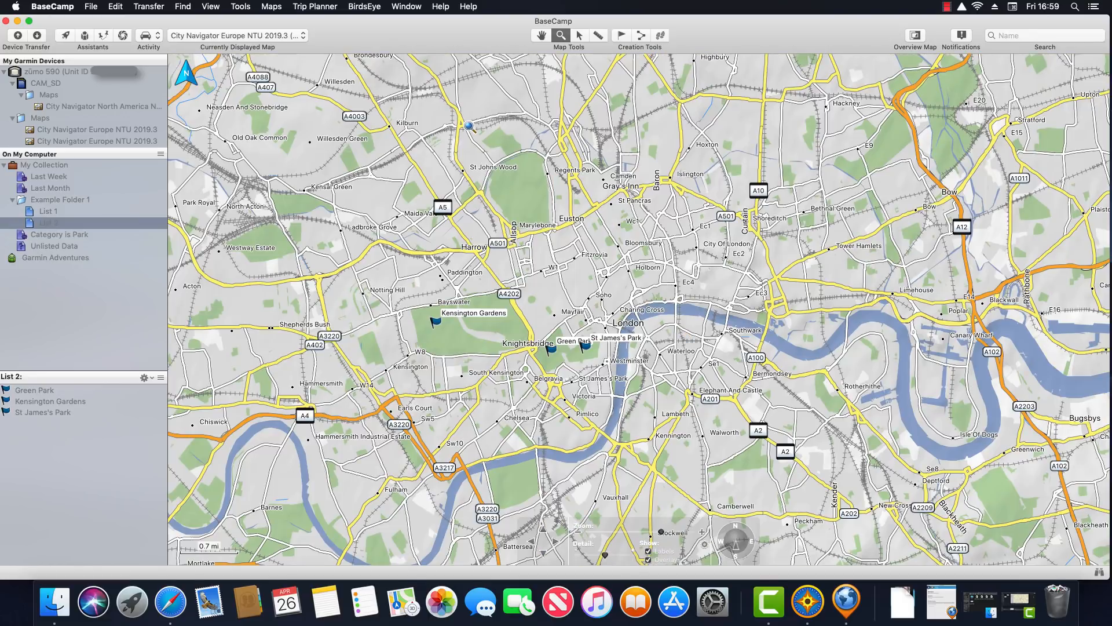
pyautogui.moveTo(426, 103); pyautogui.dragTo(678, 304)
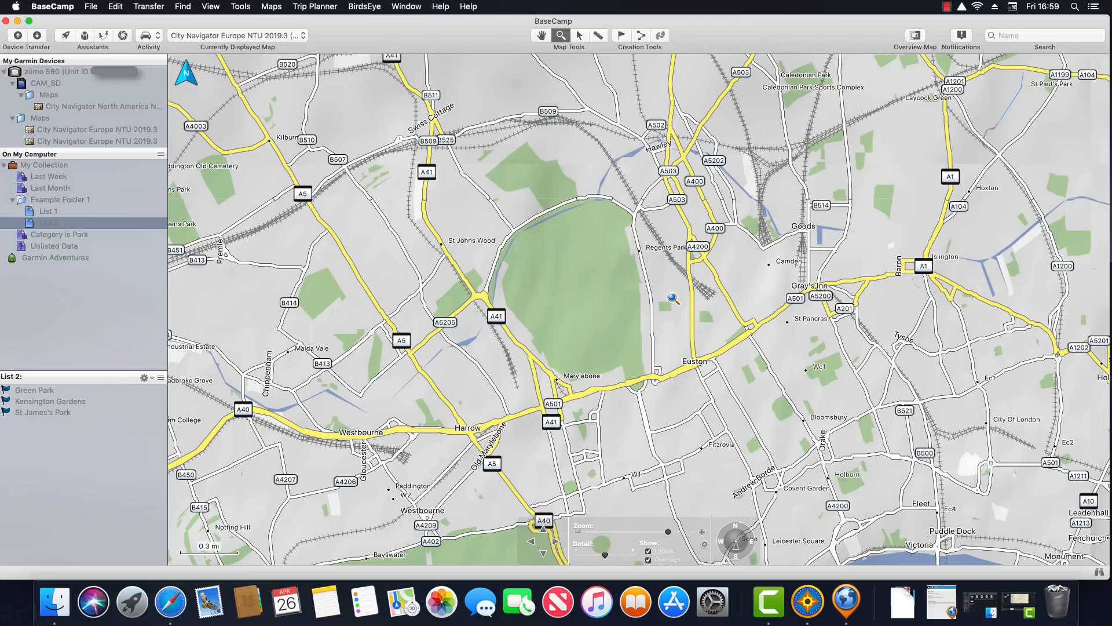
pyautogui.click(598, 36)
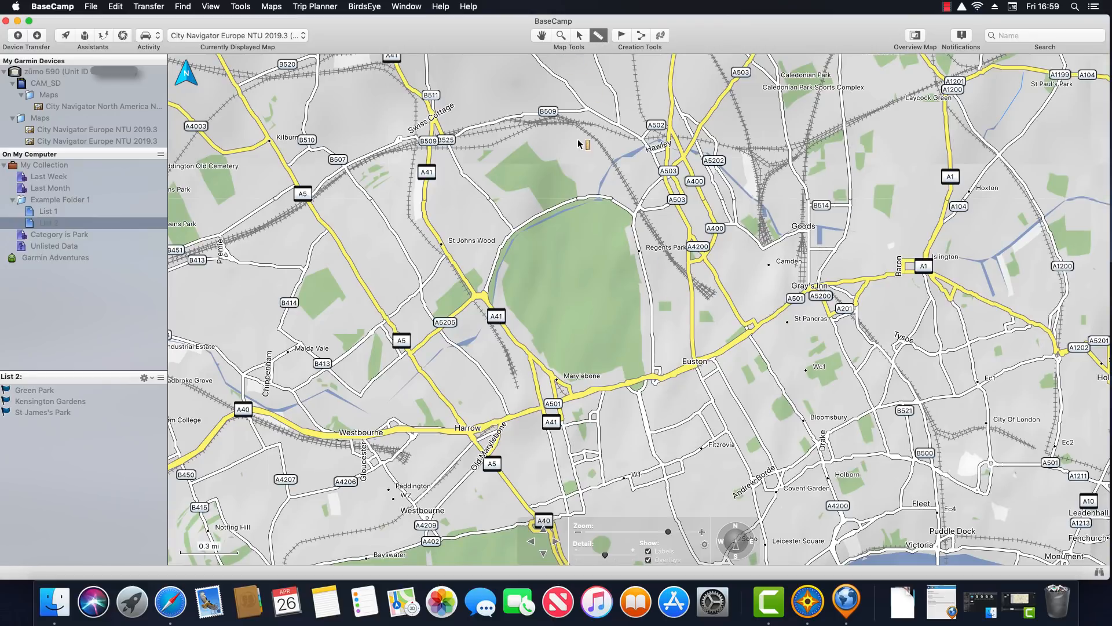
pyautogui.click(514, 231)
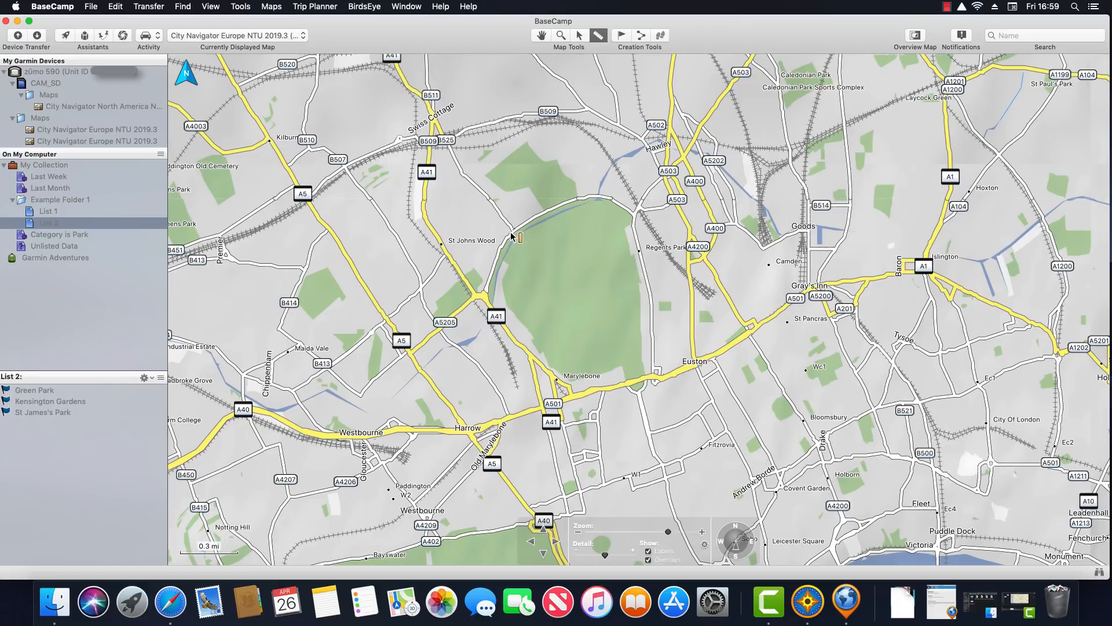
pyautogui.click(487, 284)
pyautogui.click(516, 335)
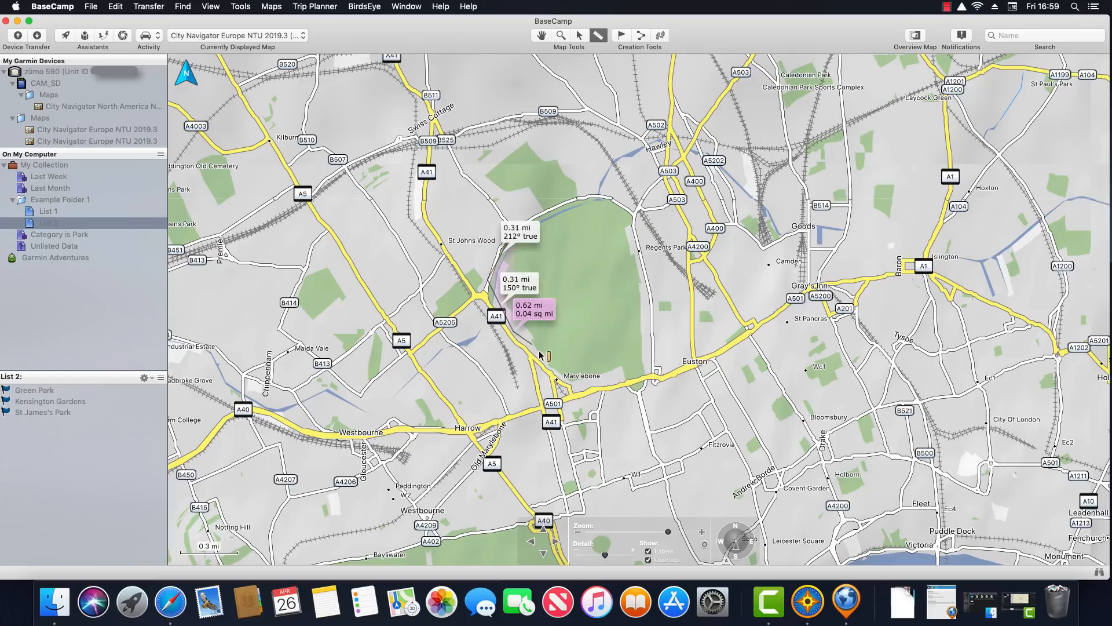
pyautogui.click(572, 384)
# Trace the park's eastern and northern edges back to the start: 3.08 mi, 0.67 sq mi
pyautogui.click(625, 382)
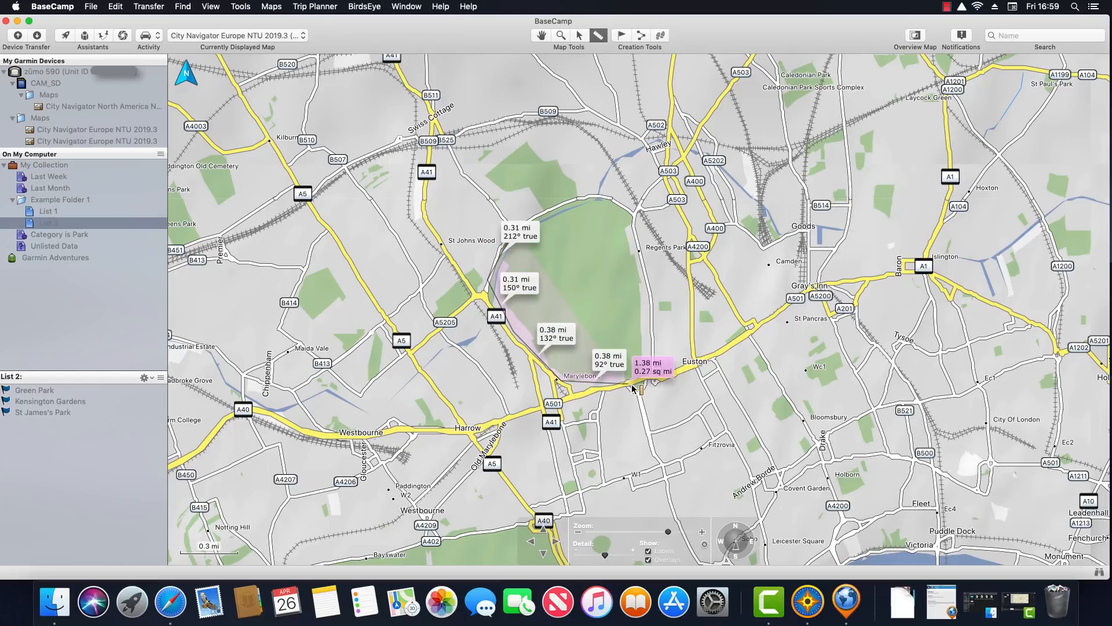
pyautogui.click(644, 348)
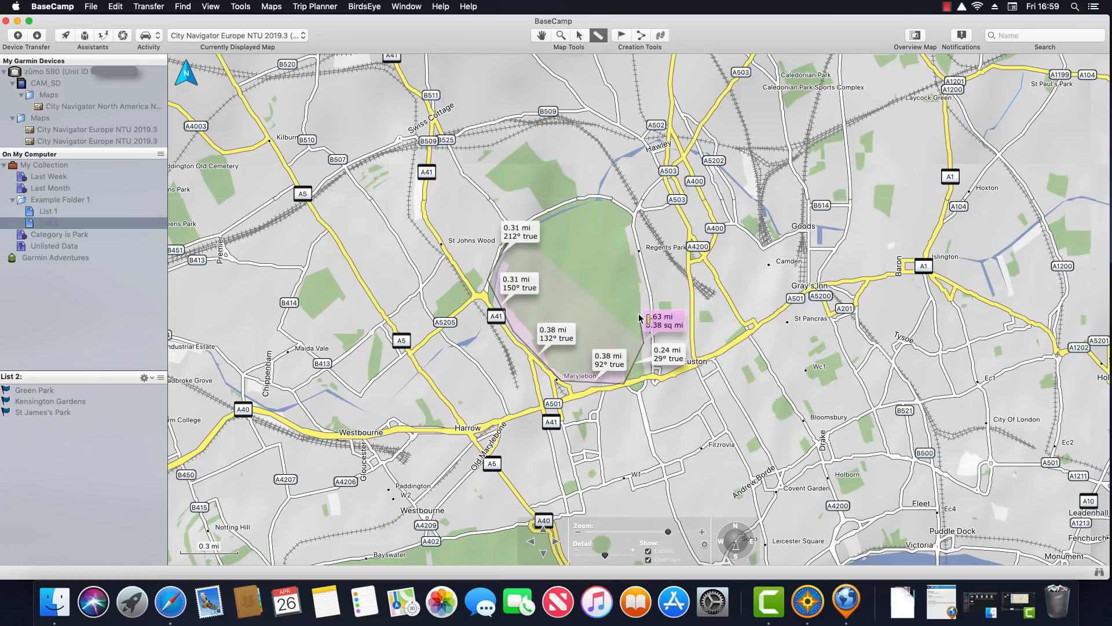
pyautogui.click(639, 273)
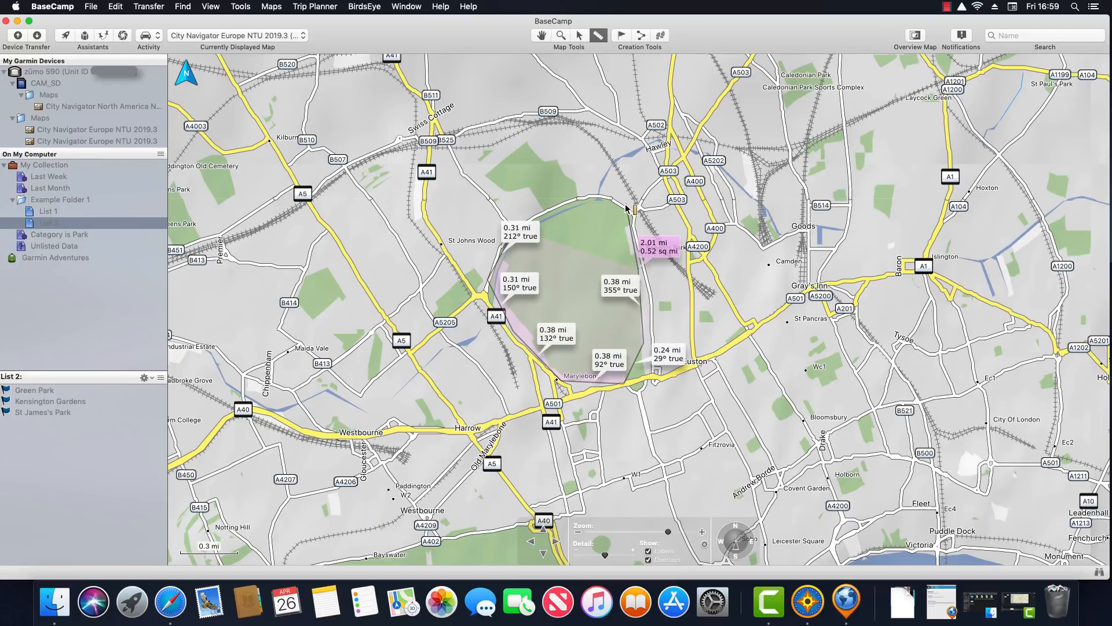
pyautogui.click(625, 205)
pyautogui.click(564, 204)
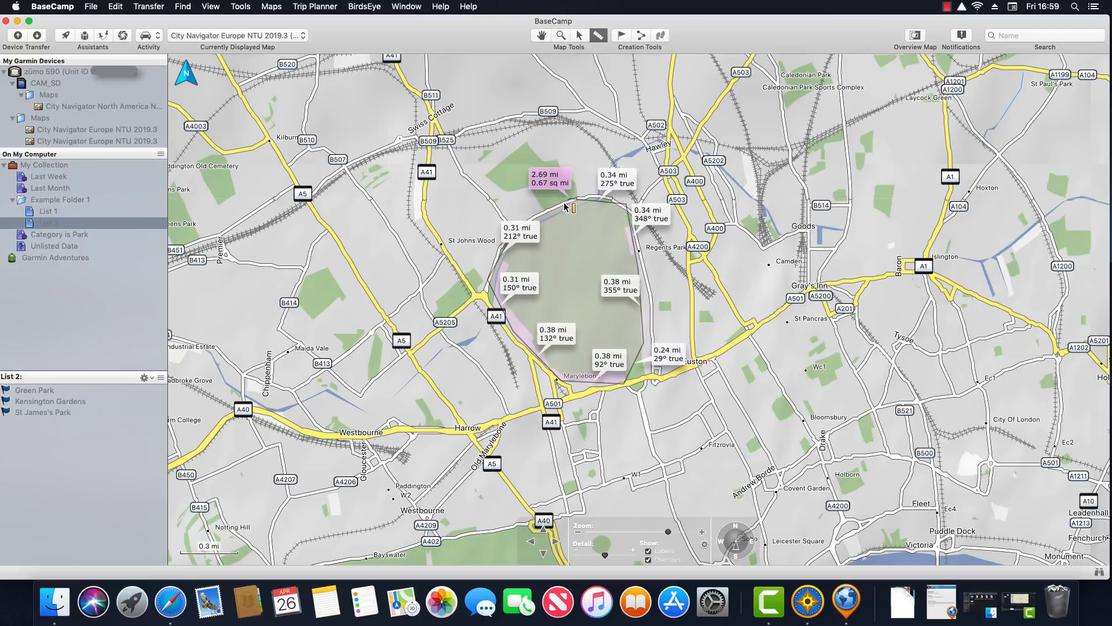
pyautogui.click(512, 234)
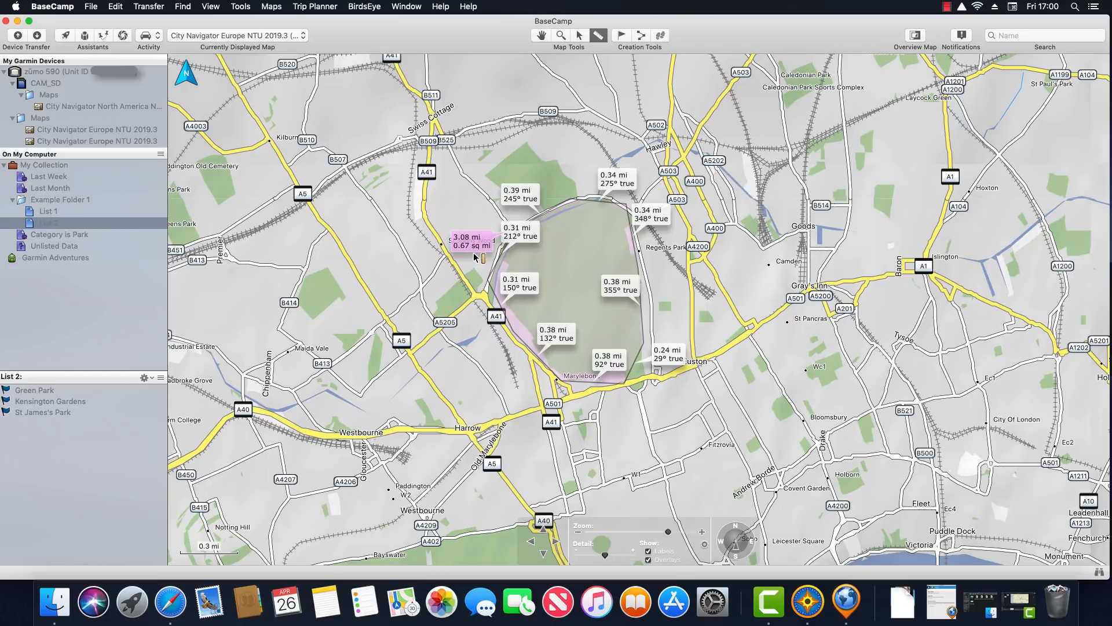
# Search Google in Safari for Regent's Park's area and select the 166 ha figure
pyautogui.click(178, 596)
pyautogui.write('Area Regents Park')
pyautogui.press('Return')
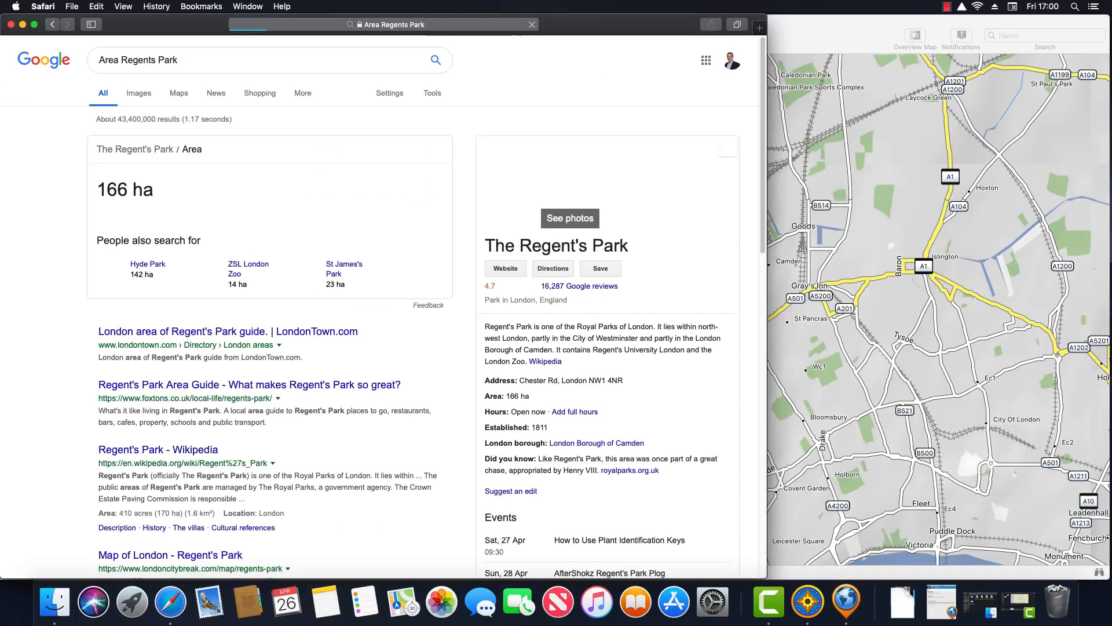
pyautogui.moveTo(100, 190); pyautogui.dragTo(150, 191)
pyautogui.press('super+c')
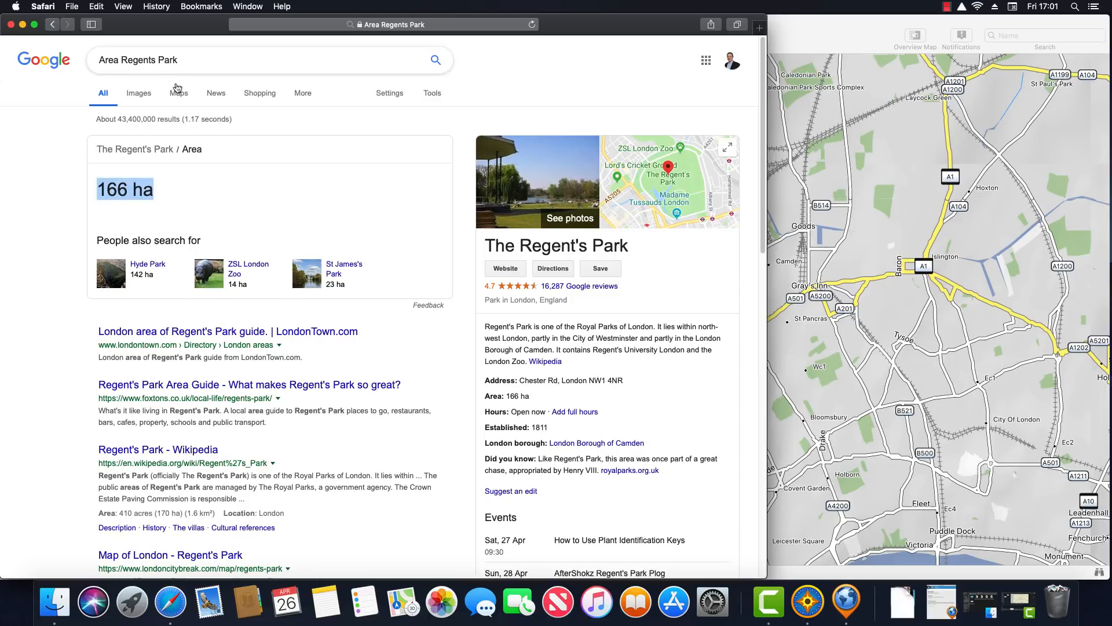
# Convert 166 ha to square miles (about 0.64) and close the Safari window
pyautogui.moveTo(182, 60); pyautogui.dragTo(91, 64)
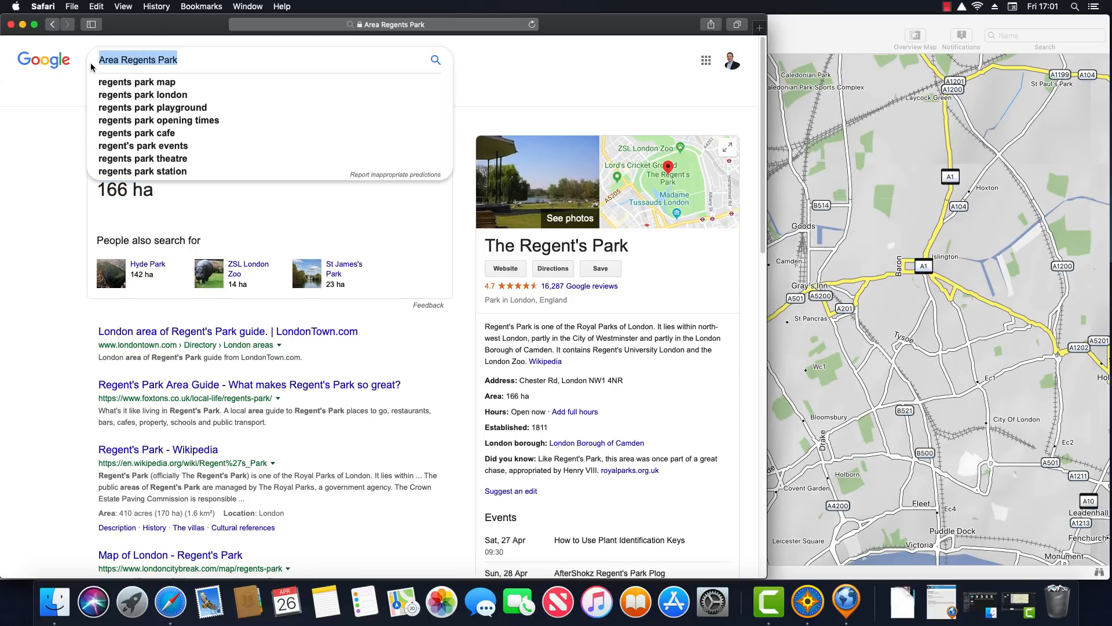
pyautogui.press('super+v')
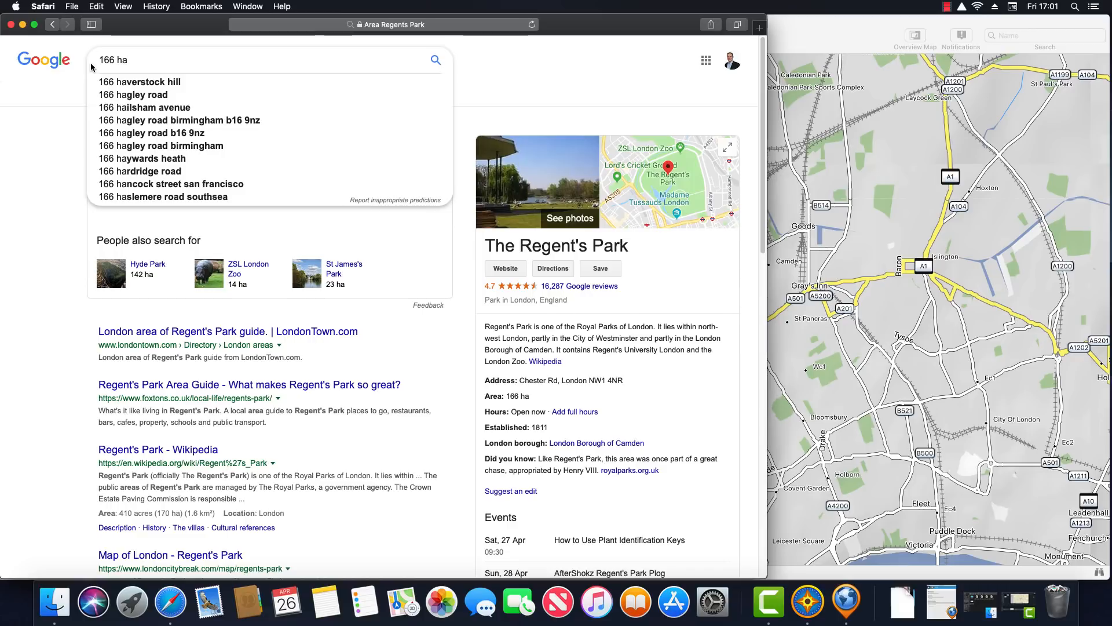
pyautogui.write('in sq')
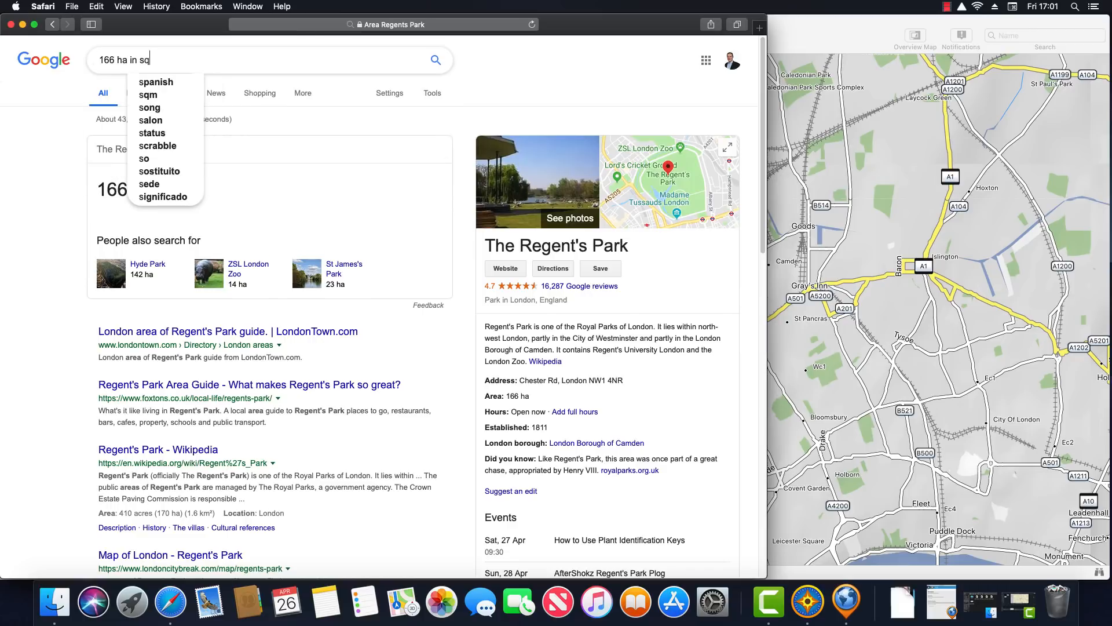
pyautogui.write('uare miles')
pyautogui.press('Return')
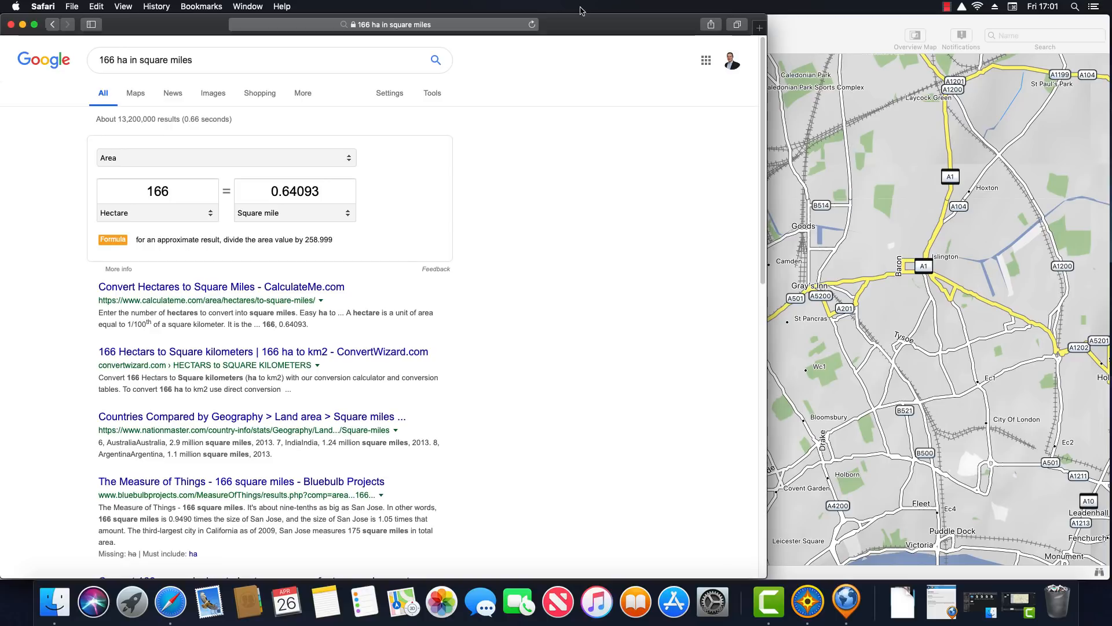
pyautogui.moveTo(579, 20); pyautogui.dragTo(758, 293)
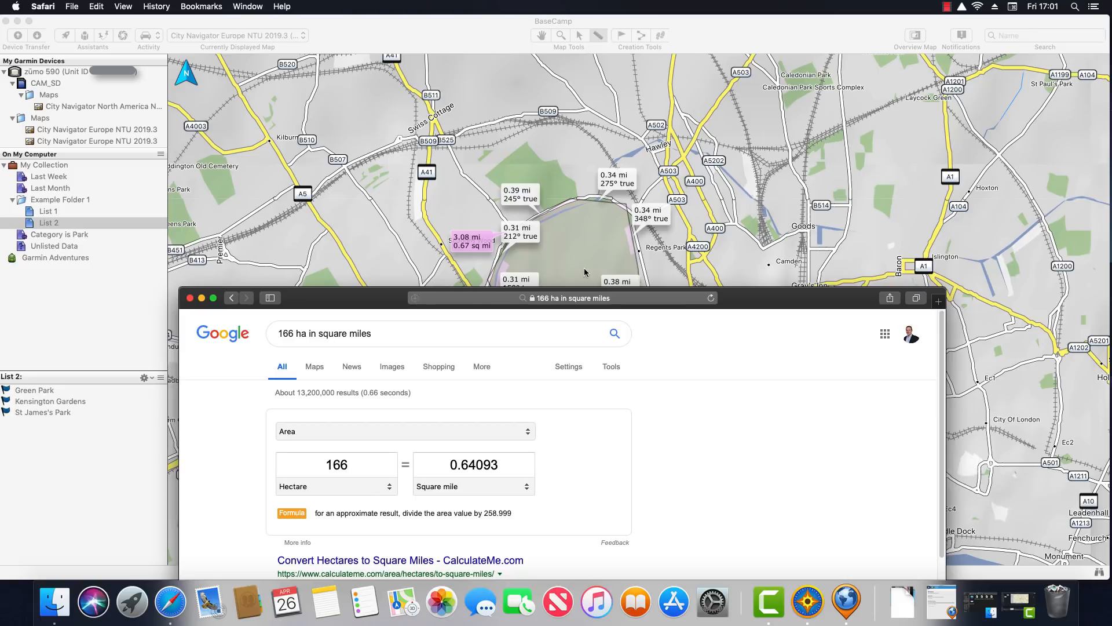
pyautogui.click(190, 297)
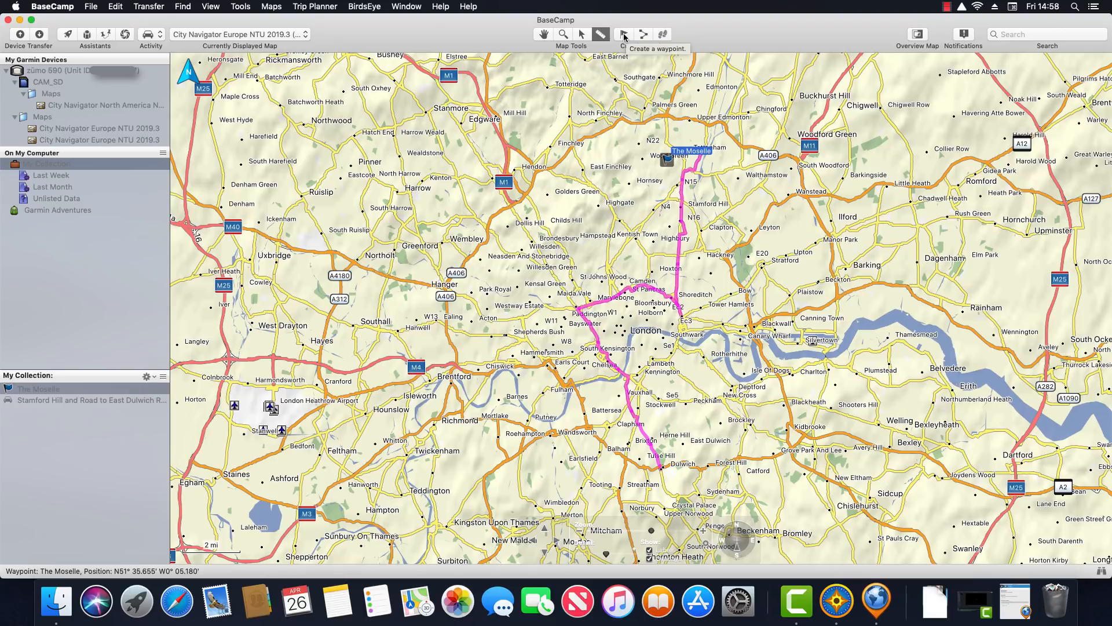
# Zoom the map into central London, from Notting Hill to Lambeth
pyautogui.click(563, 35)
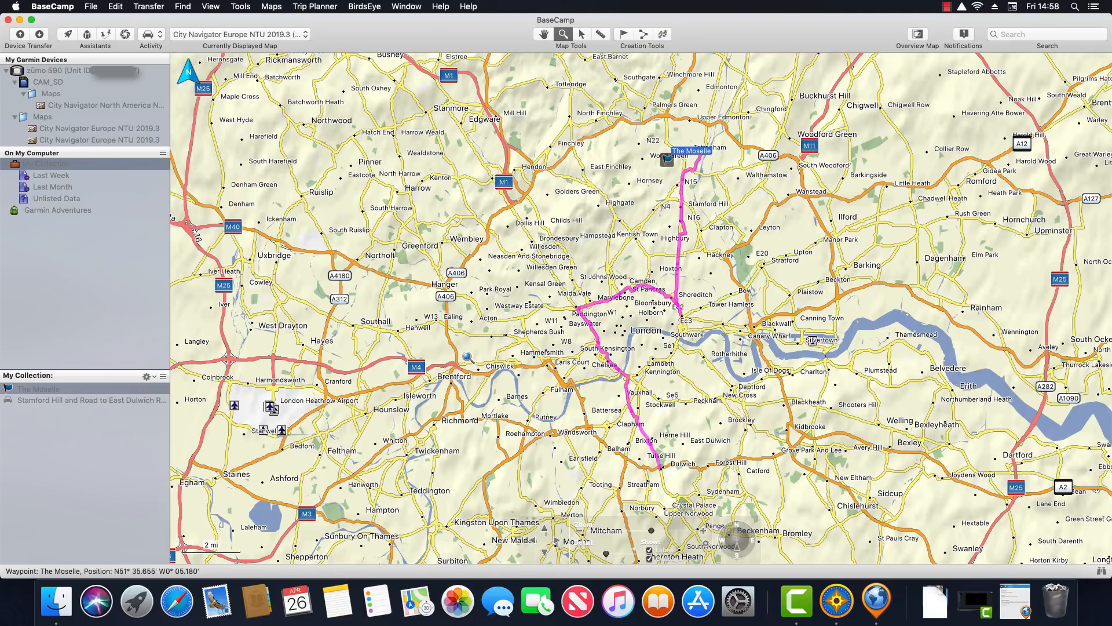
pyautogui.moveTo(494, 308); pyautogui.dragTo(756, 392)
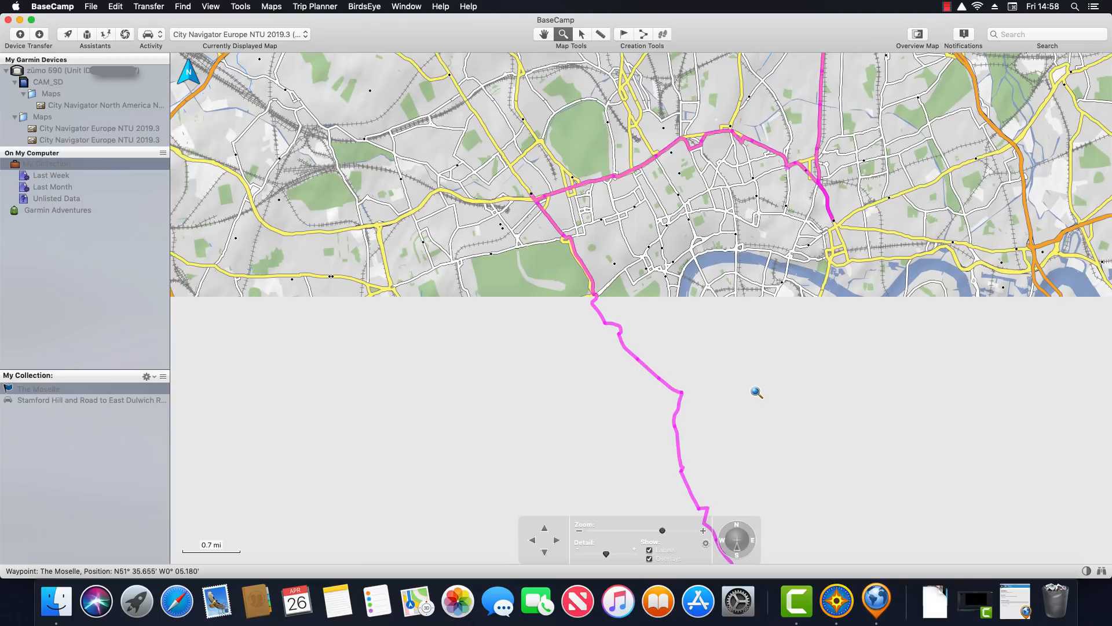
pyautogui.moveTo(414, 216); pyautogui.dragTo(751, 371)
# Drop a Hyde Park waypoint inside the park, review its tabs, and add category Park
pyautogui.click(623, 34)
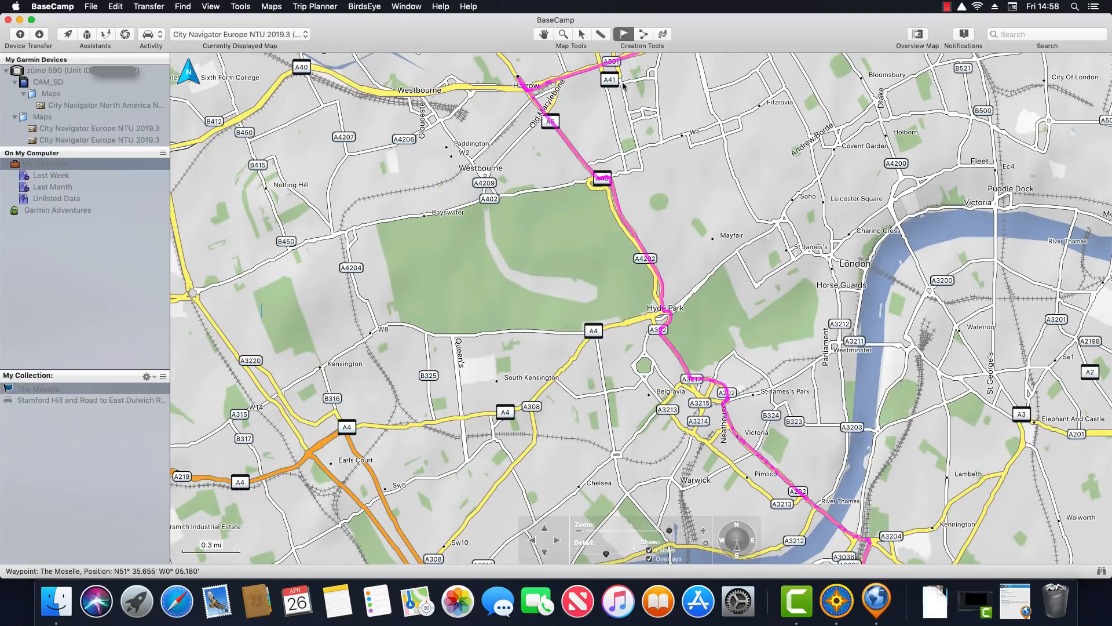
pyautogui.click(560, 234)
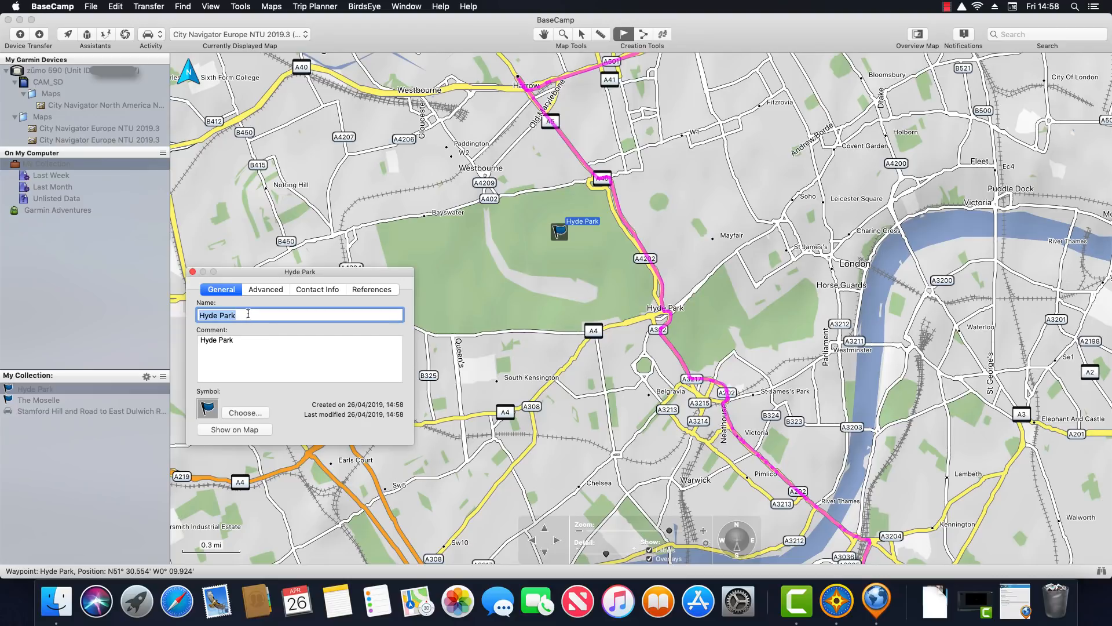
pyautogui.click(267, 291)
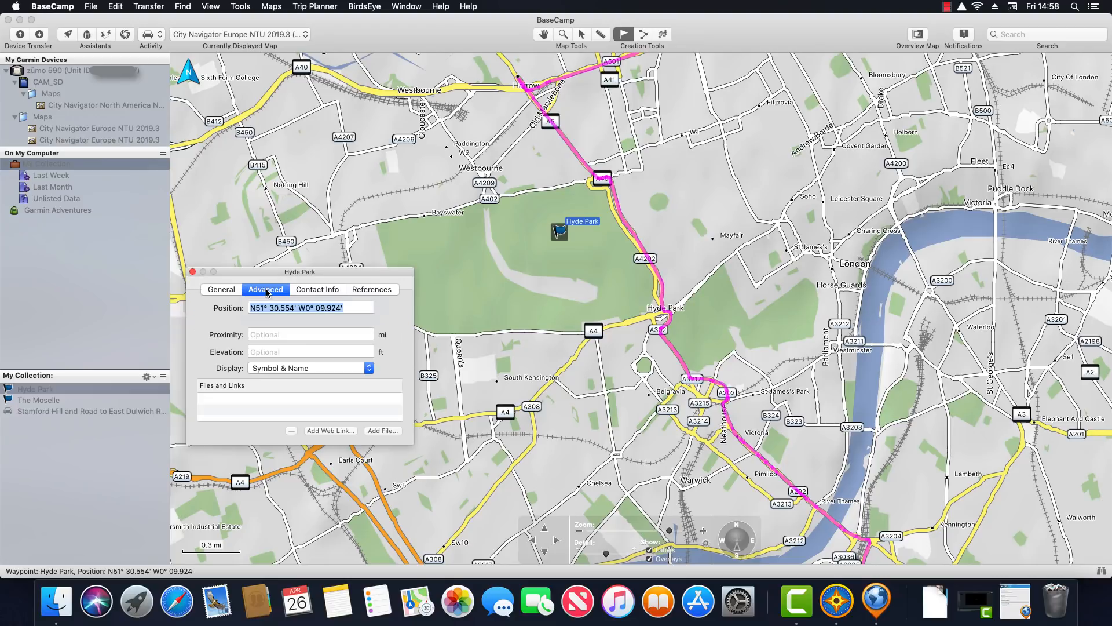
pyautogui.click(317, 289)
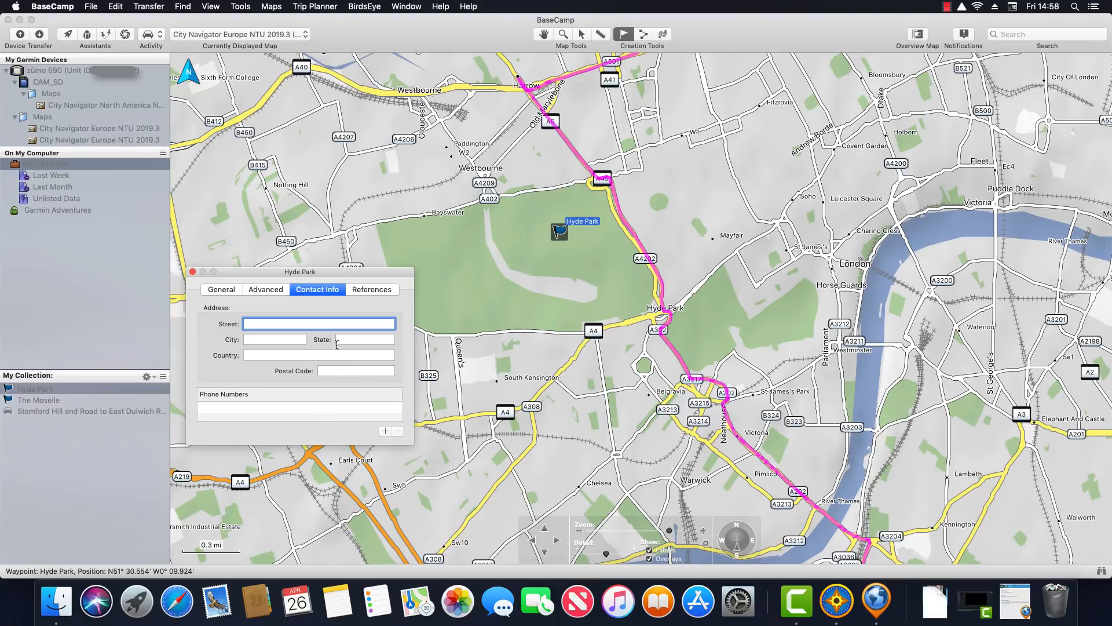
pyautogui.click(363, 291)
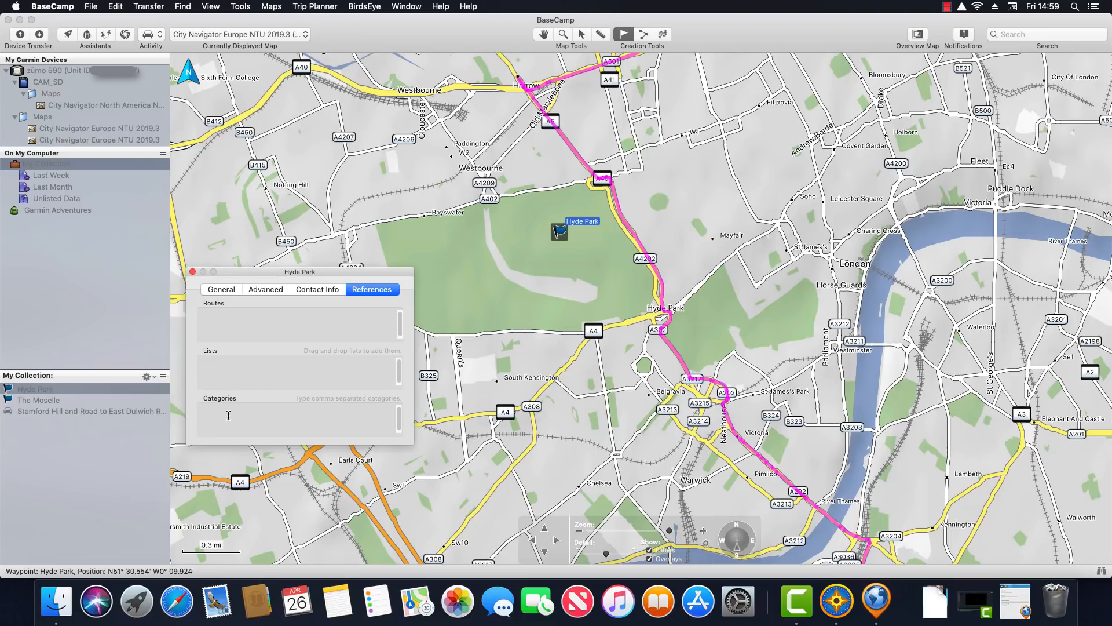
pyautogui.write(',')
pyautogui.click(193, 271)
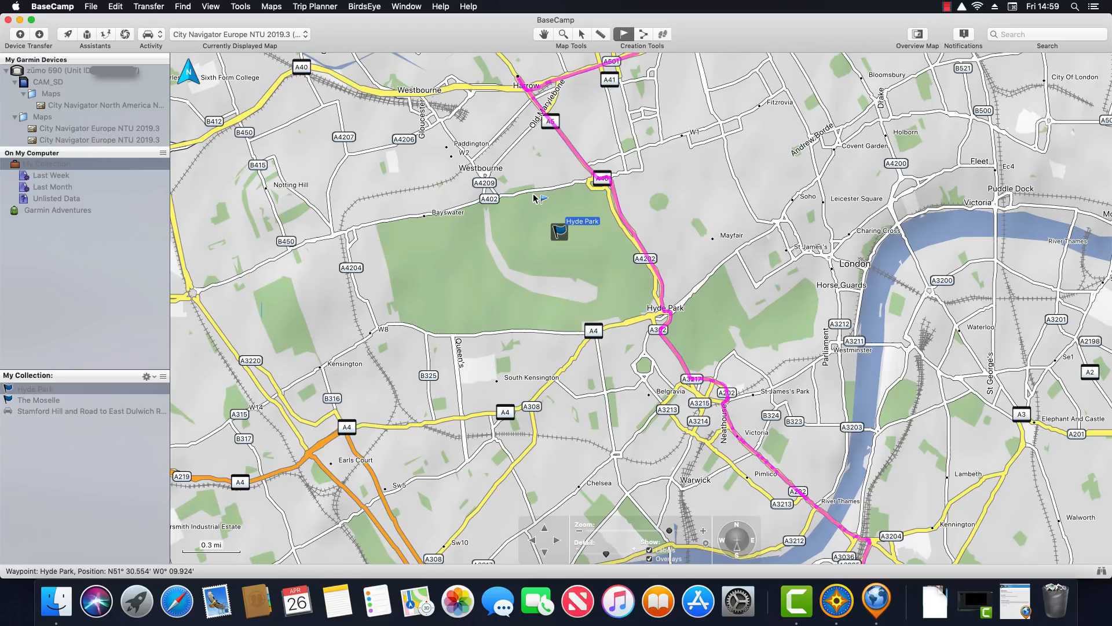
# Calculate a driving route from Hyde Park to The Moselle and save it to My Collection
pyautogui.click(643, 36)
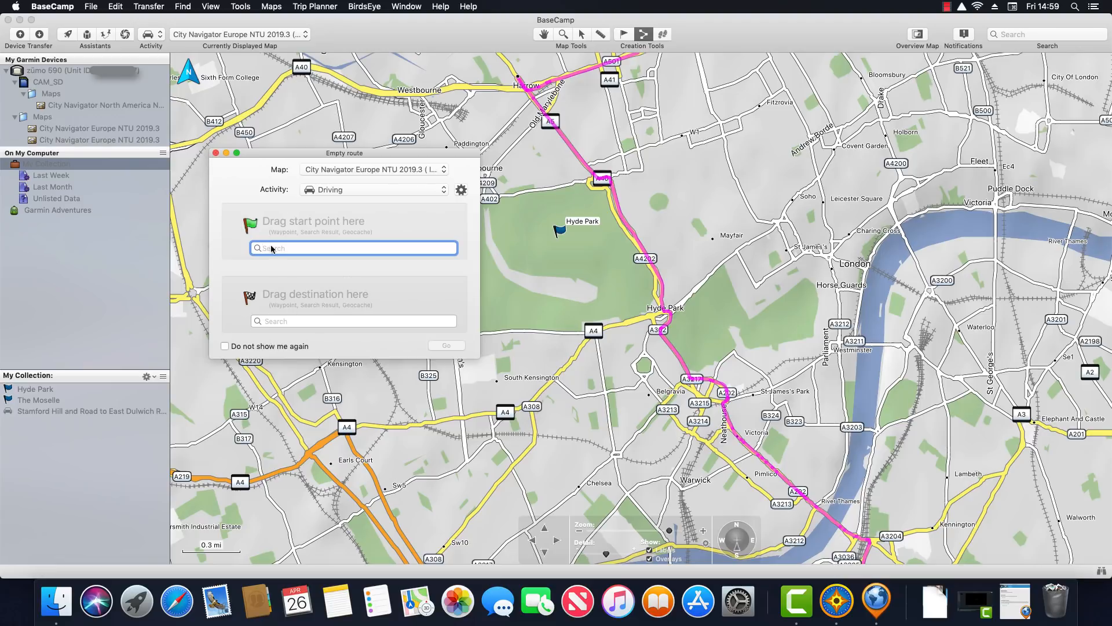
pyautogui.moveTo(30, 393); pyautogui.dragTo(301, 229)
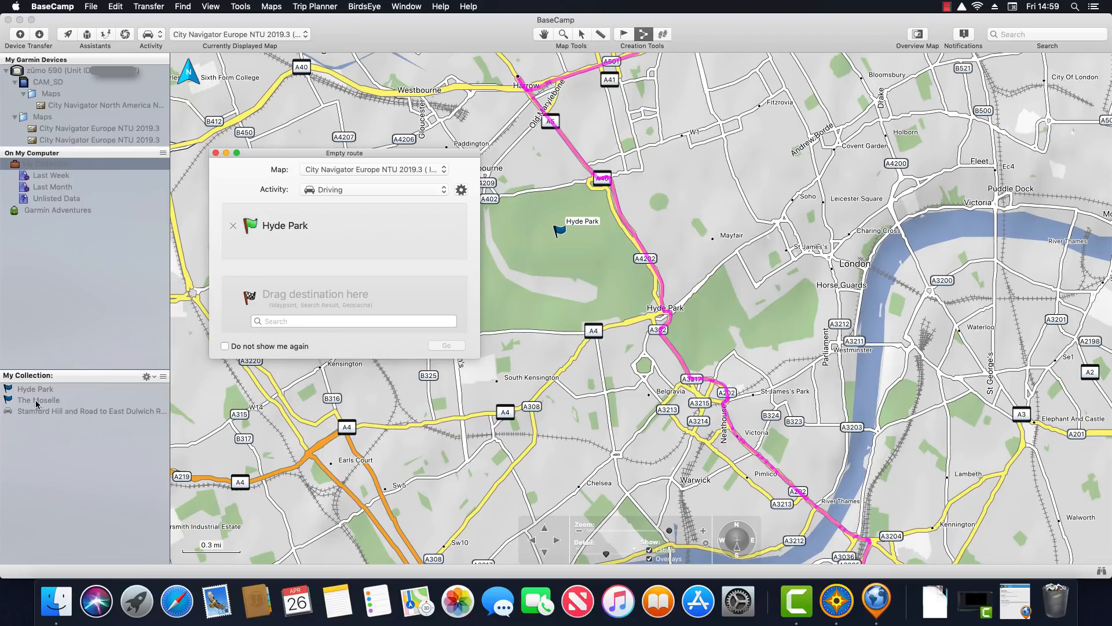
pyautogui.moveTo(36, 404); pyautogui.dragTo(374, 310)
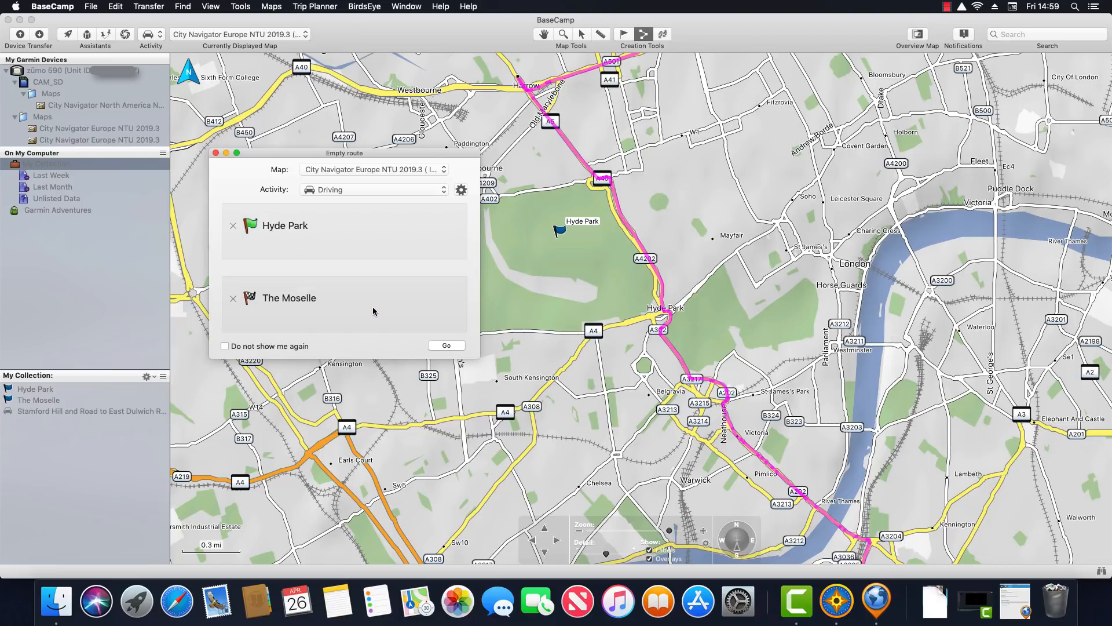
pyautogui.click(444, 347)
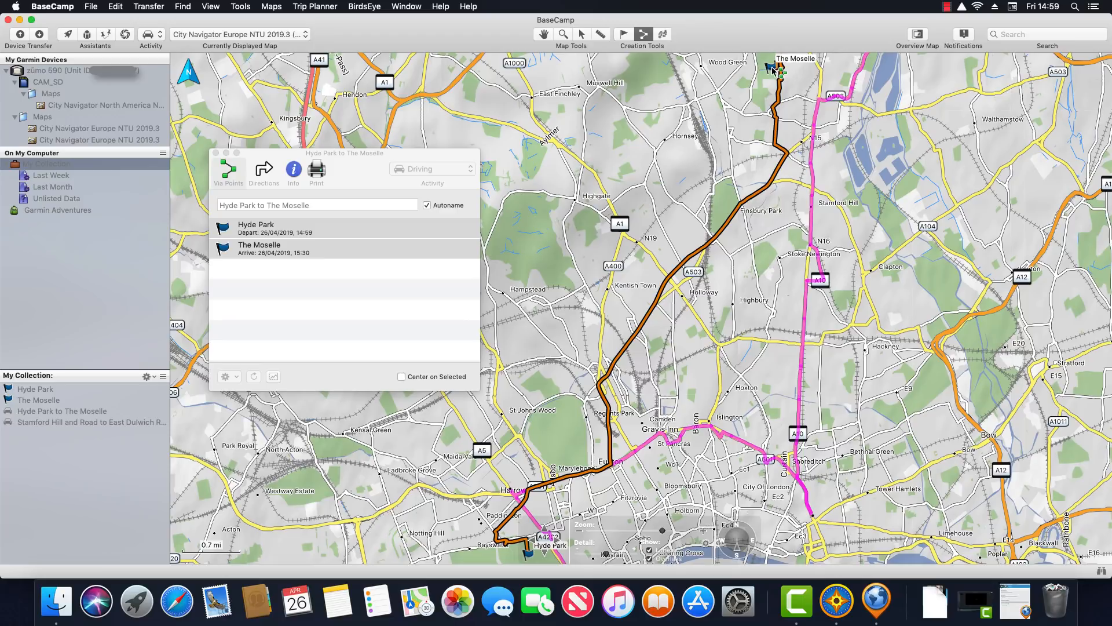
pyautogui.click(216, 153)
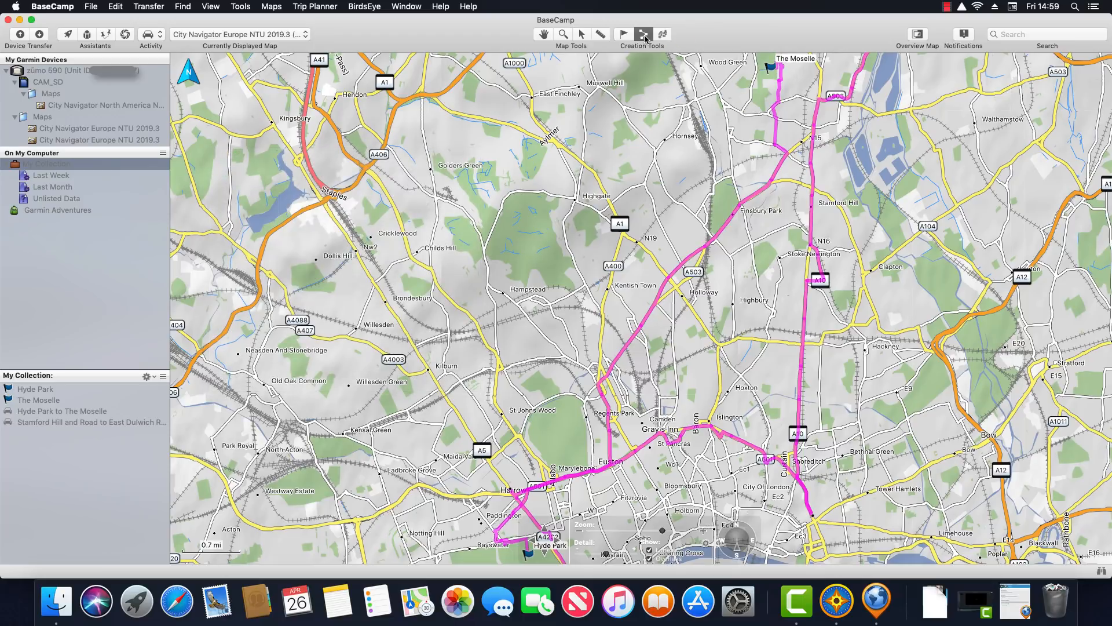
pyautogui.click(644, 36)
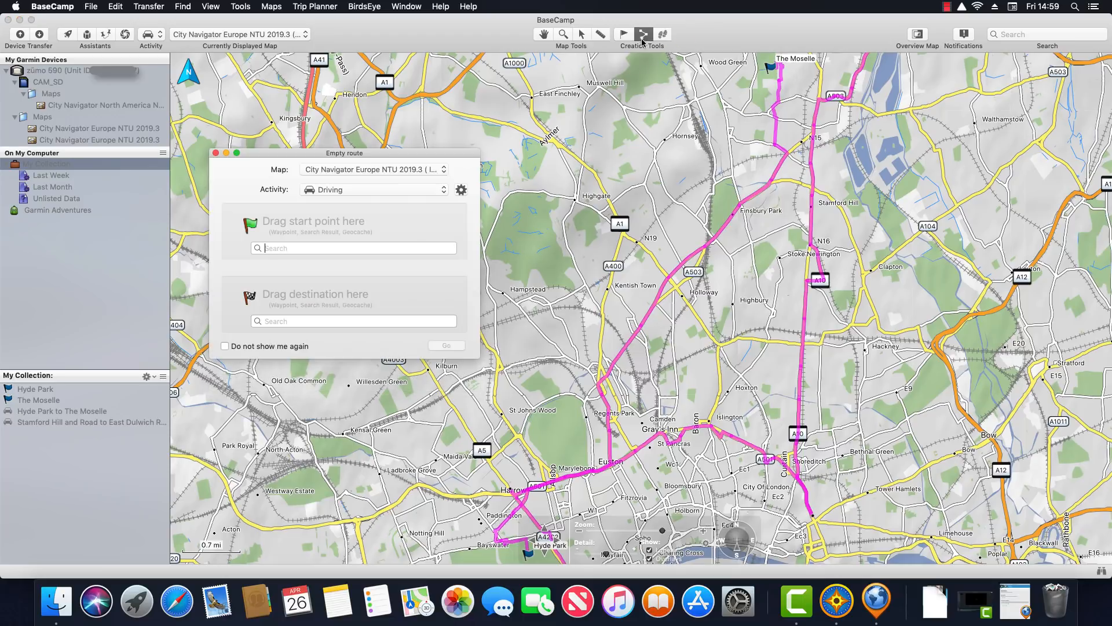
# Build the 6.1 mi route Nw9 to High Road, via Kilburn to near Neasden
pyautogui.click(216, 153)
pyautogui.click(305, 199)
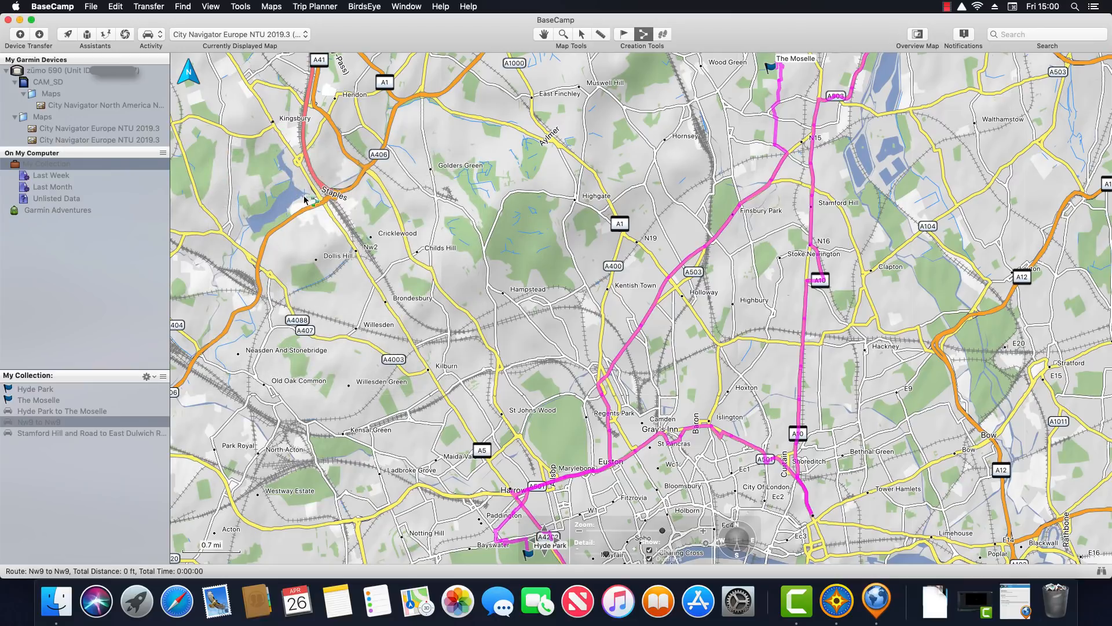
pyautogui.click(427, 367)
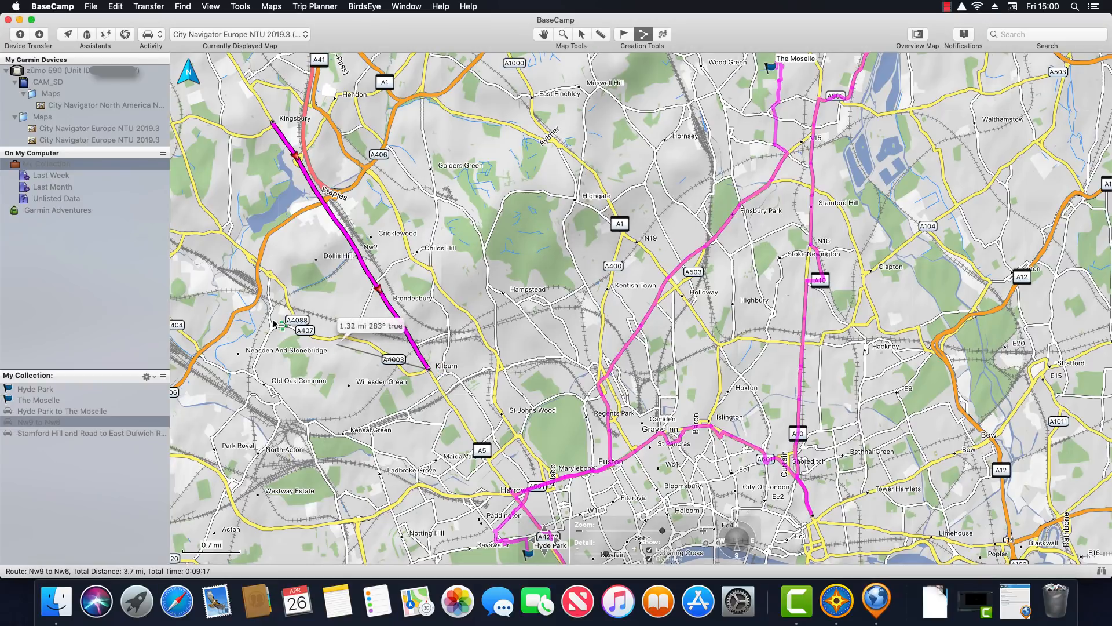
pyautogui.click(275, 328)
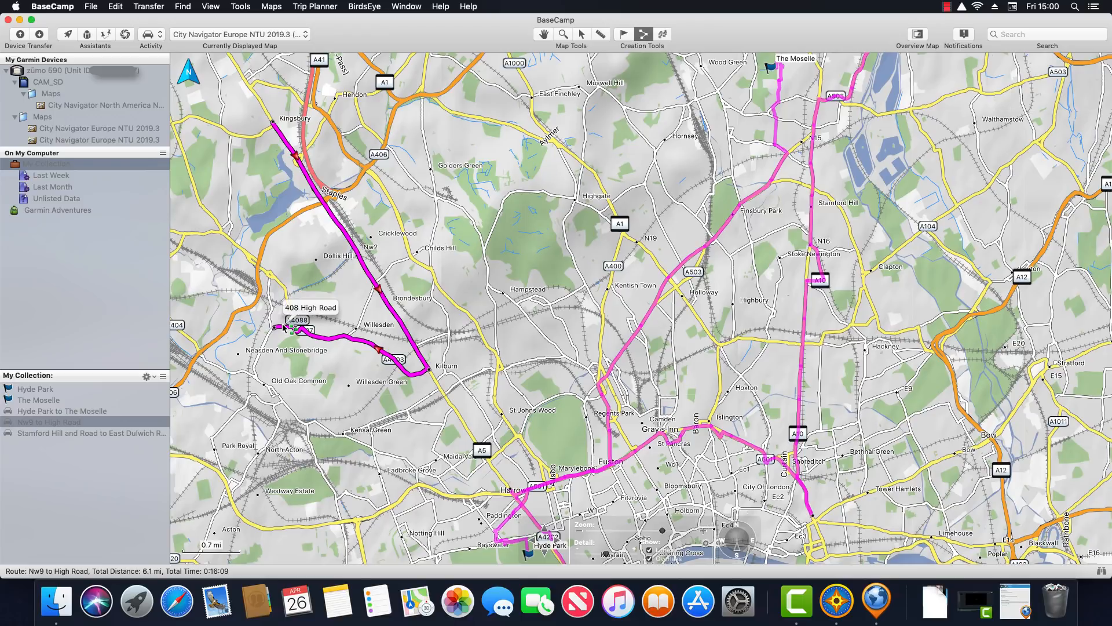
pyautogui.click(663, 36)
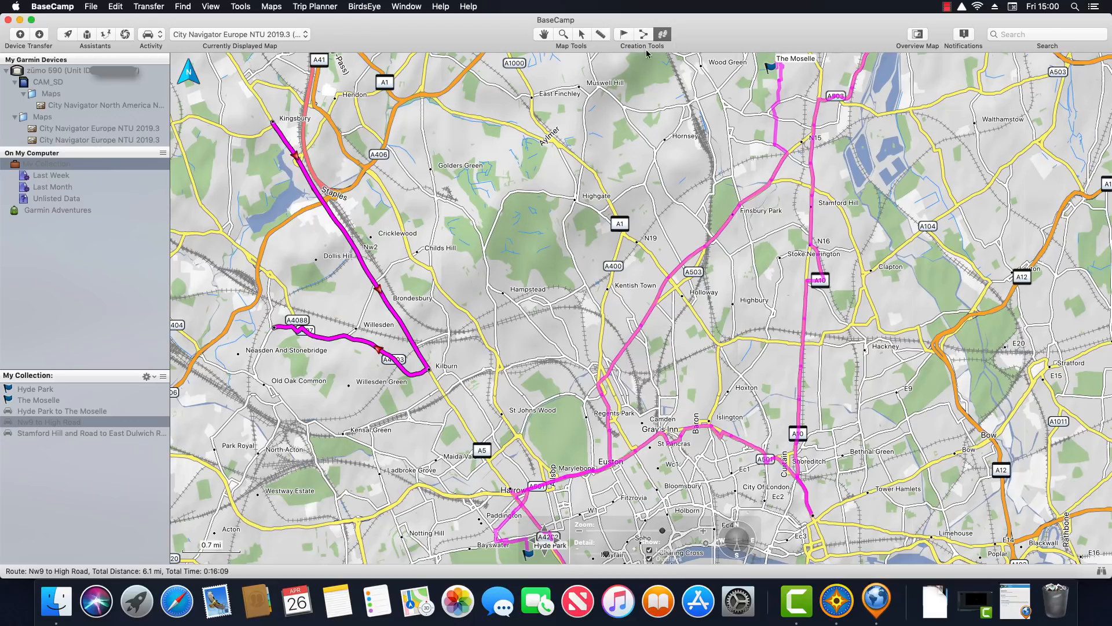
# Draw a five-point 4.0 mi track from Finchley past Highgate to Kentish Town
pyautogui.click(435, 96)
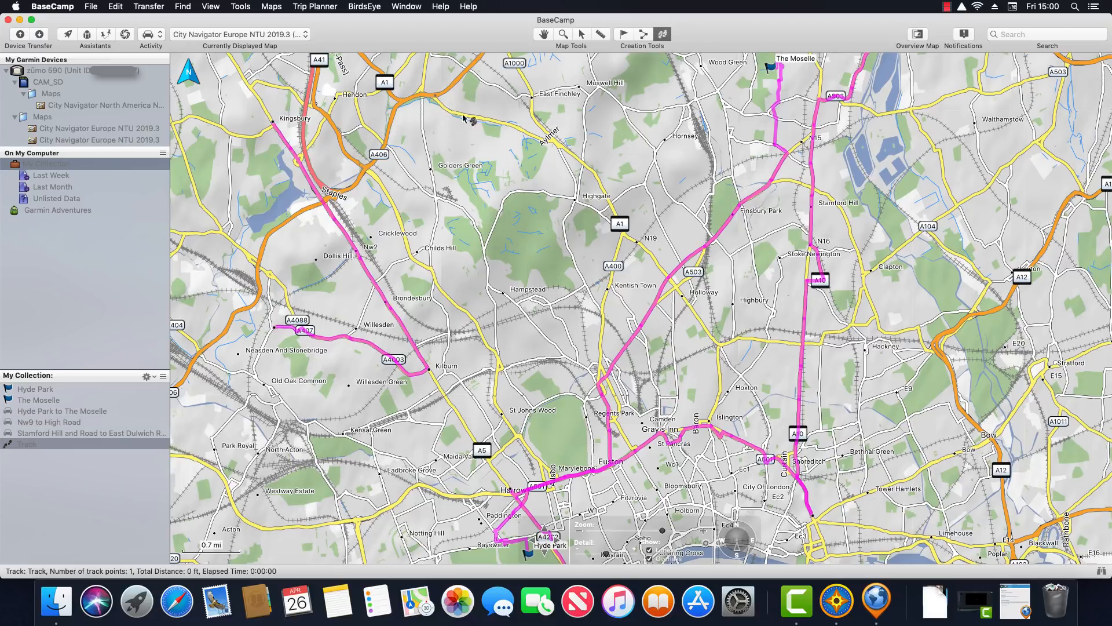
pyautogui.click(507, 123)
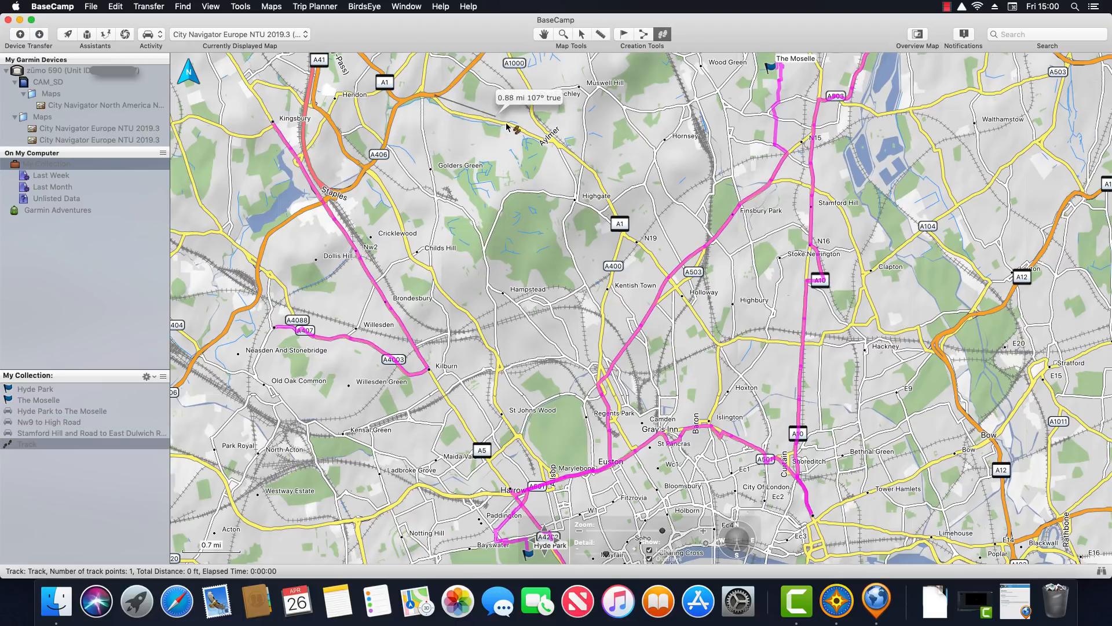
pyautogui.click(581, 159)
pyautogui.click(618, 223)
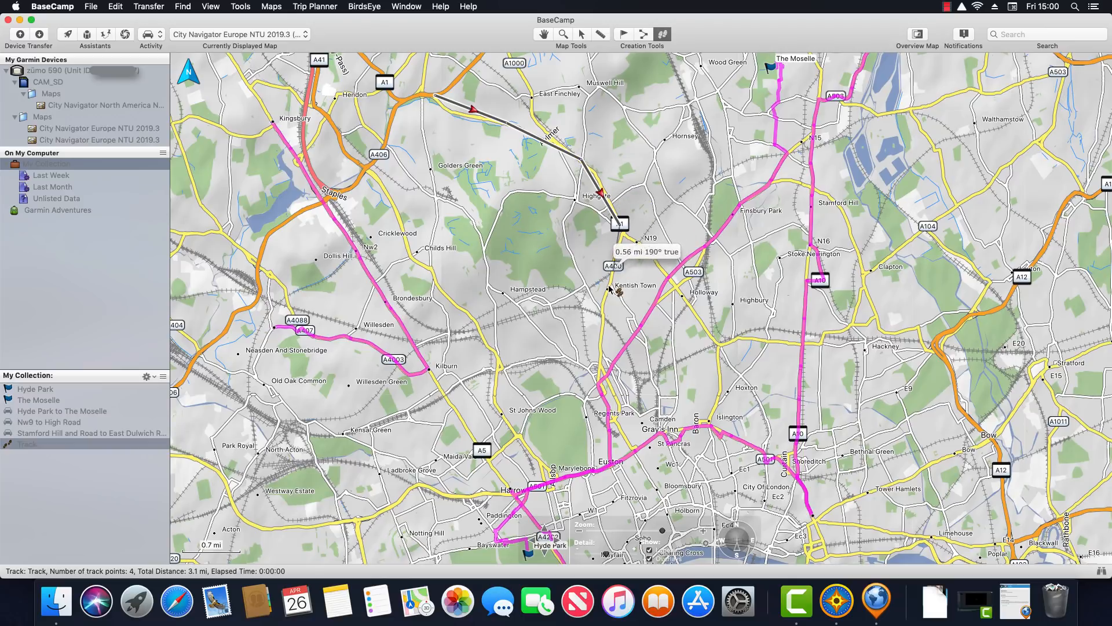
pyautogui.click(607, 290)
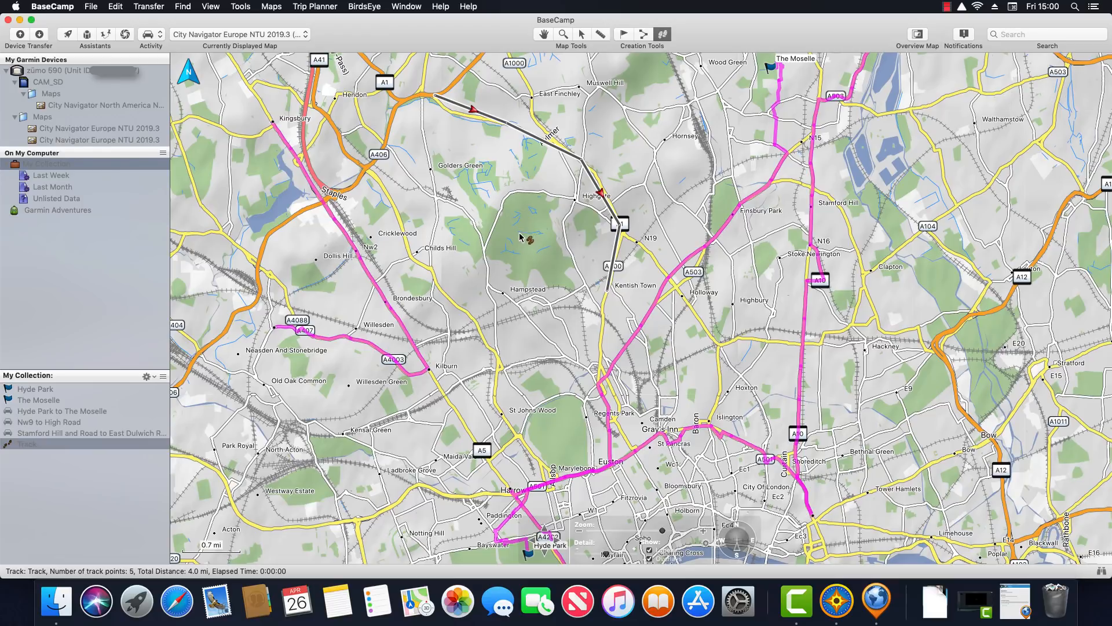
# Review the new track's properties, then open the Stamford Hill to East Dulwich route's directions
pyautogui.click(581, 36)
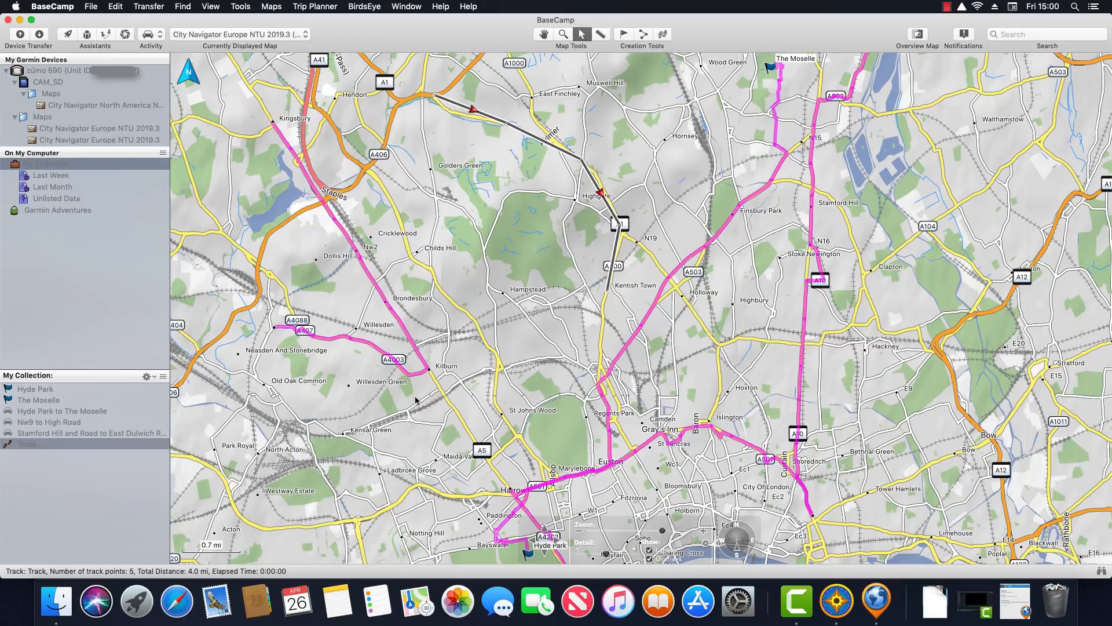
pyautogui.doubleClick(37, 448)
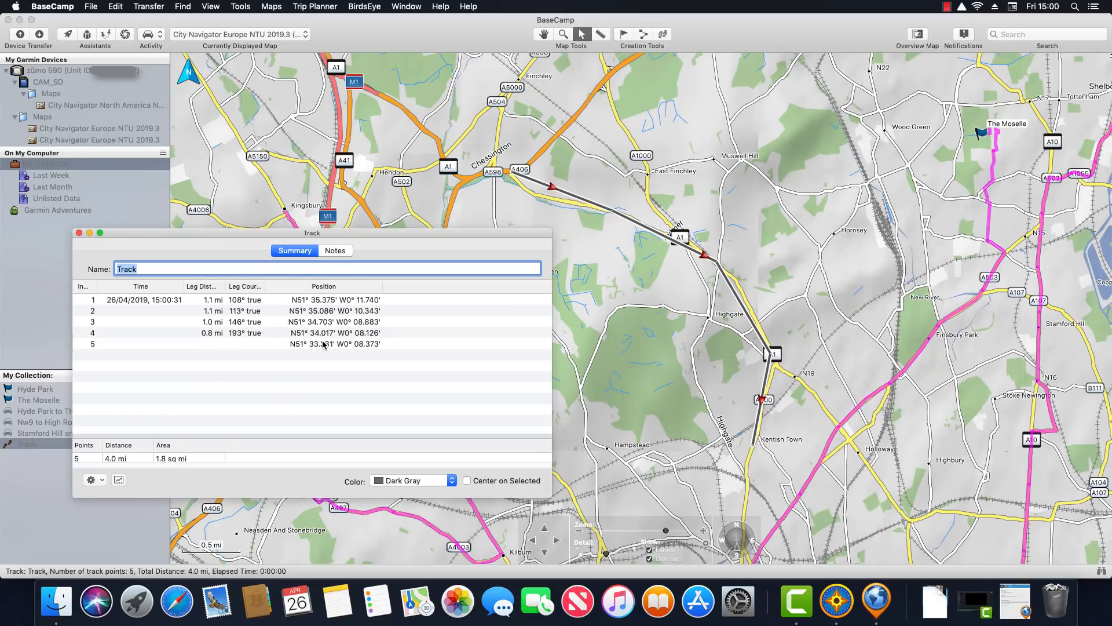
pyautogui.click(79, 233)
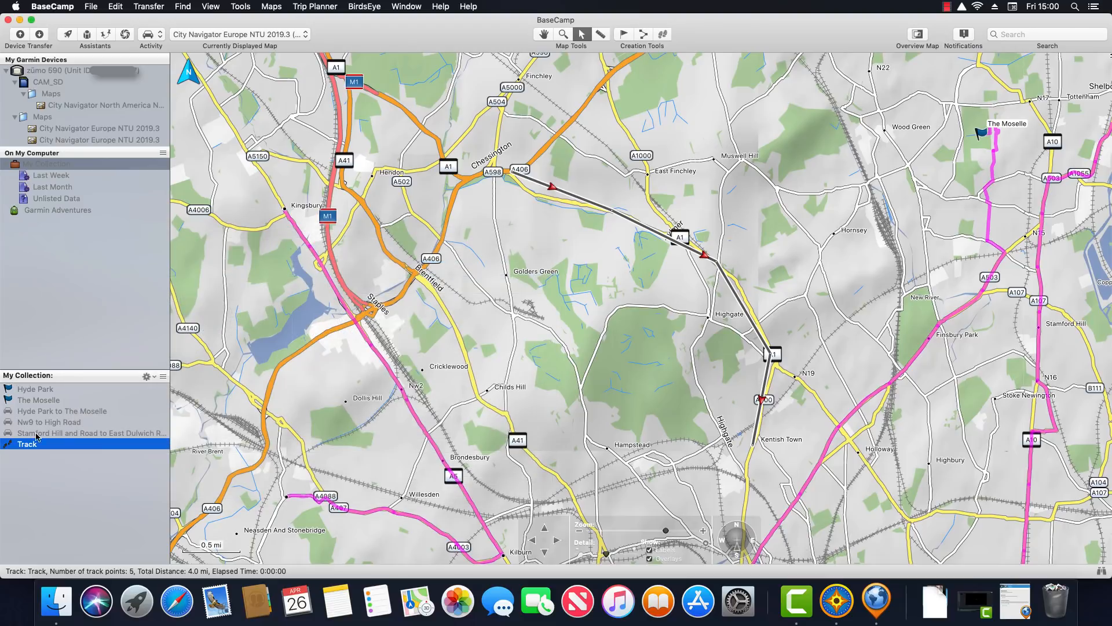
pyautogui.doubleClick(64, 434)
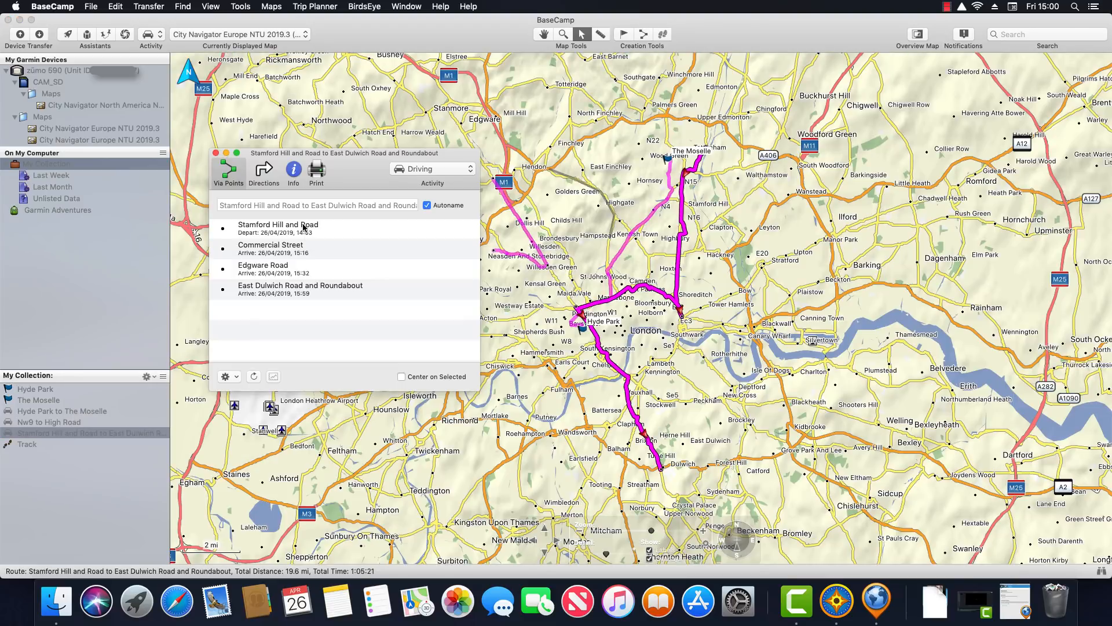
# Close the route directions and show the Great Britain overview map marking London
pyautogui.click(215, 153)
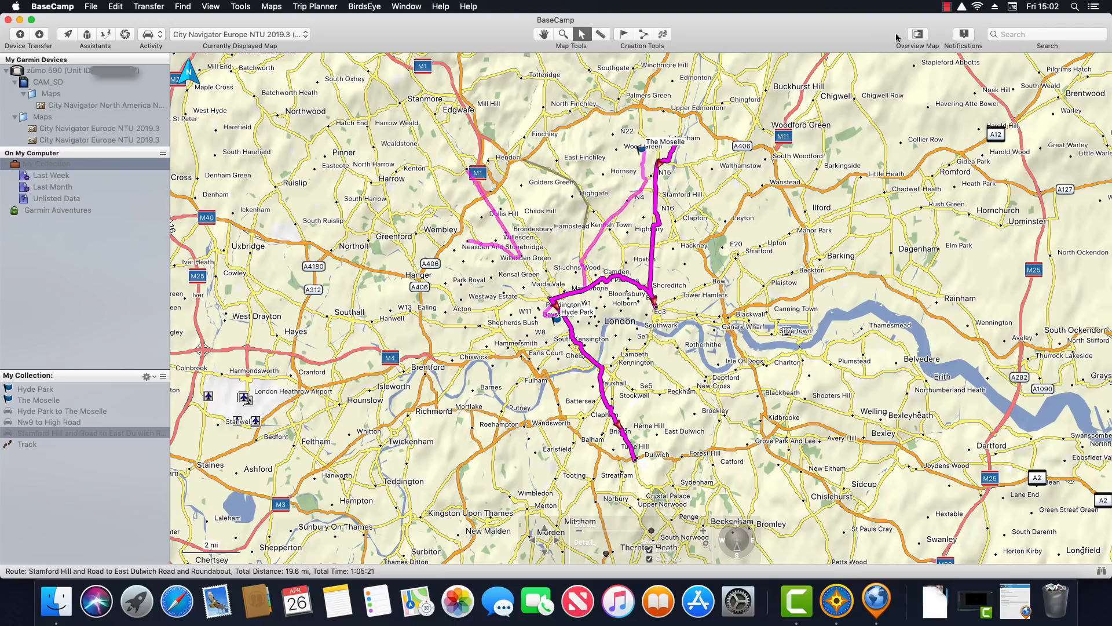
pyautogui.click(917, 36)
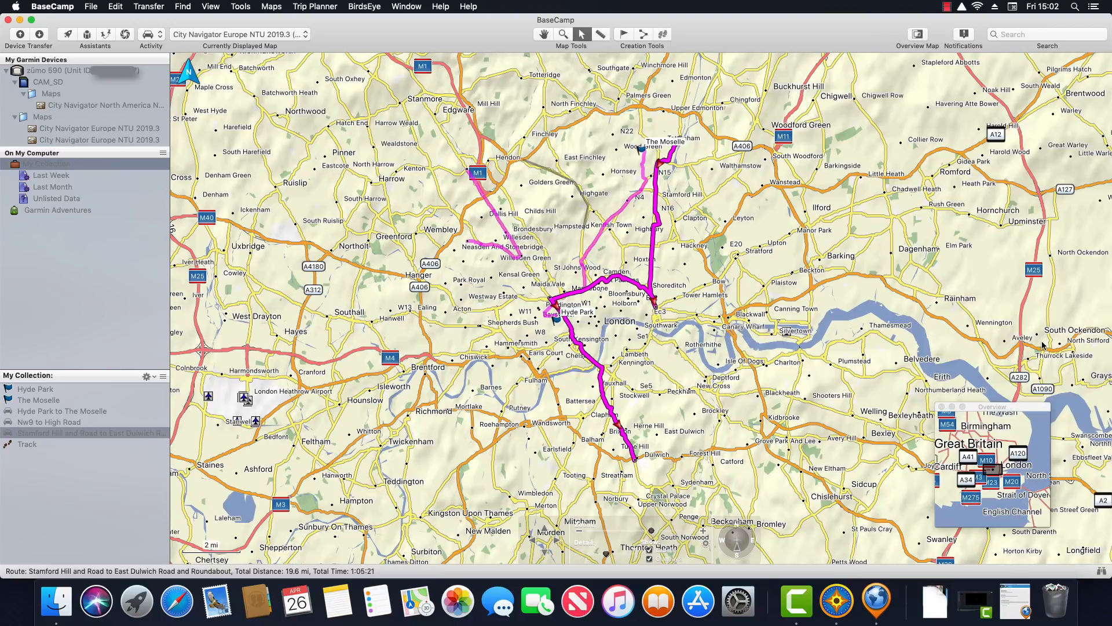
# Zoom out to a 10 mi scale and shift the main map north to the Birmingham Midlands
pyautogui.click(1028, 410)
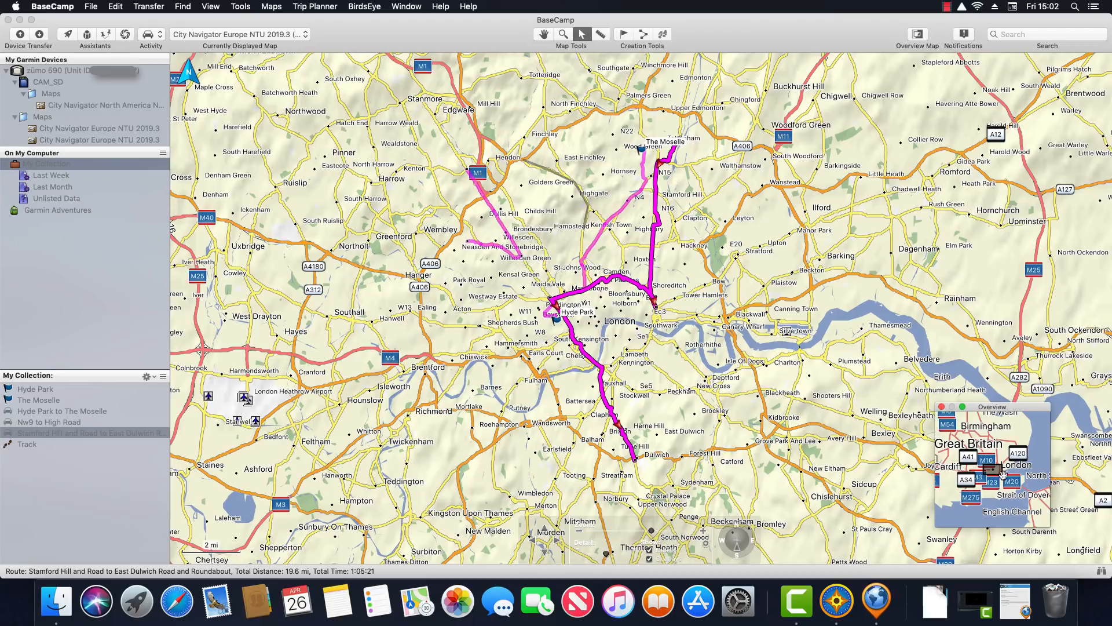
pyautogui.click(358, 203)
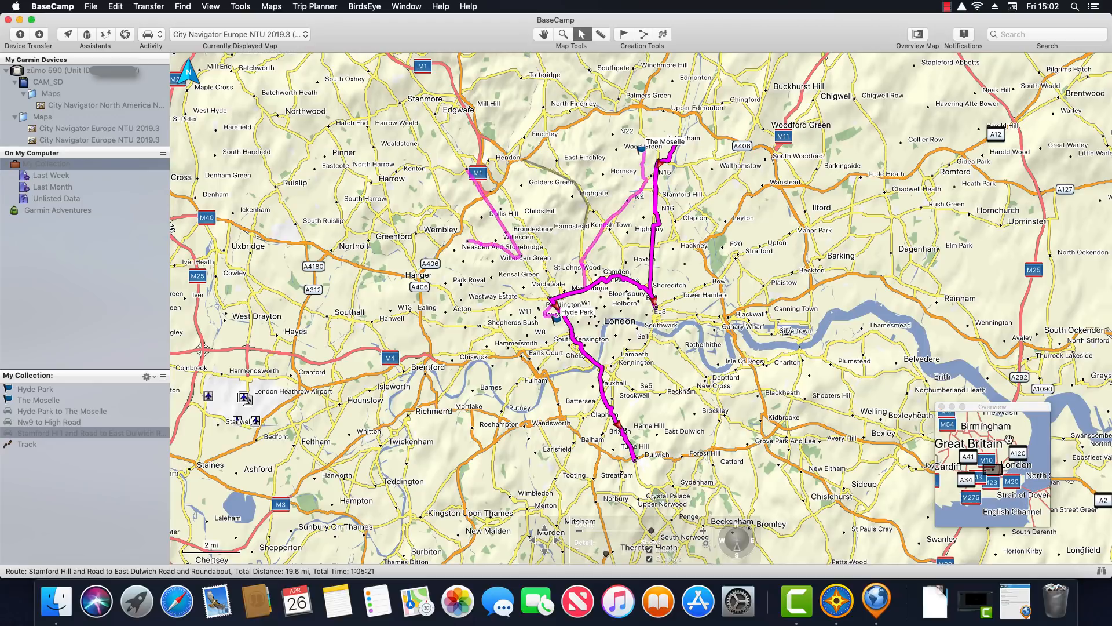
pyautogui.moveTo(1012, 445); pyautogui.dragTo(1017, 455)
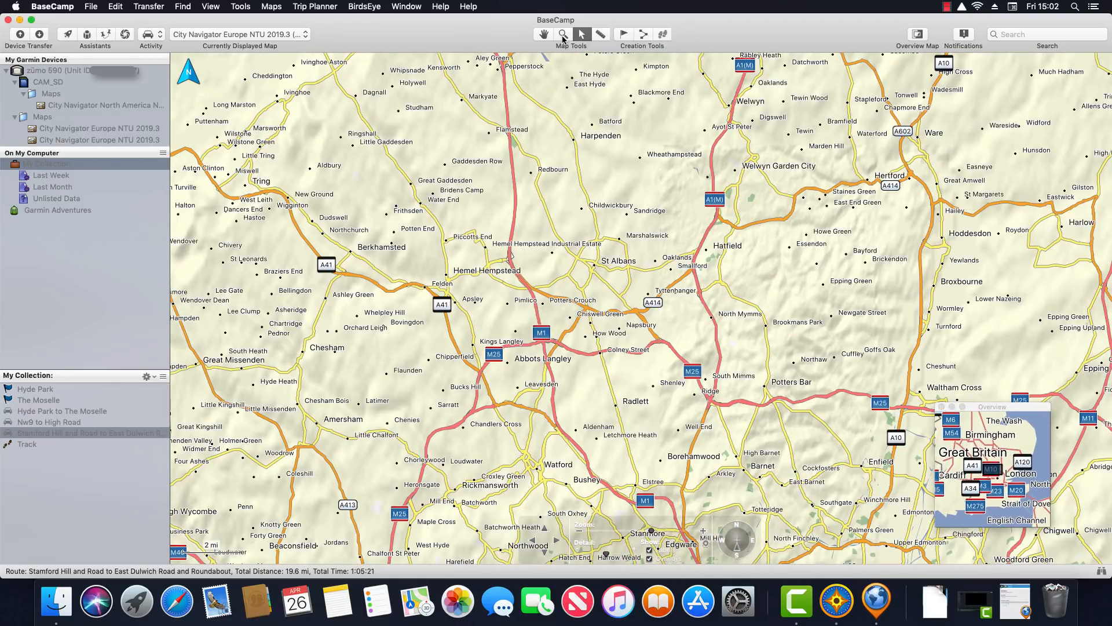
pyautogui.click(563, 34)
pyautogui.scroll(-2, 495, 233)
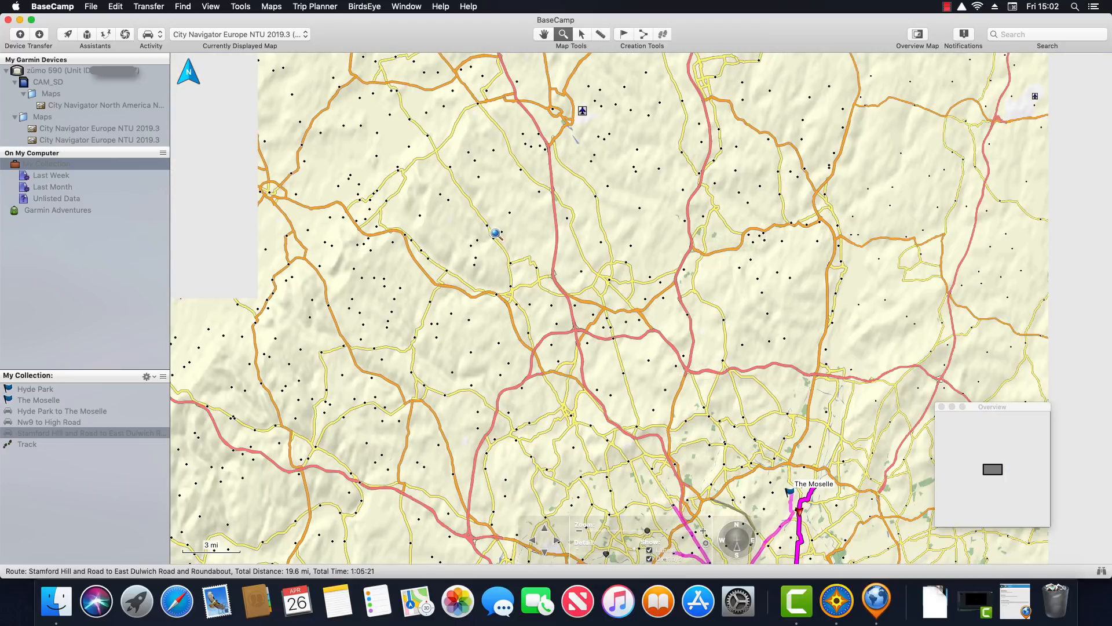
pyautogui.scroll(-1, 495, 234)
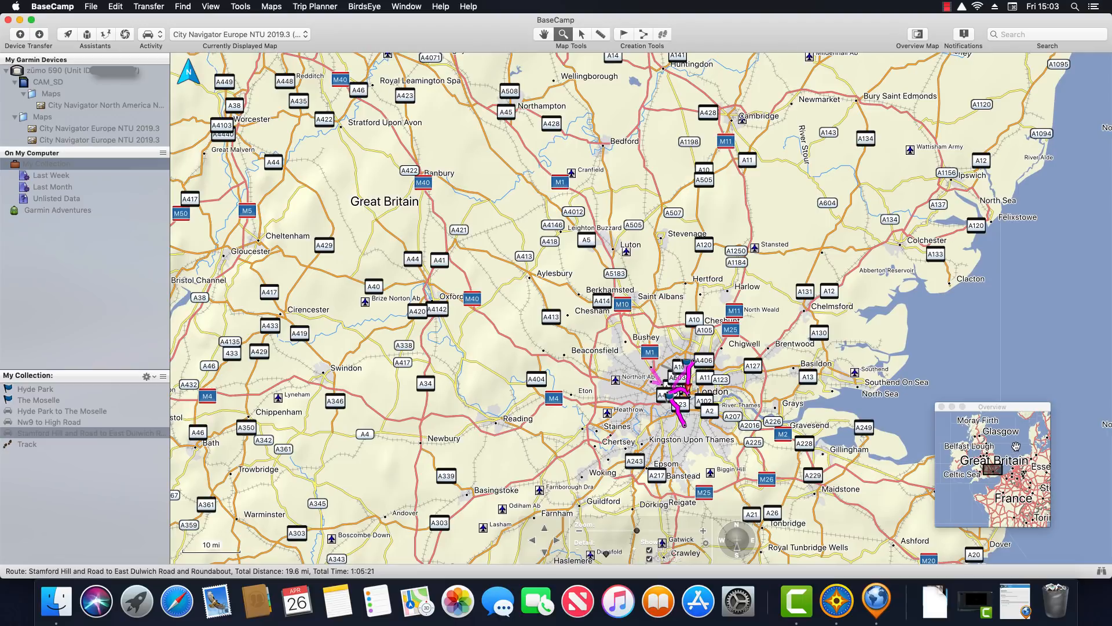
pyautogui.moveTo(1013, 449); pyautogui.dragTo(1018, 457)
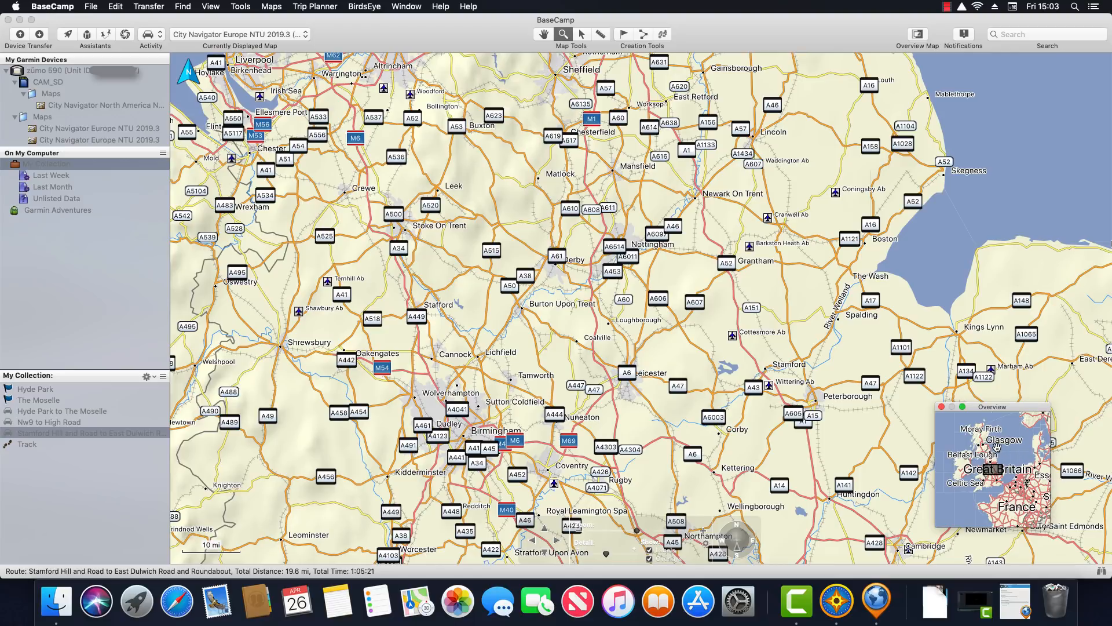
# Close the overview map and check the notifications, which are empty
pyautogui.click(942, 406)
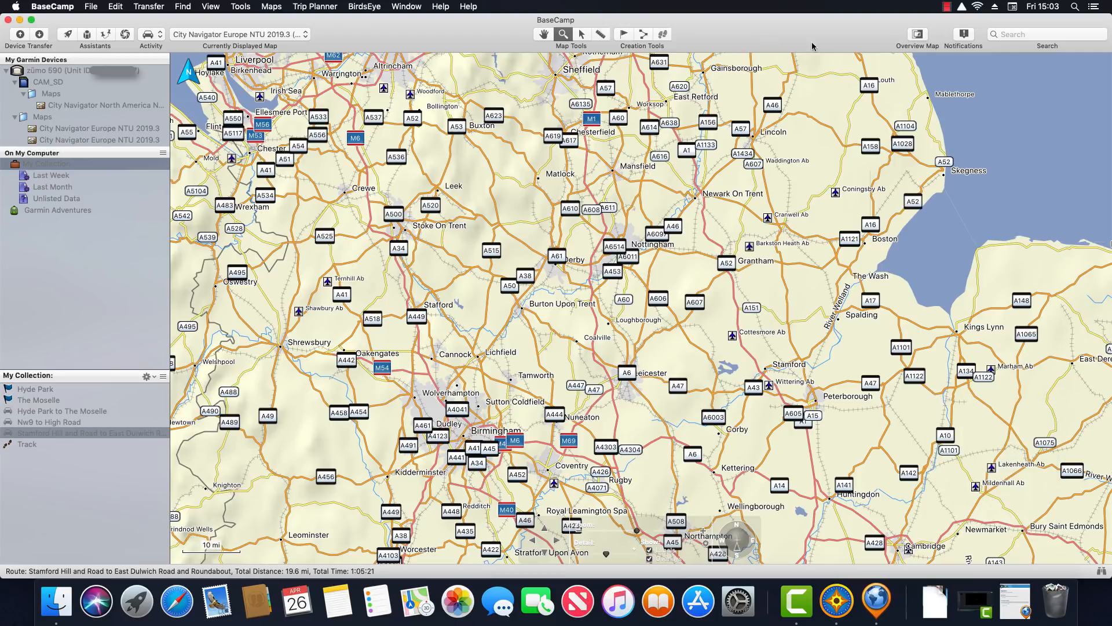
pyautogui.click(964, 36)
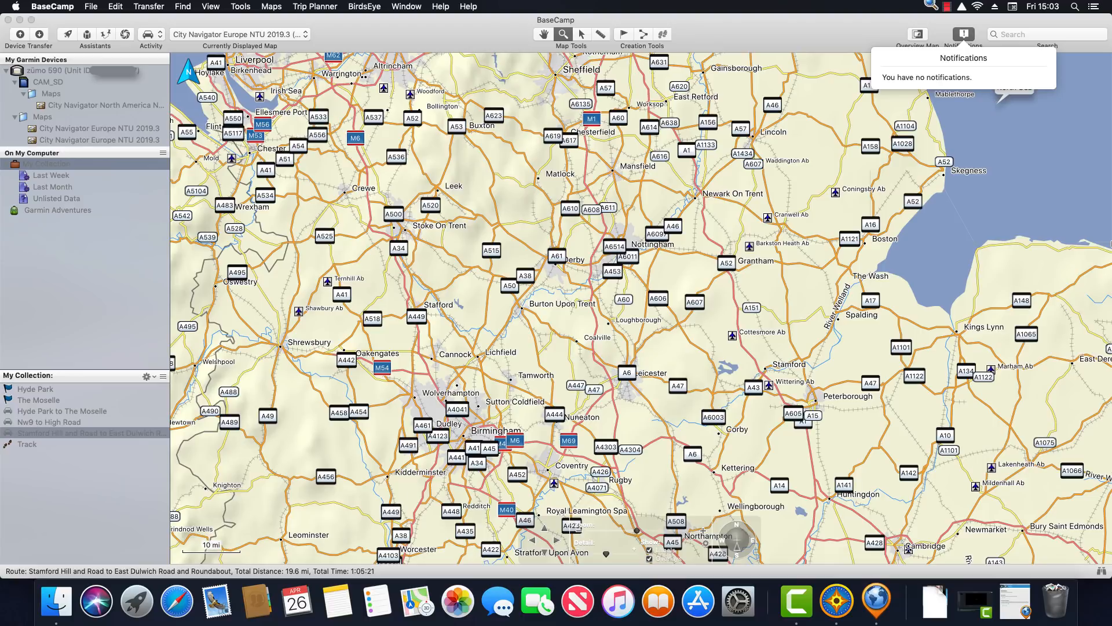
pyautogui.moveTo(865, 31); pyautogui.dragTo(862, 32)
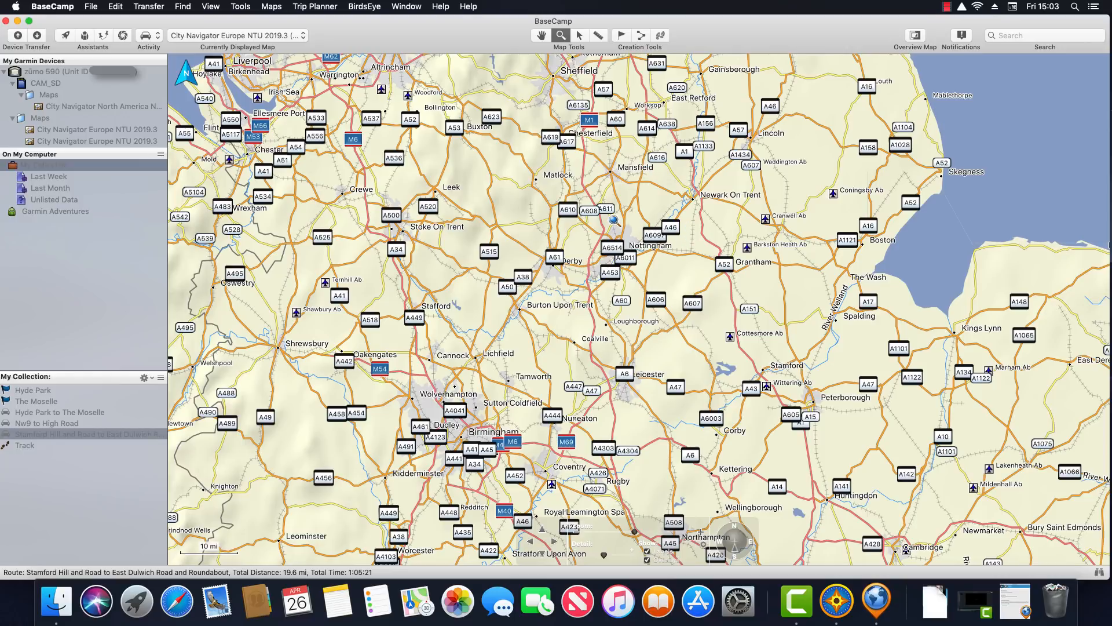
# Pan the map back south so southern England and the magenta London routes show
pyautogui.click(544, 38)
pyautogui.moveTo(697, 208)
pyautogui.mouseDown()
pyautogui.moveTo(701, 88)
pyautogui.moveTo(686, 2)
pyautogui.mouseUp()
pyautogui.moveTo(709, 349)
pyautogui.mouseDown()
pyautogui.moveTo(621, 174)
pyautogui.moveTo(572, 123)
pyautogui.mouseUp()
pyautogui.click(560, 36)
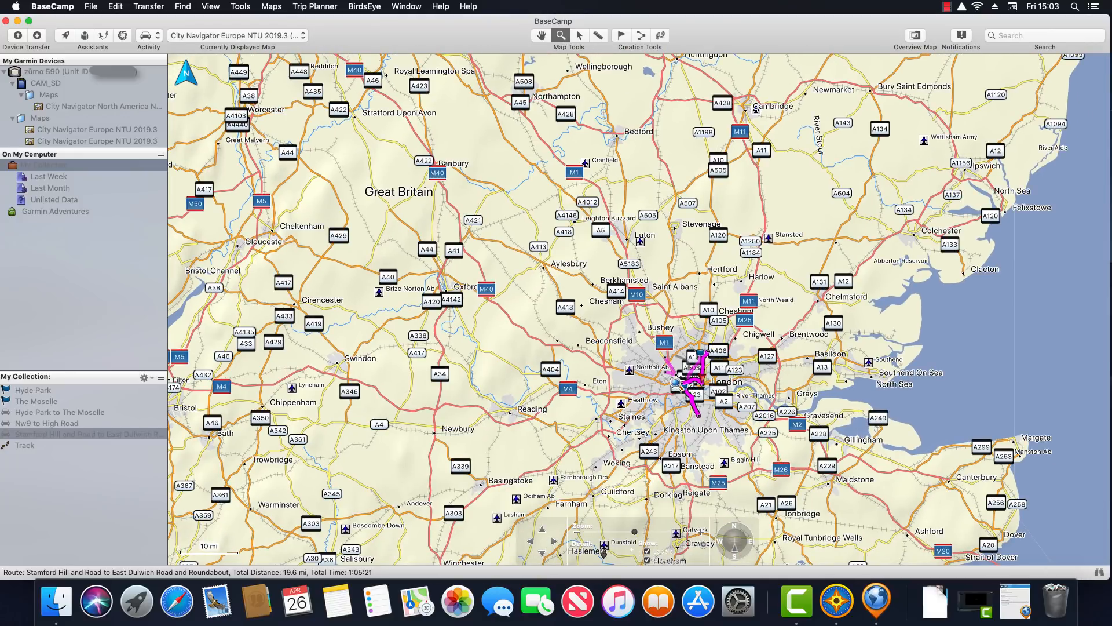
# Zoom in around Hyde Park, search for Restaurant, and view Serpentine Bar And Kitchen's details
pyautogui.moveTo(662, 374); pyautogui.dragTo(761, 419)
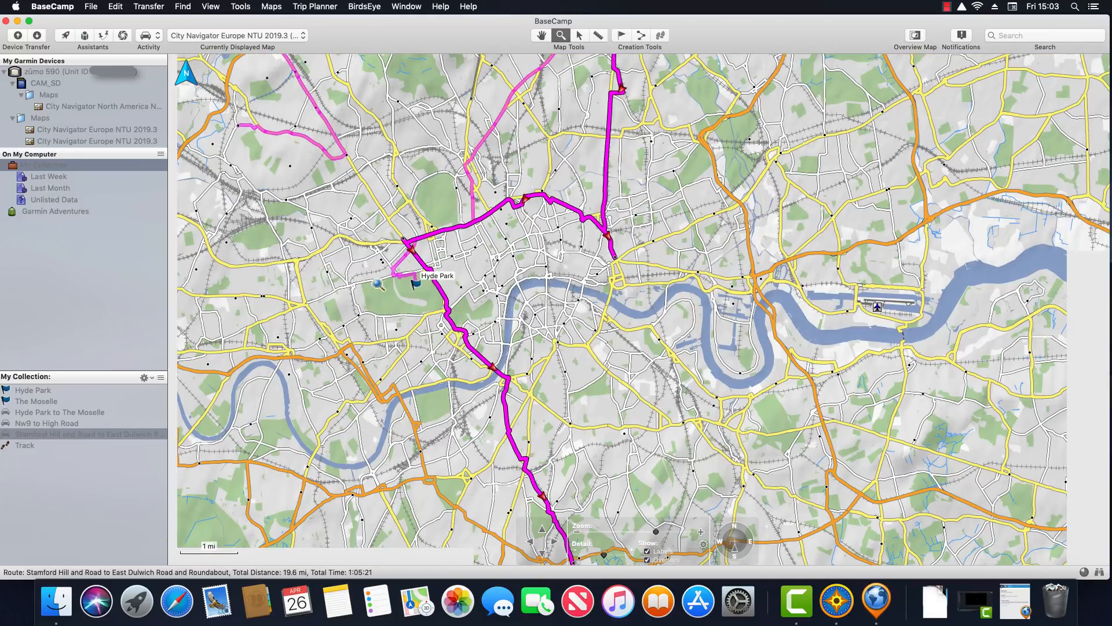
pyautogui.moveTo(322, 249); pyautogui.dragTo(513, 349)
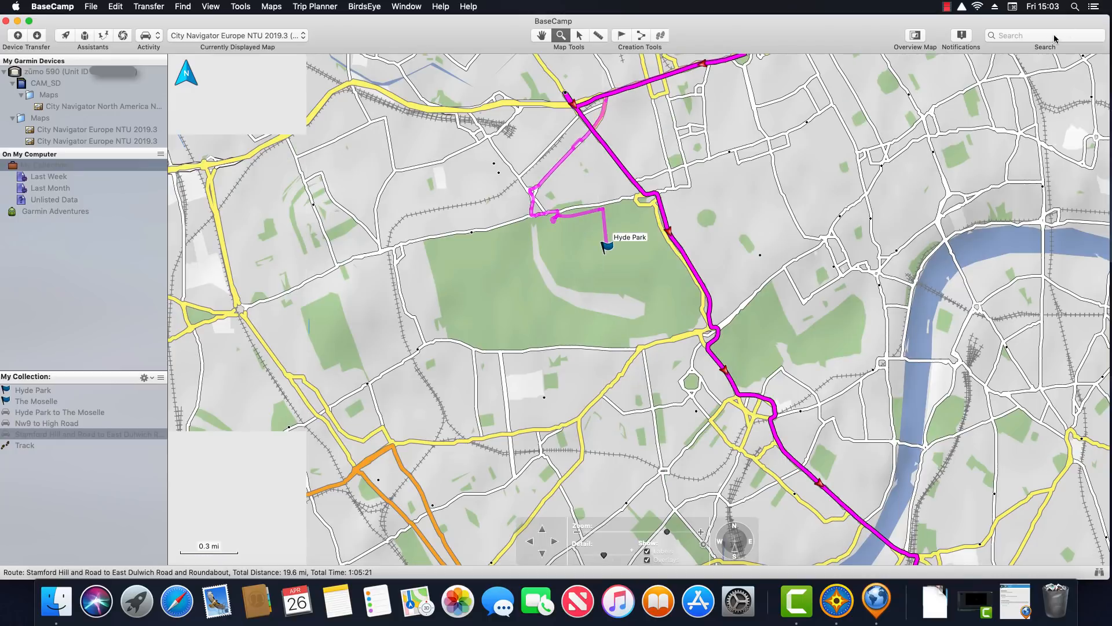
pyautogui.click(1031, 36)
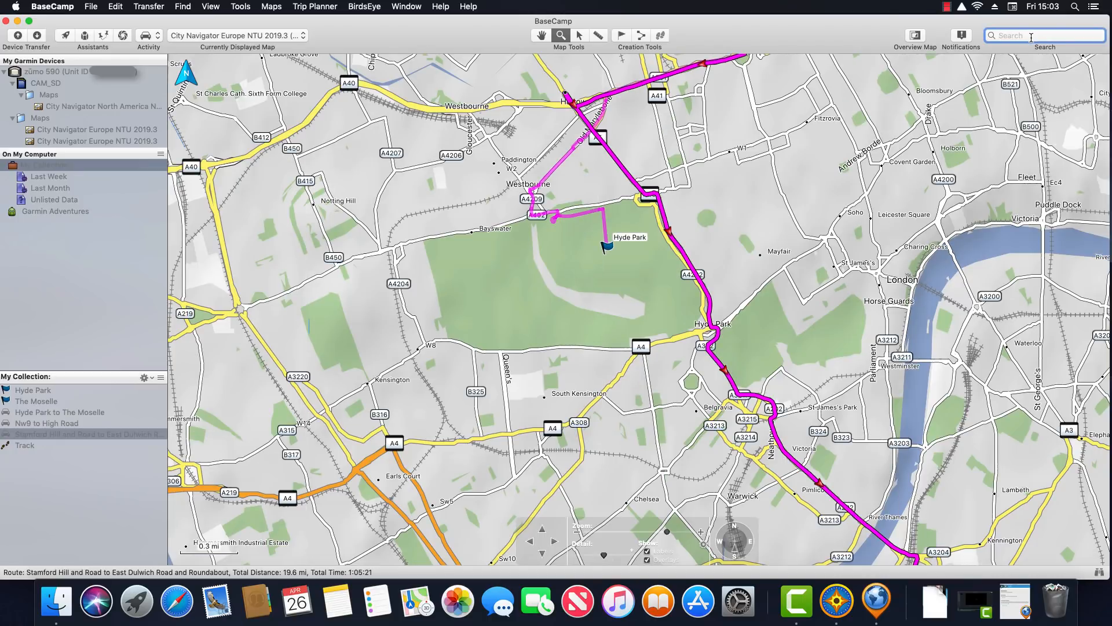
pyautogui.write('Restaurant')
pyautogui.press('Return')
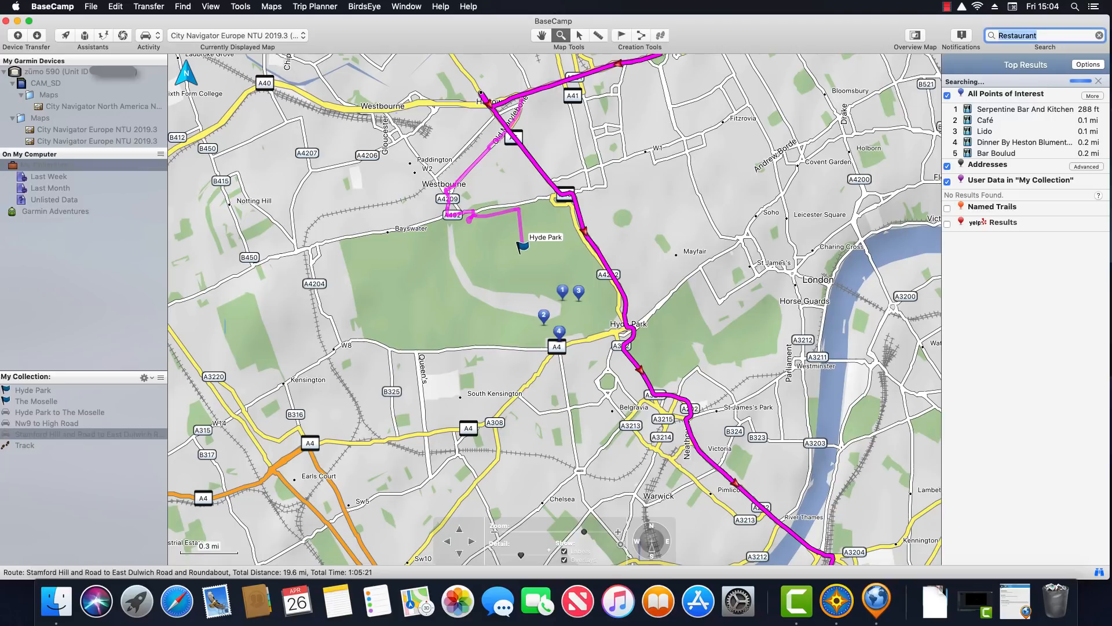
pyautogui.click(1008, 110)
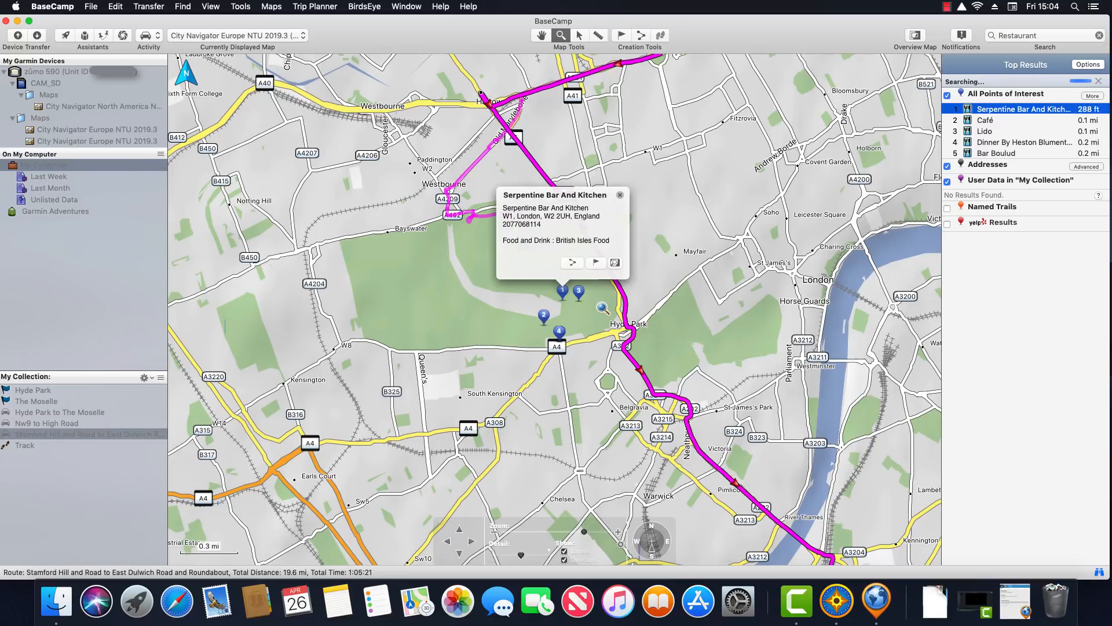
pyautogui.click(621, 198)
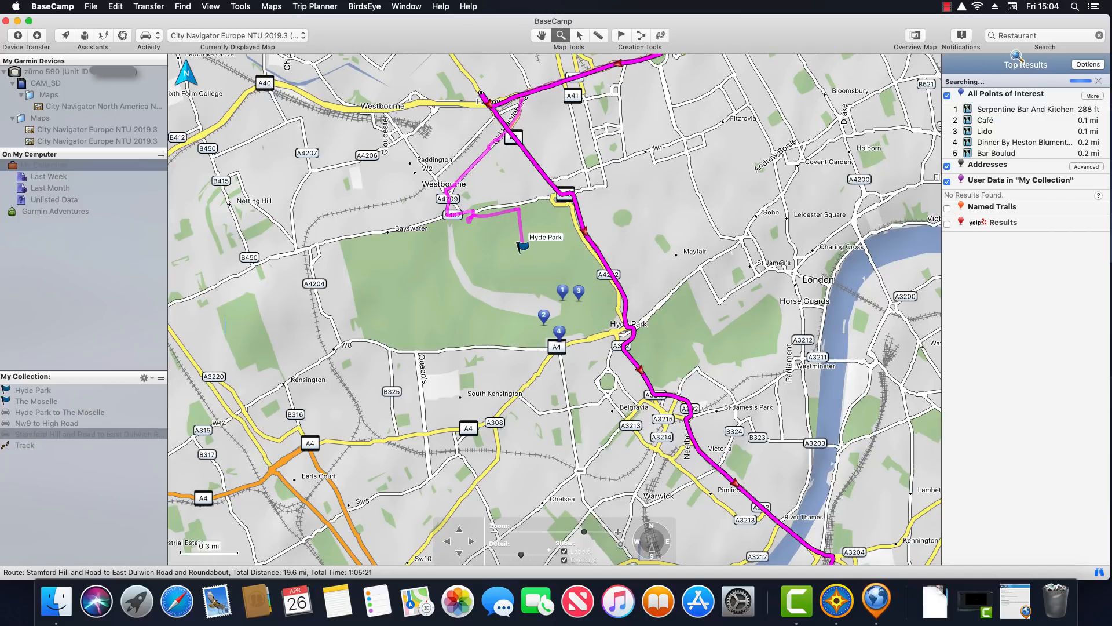
# Search for Fuel stations, then clear the search and hide the results
pyautogui.press('super+f')
pyautogui.write('F')
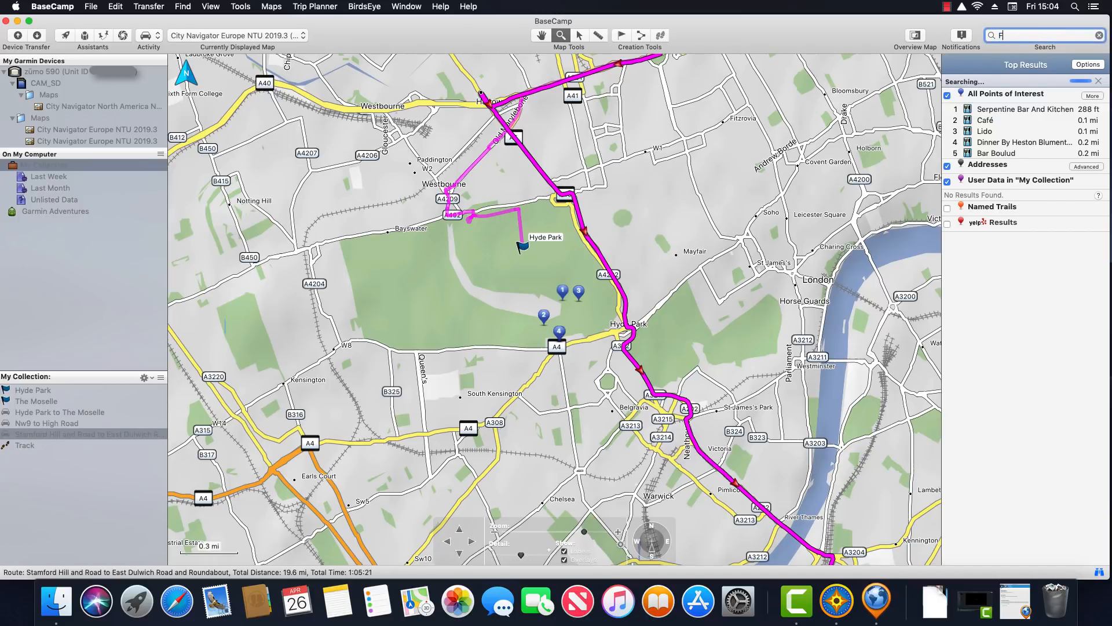
pyautogui.write('uel')
pyautogui.press('Return')
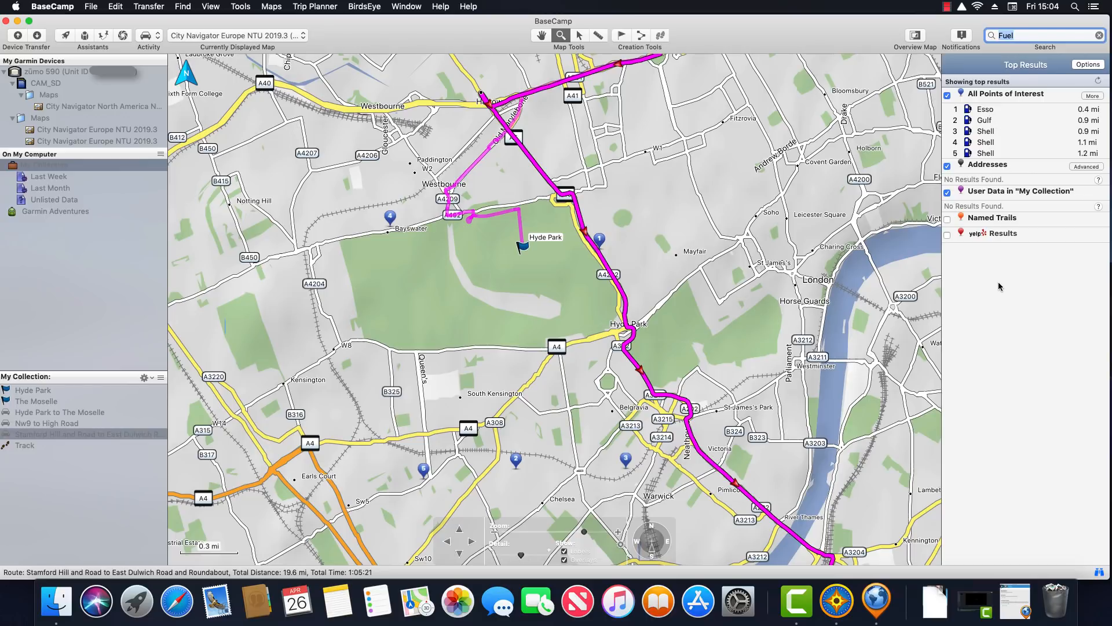
pyautogui.click(1099, 36)
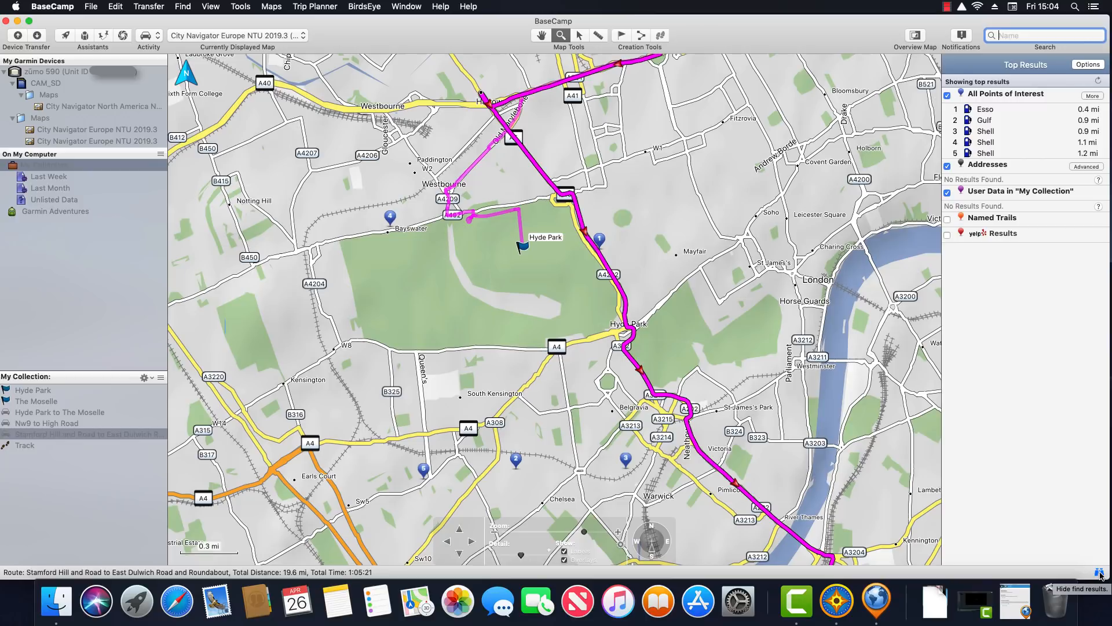
pyautogui.click(1100, 574)
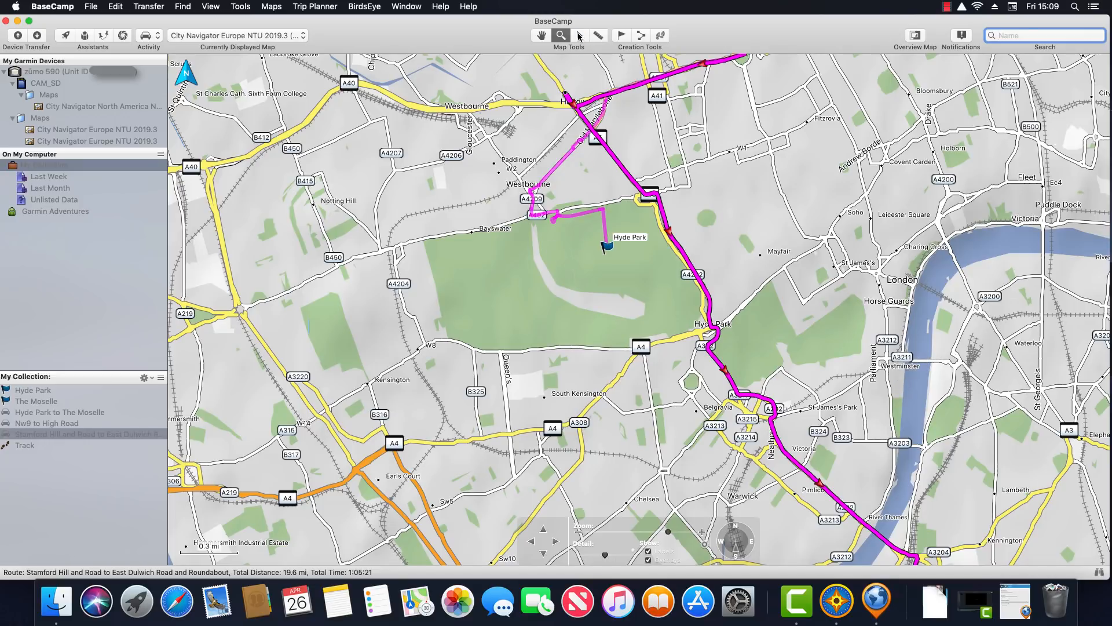
# Pan the map north, west, south and east with the navigation arrows, ending at Hyde Park
pyautogui.click(579, 36)
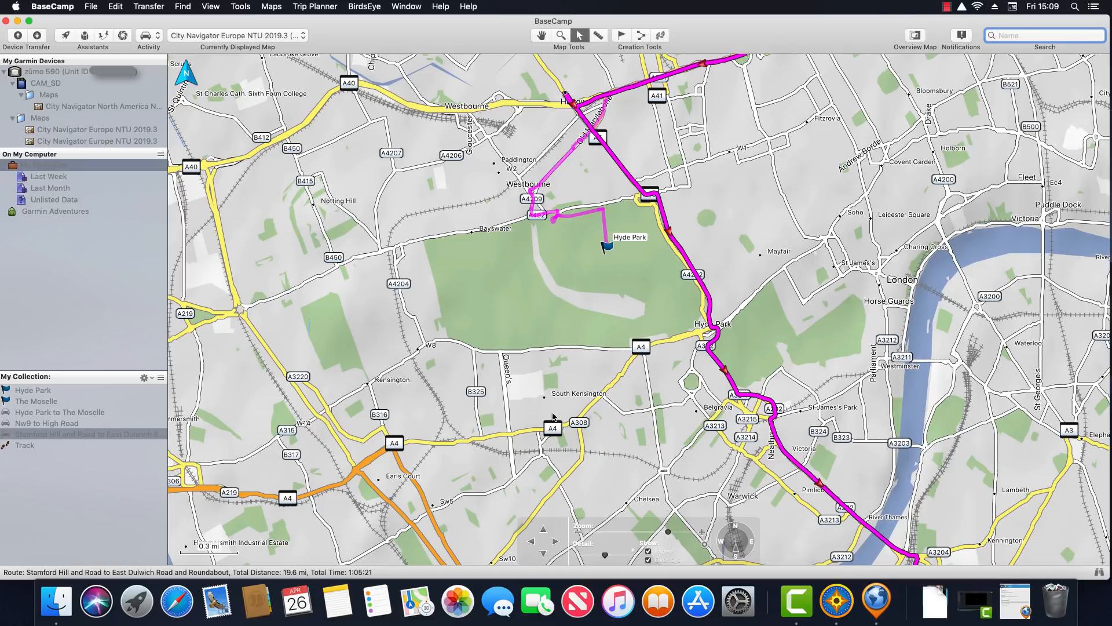
pyautogui.click(544, 530)
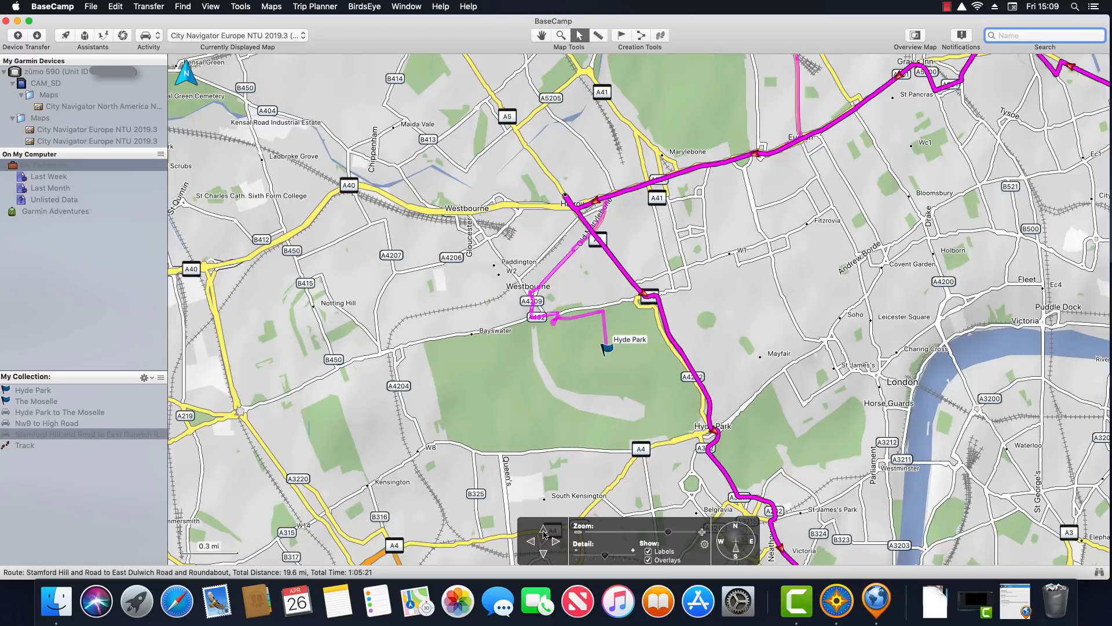
pyautogui.click(544, 530)
pyautogui.click(532, 542)
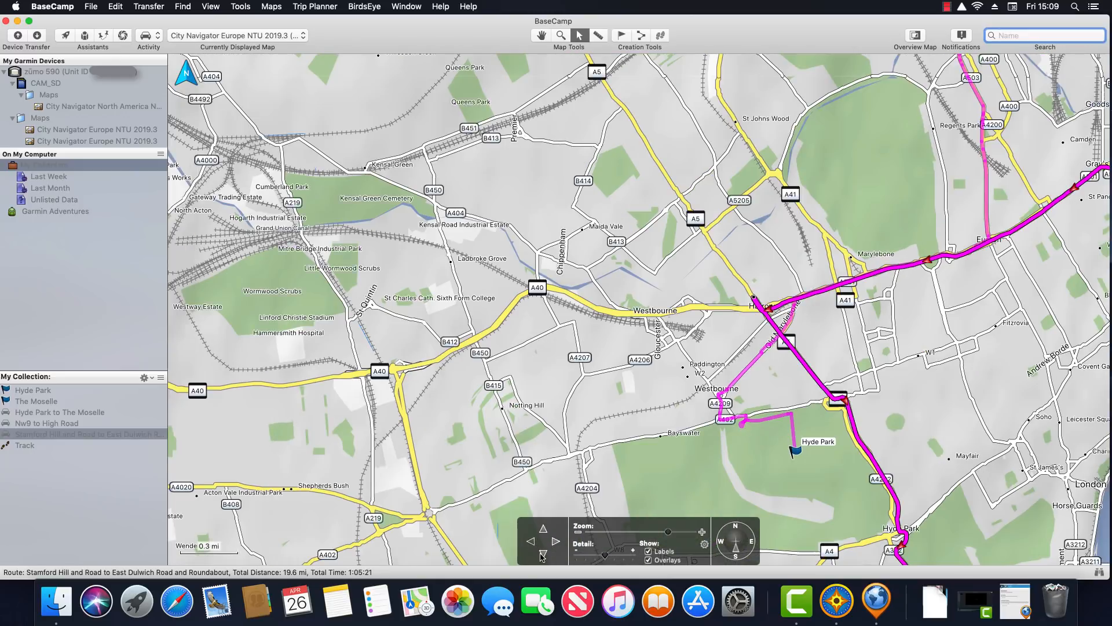
pyautogui.click(531, 542)
pyautogui.click(543, 554)
pyautogui.click(543, 554)
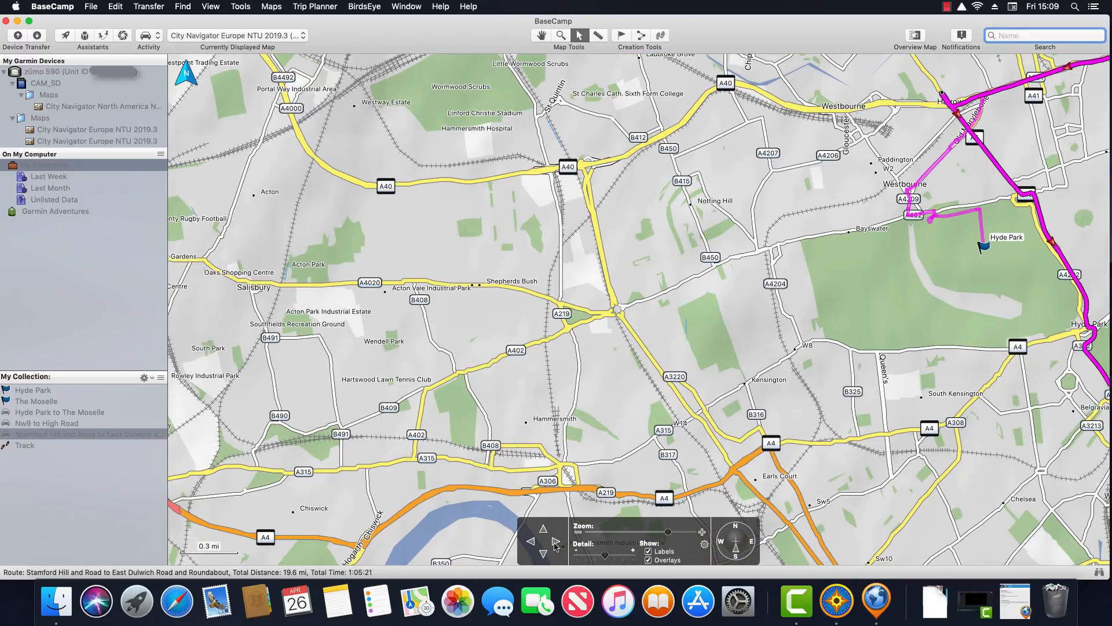
pyautogui.click(556, 541)
pyautogui.click(556, 541)
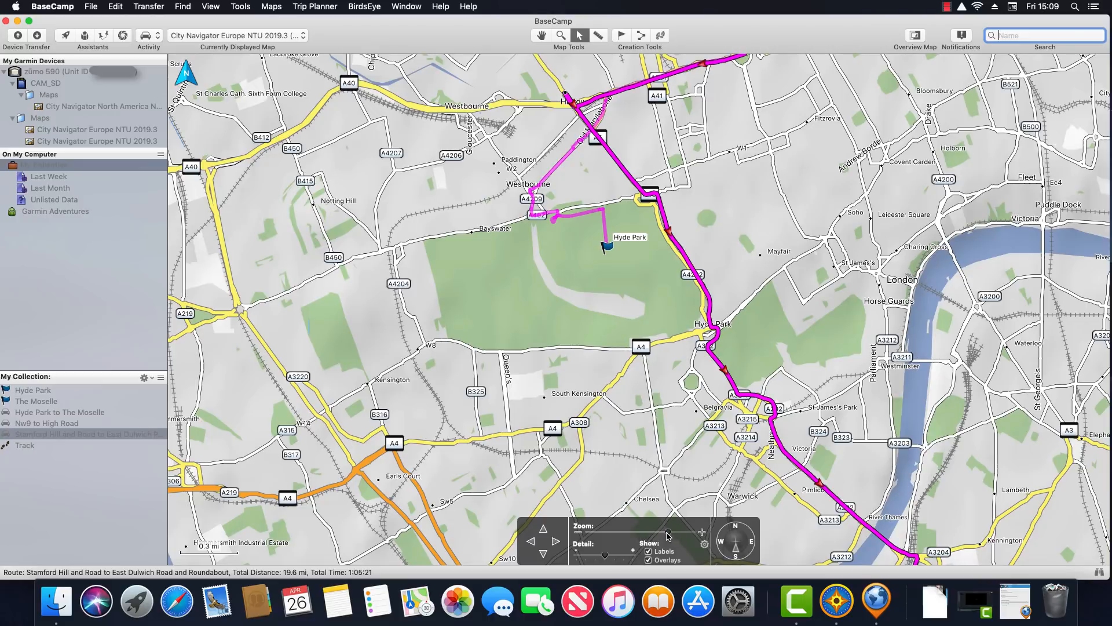
# Zoom out to 1.5 mi, back to 0.7 mi, and raise the map detail level
pyautogui.moveTo(667, 532); pyautogui.dragTo(657, 533)
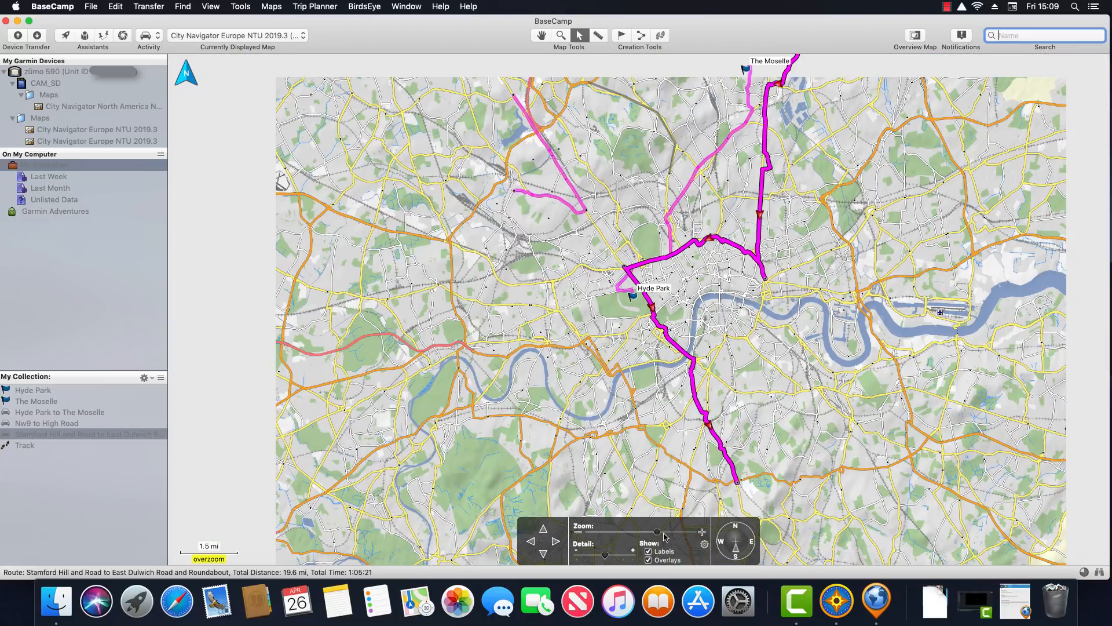
pyautogui.click(666, 535)
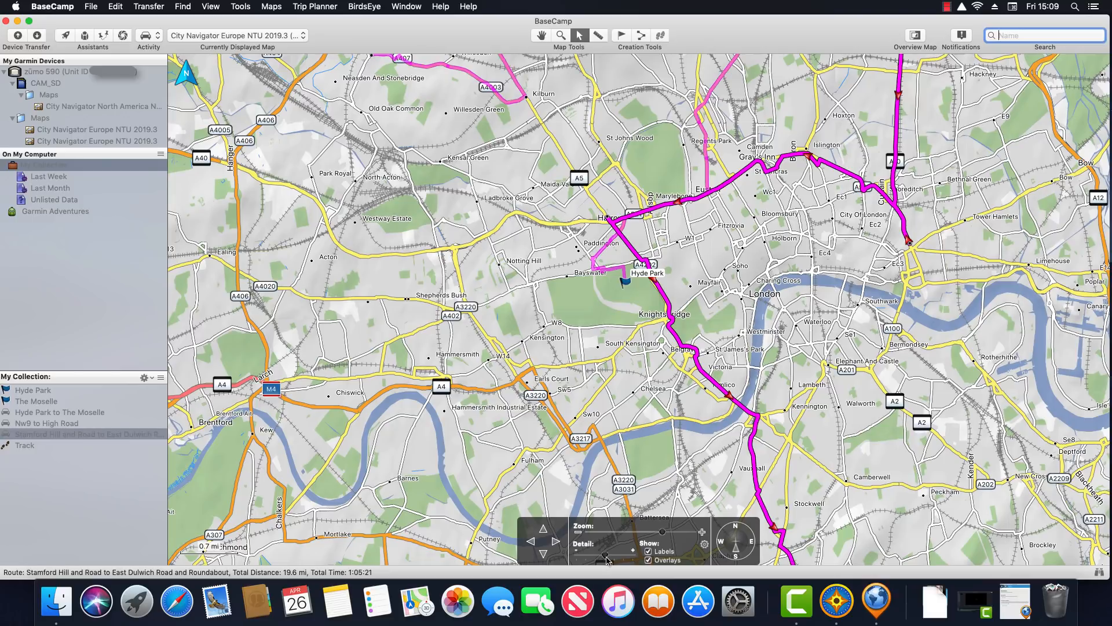
pyautogui.moveTo(606, 558); pyautogui.dragTo(636, 559)
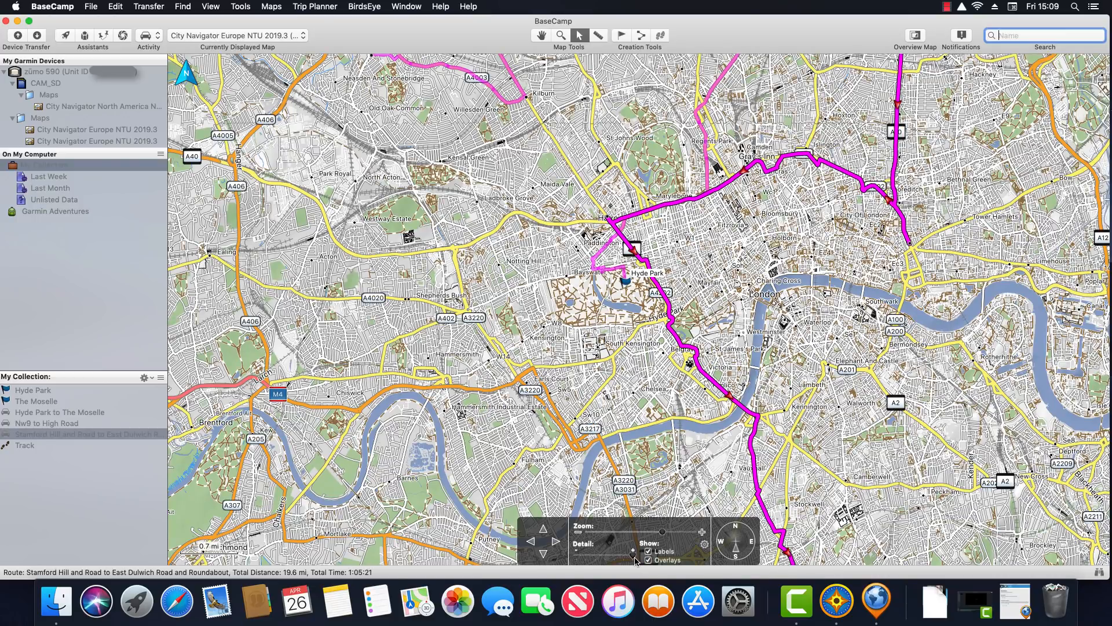
# Zoom in on Hyde Park to a 0.2 mi scale and try map detail from minimum to maximum
pyautogui.click(703, 531)
pyautogui.click(702, 532)
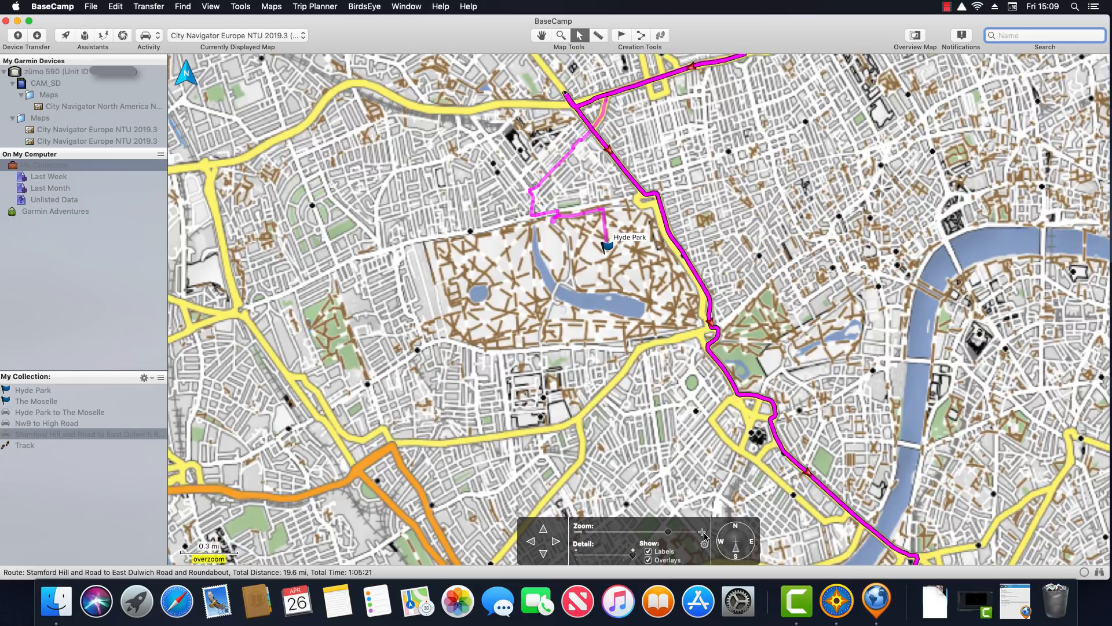
pyautogui.click(702, 531)
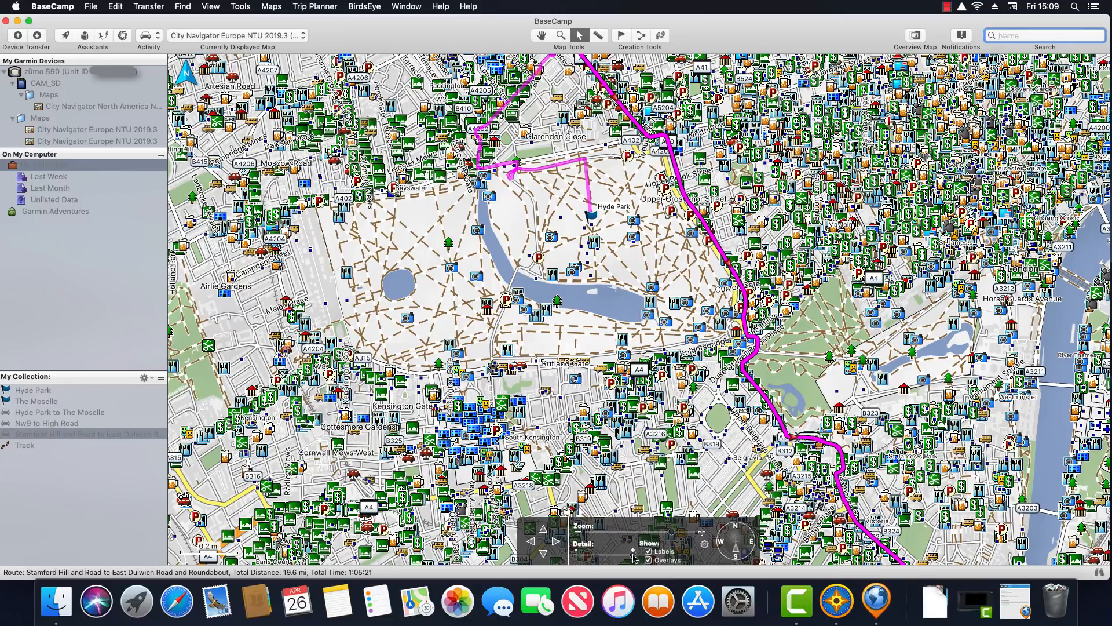
pyautogui.moveTo(634, 558); pyautogui.dragTo(607, 558)
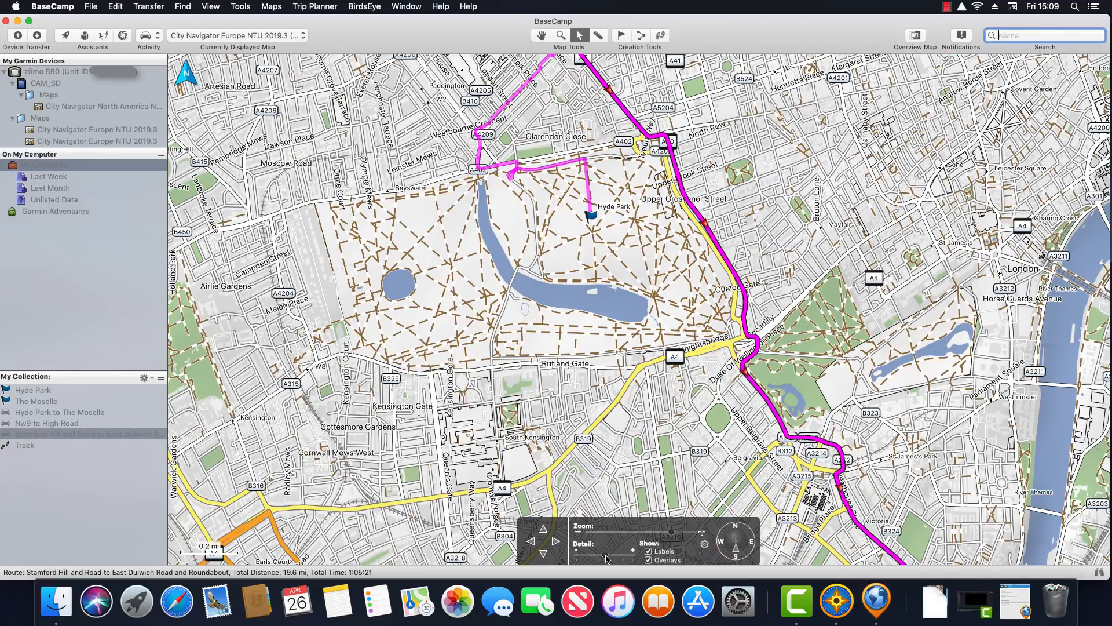
pyautogui.moveTo(607, 558)
pyautogui.mouseDown()
pyautogui.moveTo(577, 558)
pyautogui.moveTo(604, 557)
pyautogui.mouseUp()
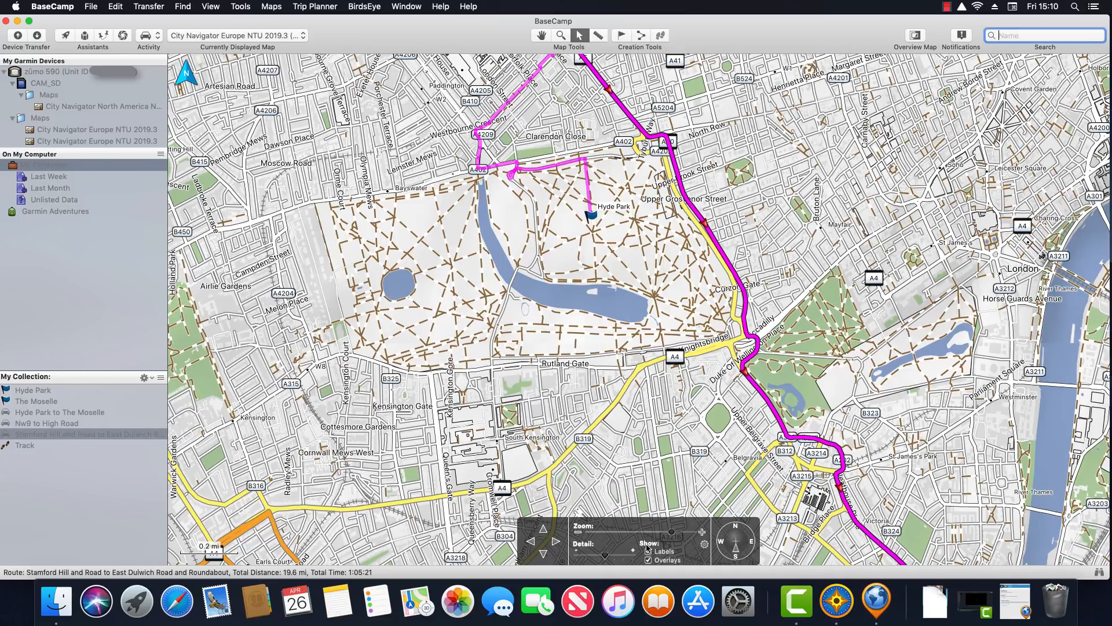
pyautogui.moveTo(604, 556); pyautogui.dragTo(638, 559)
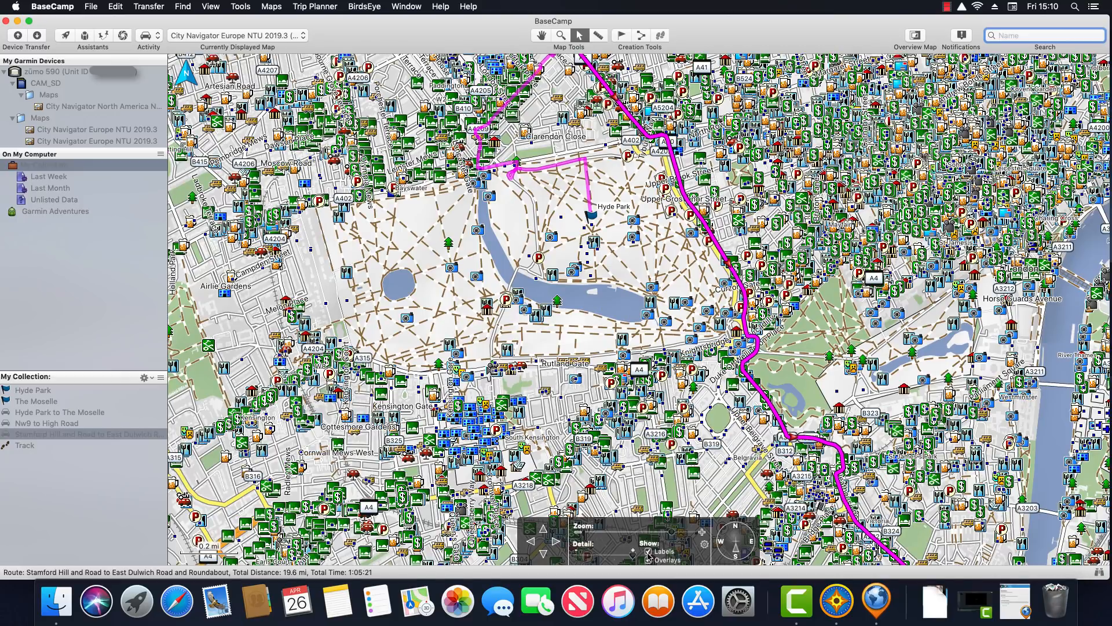
# Toggle map labels and overlays off and on, lower the detail, and show the Hide Map Features list
pyautogui.click(648, 552)
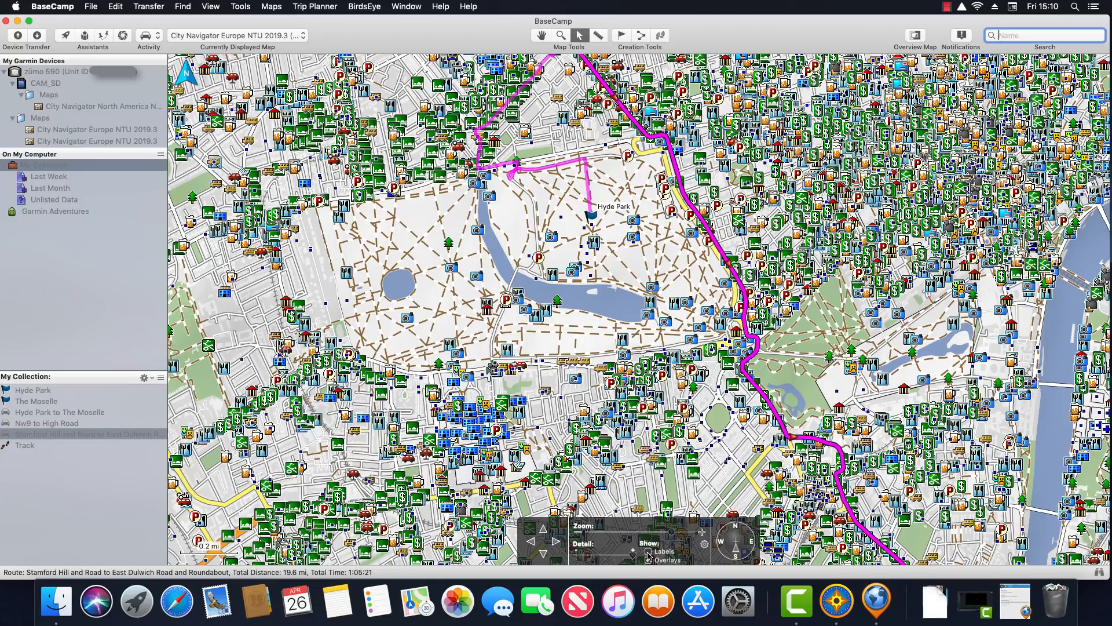
pyautogui.click(648, 552)
pyautogui.click(649, 561)
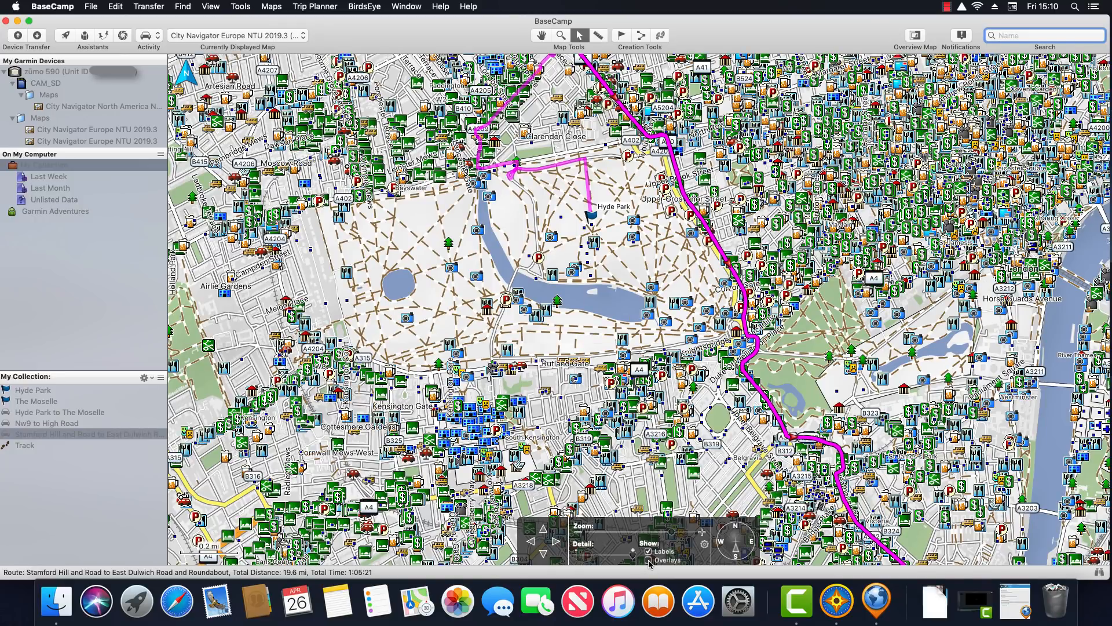
pyautogui.click(649, 560)
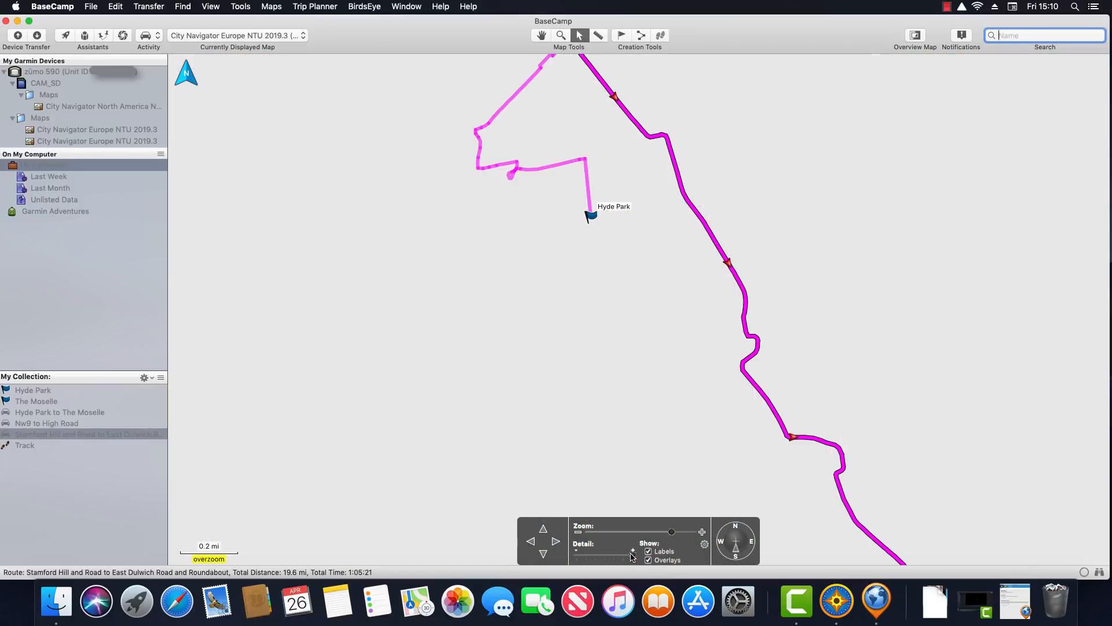
pyautogui.click(607, 557)
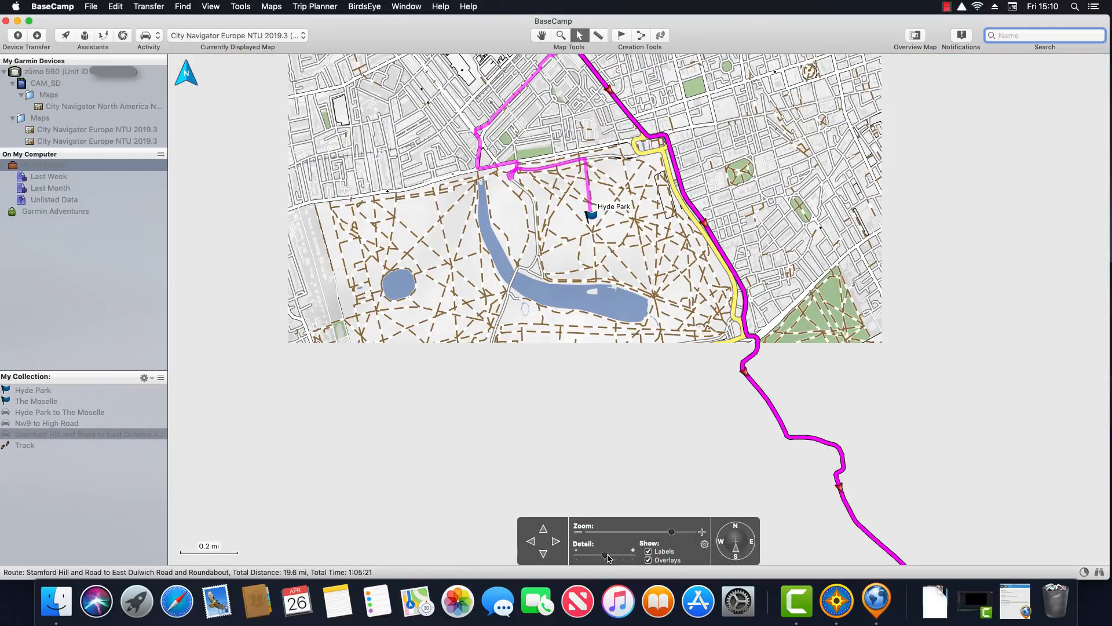
pyautogui.click(705, 544)
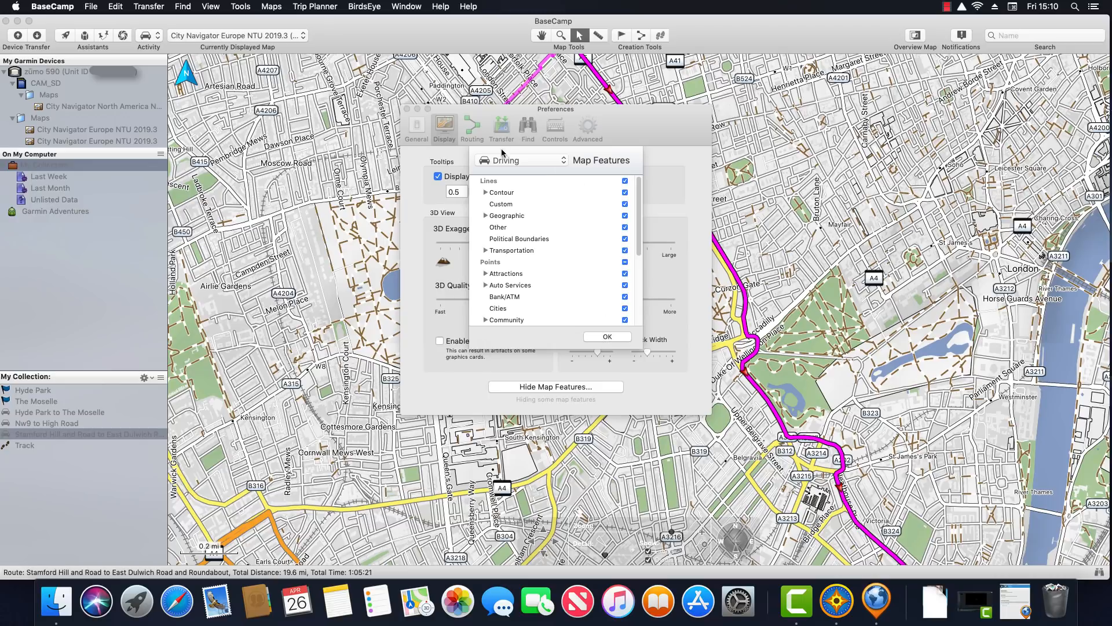
# Confirm the Map Features list with OK and close the Preferences window
pyautogui.click(597, 338)
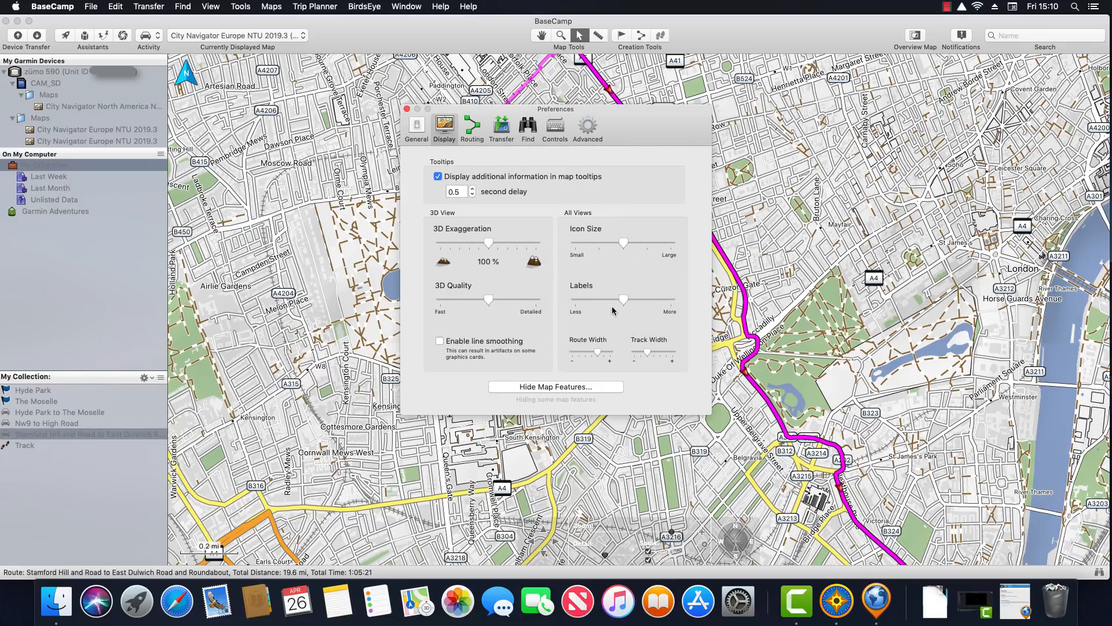
pyautogui.click(408, 110)
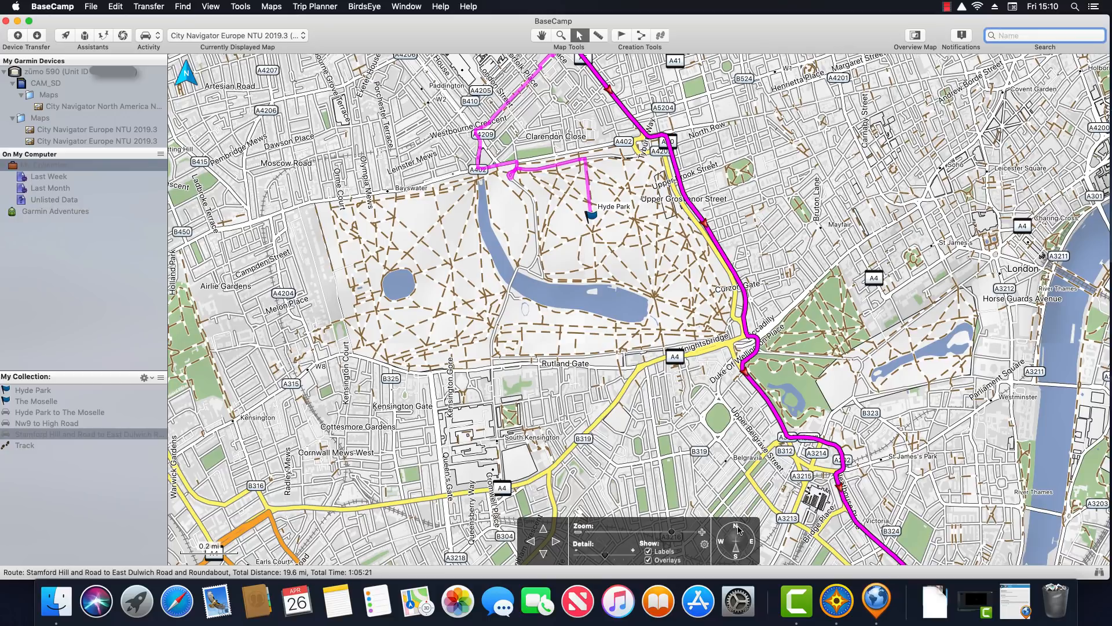
# Rotate the map upside down and tilted, reset it to north-up, then zoom out over London
pyautogui.moveTo(739, 529); pyautogui.dragTo(738, 557)
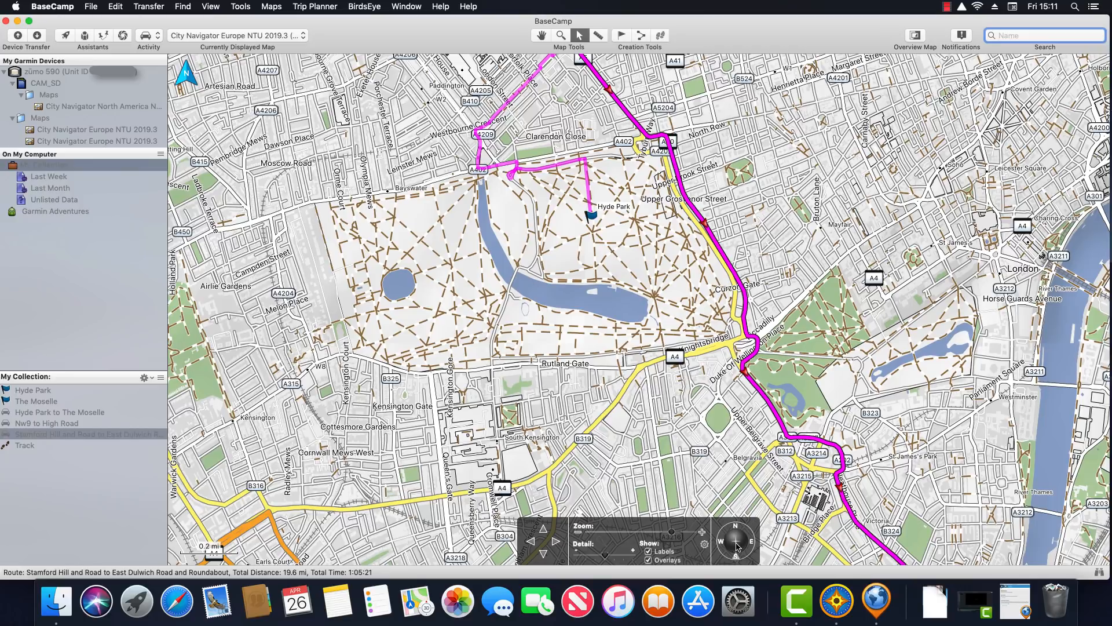
pyautogui.moveTo(737, 547); pyautogui.dragTo(737, 547)
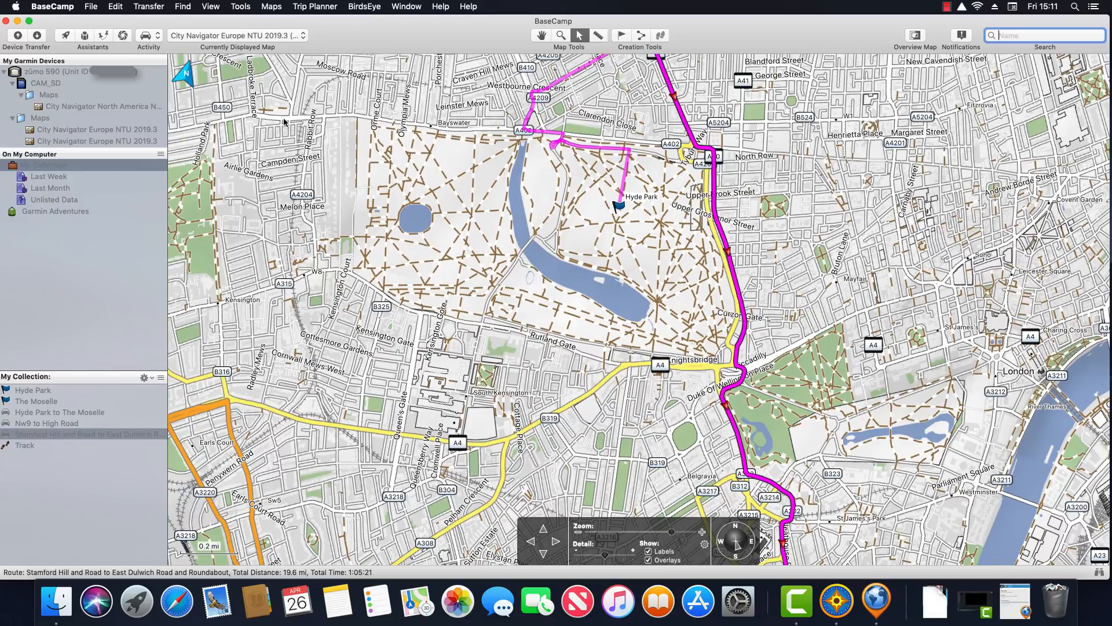
pyautogui.click(187, 79)
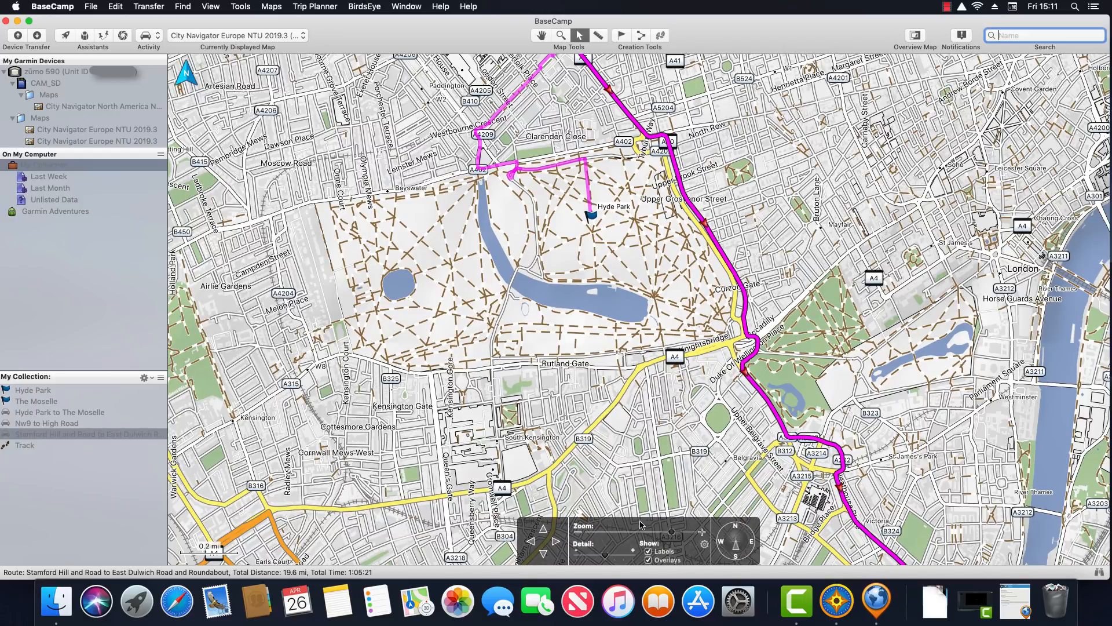
pyautogui.moveTo(671, 534); pyautogui.dragTo(661, 534)
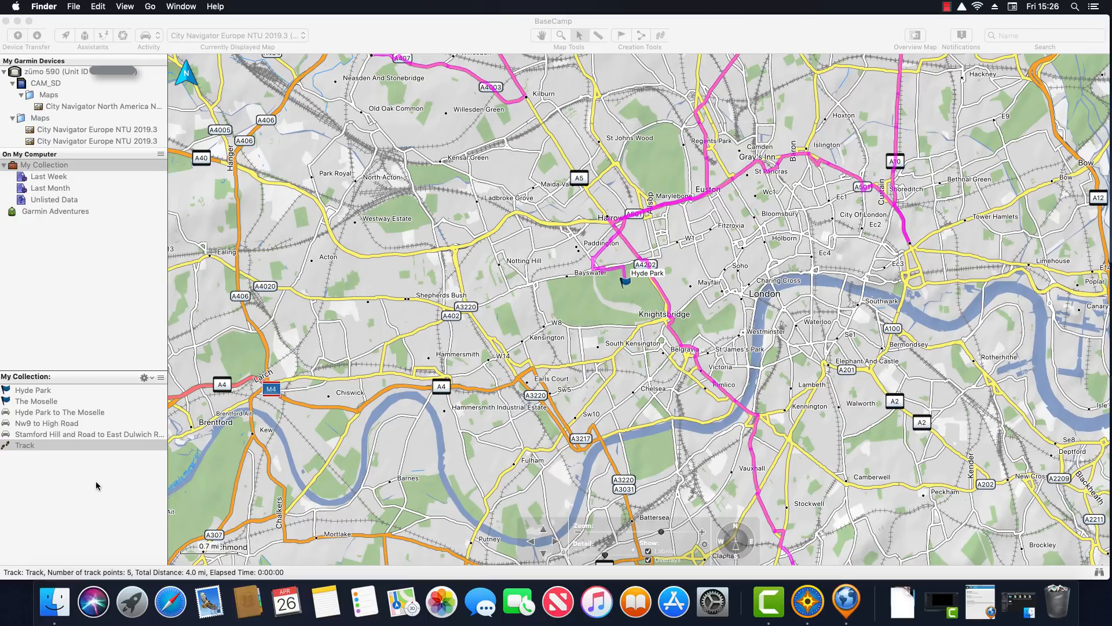
# Open a Finder window on Documents from the Dock and minimize it
pyautogui.click(55, 602)
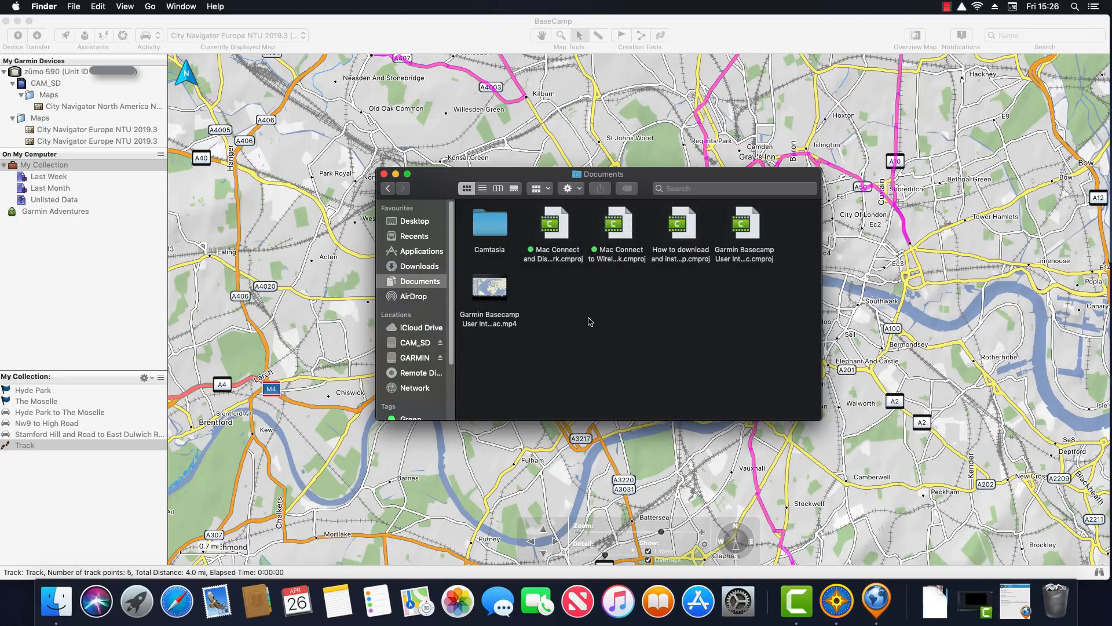
pyautogui.click(396, 175)
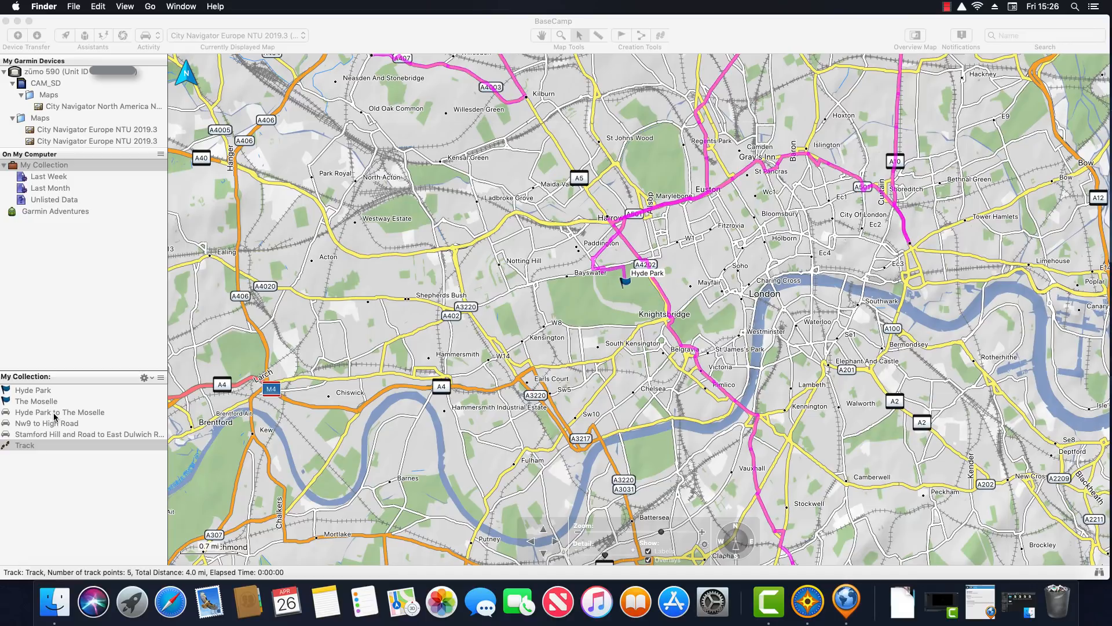
# Create a list folder named 'Example Folder 1' under My Collection
pyautogui.click(49, 73)
pyautogui.click(49, 72)
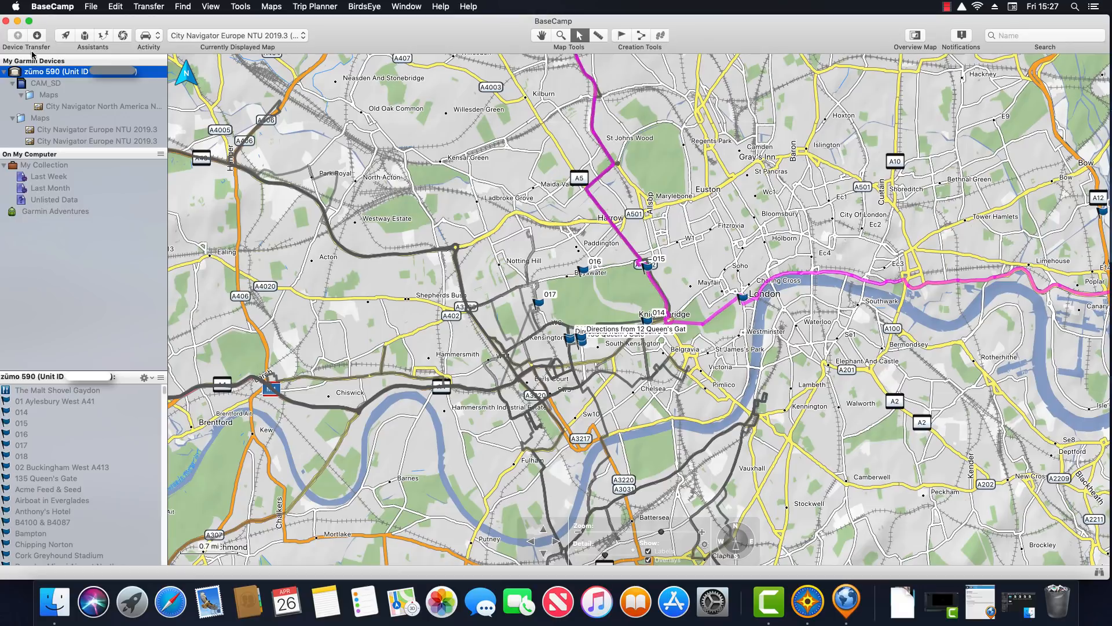
pyautogui.click(41, 165)
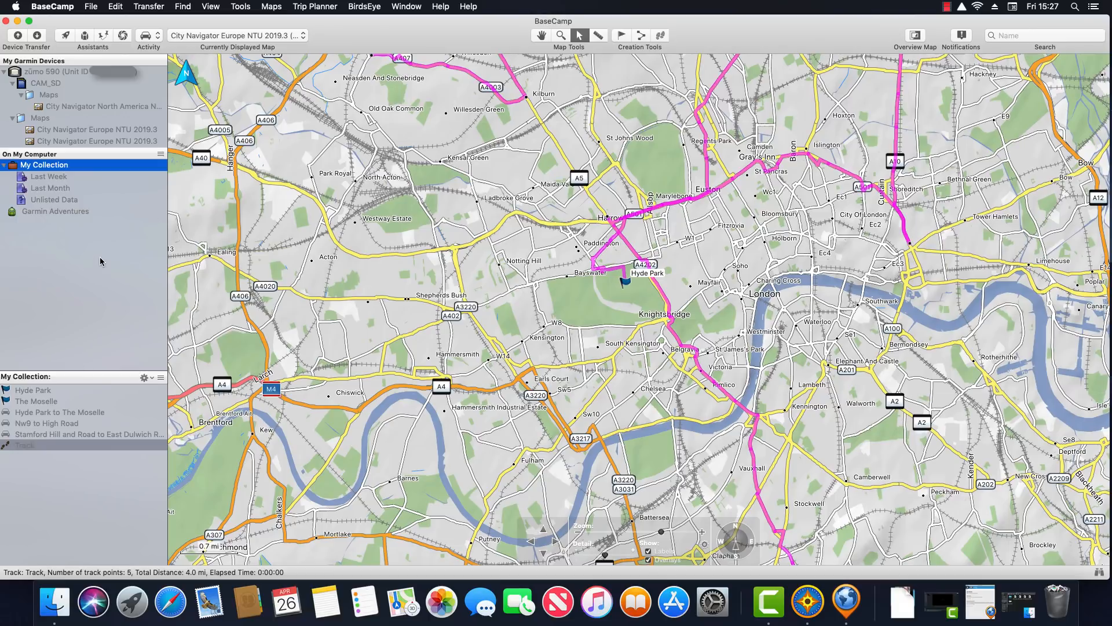
pyautogui.rightClick(49, 168)
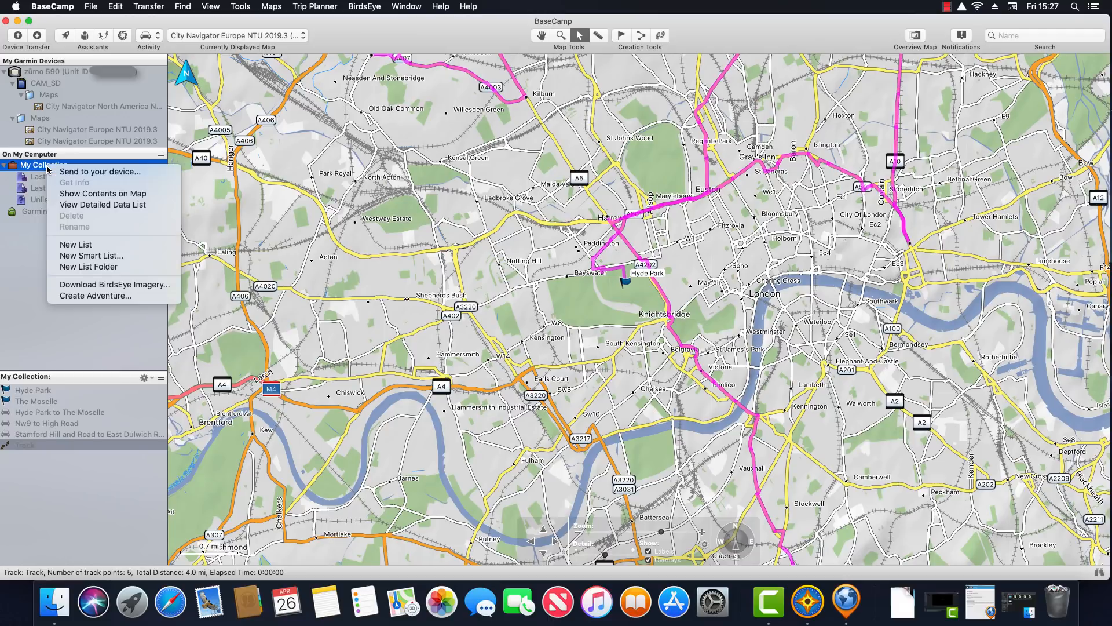
pyautogui.click(100, 268)
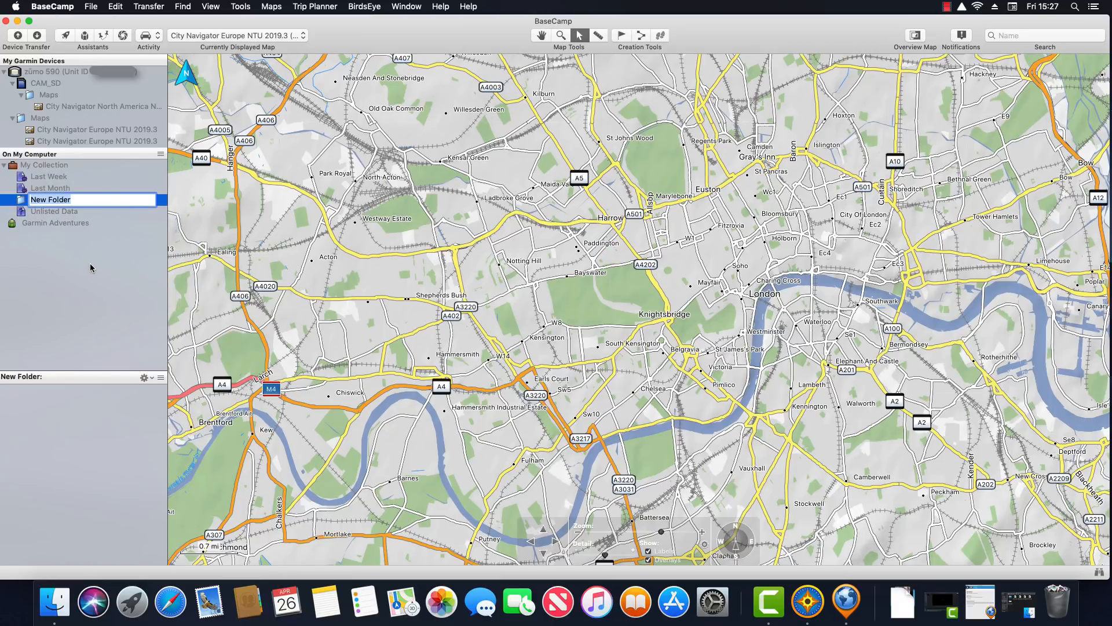
pyautogui.write('Example Folder 1')
pyautogui.press('Return')
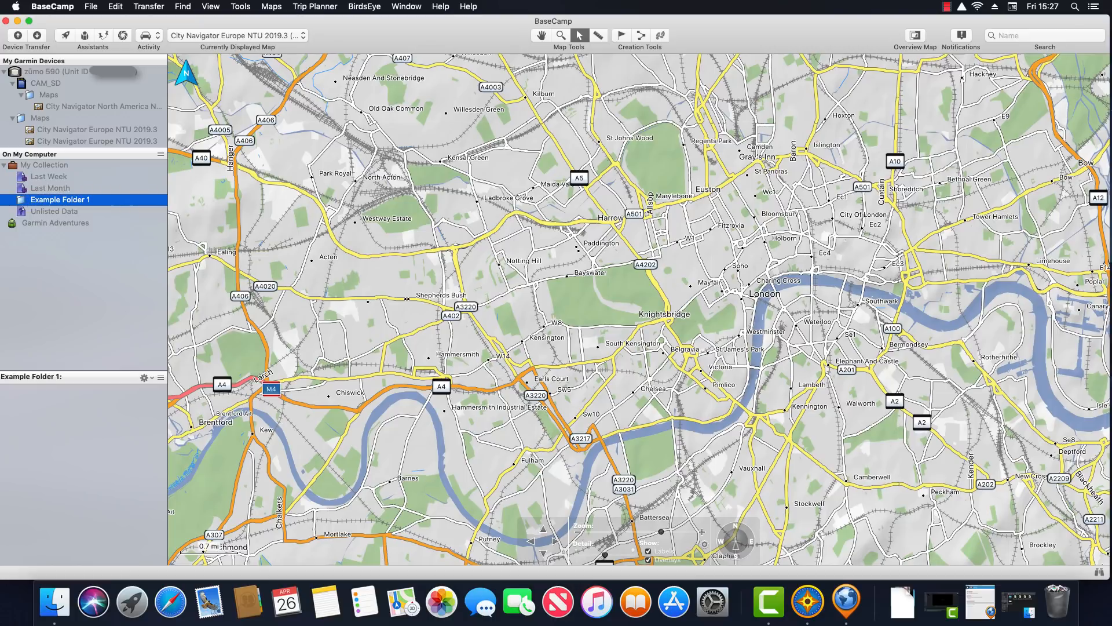
# Add two lists, 'List 1' and 'List 2', inside Example Folder 1, then select List 1
pyautogui.rightClick(75, 202)
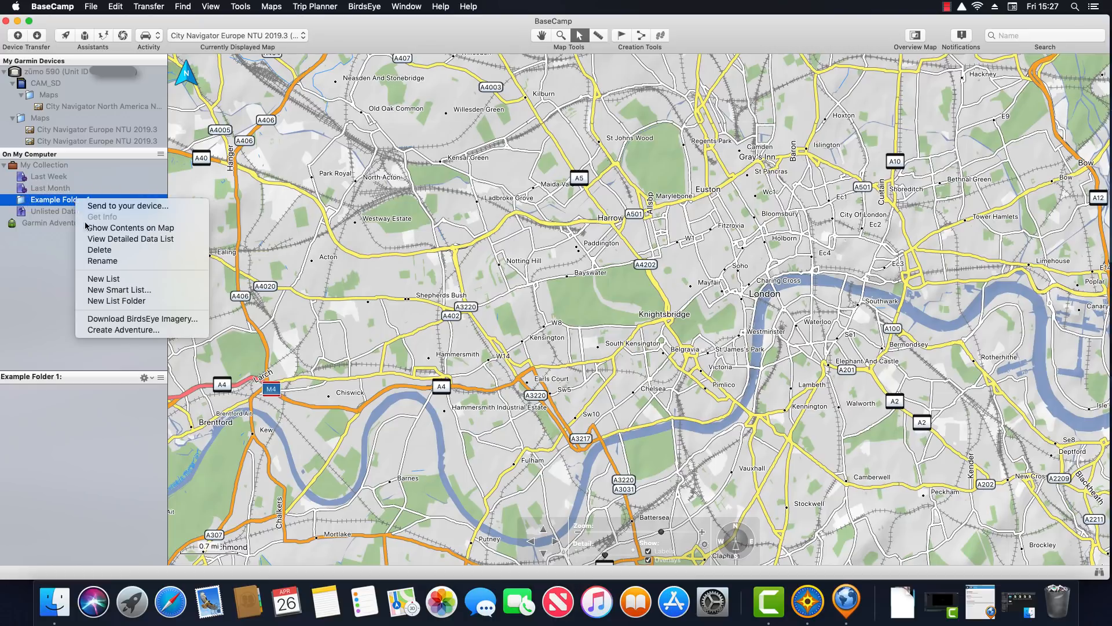
pyautogui.click(109, 278)
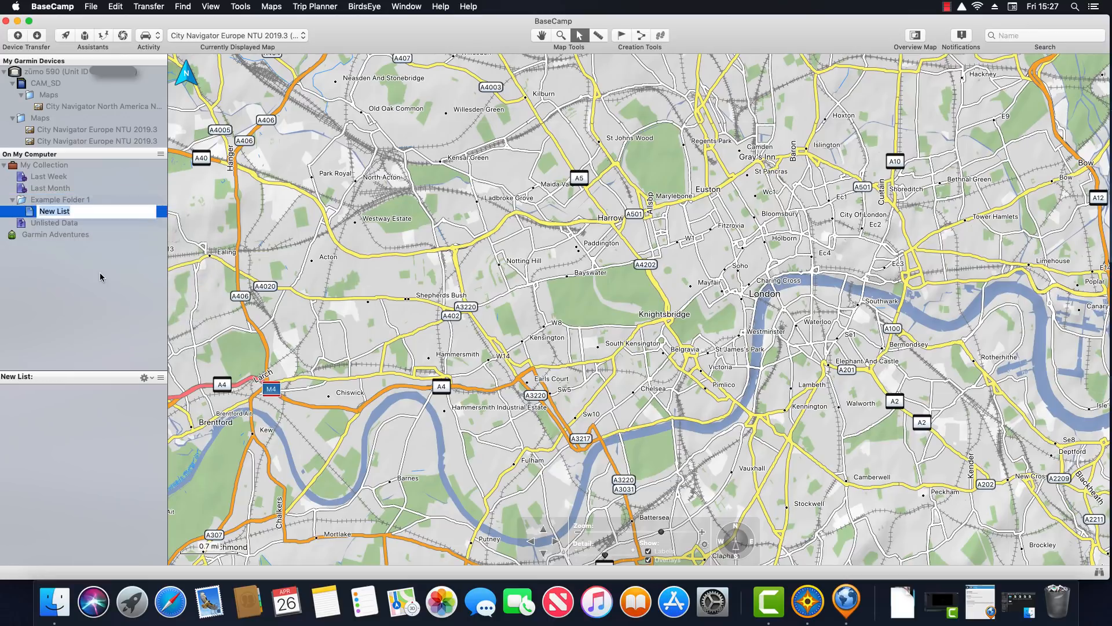
pyautogui.write('List 1')
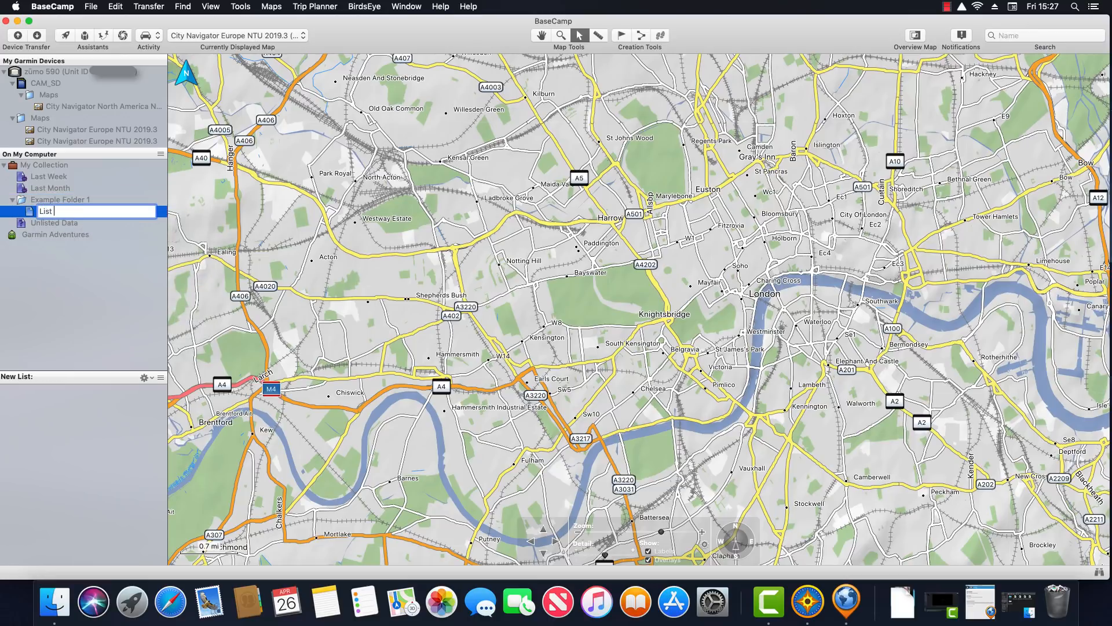
pyautogui.press('Return')
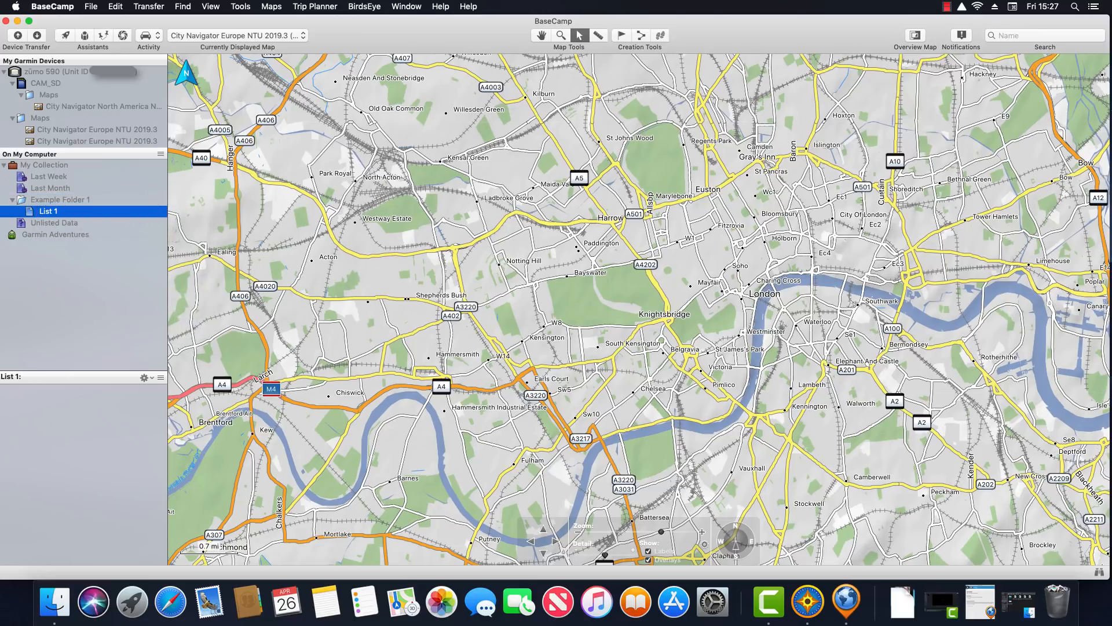
pyautogui.rightClick(60, 199)
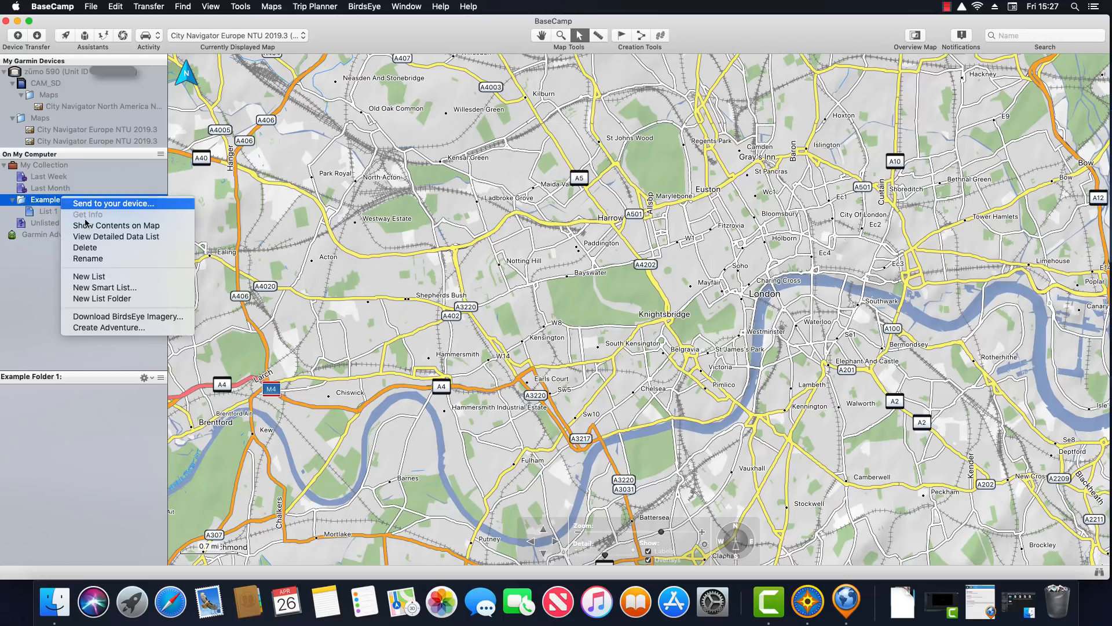
pyautogui.click(84, 276)
pyautogui.write('List 2')
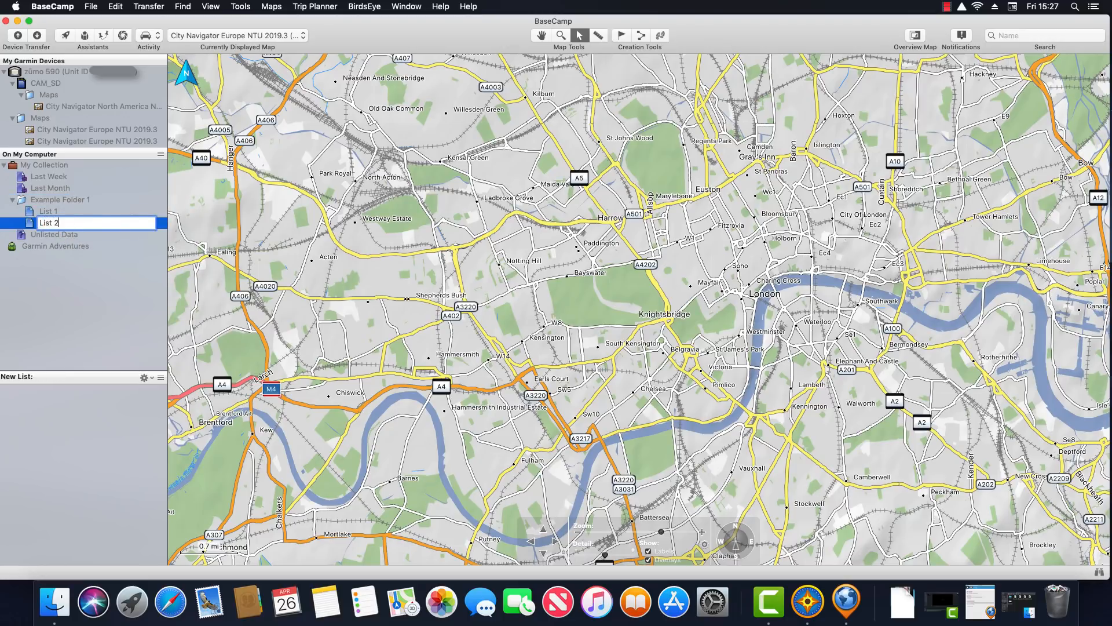
pyautogui.press('Return')
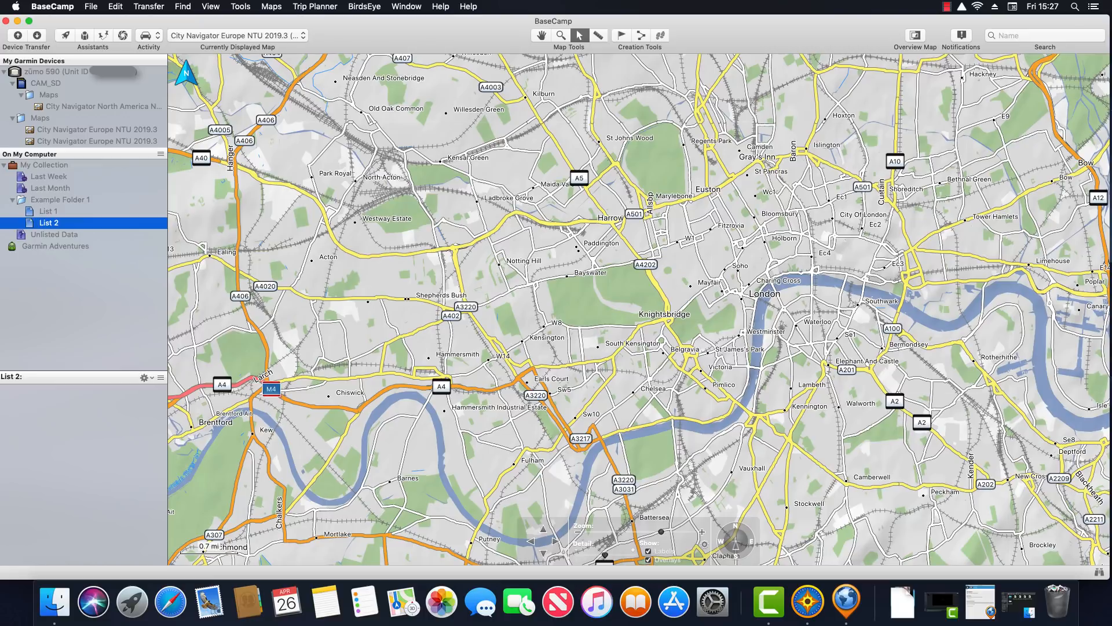
pyautogui.click(49, 203)
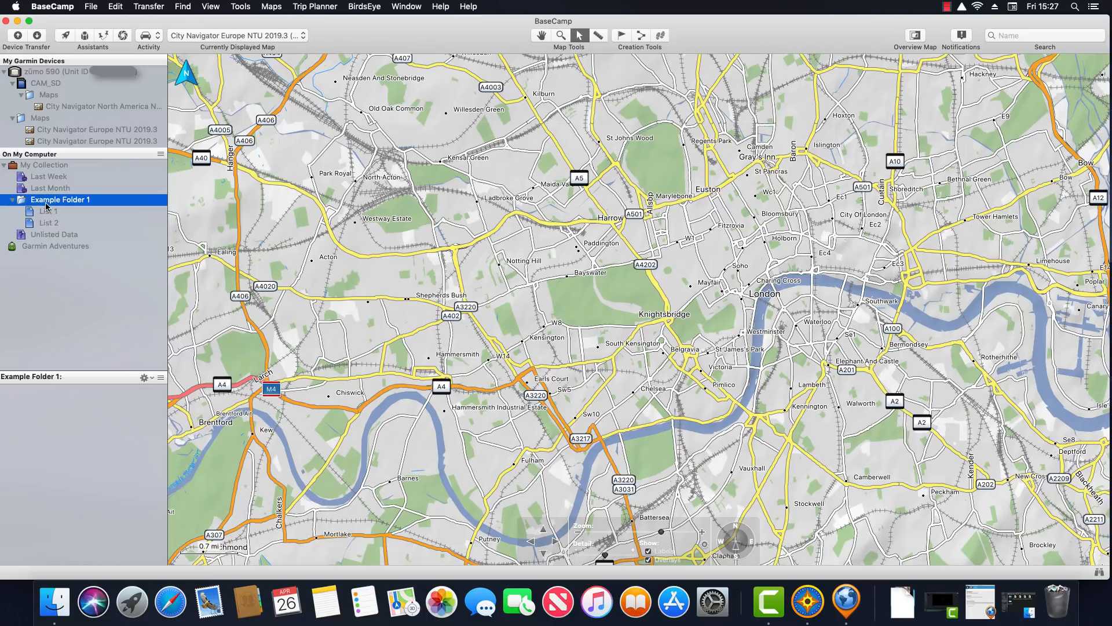
pyautogui.click(48, 212)
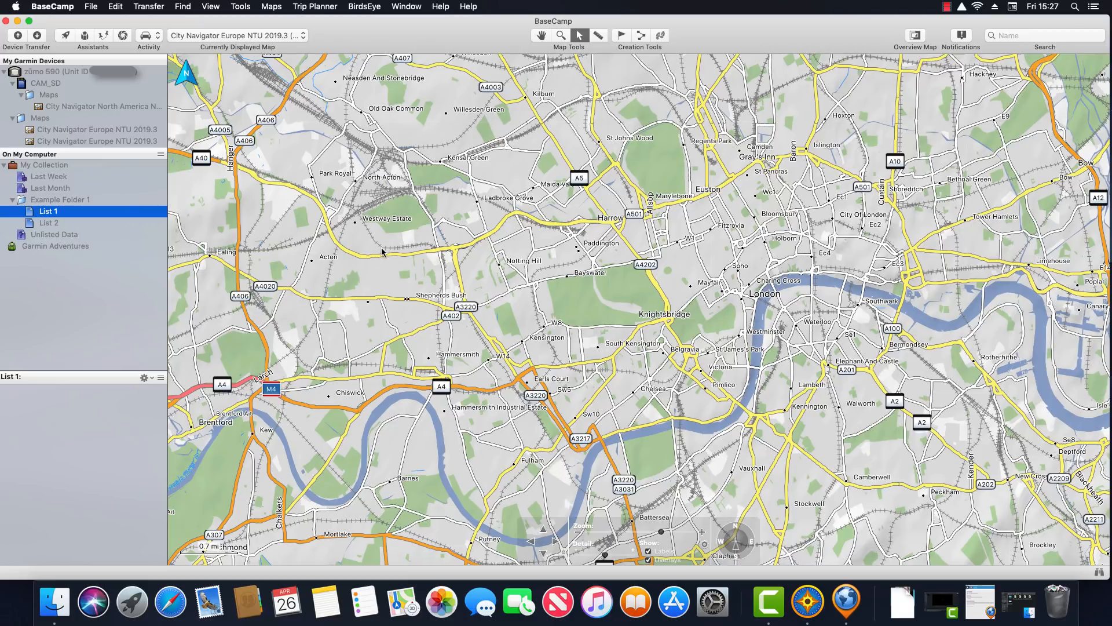
# Drop waypoints on Regent's Park, Kensington Gardens and Holland Park in List 1
pyautogui.click(621, 37)
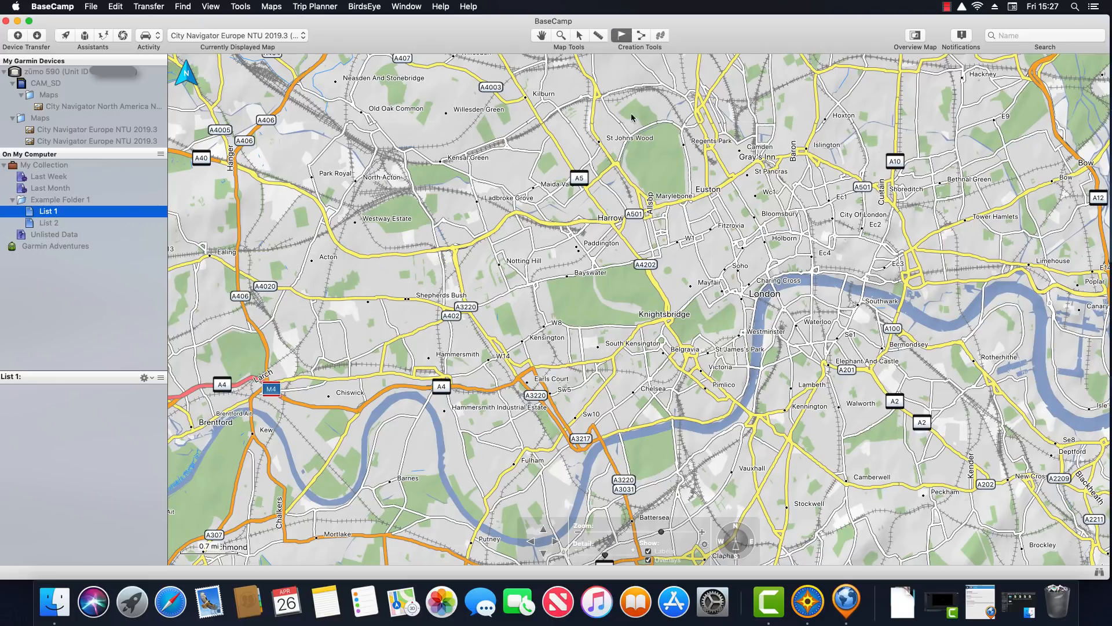
pyautogui.click(655, 158)
pyautogui.doubleClick(656, 155)
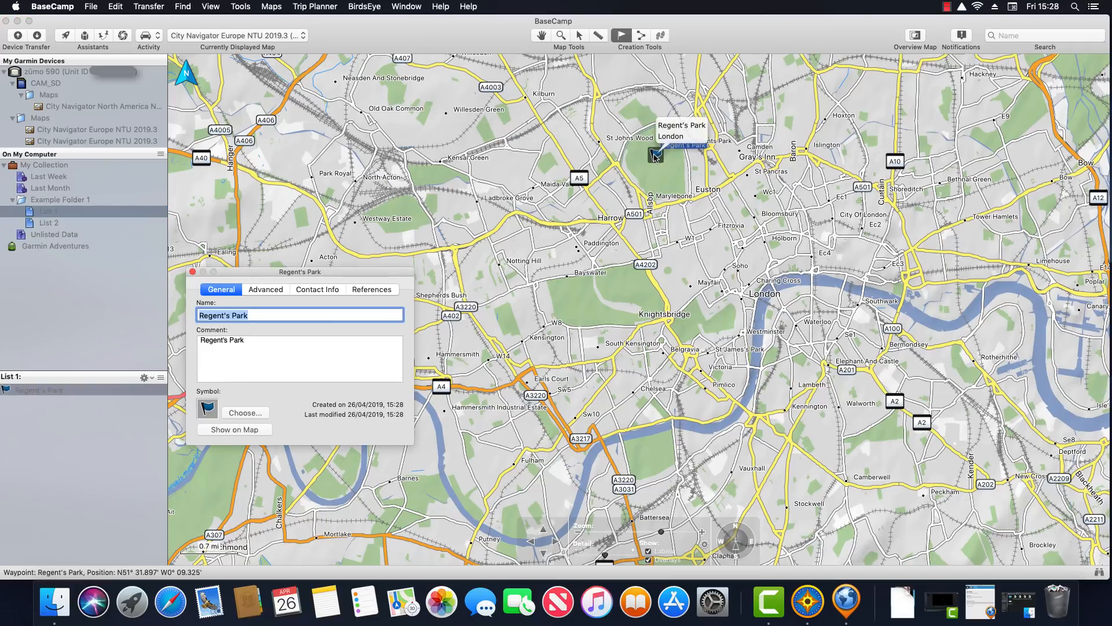
pyautogui.click(193, 272)
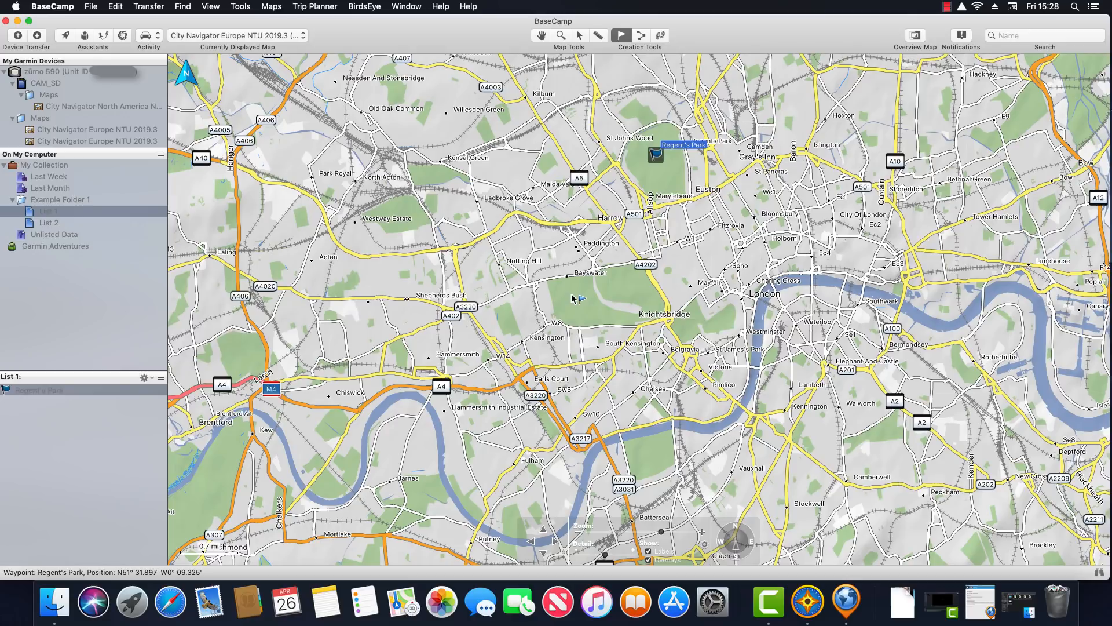
pyautogui.click(573, 299)
pyautogui.doubleClick(572, 295)
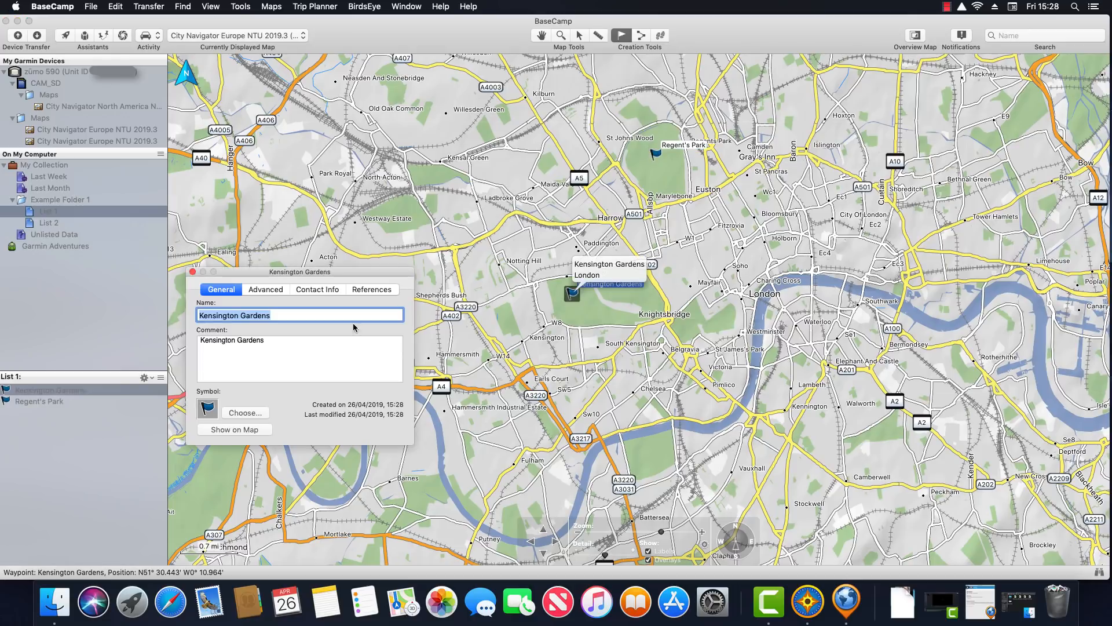
pyautogui.click(193, 272)
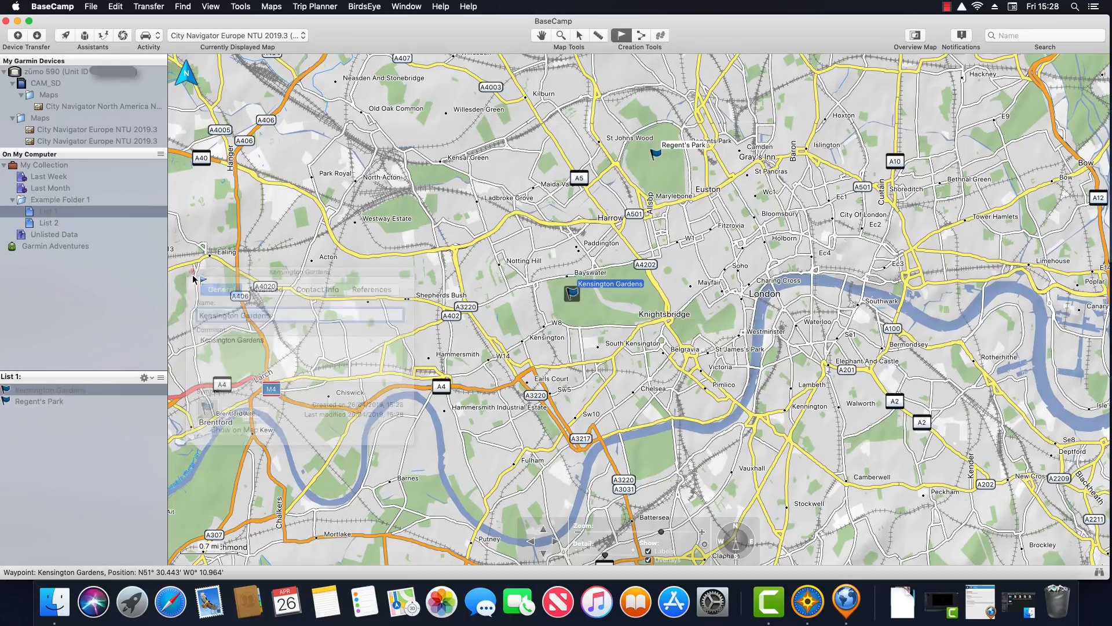
pyautogui.click(506, 322)
pyautogui.doubleClick(505, 317)
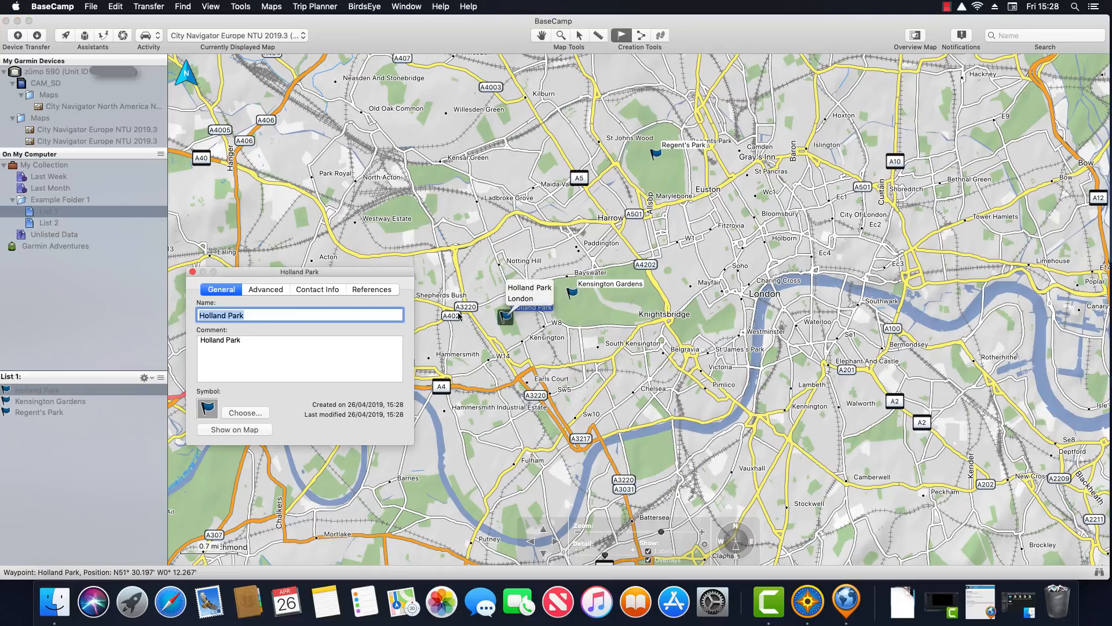
pyautogui.click(193, 272)
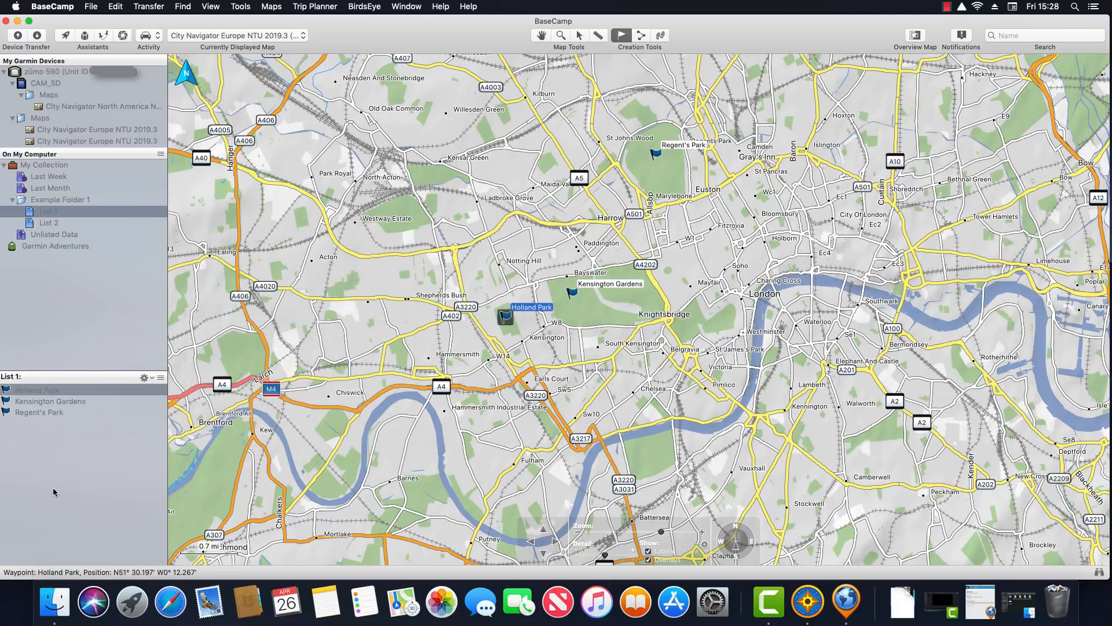
# With List 2 selected, drop waypoints on St James's Park, Green Park and Battersea Park
pyautogui.click(45, 224)
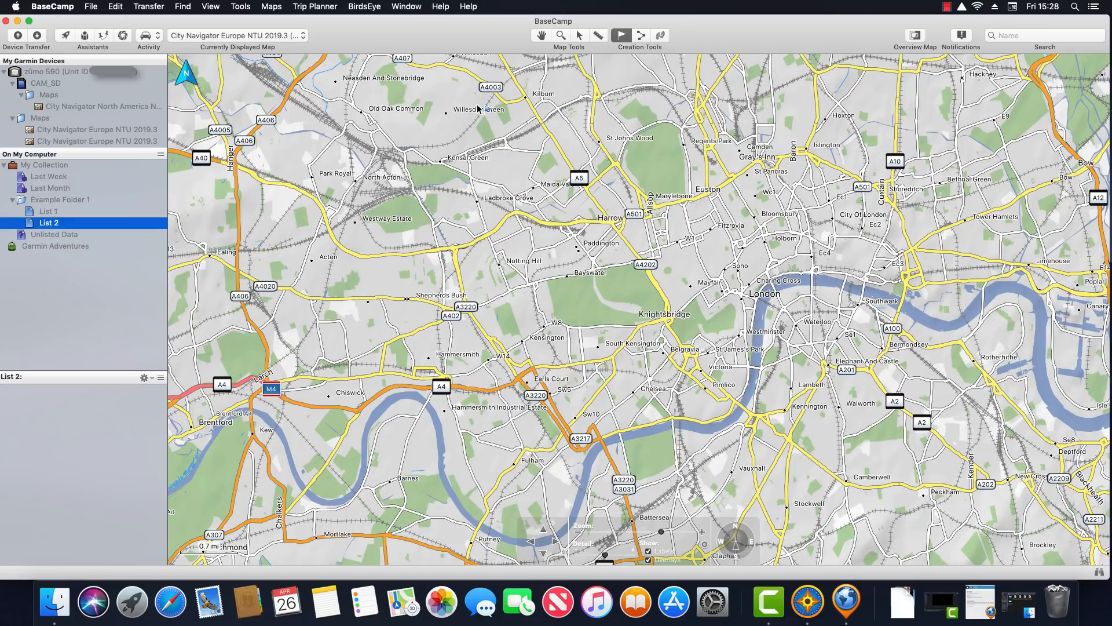
pyautogui.click(722, 323)
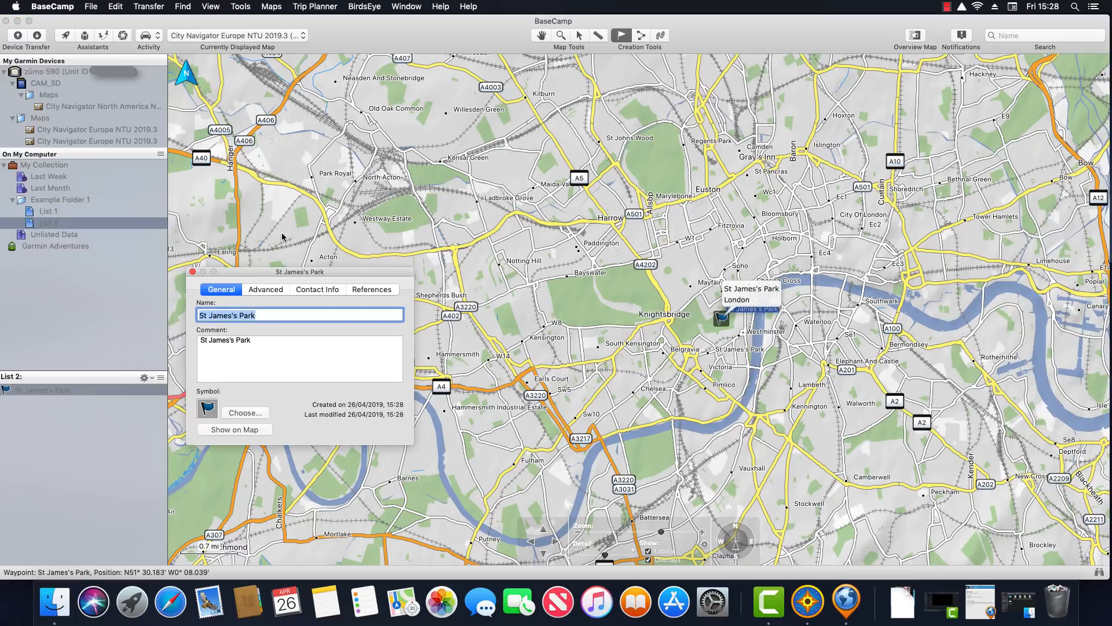
pyautogui.click(192, 272)
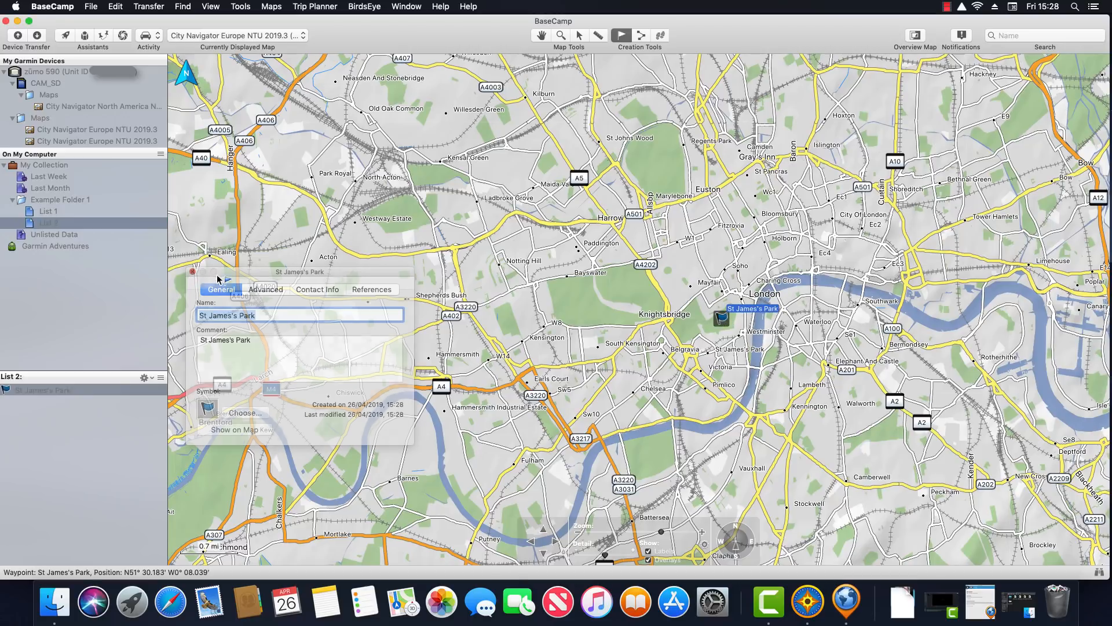
pyautogui.click(688, 326)
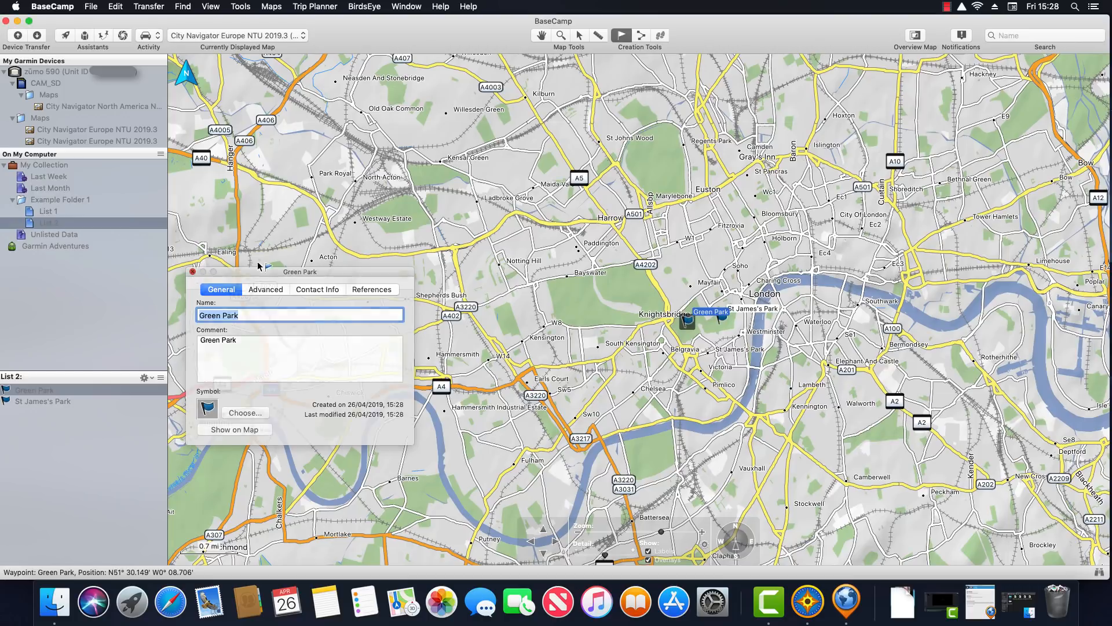
pyautogui.click(194, 272)
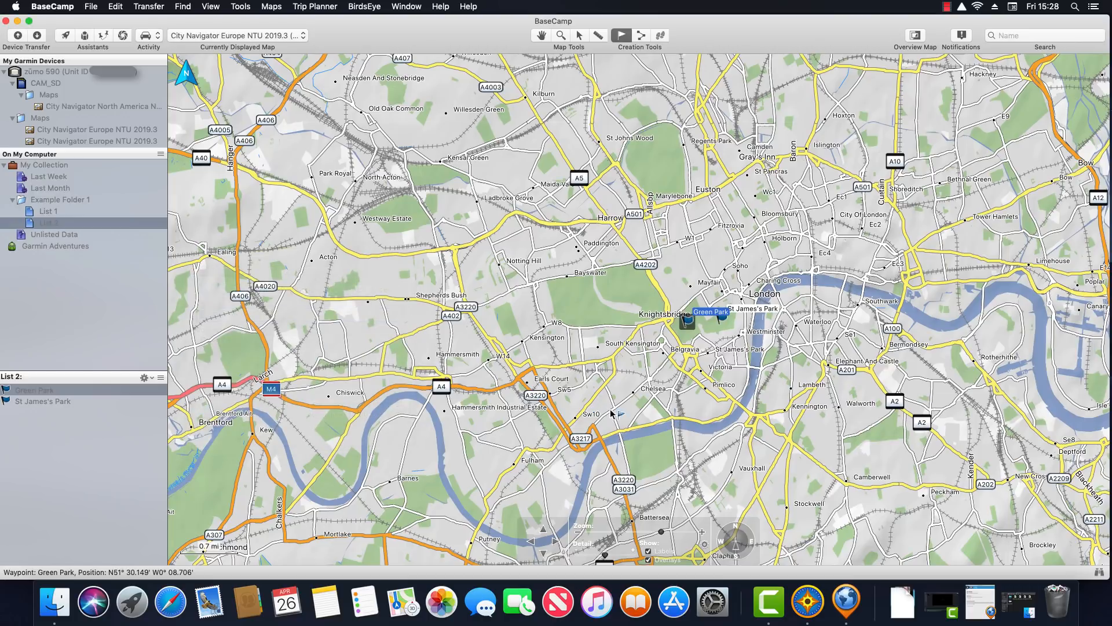
pyautogui.click(651, 457)
pyautogui.click(195, 272)
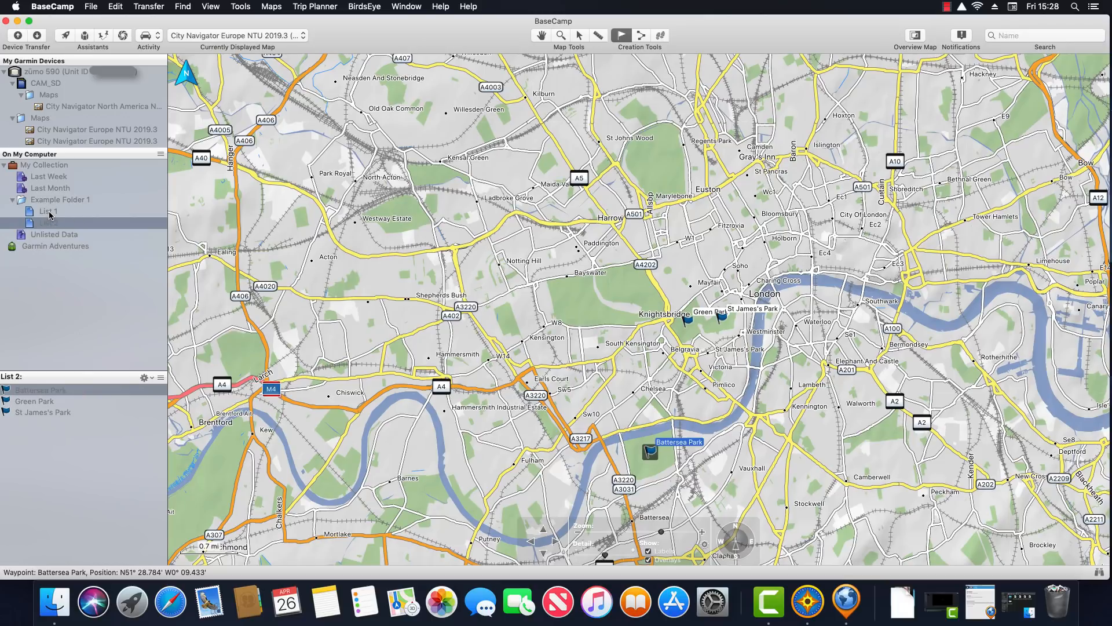
# Review List 1, List 2, and then all of My Collection on the map
pyautogui.click(50, 215)
pyautogui.click(51, 225)
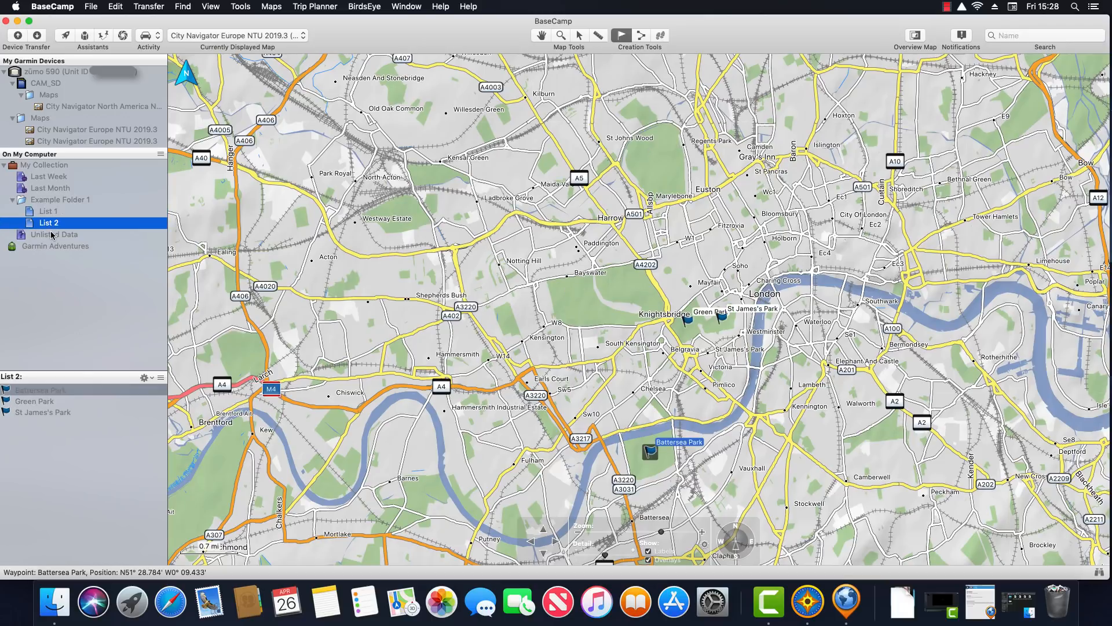
pyautogui.click(39, 167)
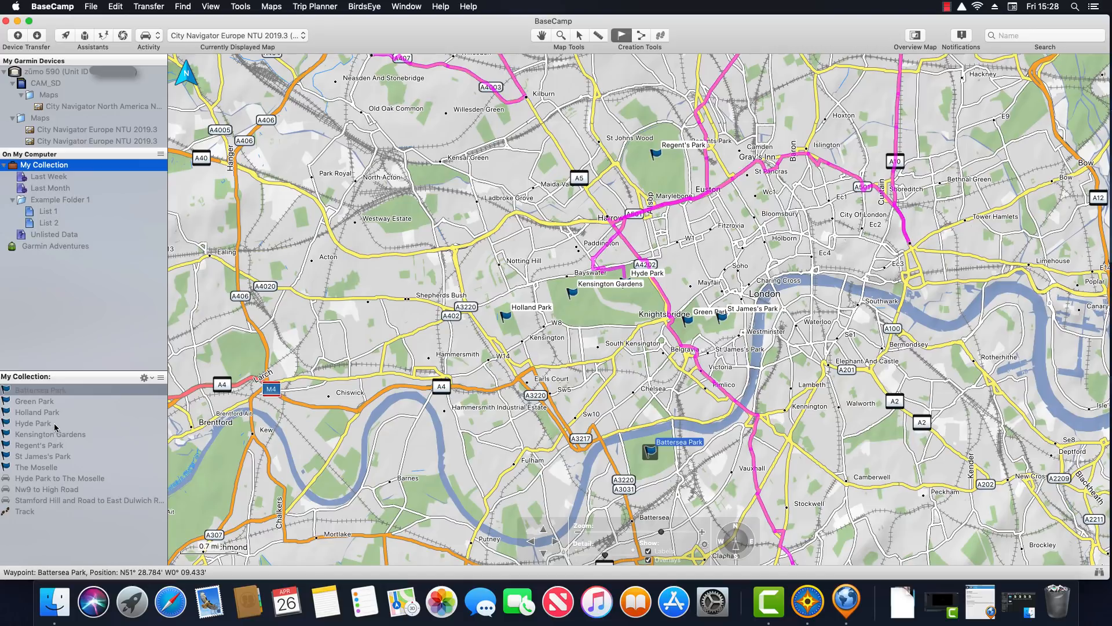
# Remove the Holland Park waypoint from List 1
pyautogui.click(47, 213)
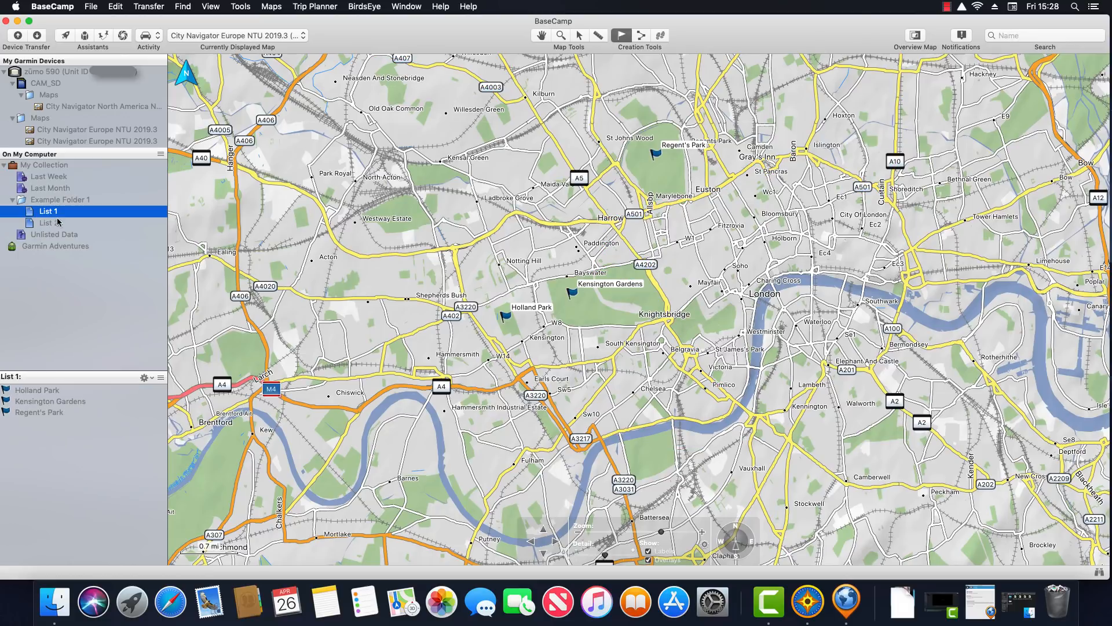
pyautogui.click(36, 393)
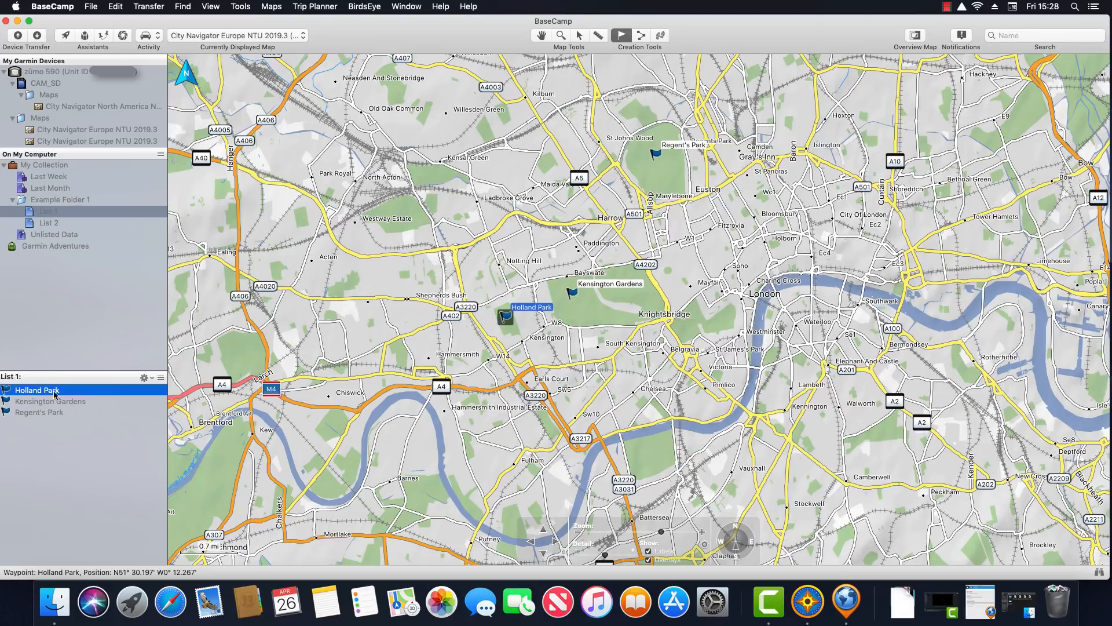
pyautogui.rightClick(86, 395)
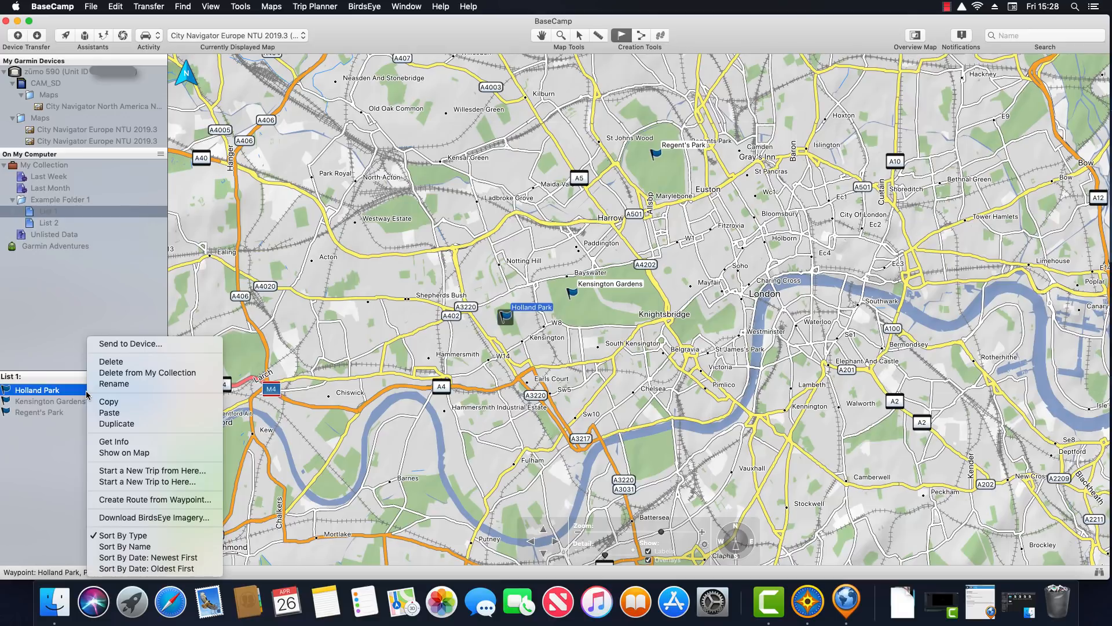
pyautogui.click(173, 367)
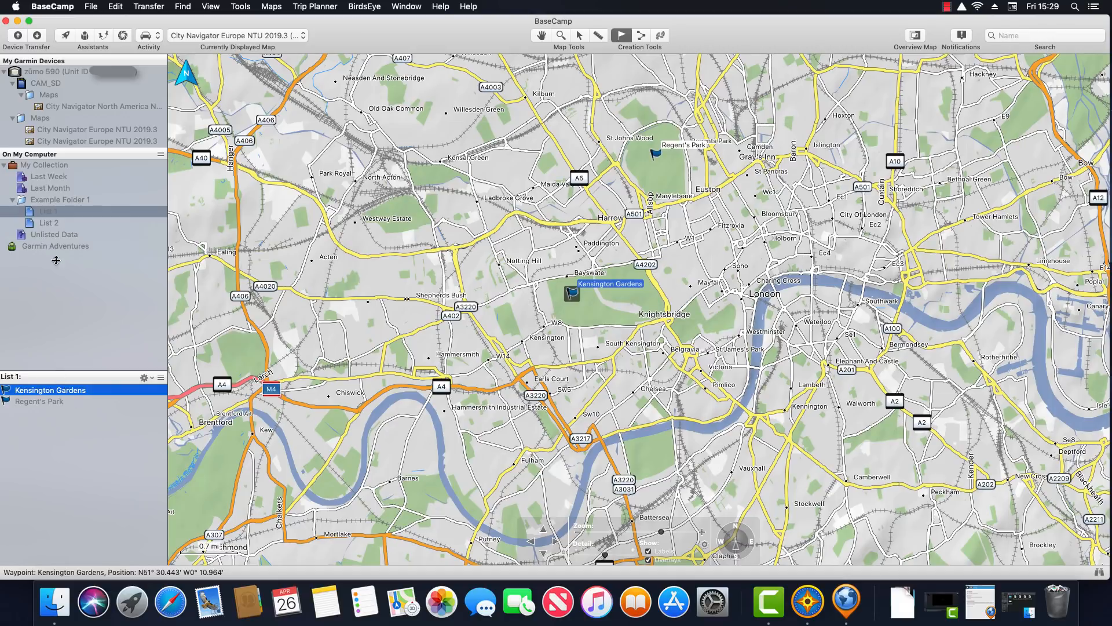
# Copy Holland Park from My Collection and paste it back into List 1
pyautogui.click(48, 166)
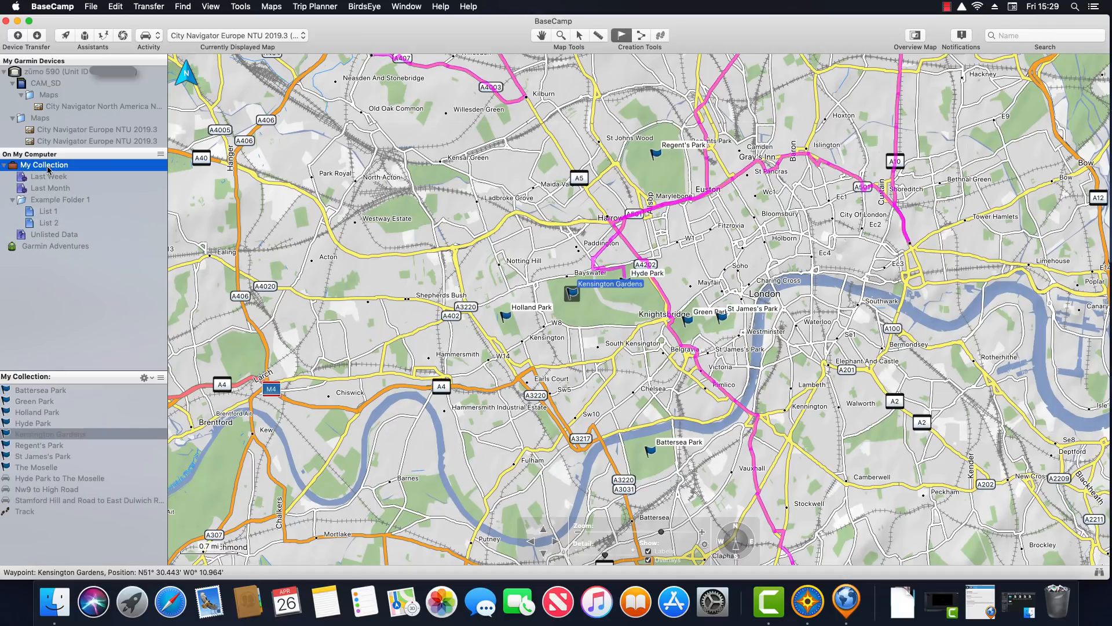
pyautogui.click(38, 415)
pyautogui.rightClick(38, 415)
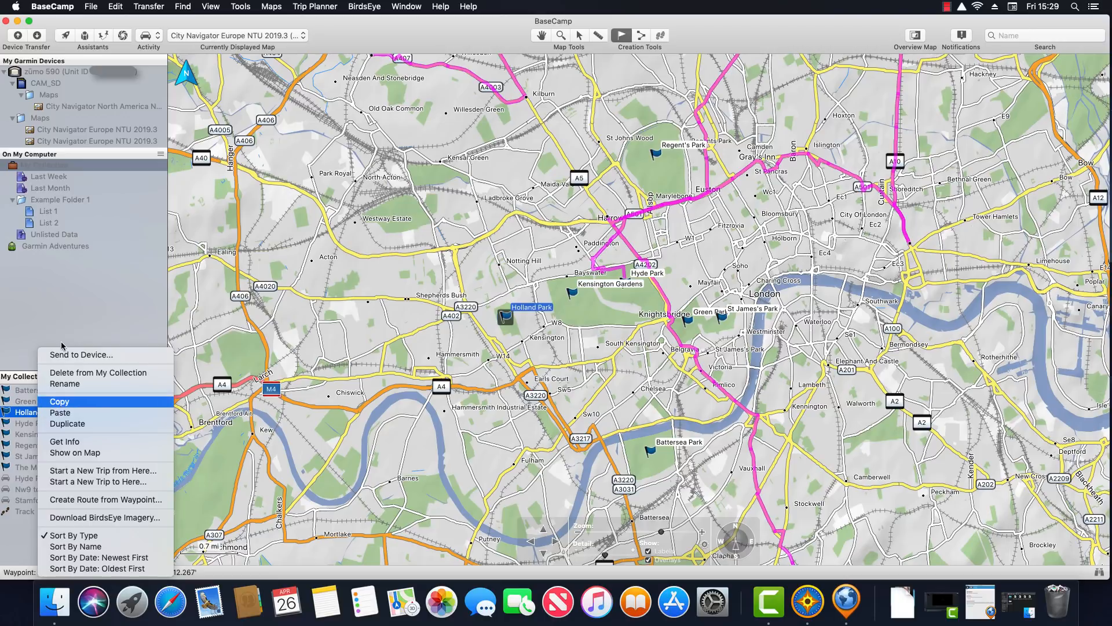
pyautogui.click(59, 401)
pyautogui.click(49, 212)
pyautogui.rightClick(82, 453)
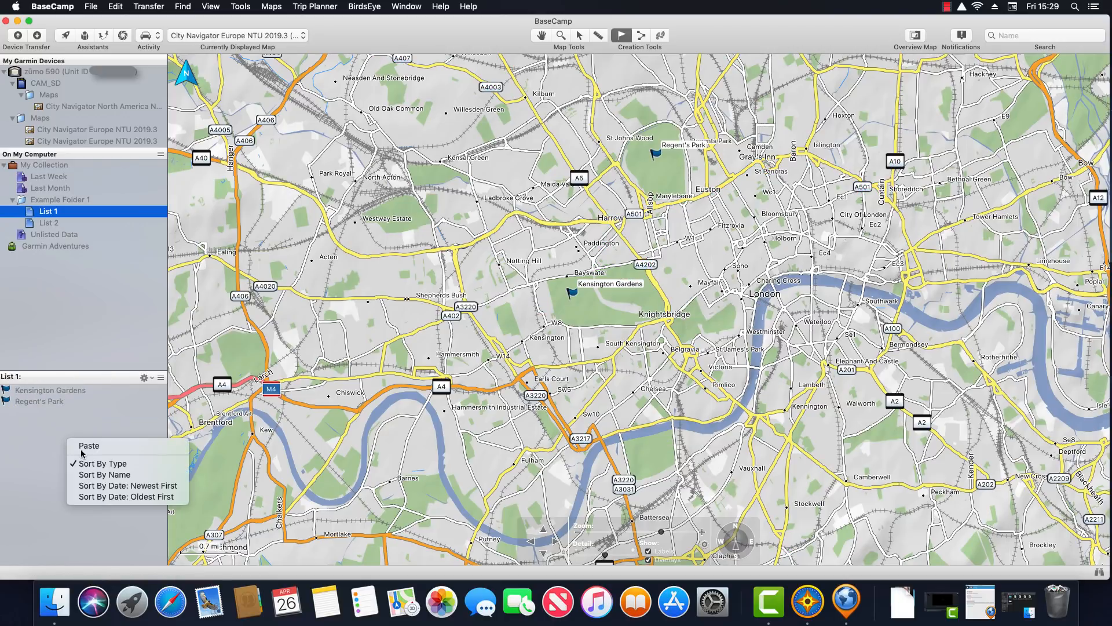
pyautogui.click(86, 446)
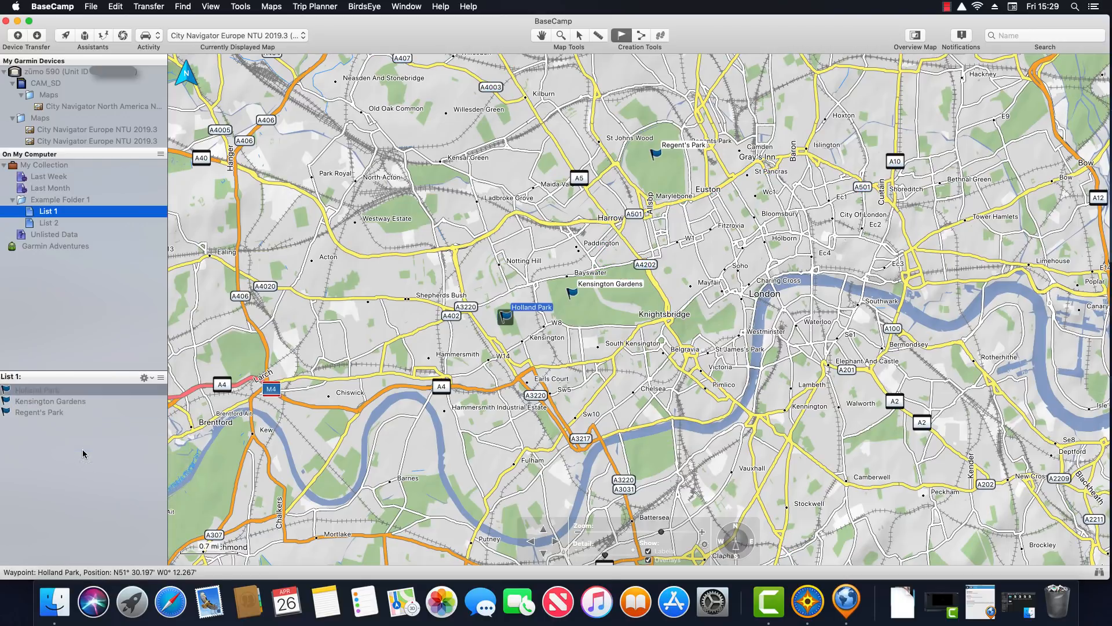
# Delete Holland Park from My Collection entirely, then check the collection and List 1
pyautogui.click(75, 391)
pyautogui.rightClick(76, 391)
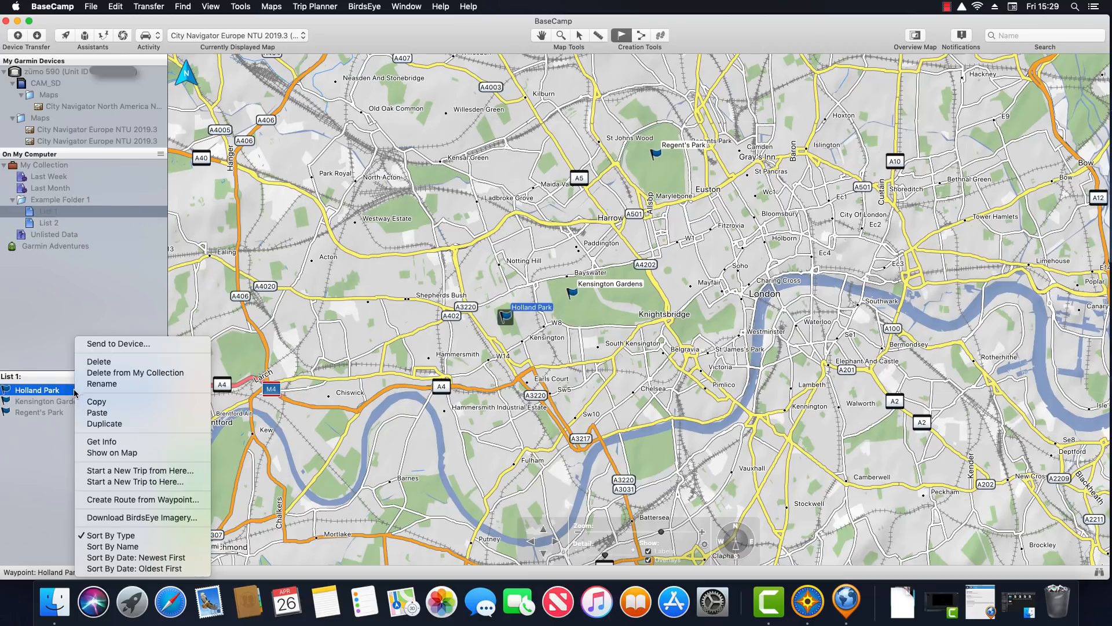
pyautogui.click(138, 374)
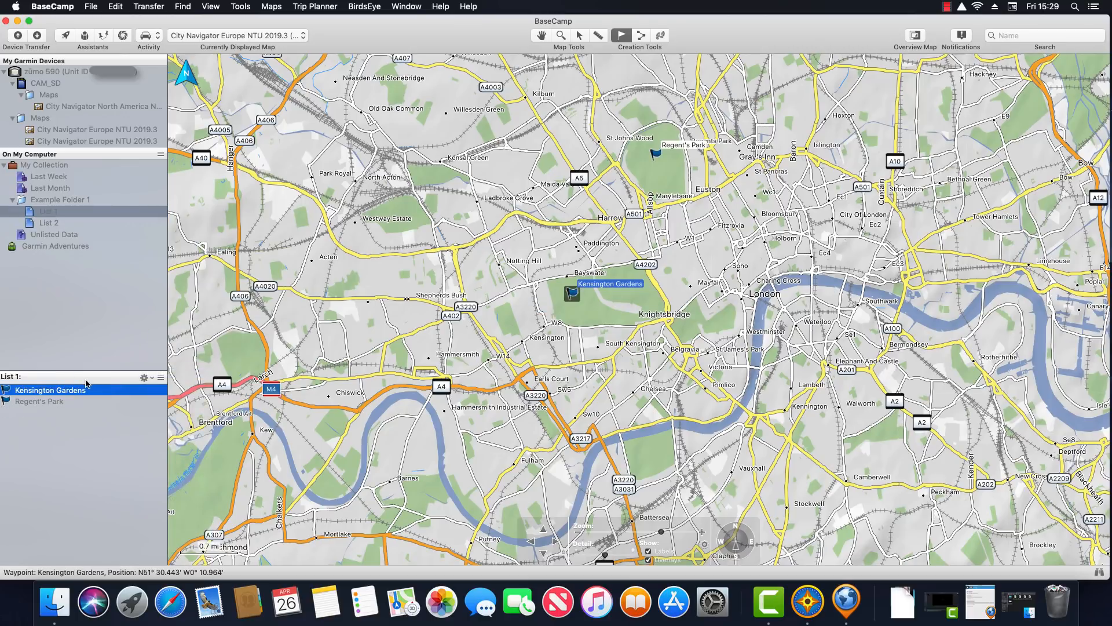
pyautogui.click(44, 165)
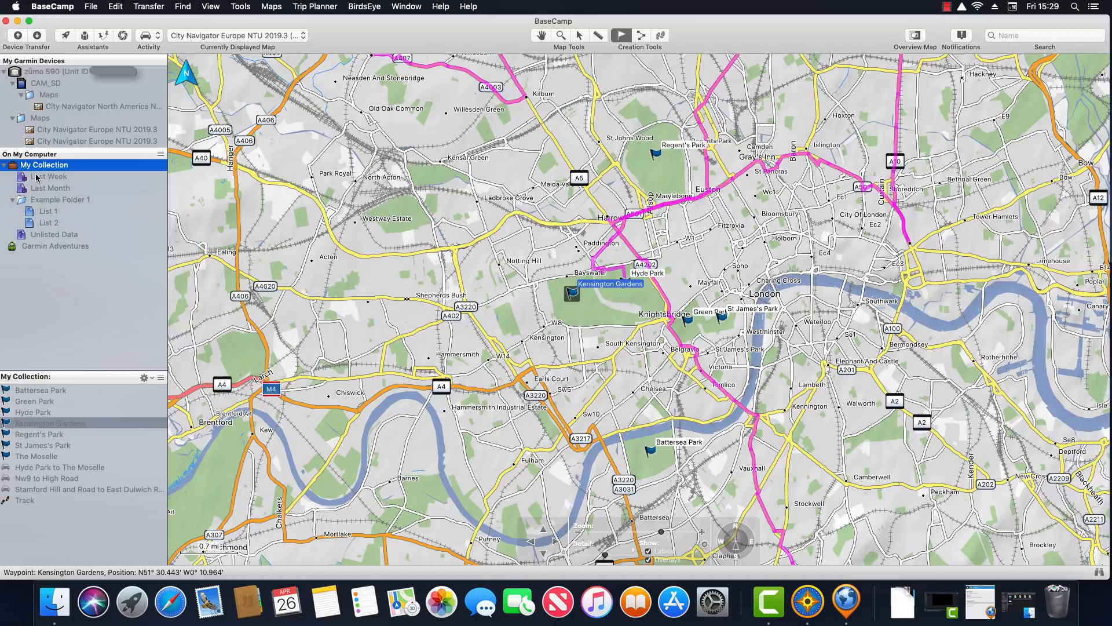
pyautogui.click(47, 215)
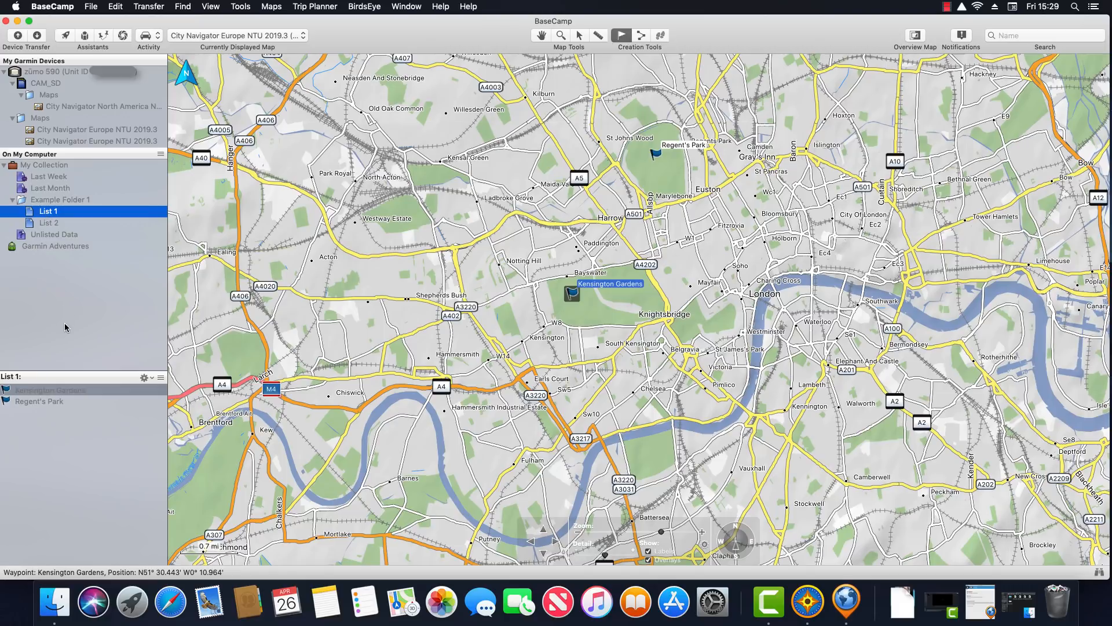
pyautogui.click(52, 167)
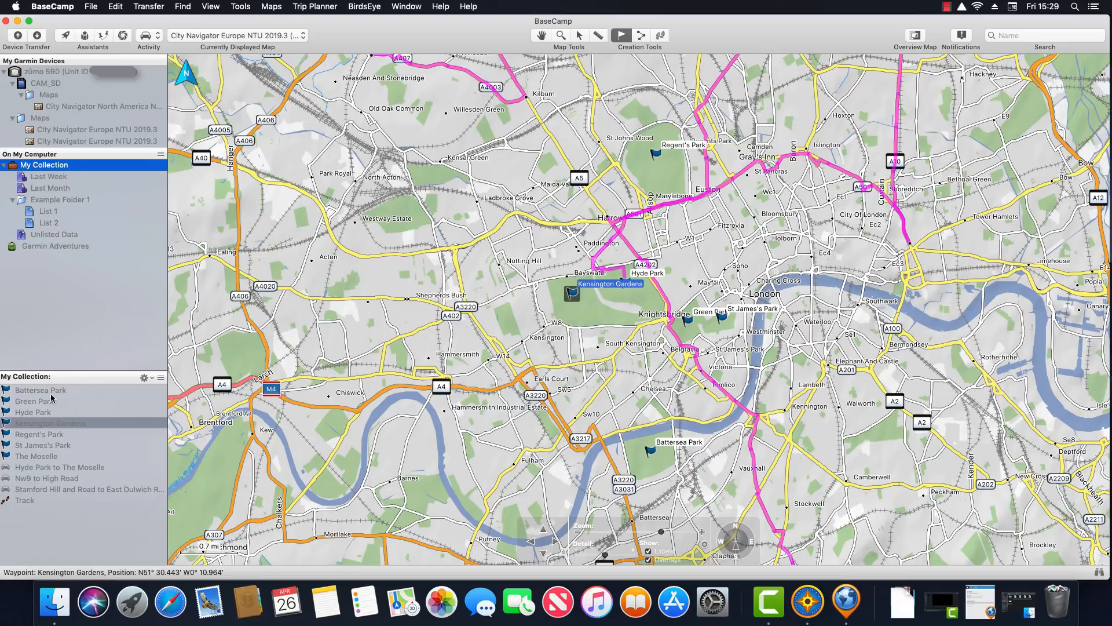
# Delete the Battersea Park waypoint from My Collection
pyautogui.click(51, 392)
pyautogui.rightClick(52, 394)
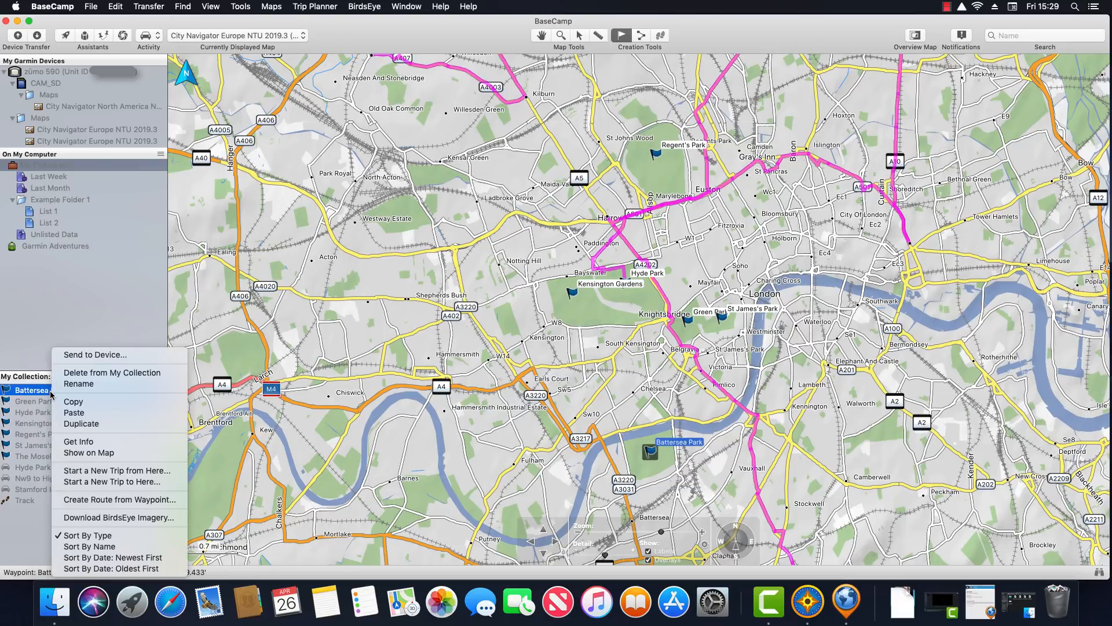
pyautogui.click(166, 373)
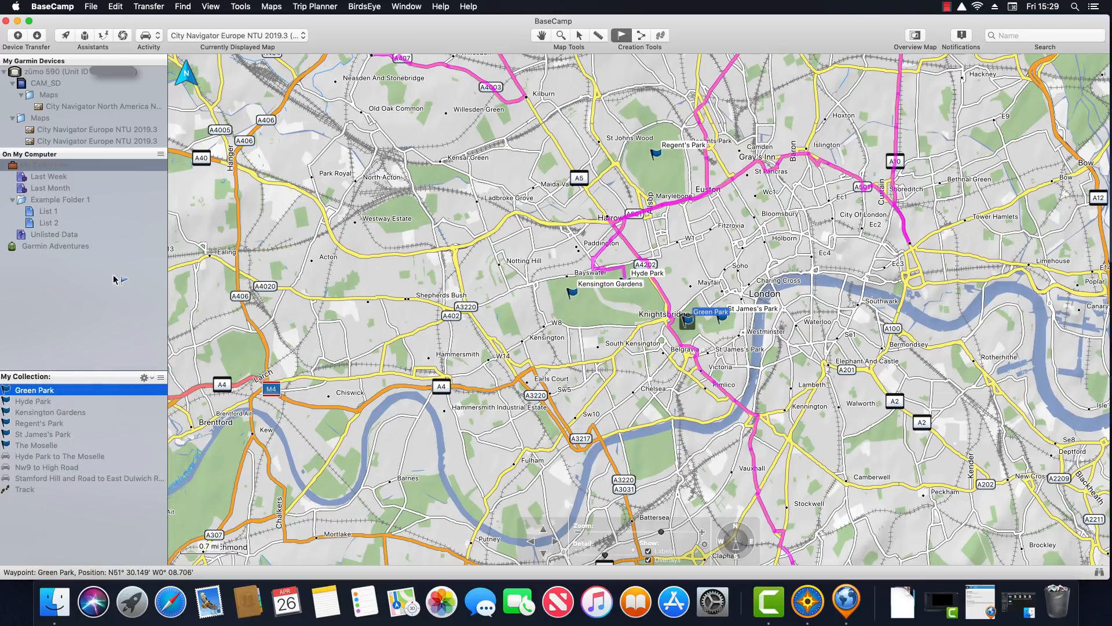
# Copy Kensington Gardens from My Collection and paste it into List 2, then view List 1
pyautogui.click(48, 214)
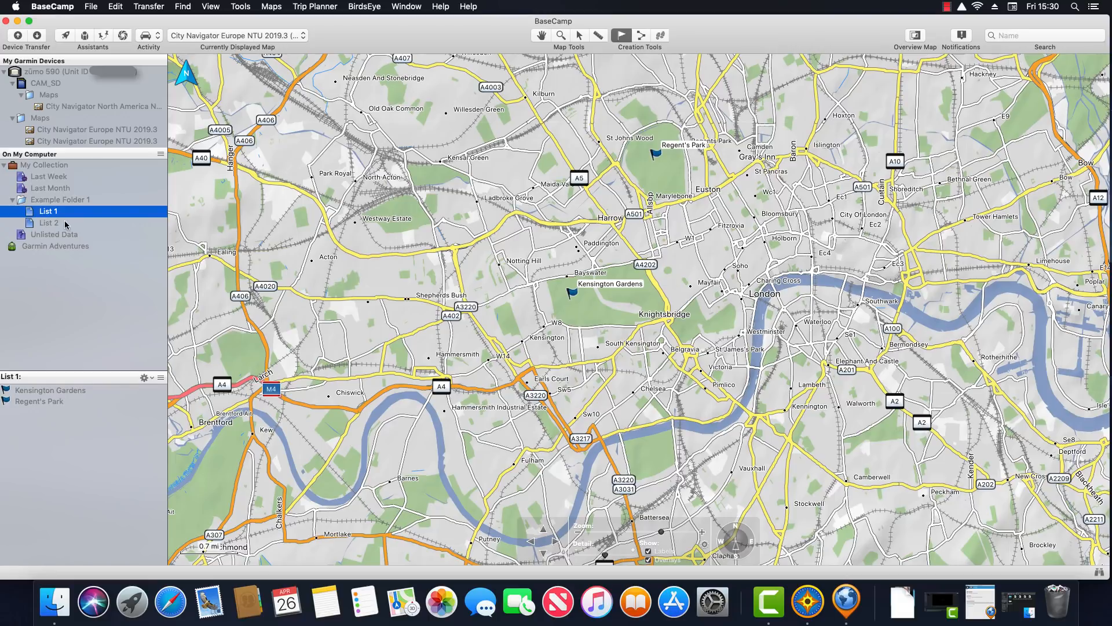
pyautogui.click(49, 223)
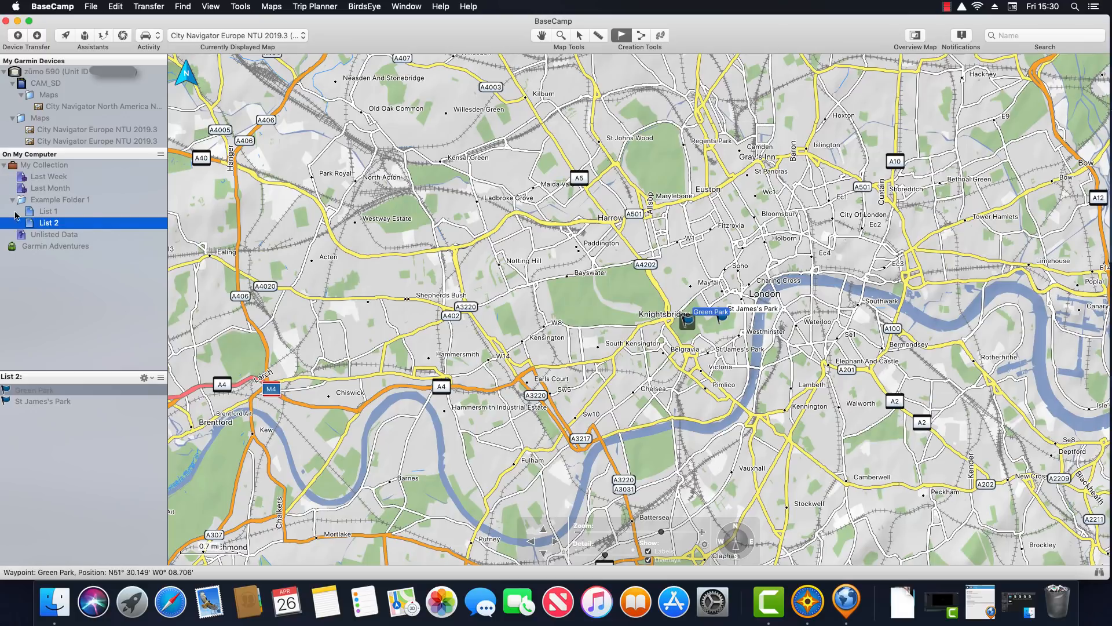
pyautogui.click(47, 165)
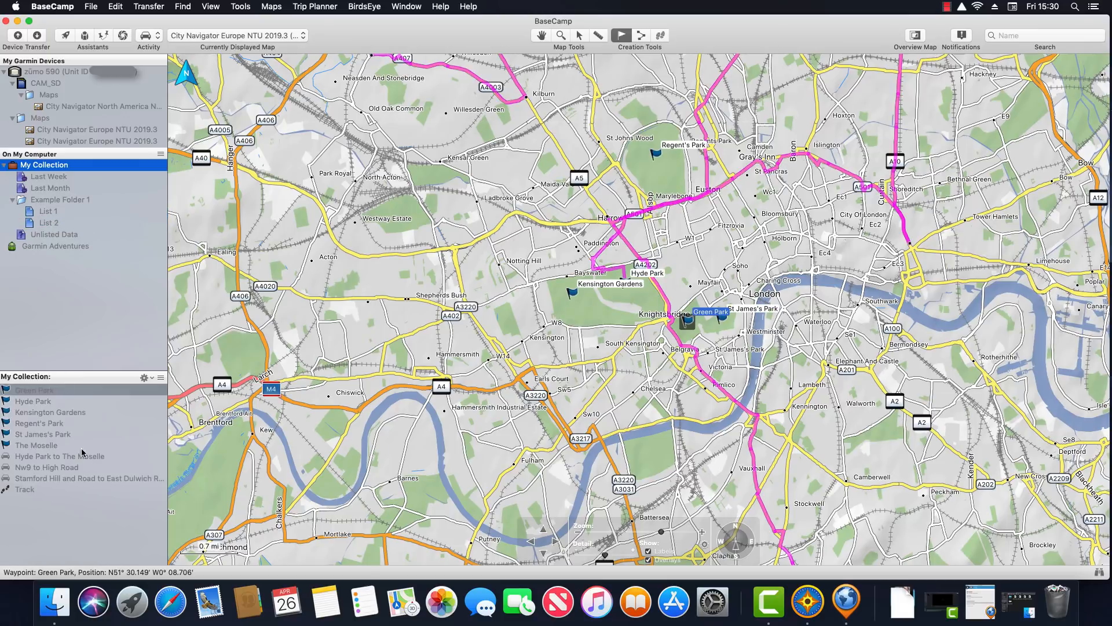
pyautogui.rightClick(48, 418)
pyautogui.click(74, 400)
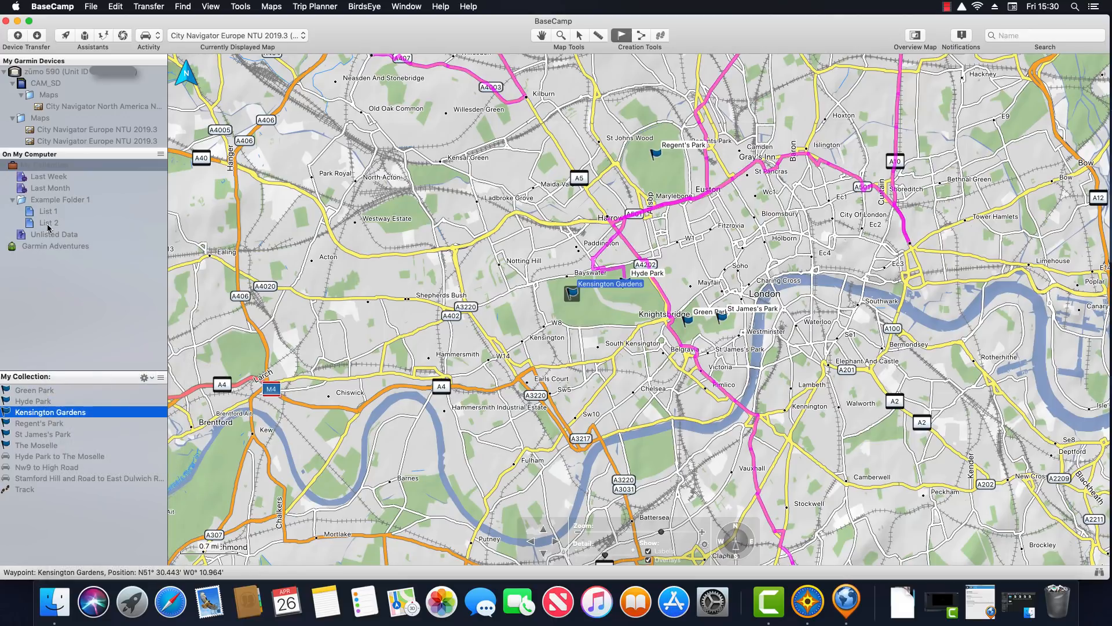
pyautogui.click(49, 225)
pyautogui.rightClick(32, 450)
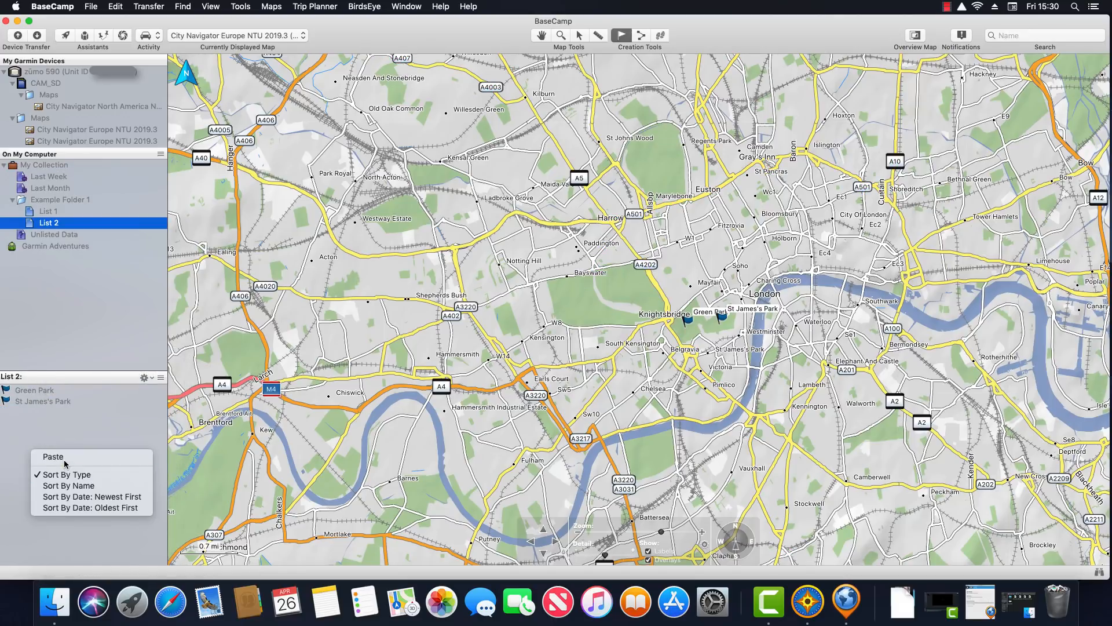
pyautogui.click(65, 458)
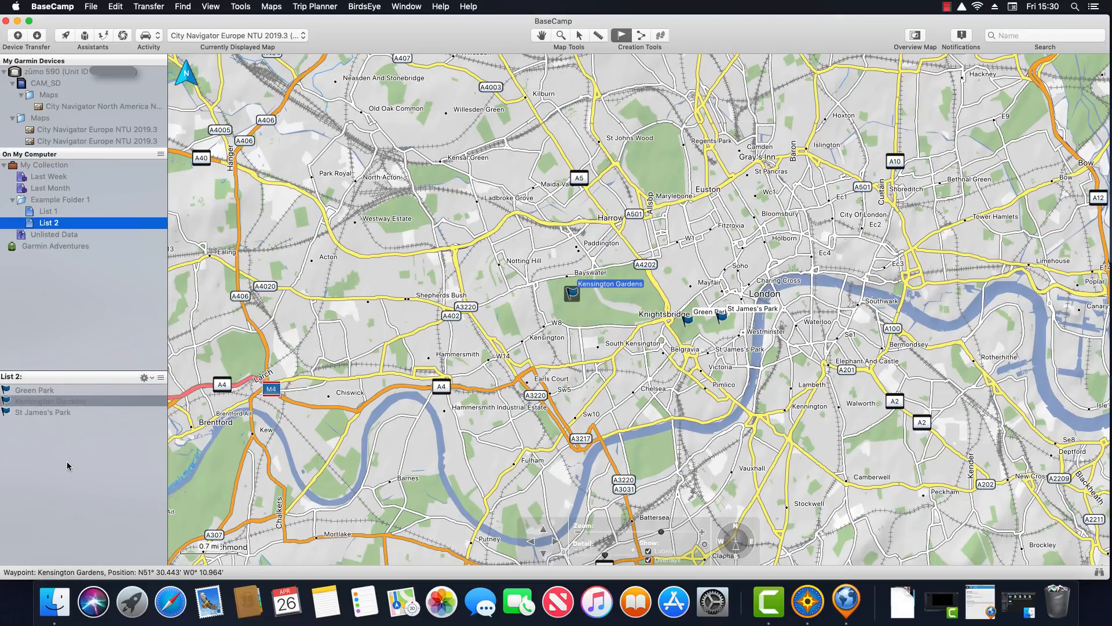
pyautogui.click(46, 212)
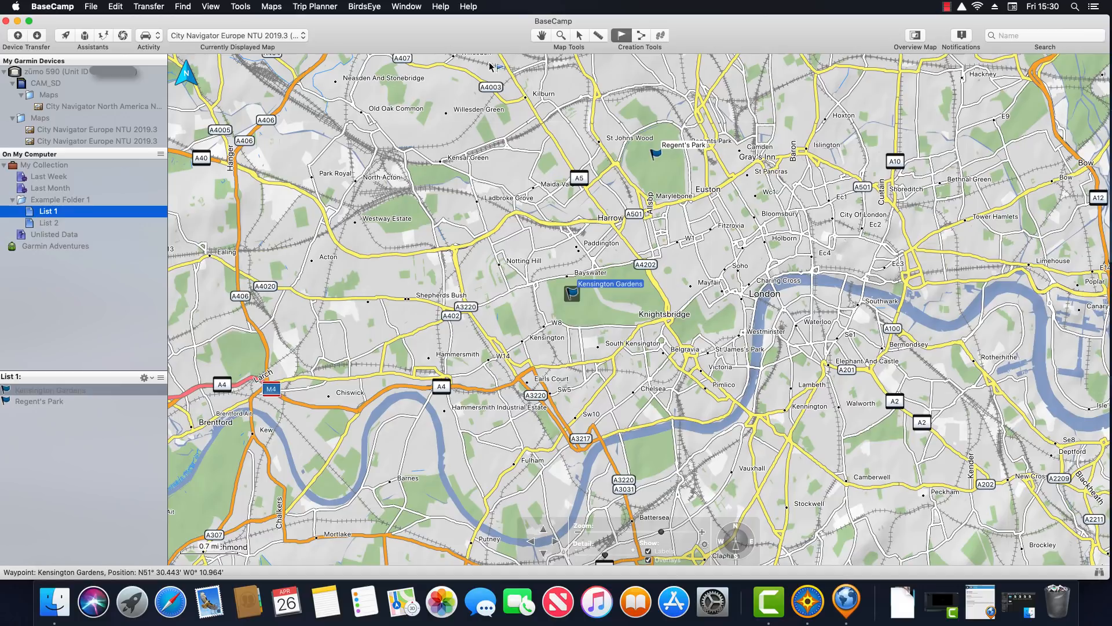
# Draw a route from near Tower Hamlets to west London, then return to the select tool
pyautogui.click(641, 35)
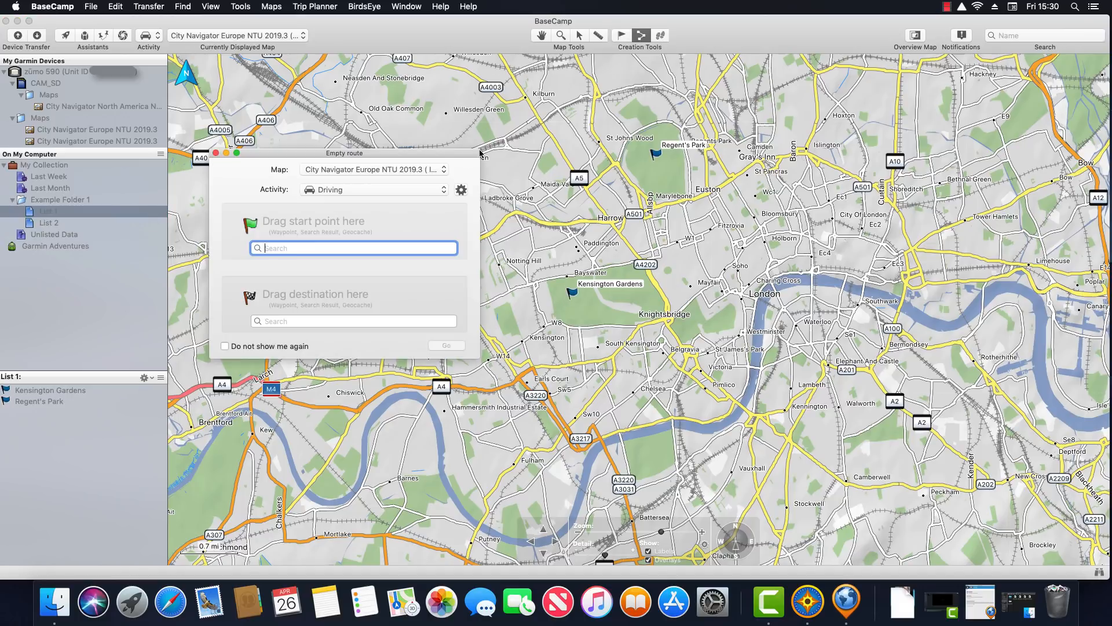
pyautogui.click(216, 153)
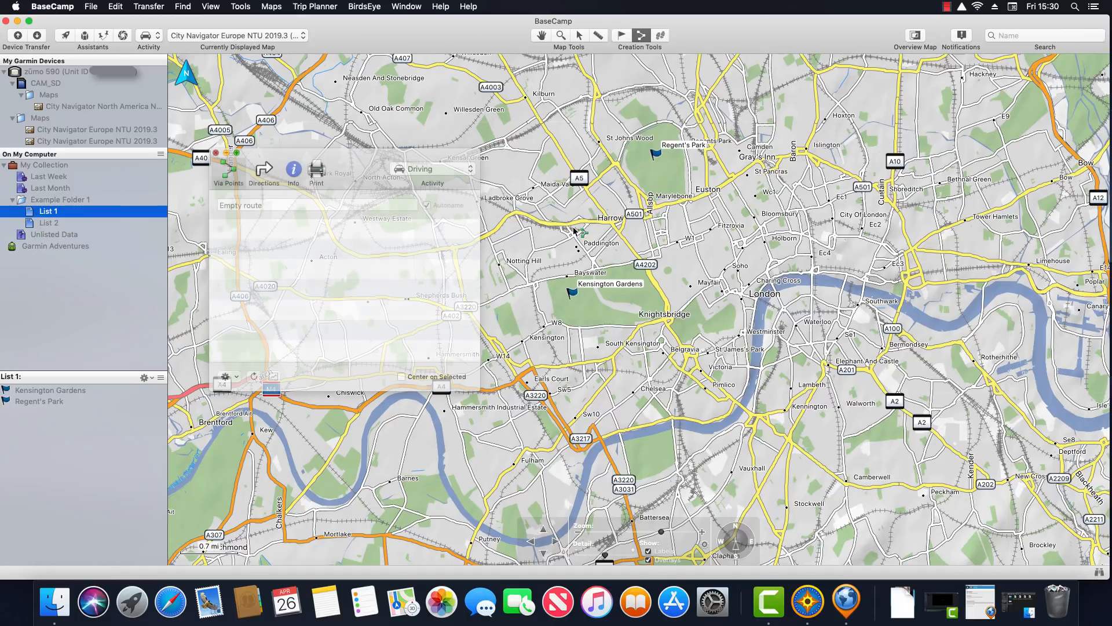
pyautogui.click(967, 220)
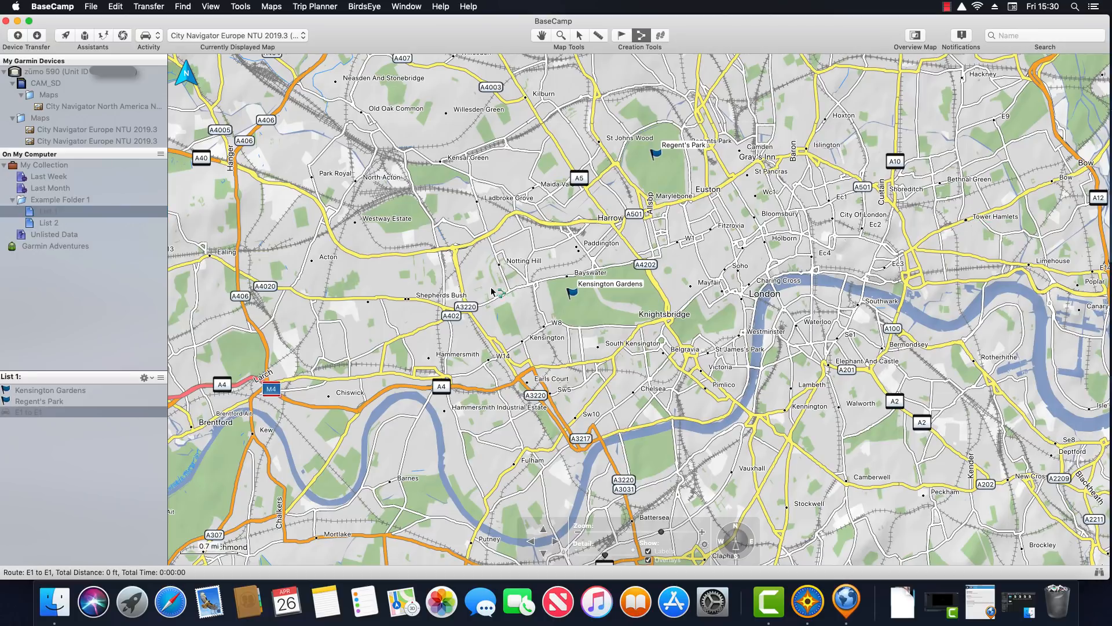
pyautogui.click(212, 256)
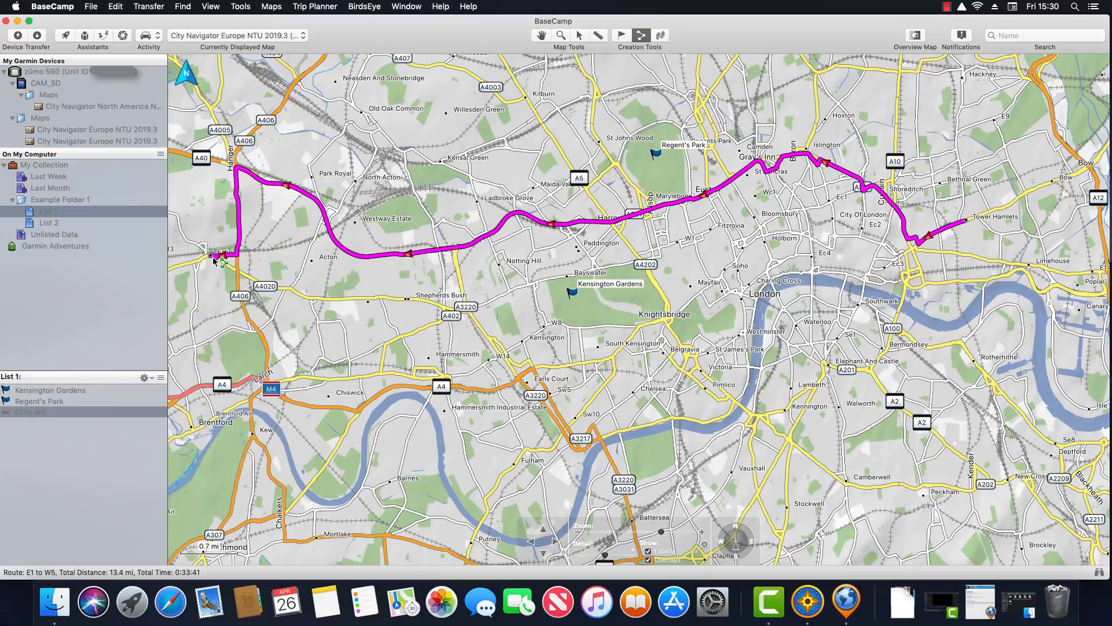
pyautogui.rightClick(222, 268)
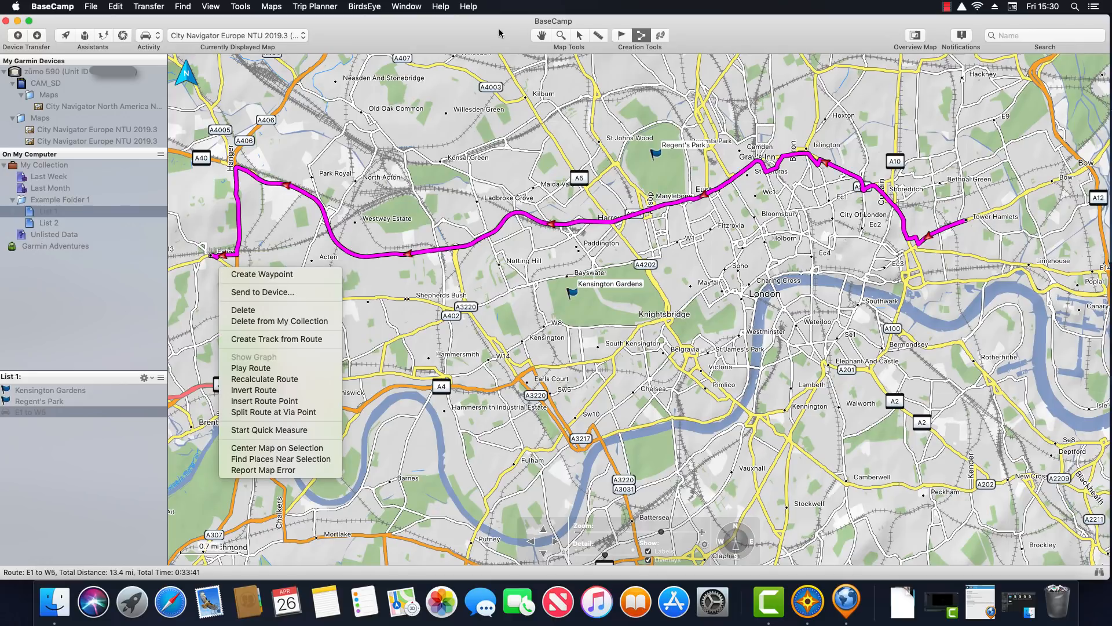
pyautogui.press('Escape')
pyautogui.click(579, 36)
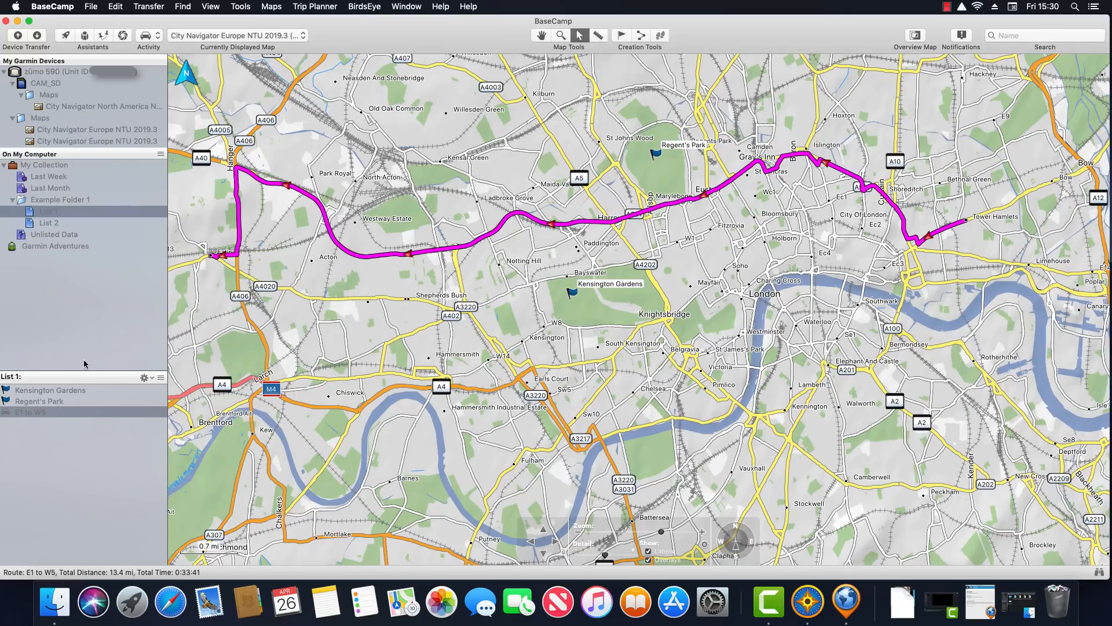
# Rename the E1 to W5 route to 'East to West'
pyautogui.rightClick(50, 411)
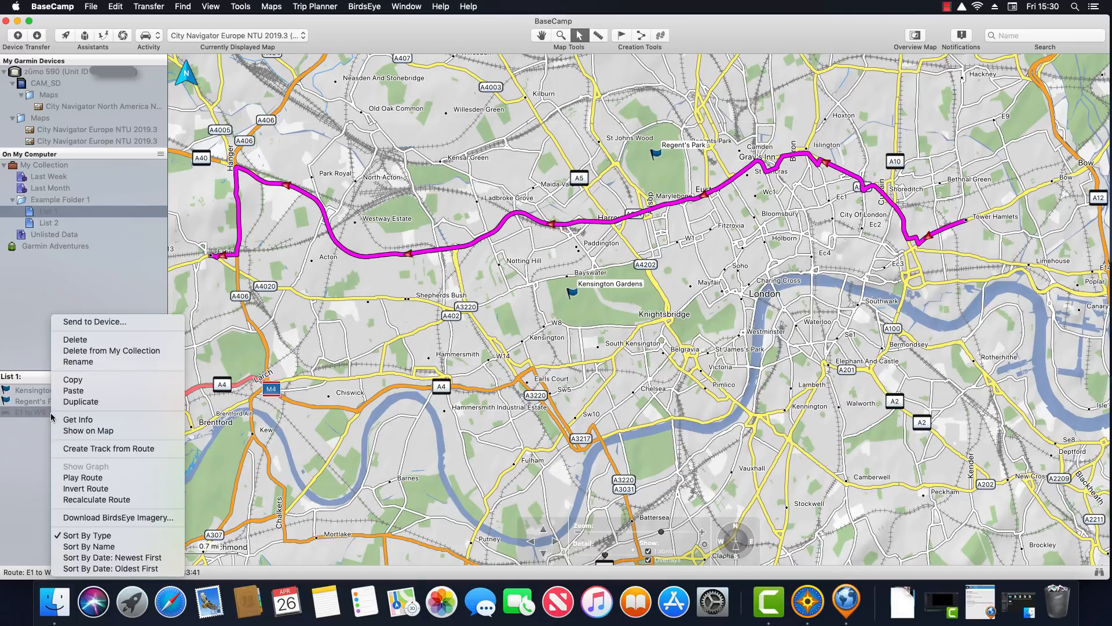
pyautogui.click(111, 362)
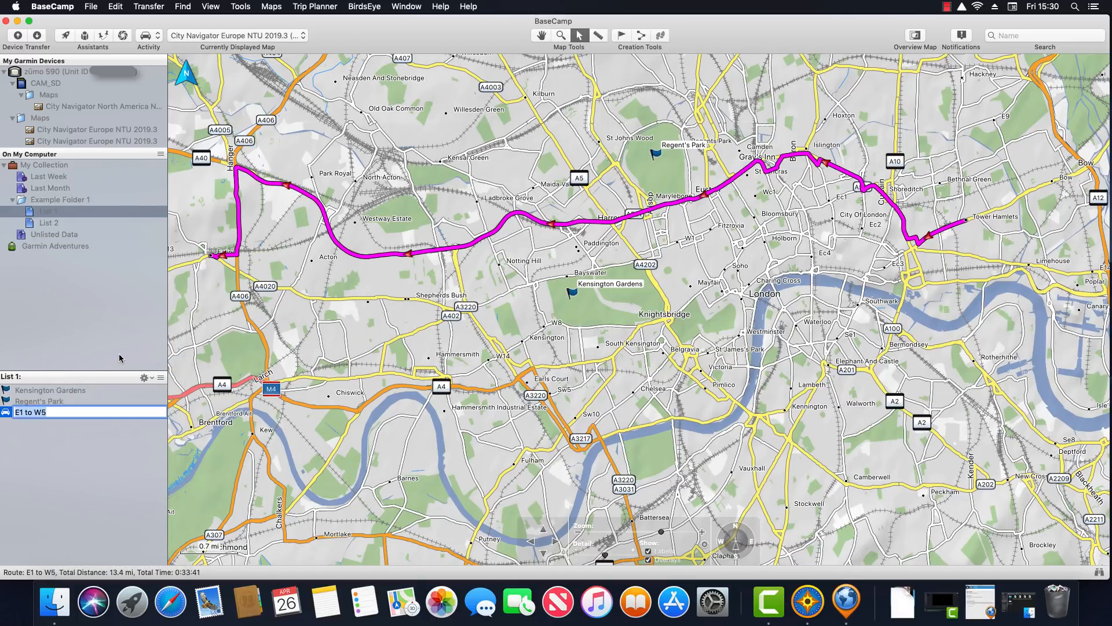
pyautogui.write('East to West')
pyautogui.press('Return')
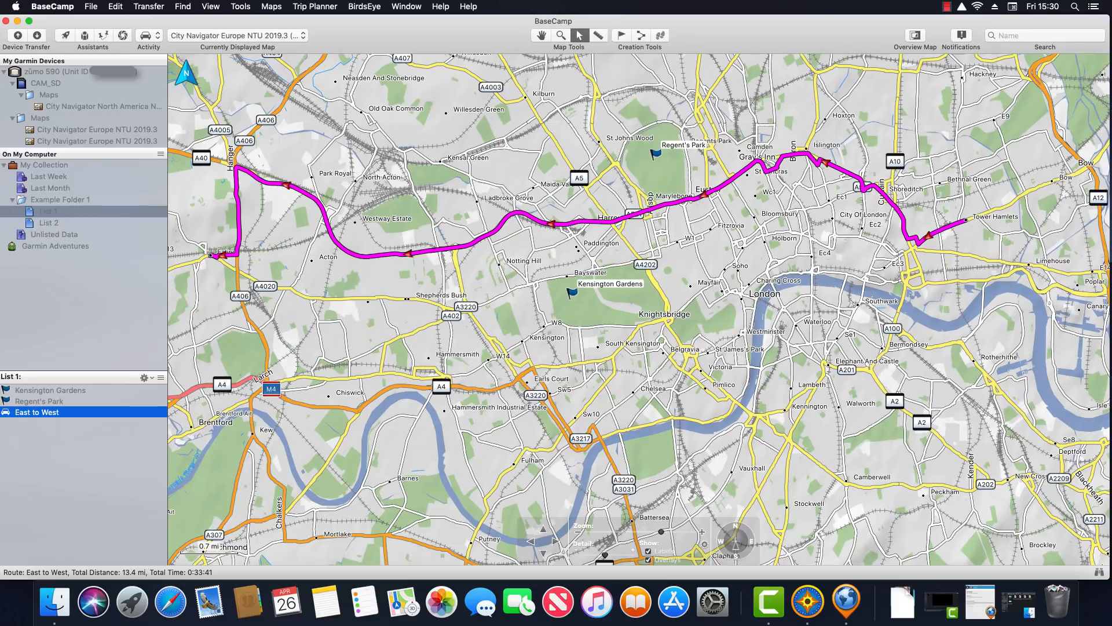
pyautogui.click(46, 165)
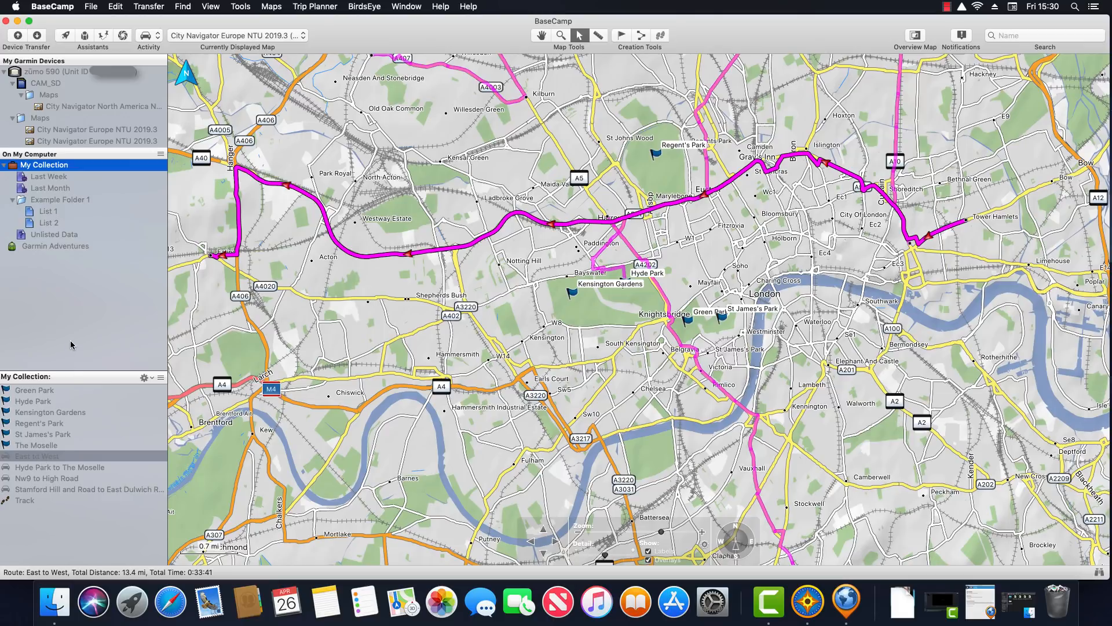
# Show the Nw9 to High Road route from My Collection on the map
pyautogui.click(48, 212)
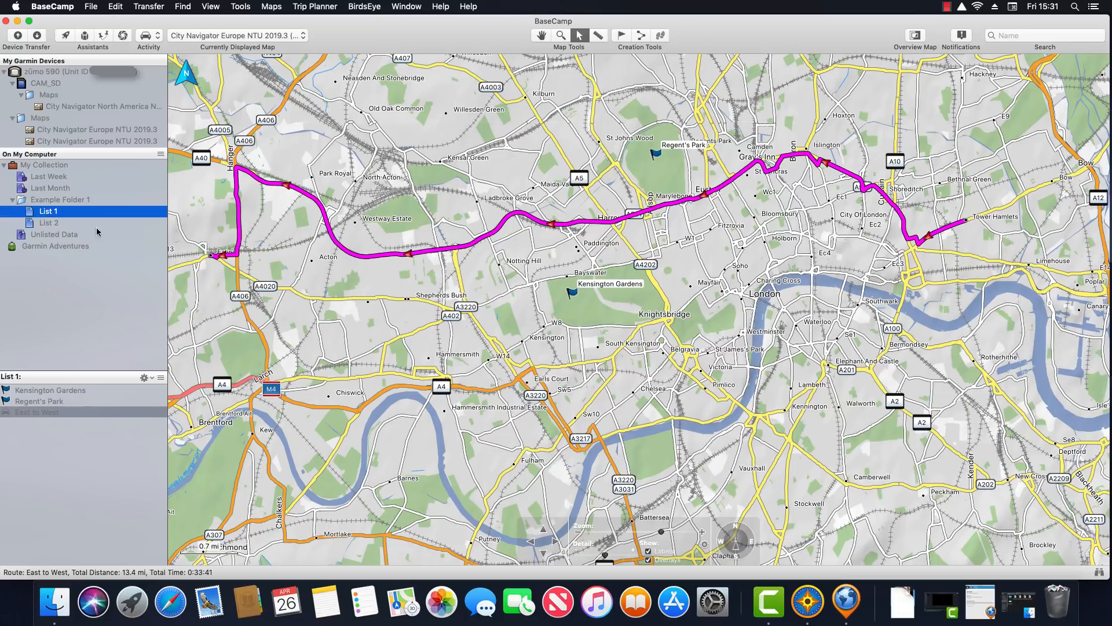
pyautogui.rightClick(88, 416)
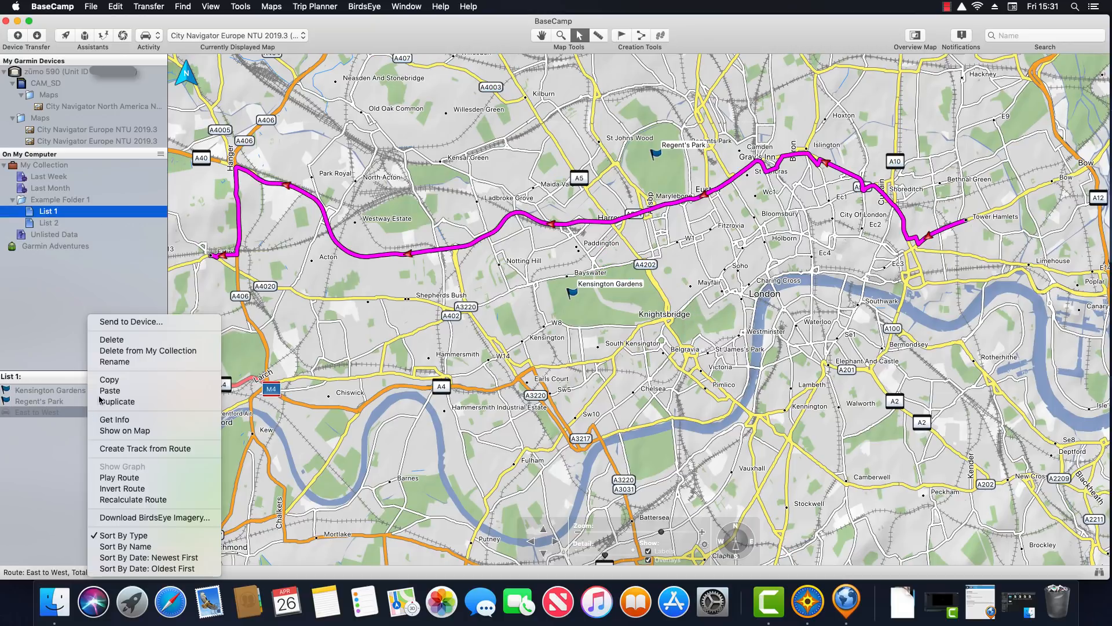
pyautogui.click(42, 451)
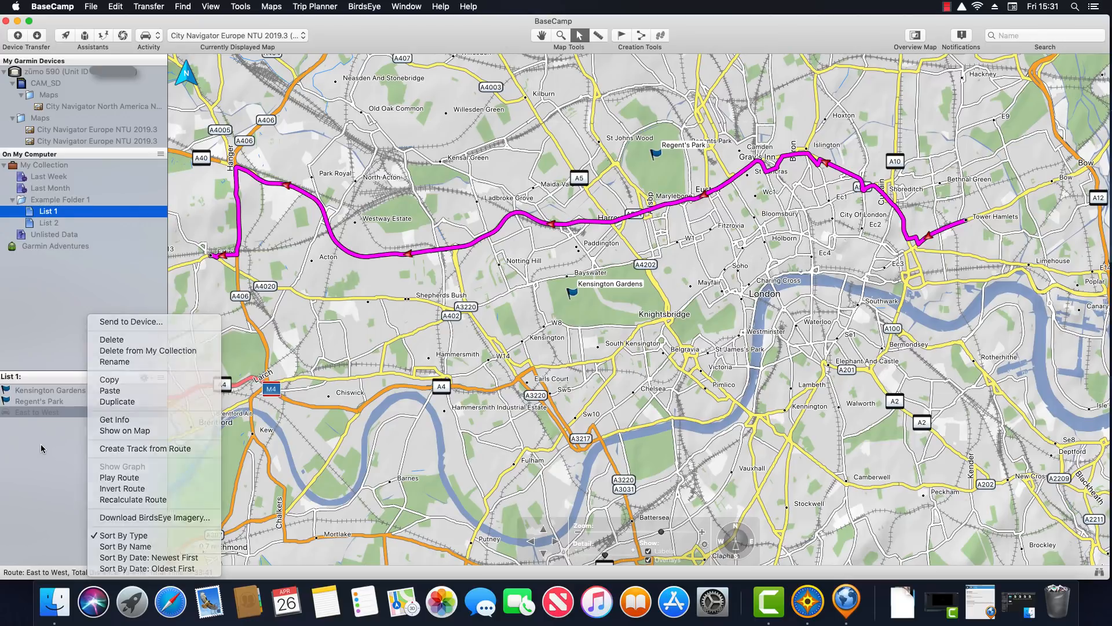
pyautogui.click(53, 167)
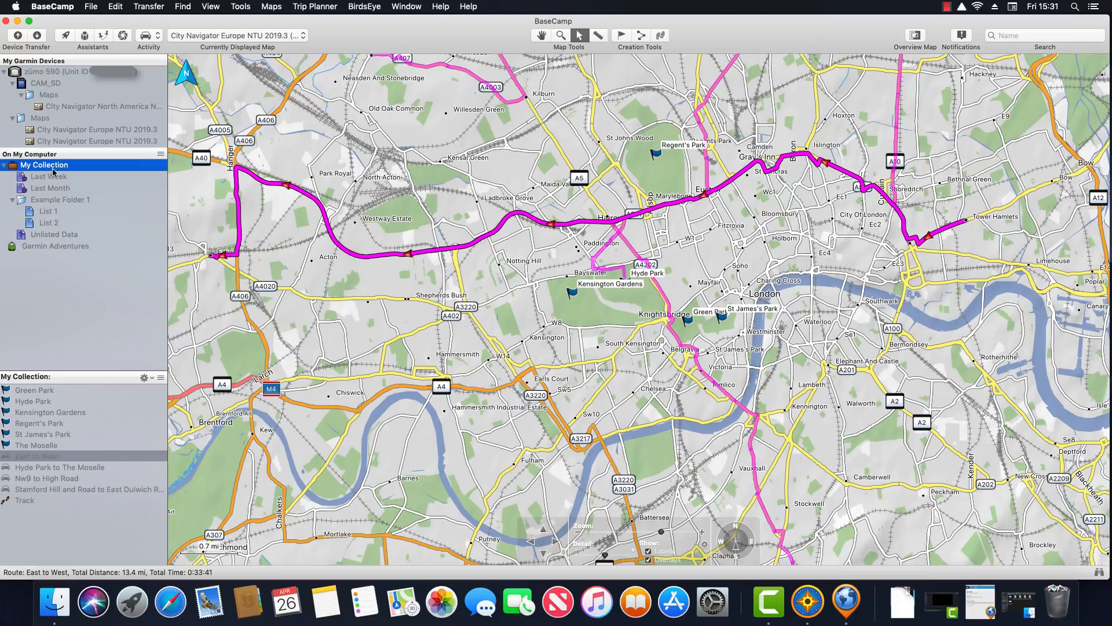
pyautogui.click(57, 479)
pyautogui.rightClick(58, 479)
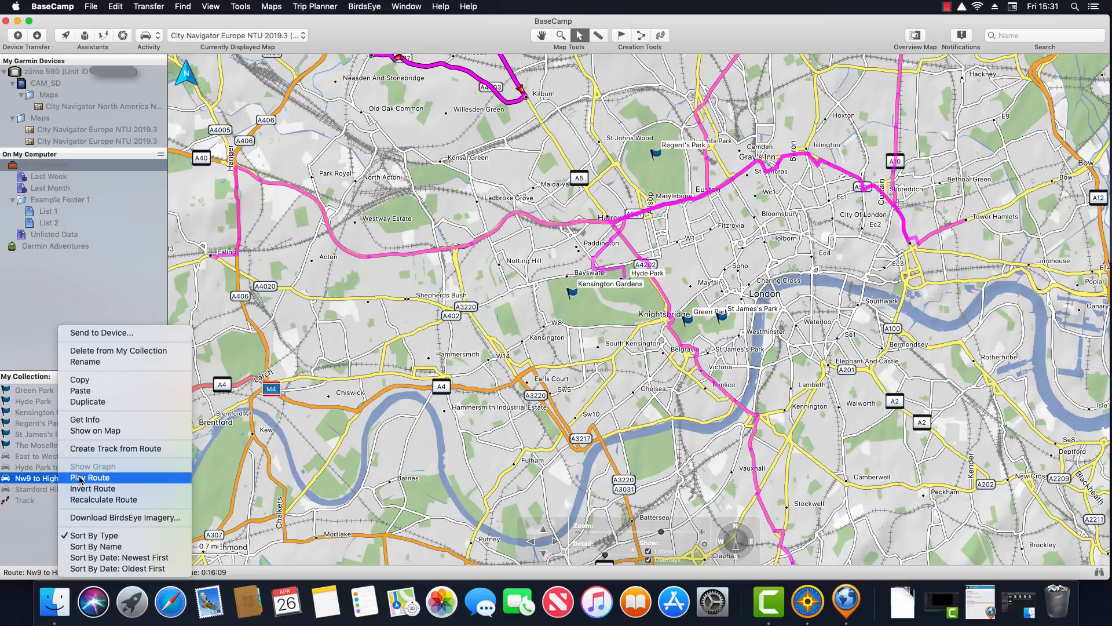
pyautogui.click(126, 431)
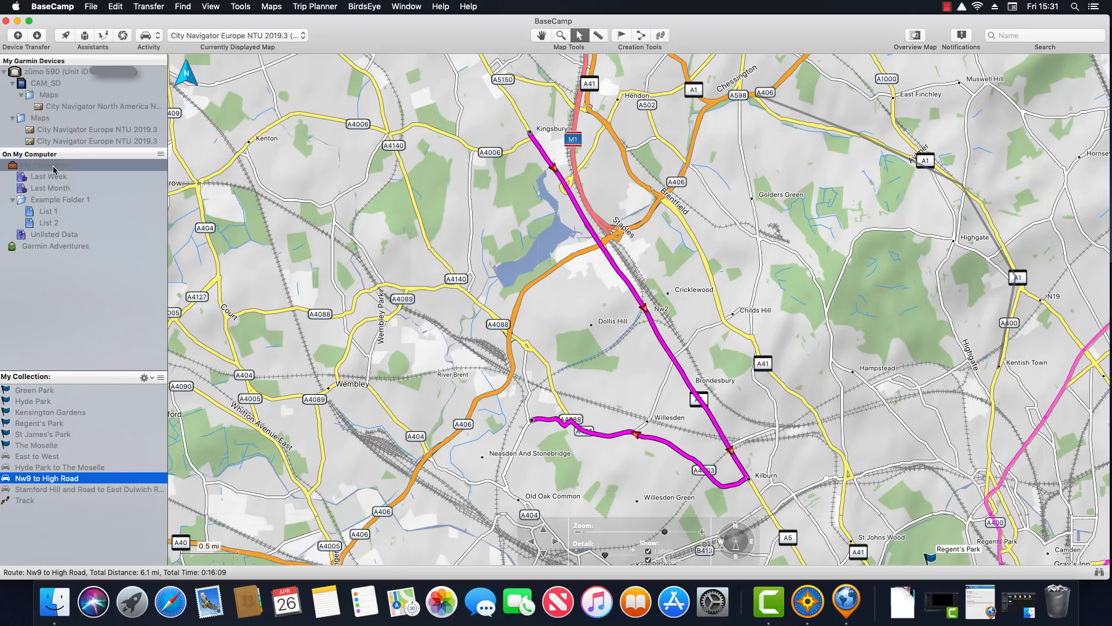
# Review List 1, Last Week and Last Month, then bring up Green Park's actions in My Collection
pyautogui.click(41, 212)
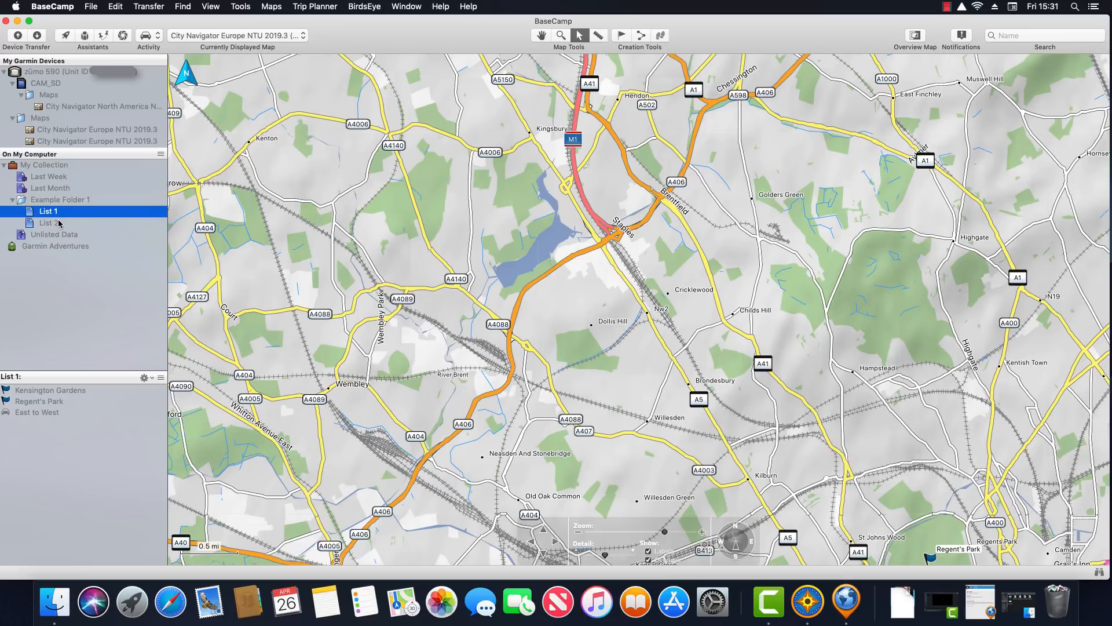
pyautogui.click(53, 179)
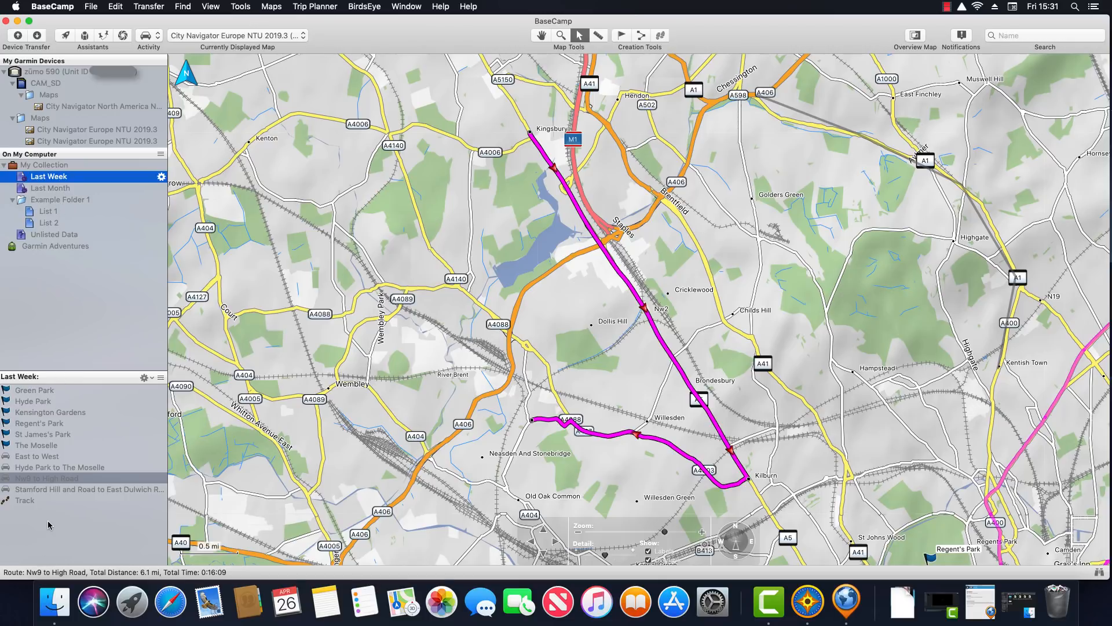
pyautogui.click(55, 189)
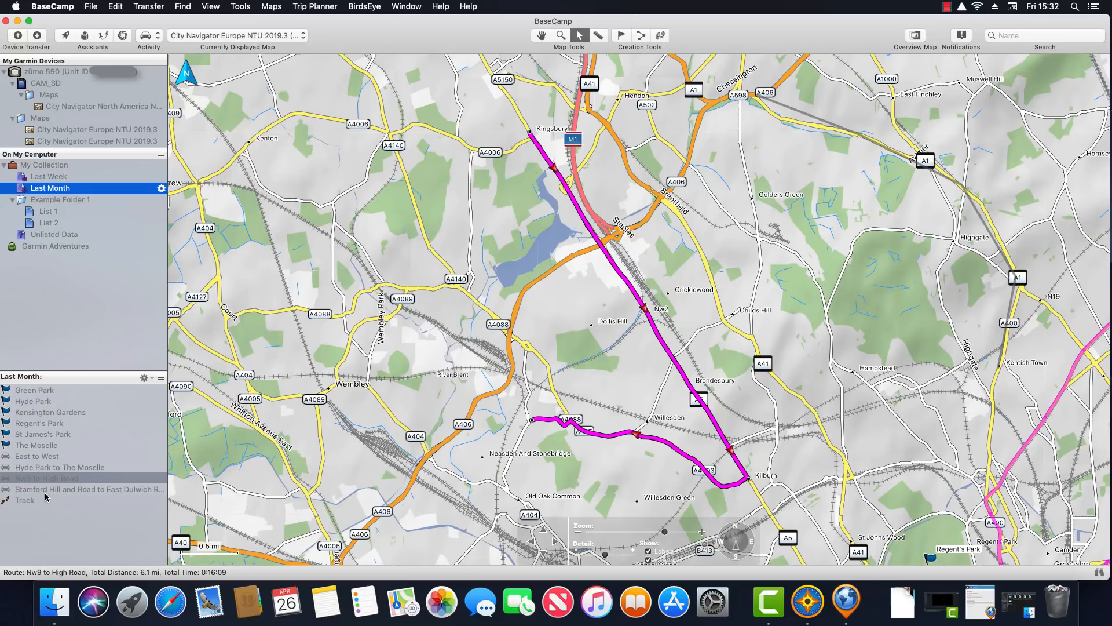
pyautogui.click(51, 180)
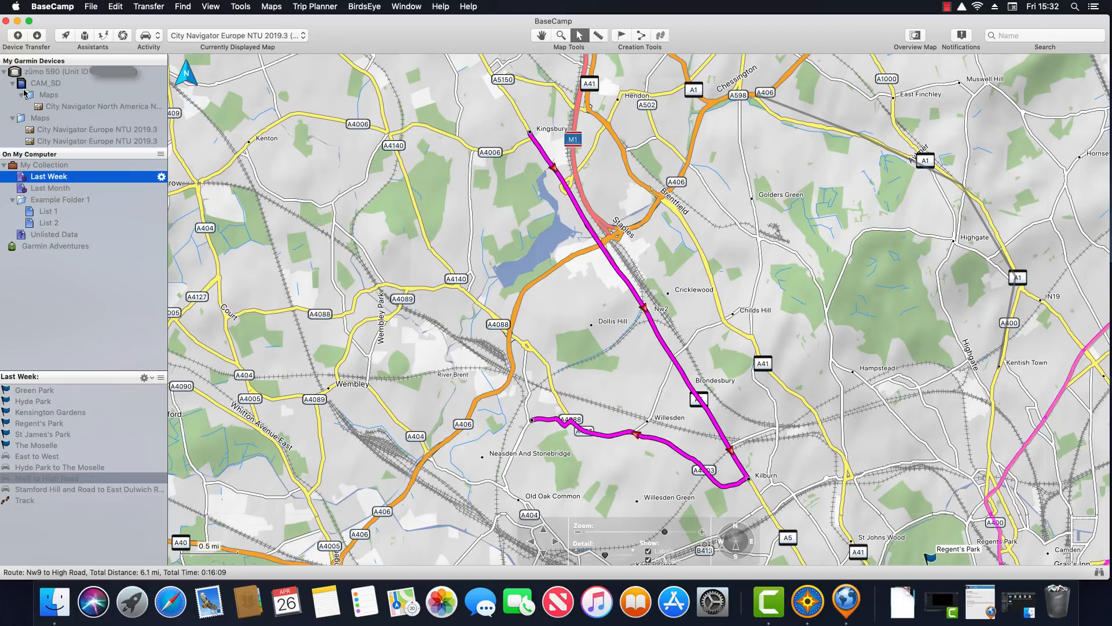
pyautogui.click(48, 168)
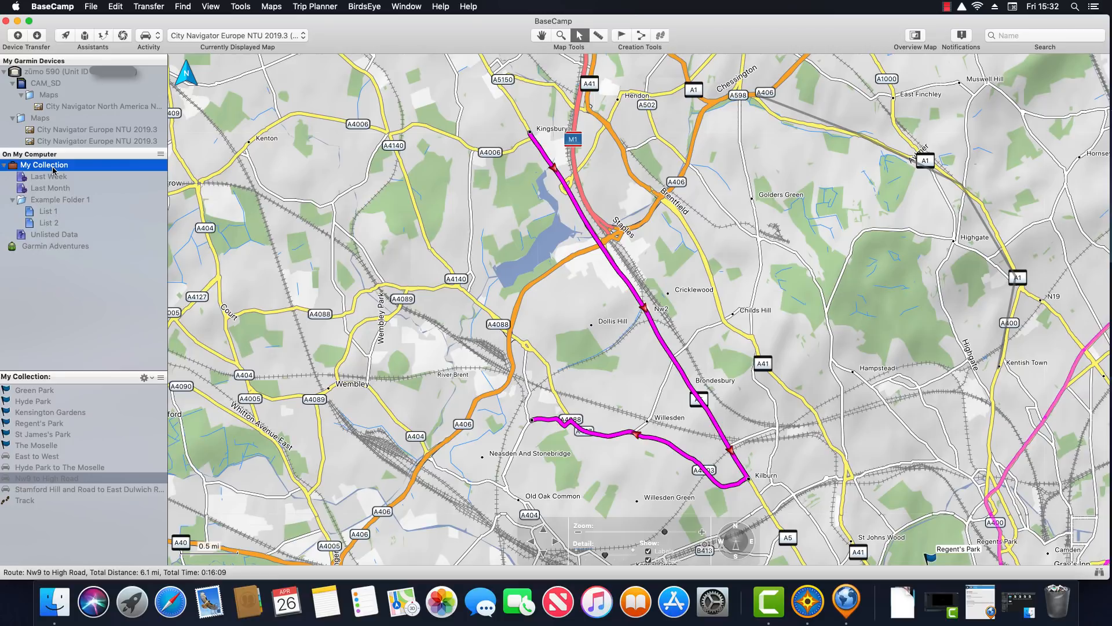
pyautogui.click(36, 392)
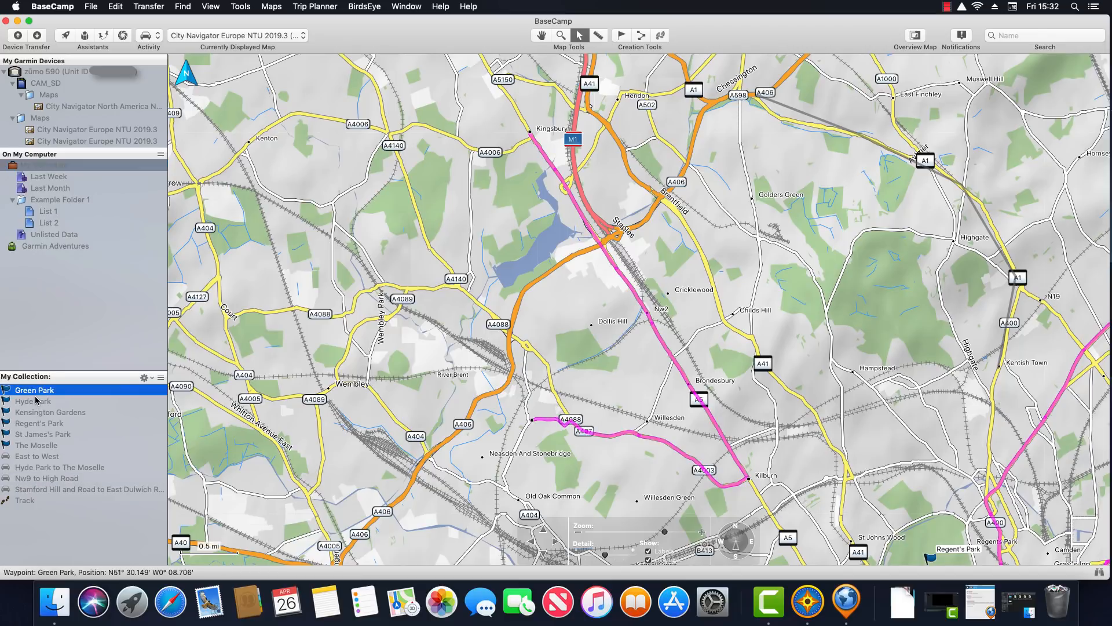
pyautogui.rightClick(68, 394)
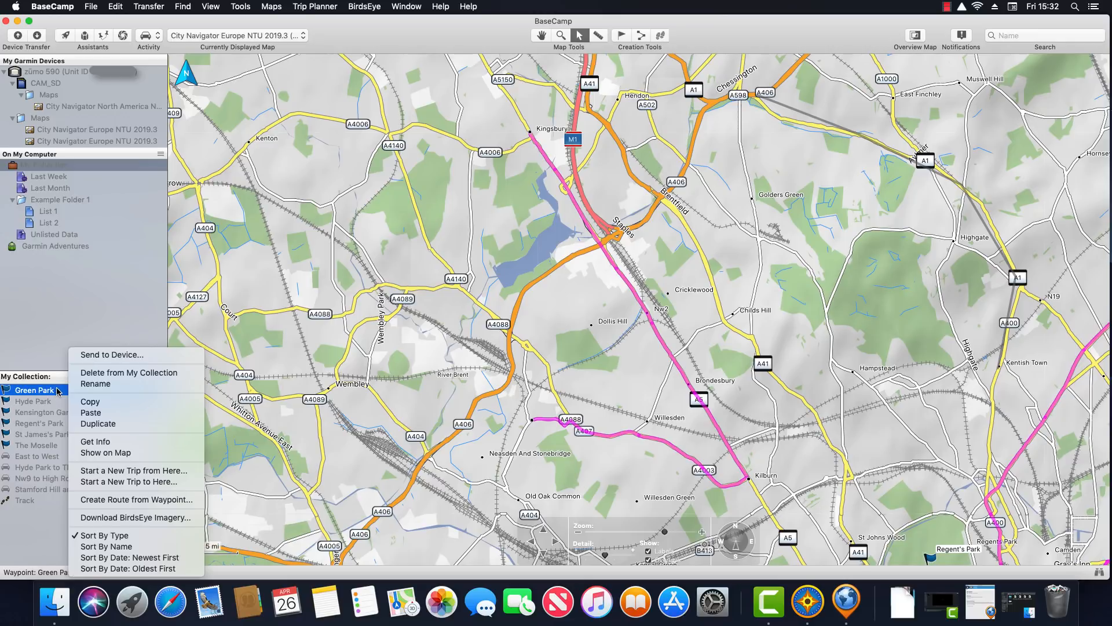
# Set the Green Park waypoint's category to Park
pyautogui.click(100, 442)
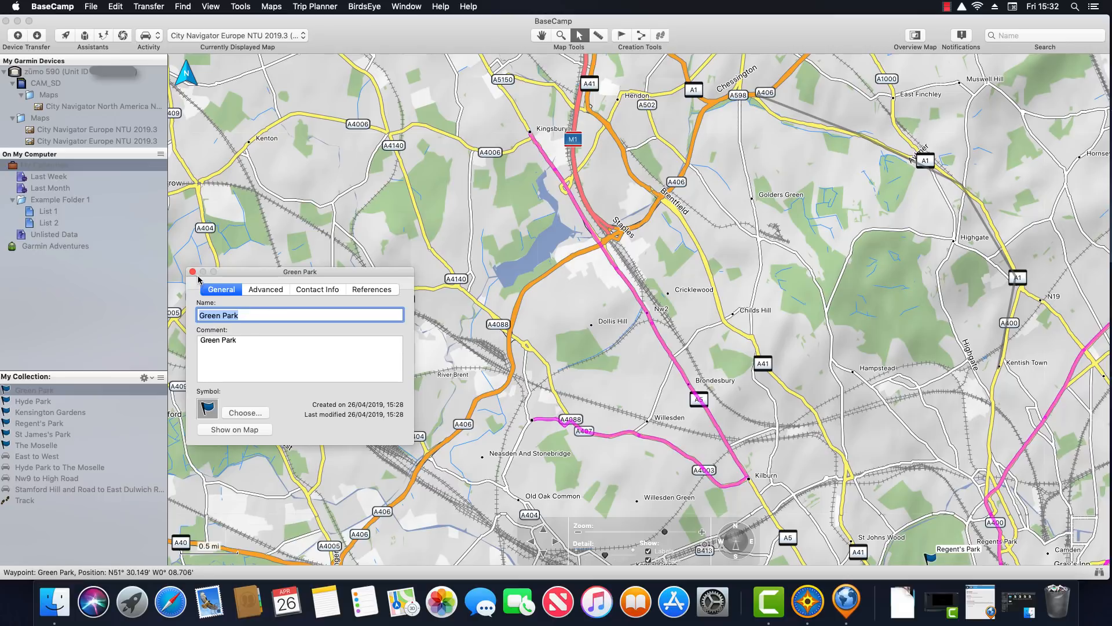
pyautogui.click(80, 392)
pyautogui.doubleClick(80, 392)
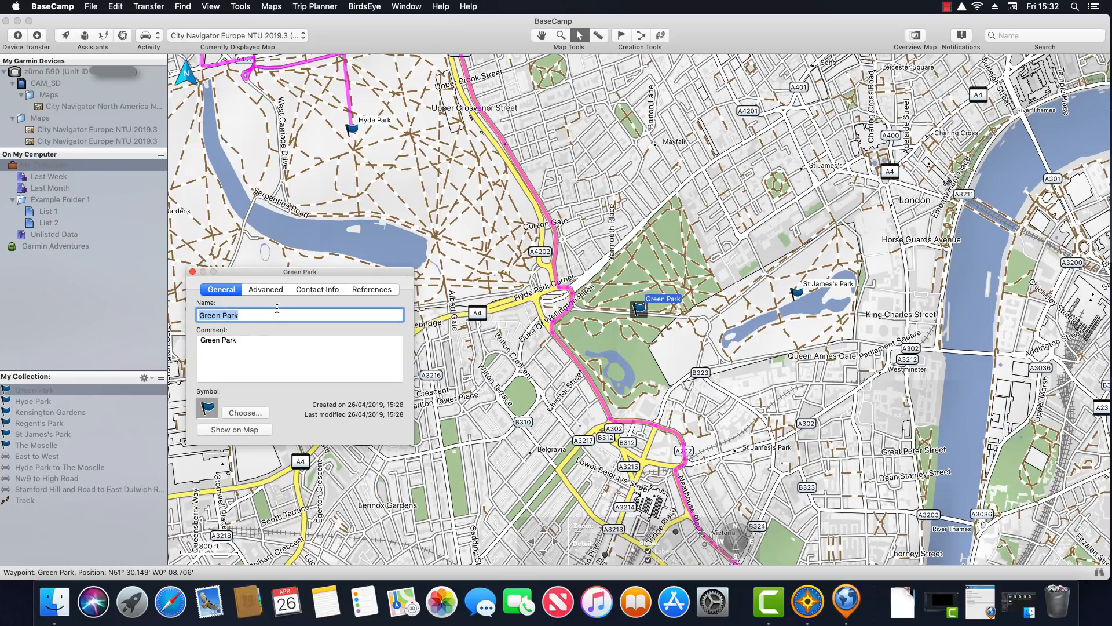
pyautogui.click(371, 289)
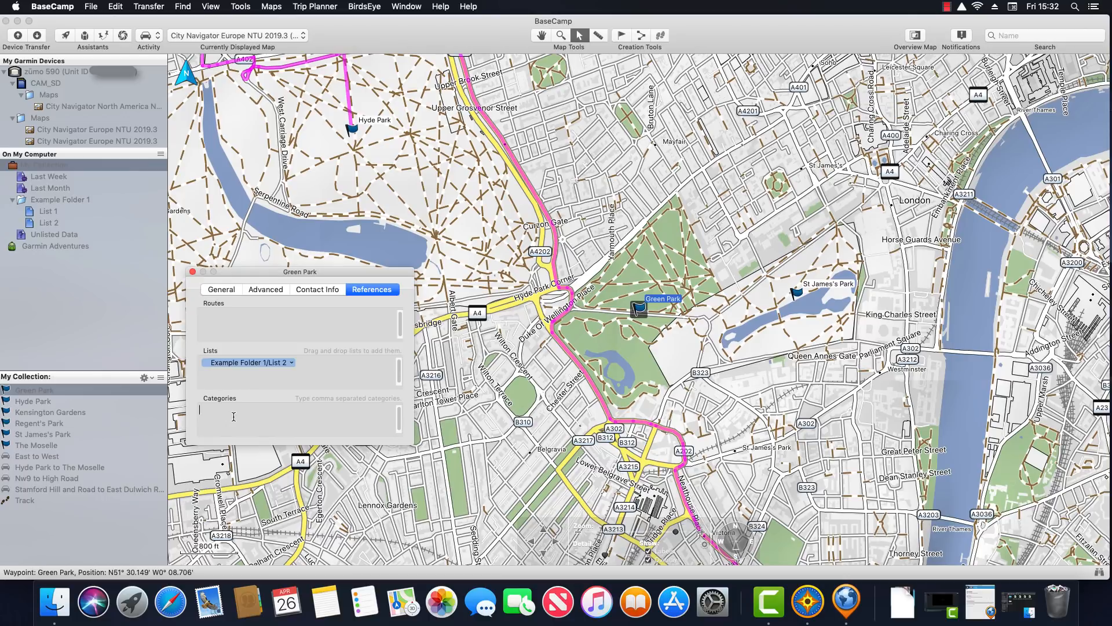
pyautogui.write('Park')
pyautogui.press('Return')
pyautogui.click(191, 272)
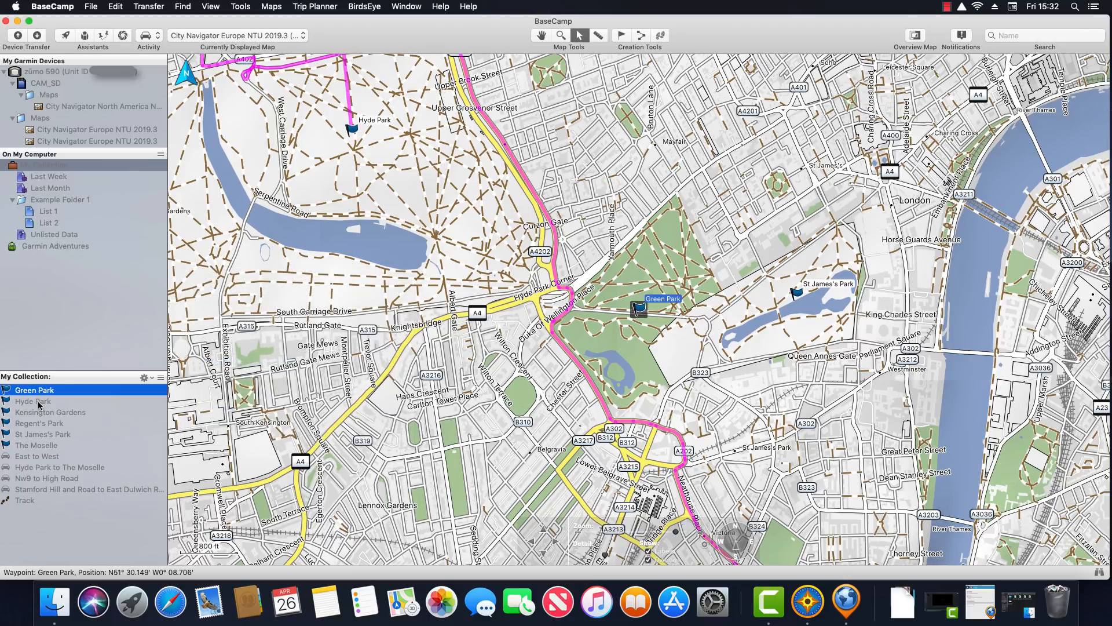
# Check the Hyde Park waypoint's lists and categories
pyautogui.click(40, 403)
pyautogui.doubleClick(39, 402)
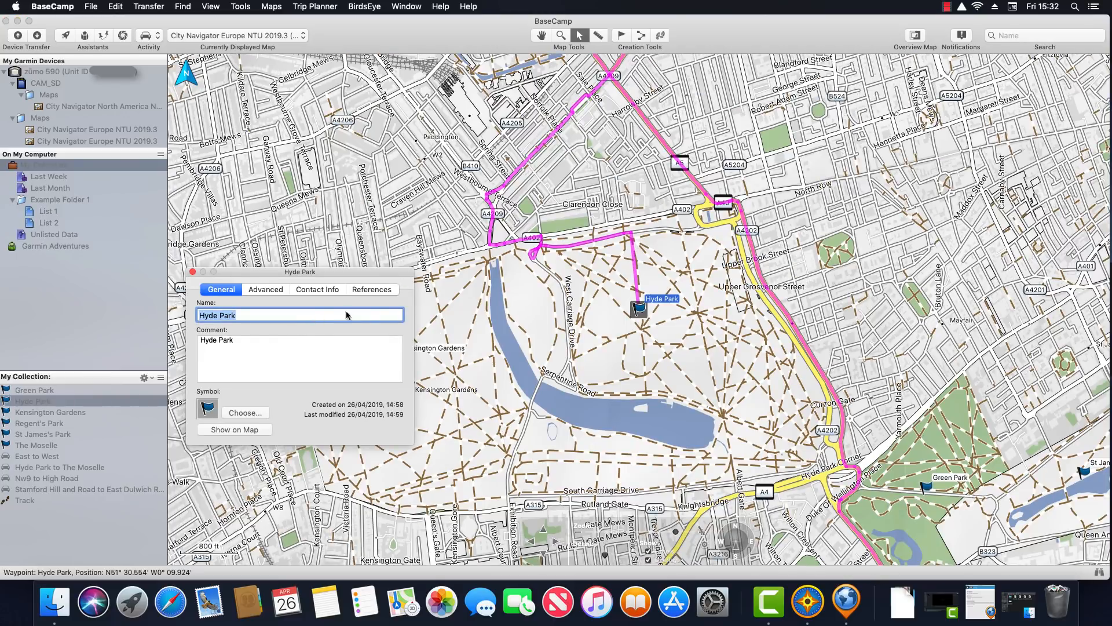
pyautogui.click(372, 290)
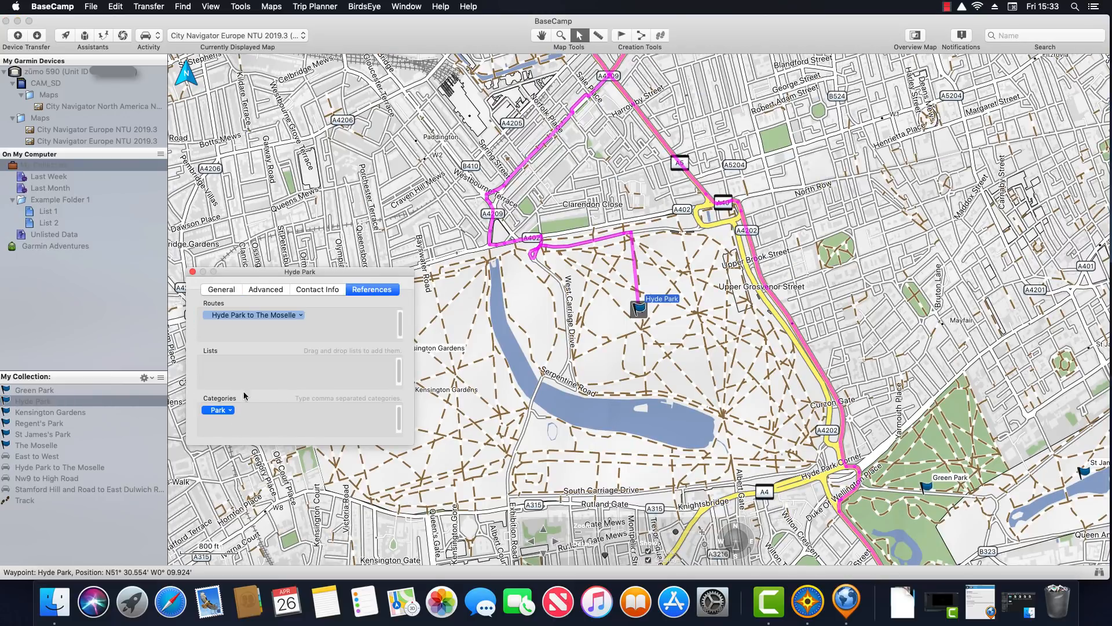
pyautogui.click(192, 272)
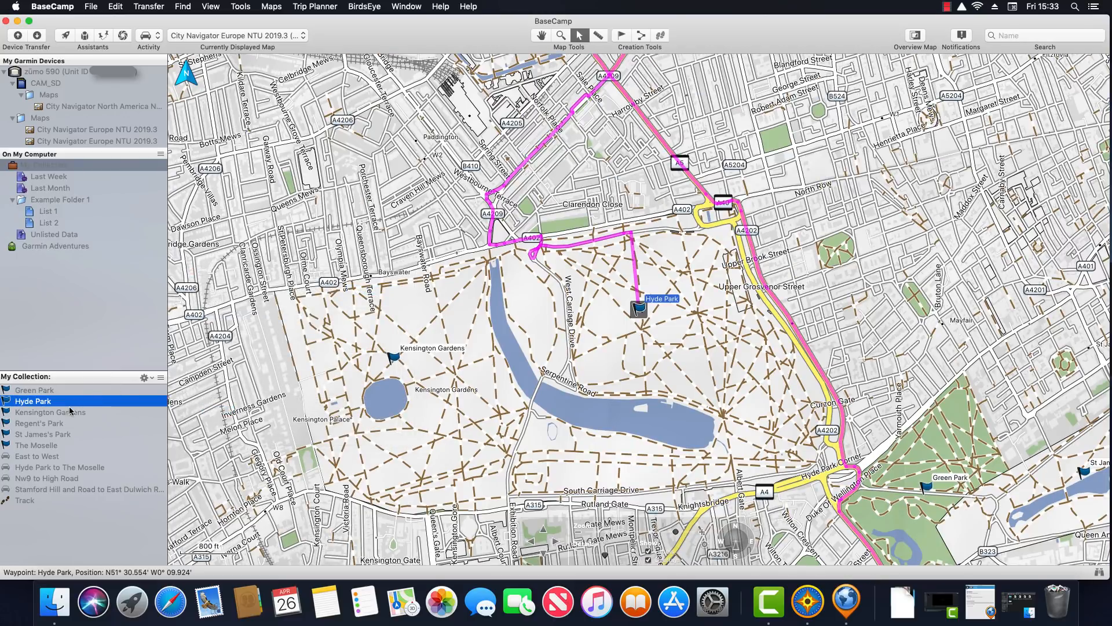
# Set the Kensington Gardens waypoint's category to Park
pyautogui.click(62, 412)
pyautogui.doubleClick(62, 414)
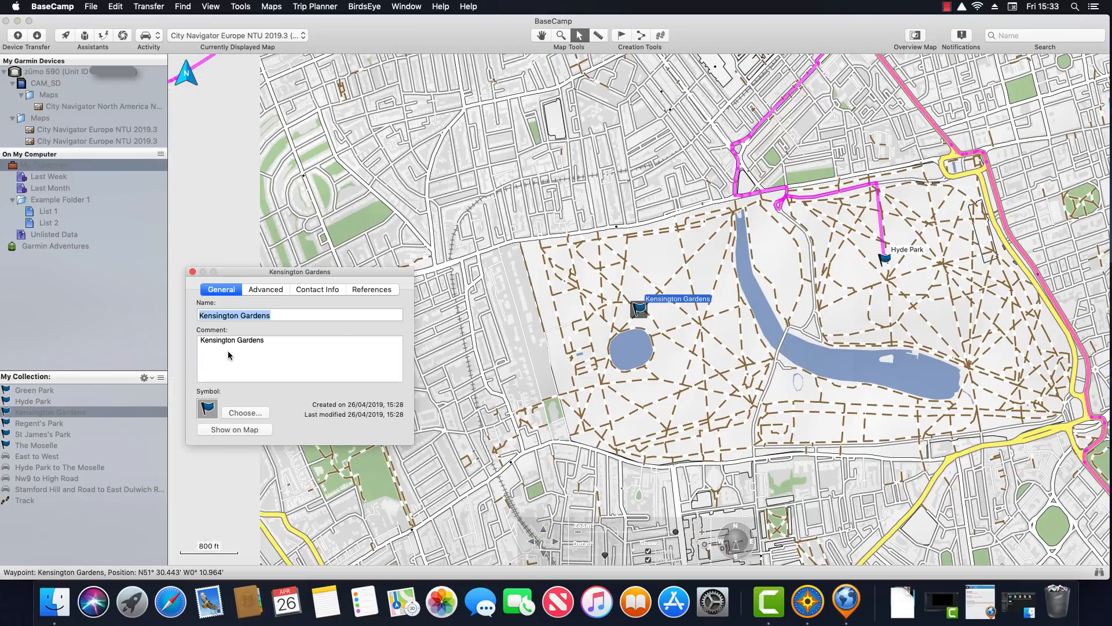
pyautogui.click(372, 289)
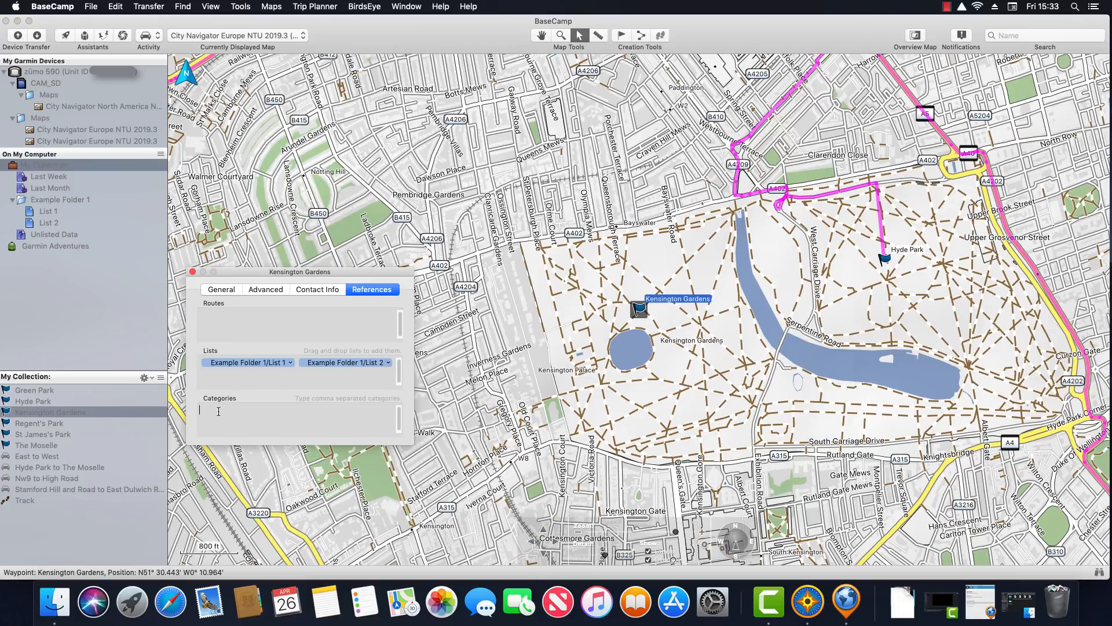
pyautogui.write('Park')
pyautogui.press('Return')
pyautogui.click(193, 272)
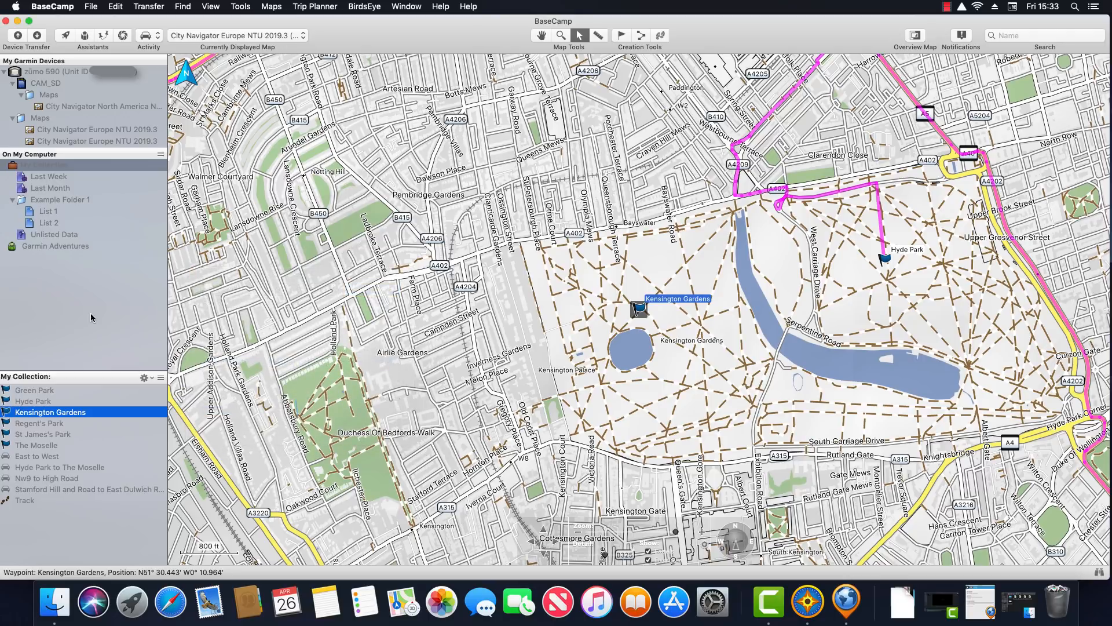
# Create a smart list 'Category is Park' with the rule Waypoint Category is Park
pyautogui.rightClick(73, 167)
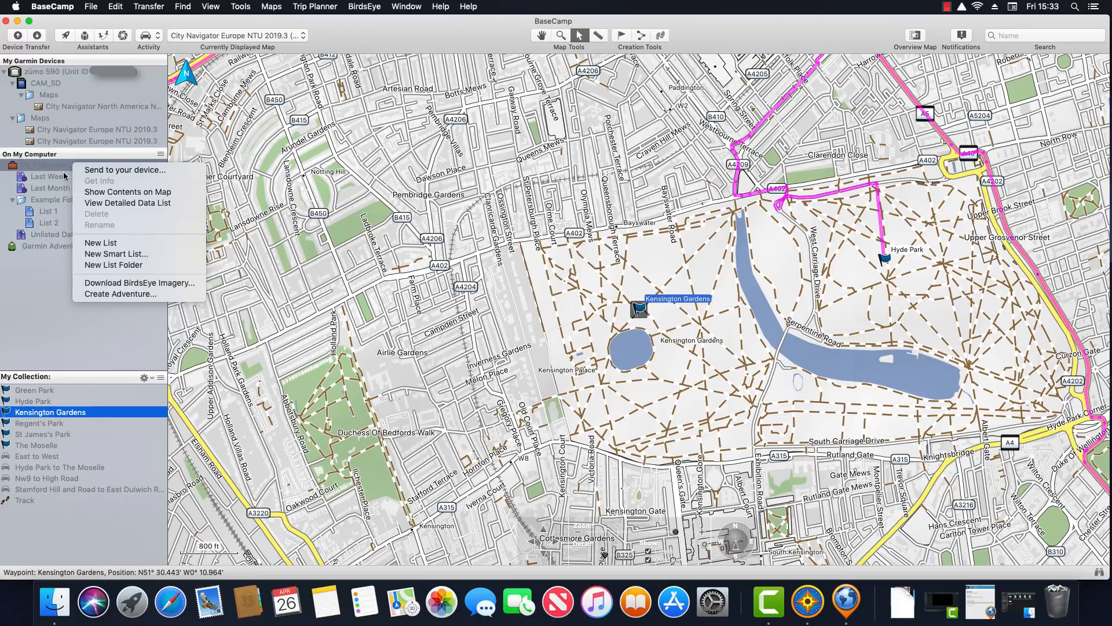
pyautogui.click(123, 255)
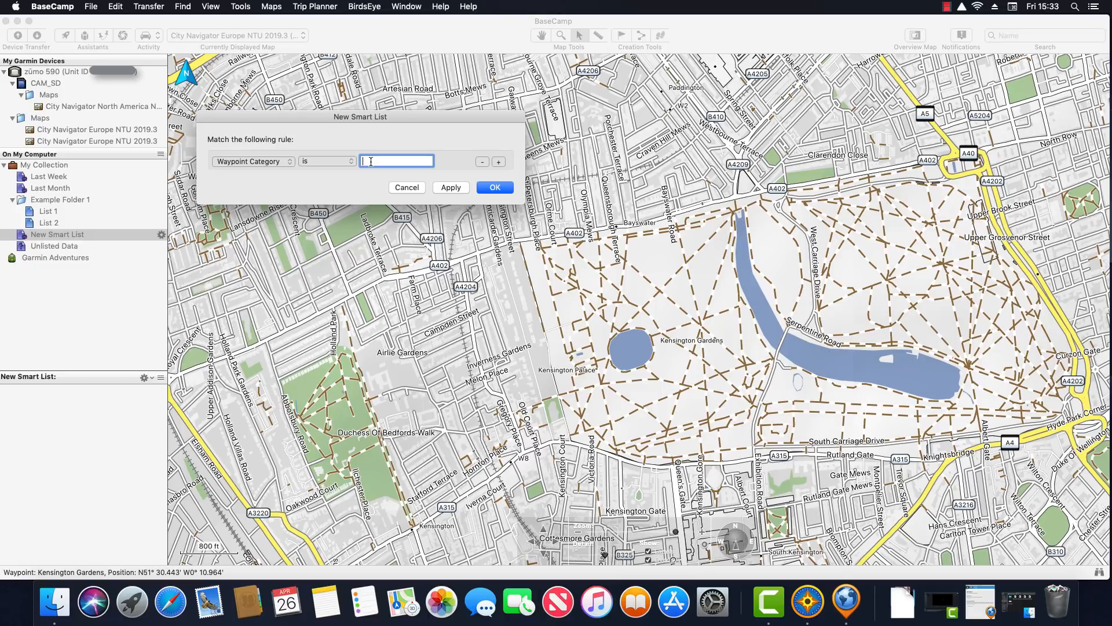
pyautogui.write('Park')
pyautogui.click(490, 189)
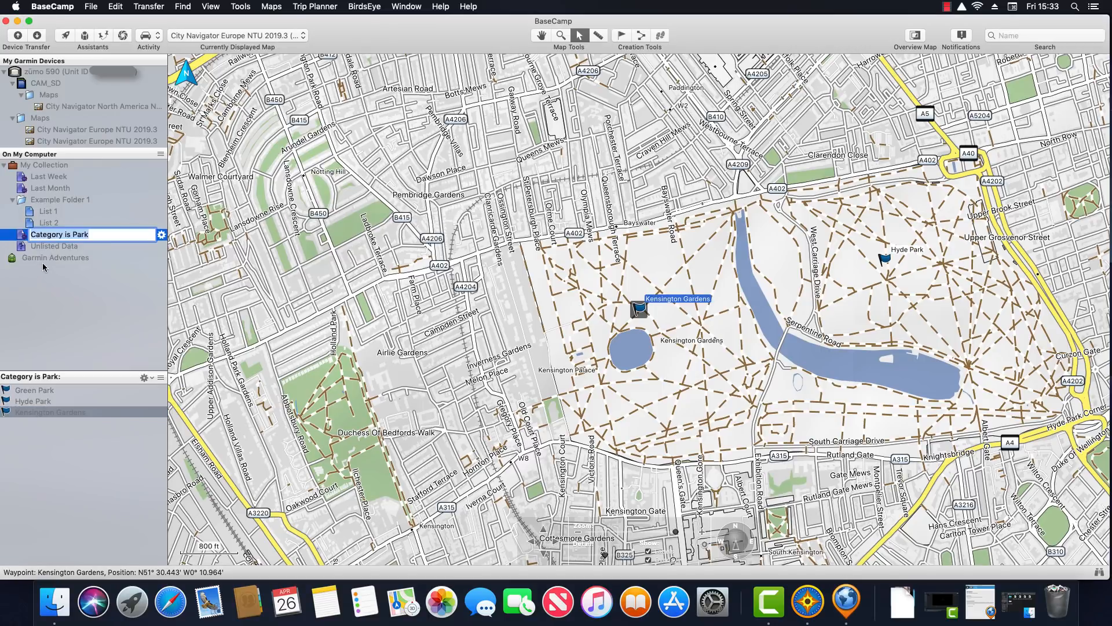
pyautogui.press('Return')
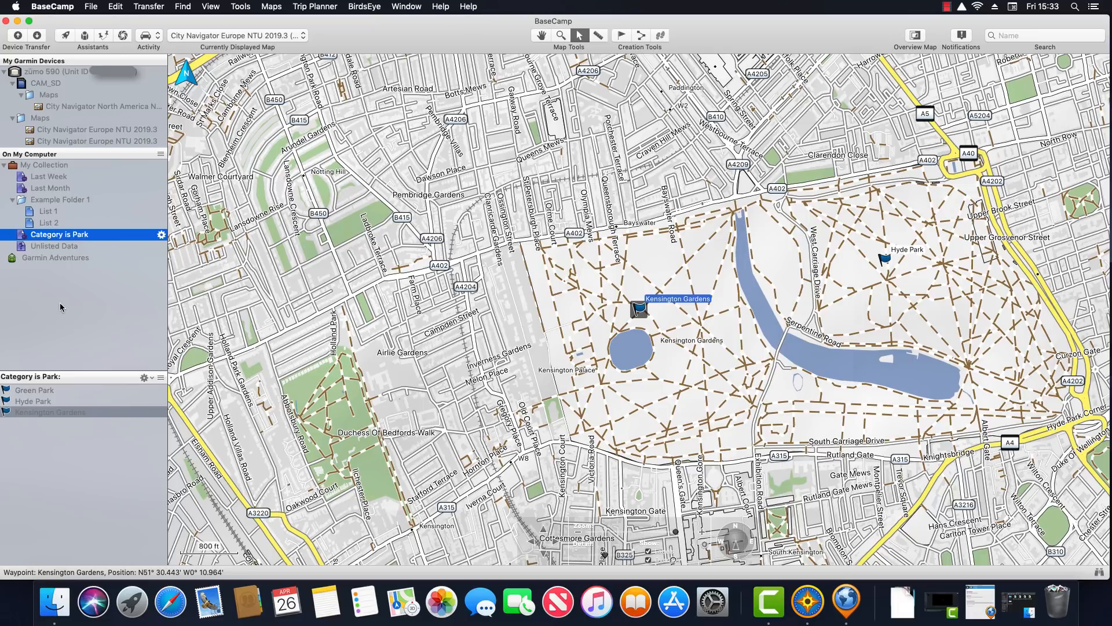
# Start and discard a second smart list, then view Category is Park and List 1
pyautogui.rightClick(53, 169)
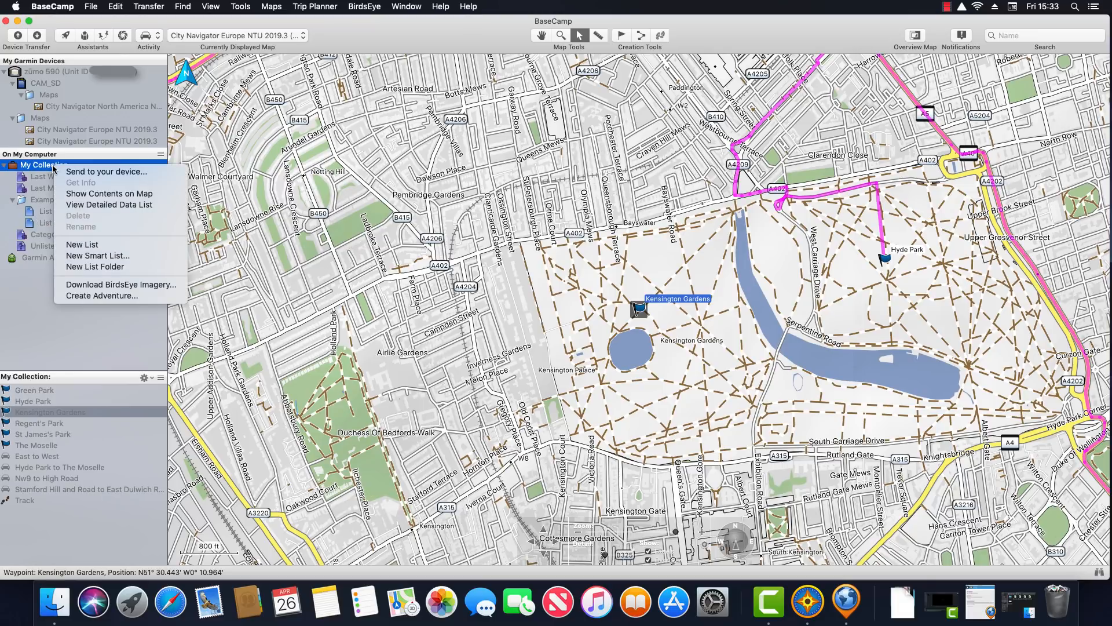
pyautogui.click(121, 257)
pyautogui.click(292, 162)
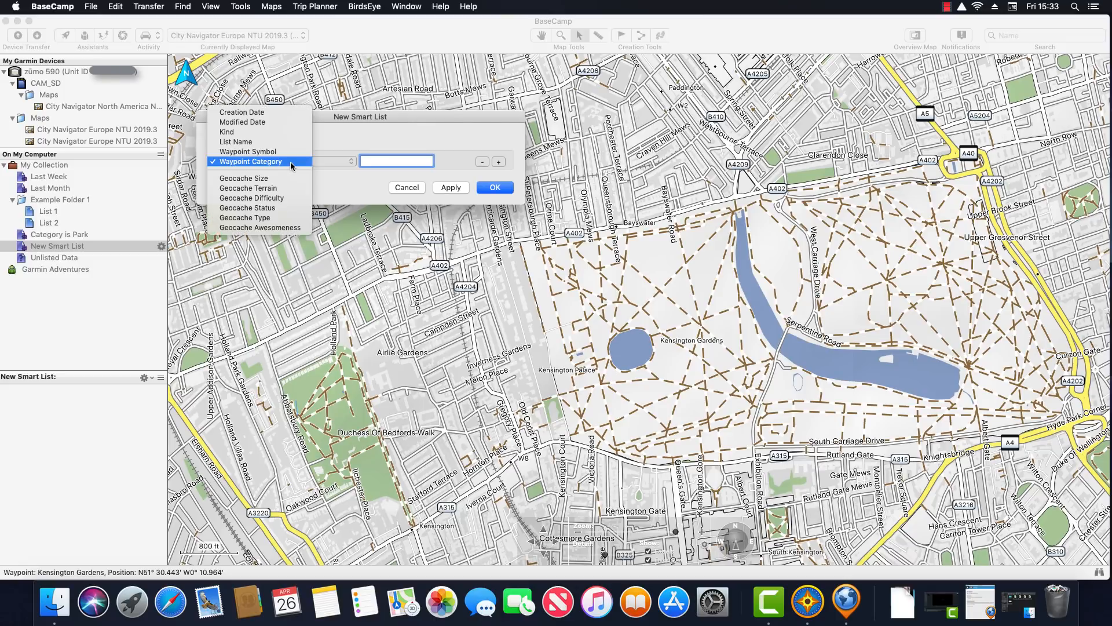
pyautogui.click(384, 131)
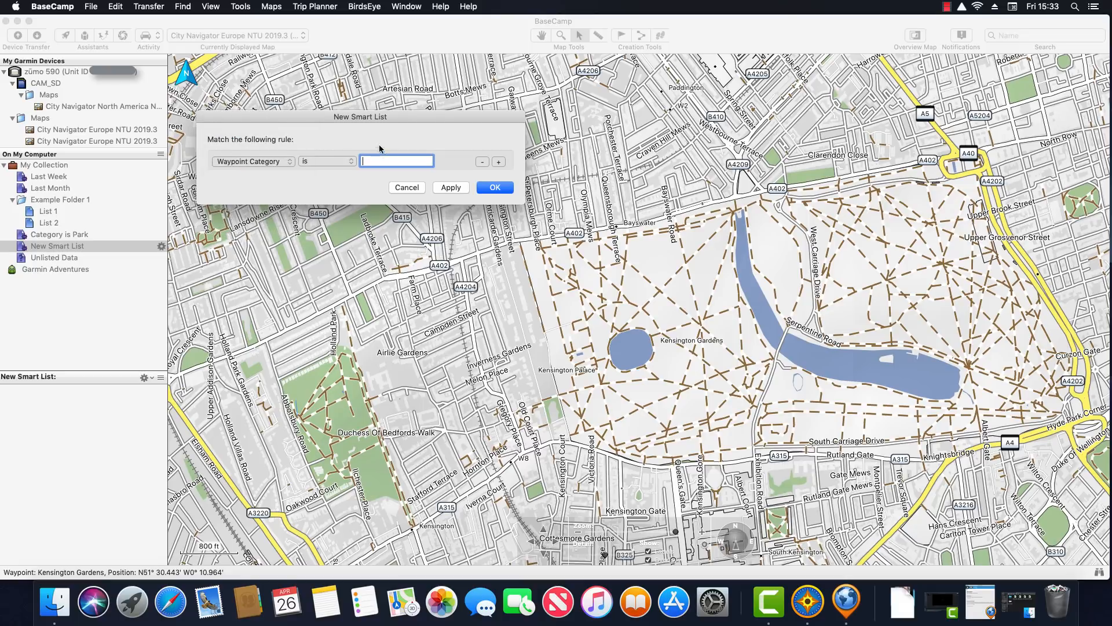
pyautogui.click(407, 188)
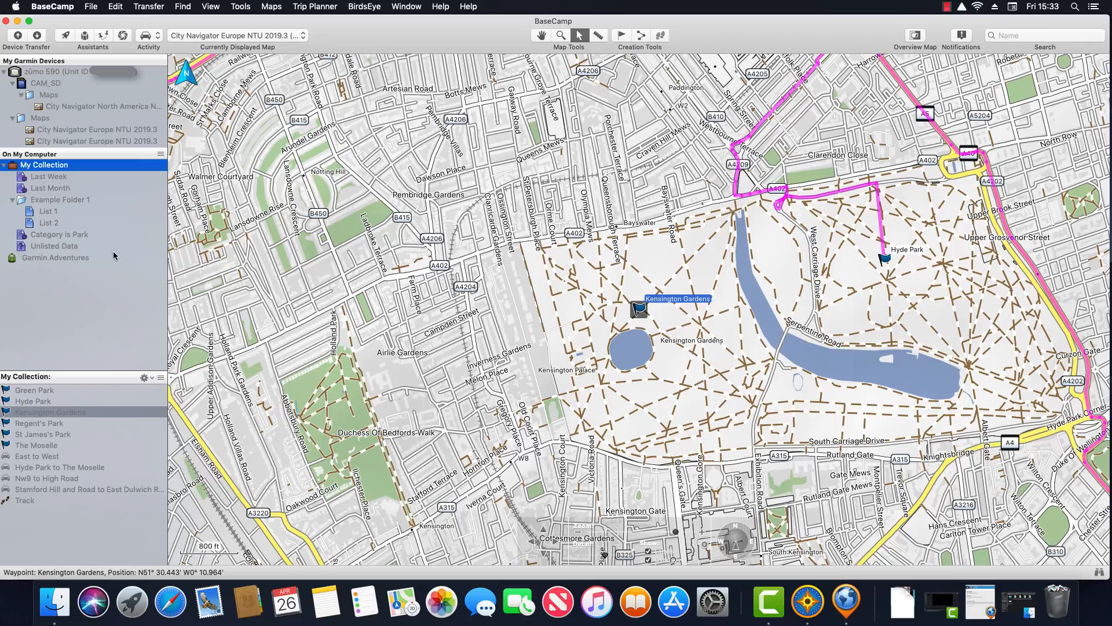
pyautogui.click(67, 235)
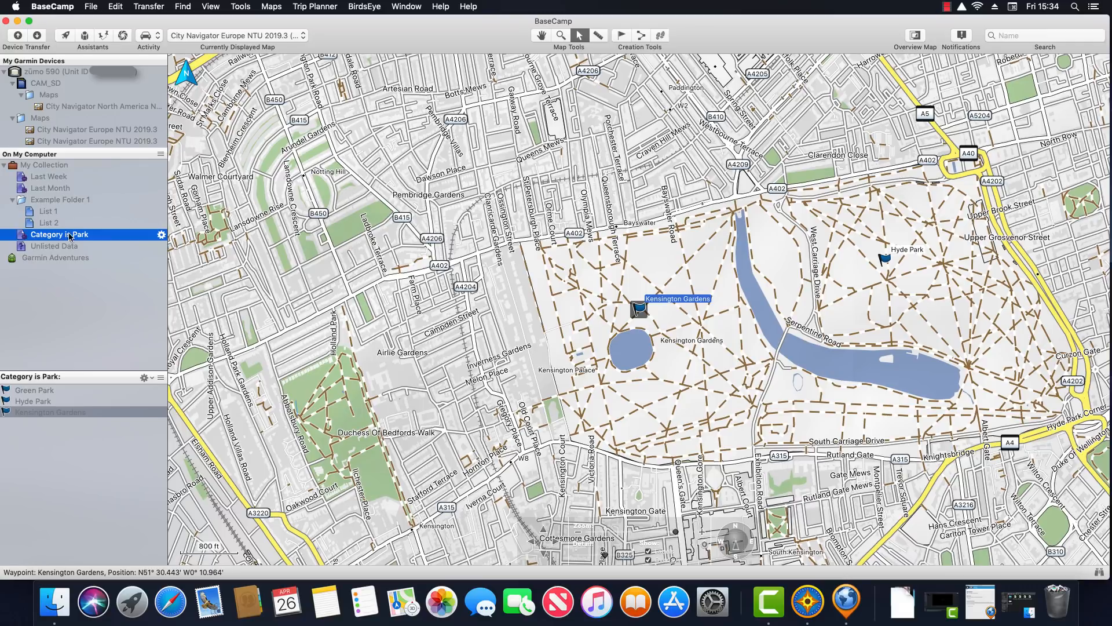
pyautogui.click(49, 215)
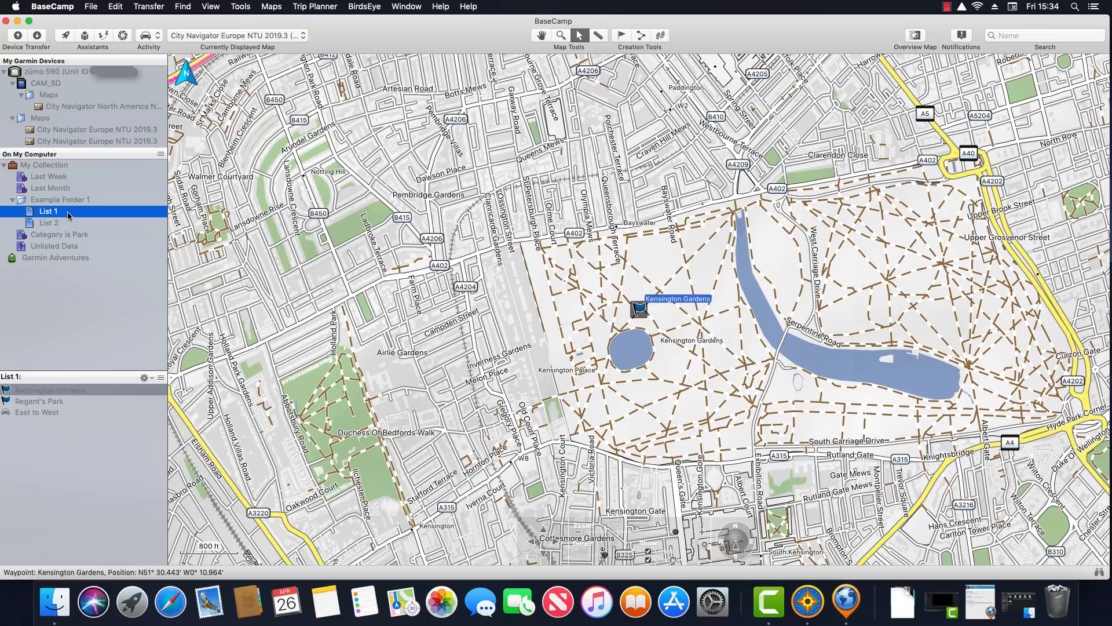
pyautogui.press('Return')
pyautogui.click(38, 412)
pyautogui.rightClick(38, 412)
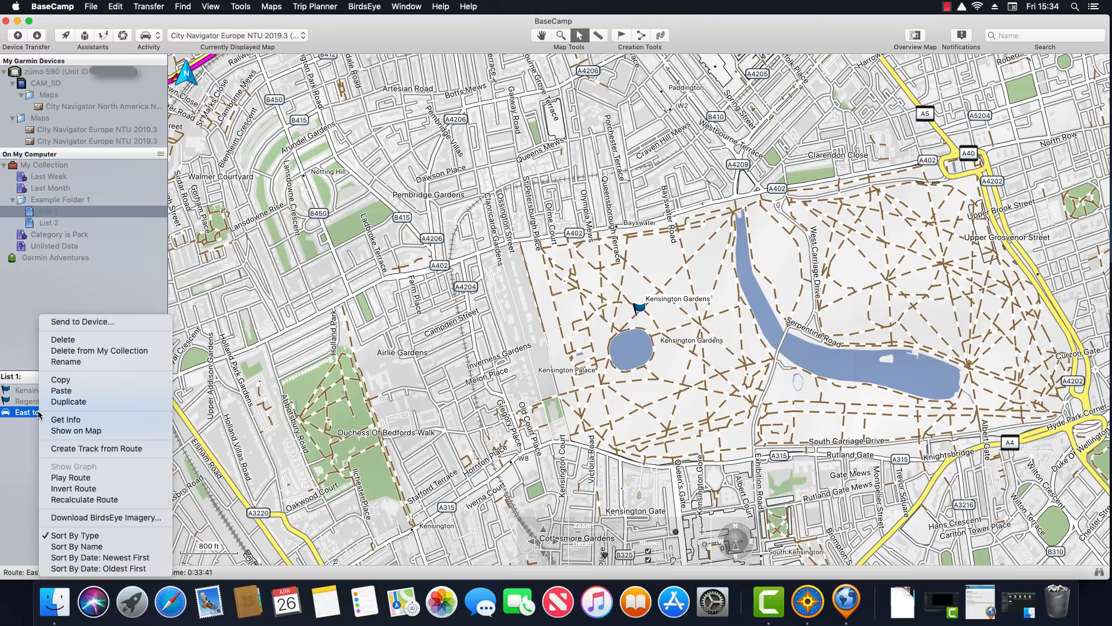
pyautogui.click(118, 324)
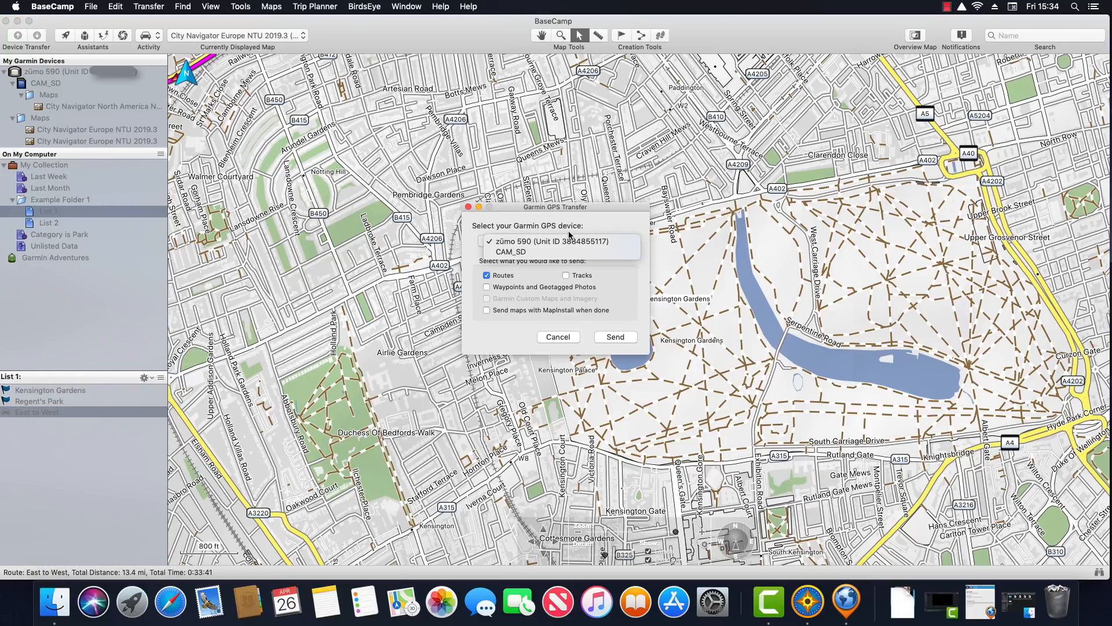
pyautogui.click(592, 223)
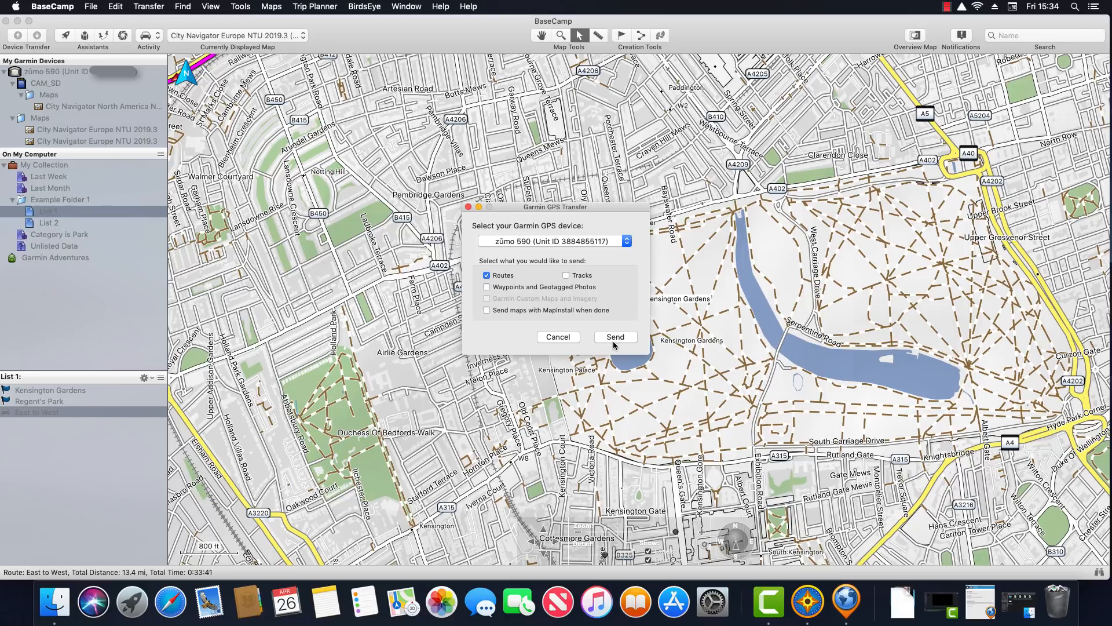
pyautogui.click(555, 337)
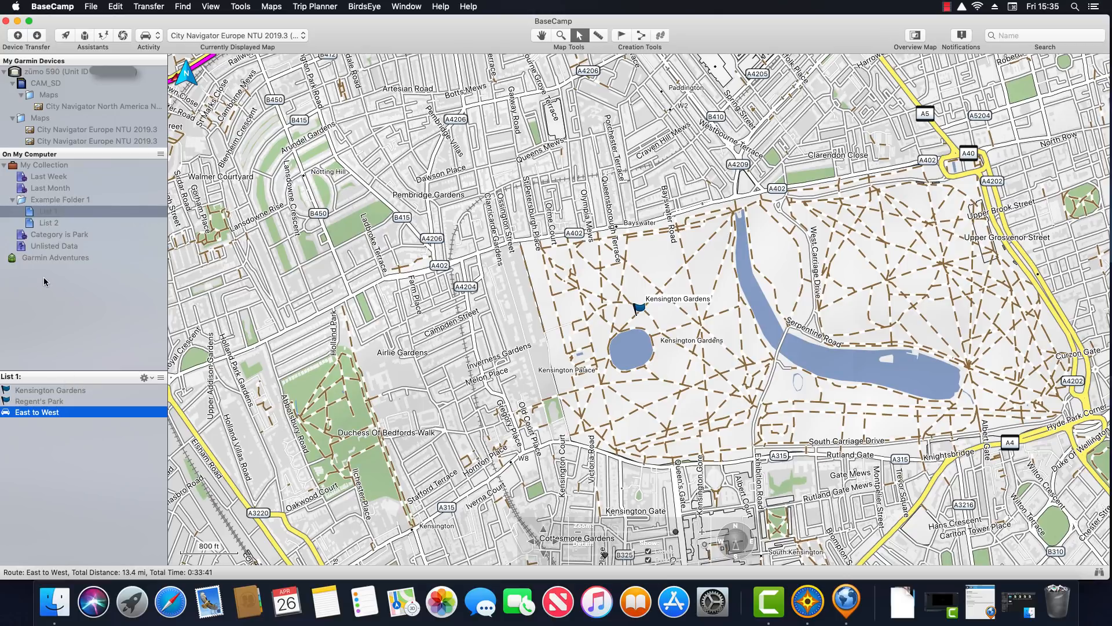
pyautogui.click(61, 74)
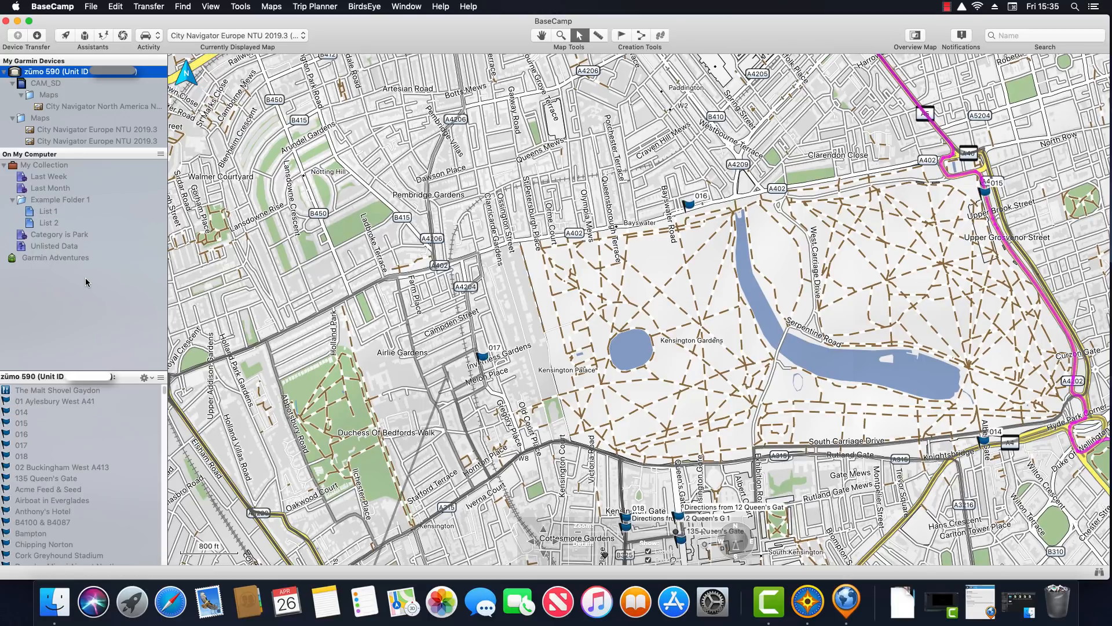
pyautogui.click(39, 482)
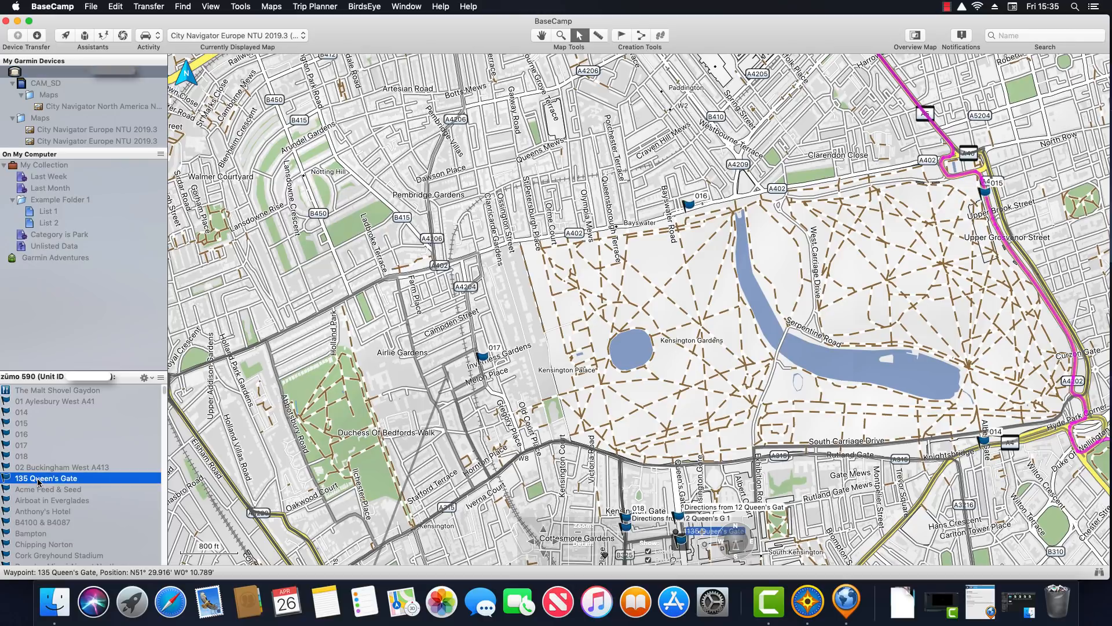
pyautogui.rightClick(39, 482)
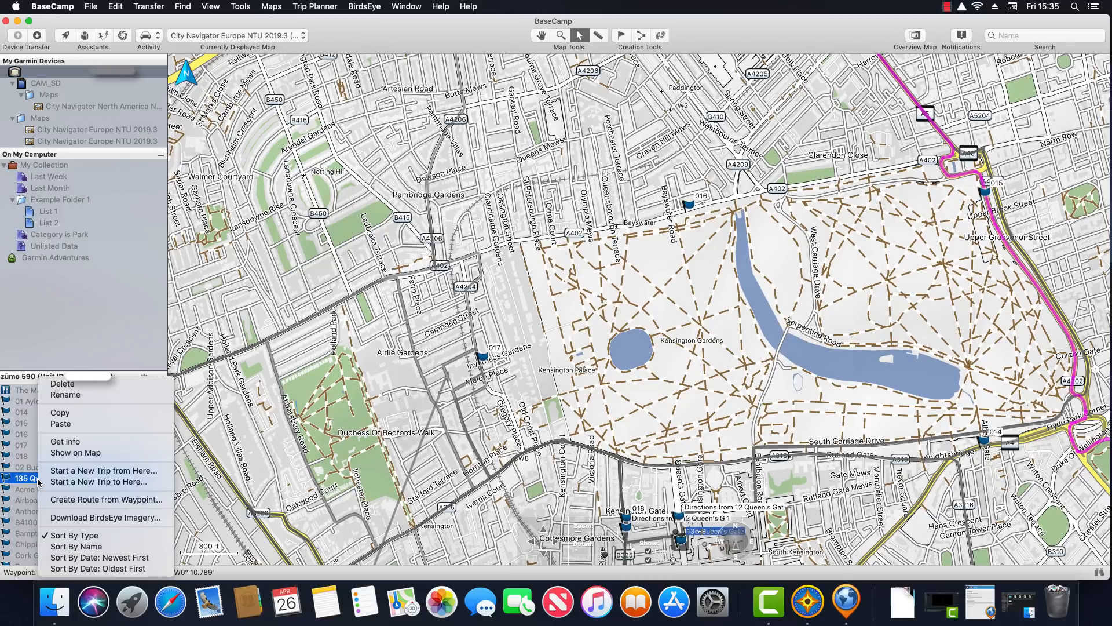
pyautogui.click(72, 413)
pyautogui.click(44, 212)
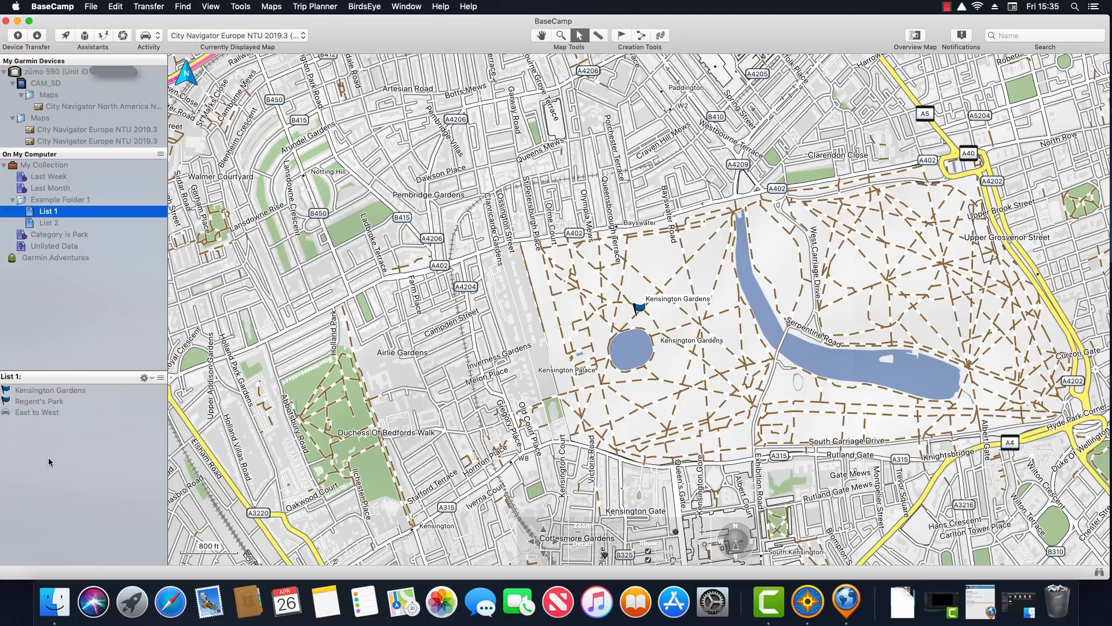
pyautogui.rightClick(48, 458)
pyautogui.click(71, 463)
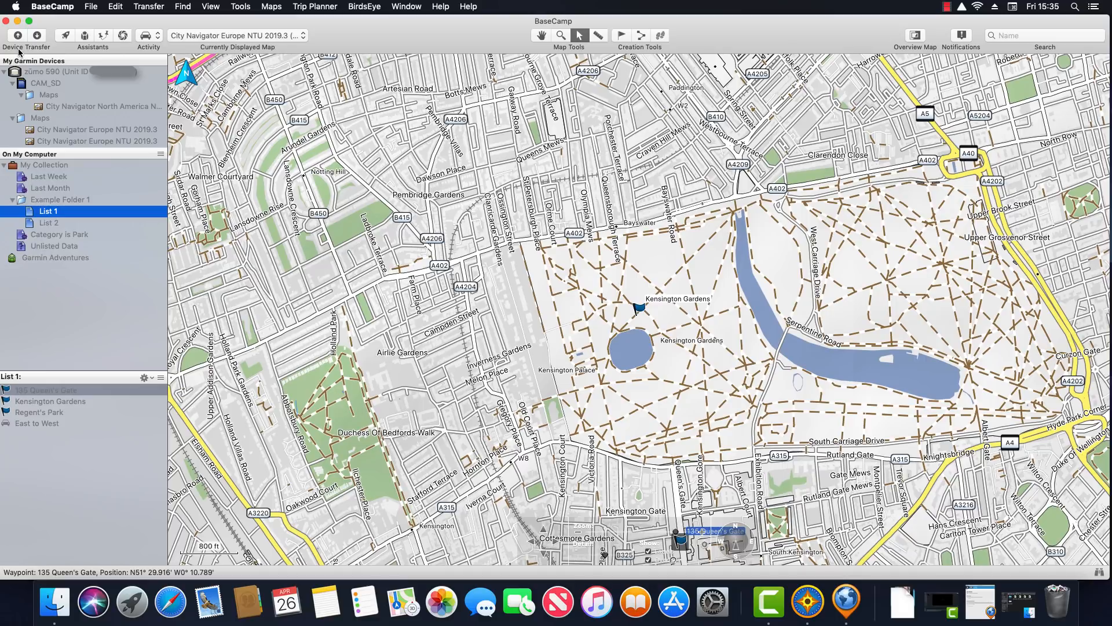
# Start receiving routes and tracks from the device, then close the window and return to List 1
pyautogui.click(36, 36)
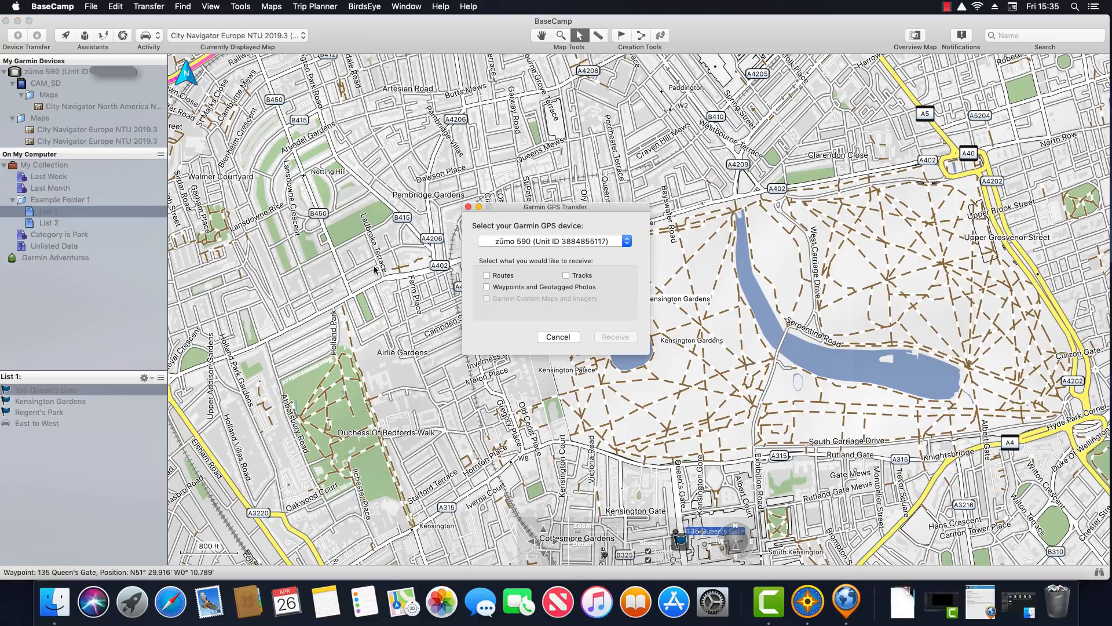
pyautogui.click(486, 275)
pyautogui.click(566, 276)
pyautogui.click(558, 337)
pyautogui.click(48, 72)
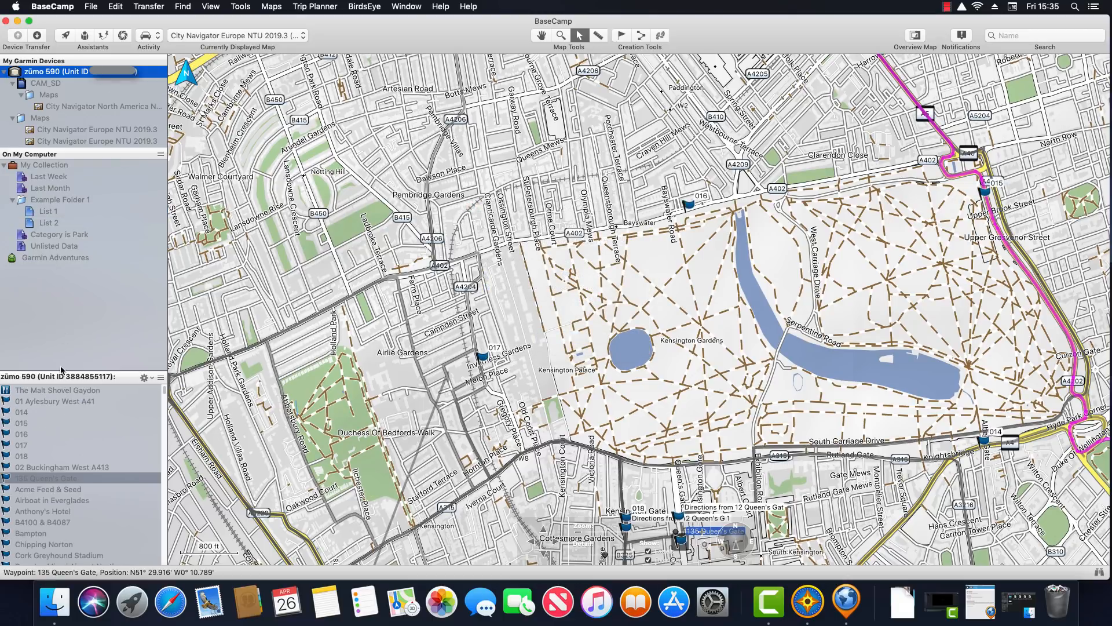
pyautogui.click(47, 213)
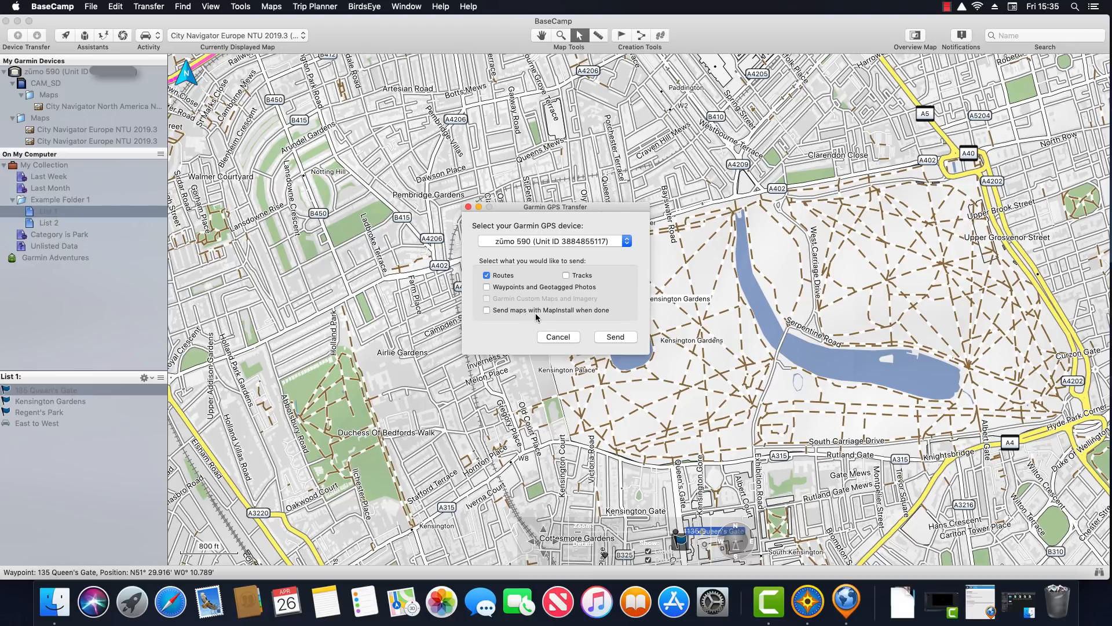
# Bring up the East to West route's options and close the transfer window without sending
pyautogui.click(558, 336)
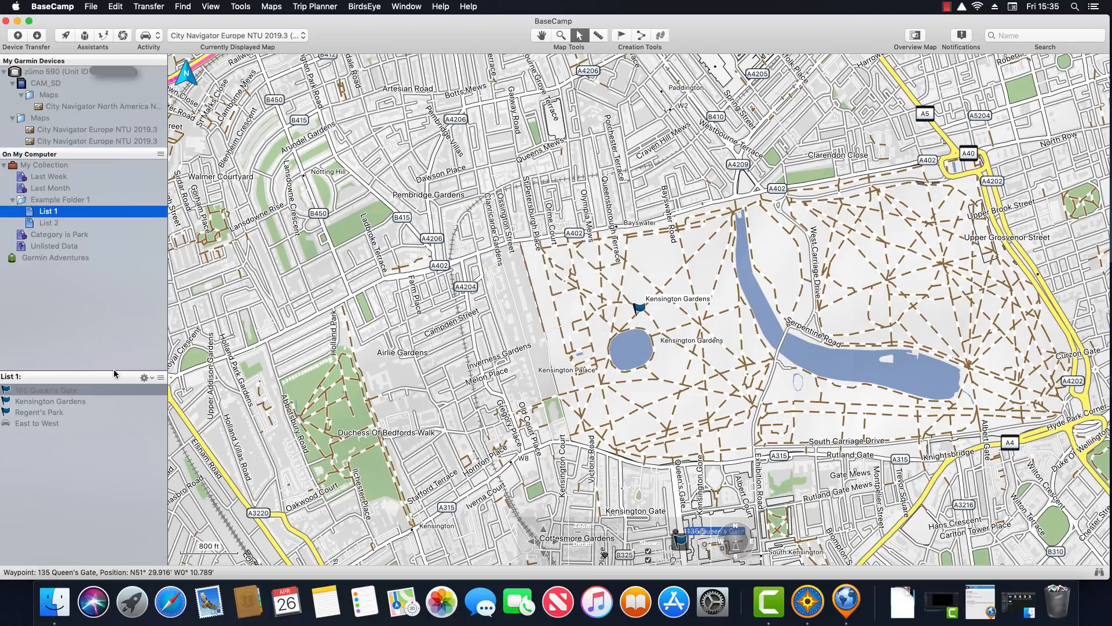
pyautogui.rightClick(40, 424)
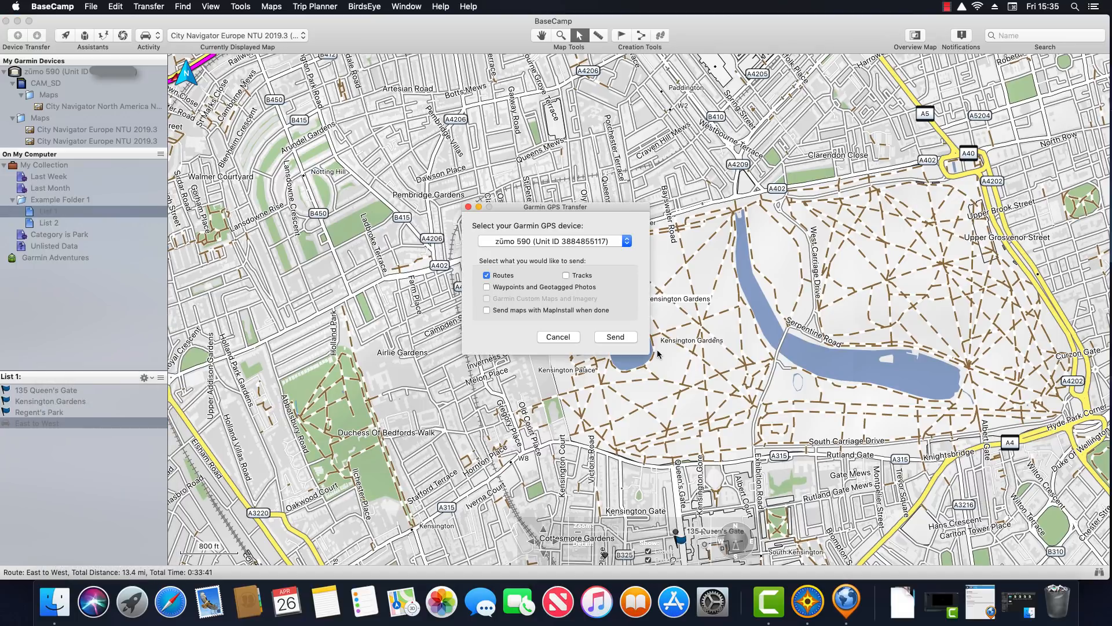
pyautogui.click(557, 338)
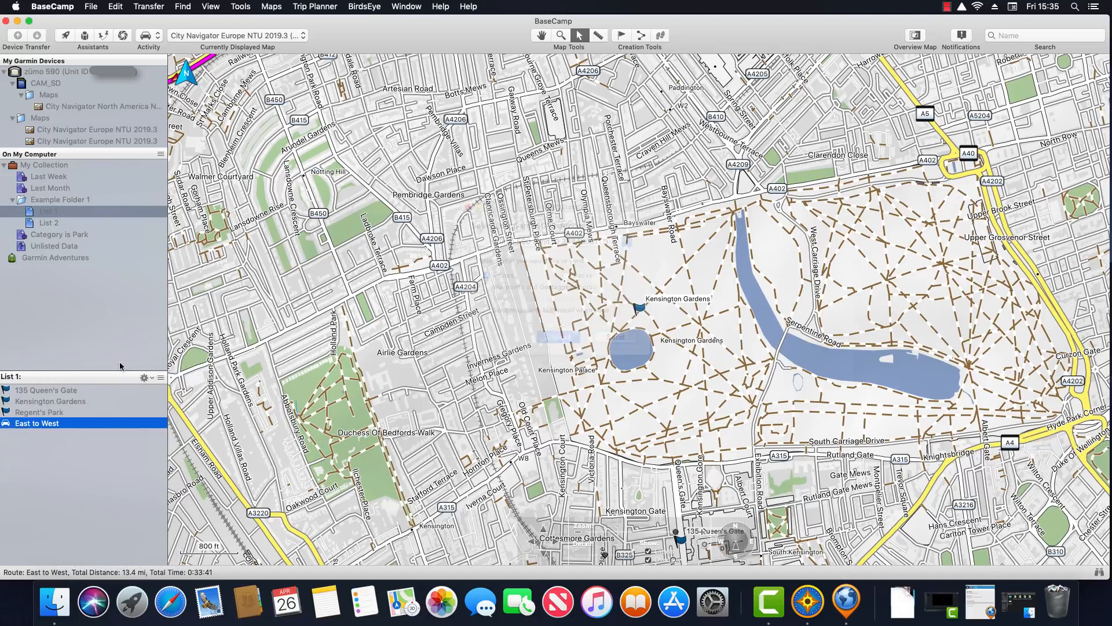
pyautogui.click(57, 343)
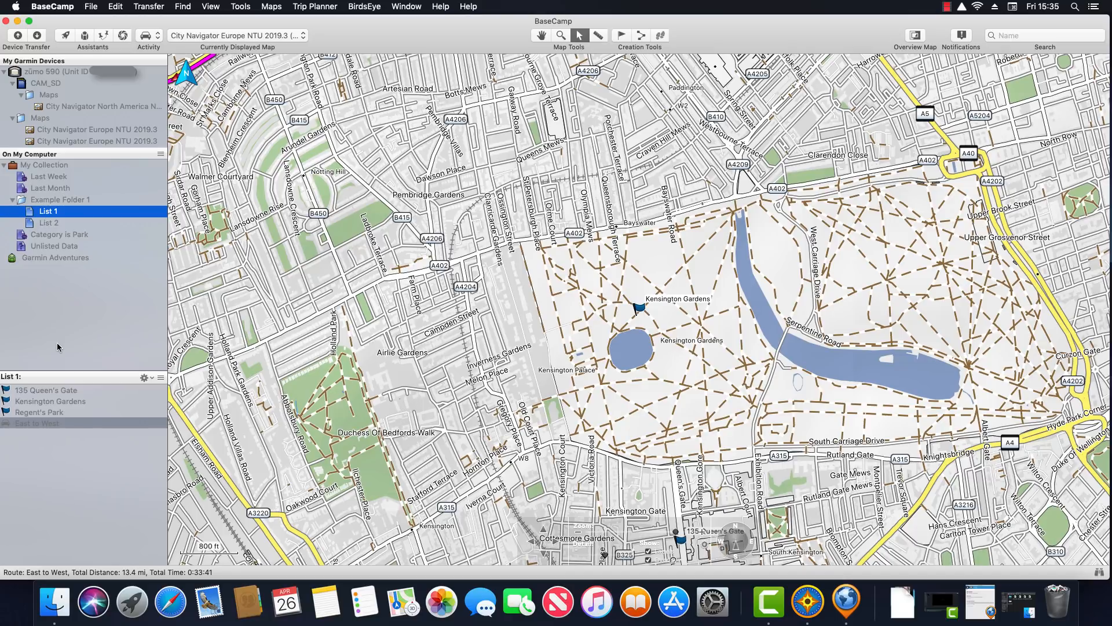